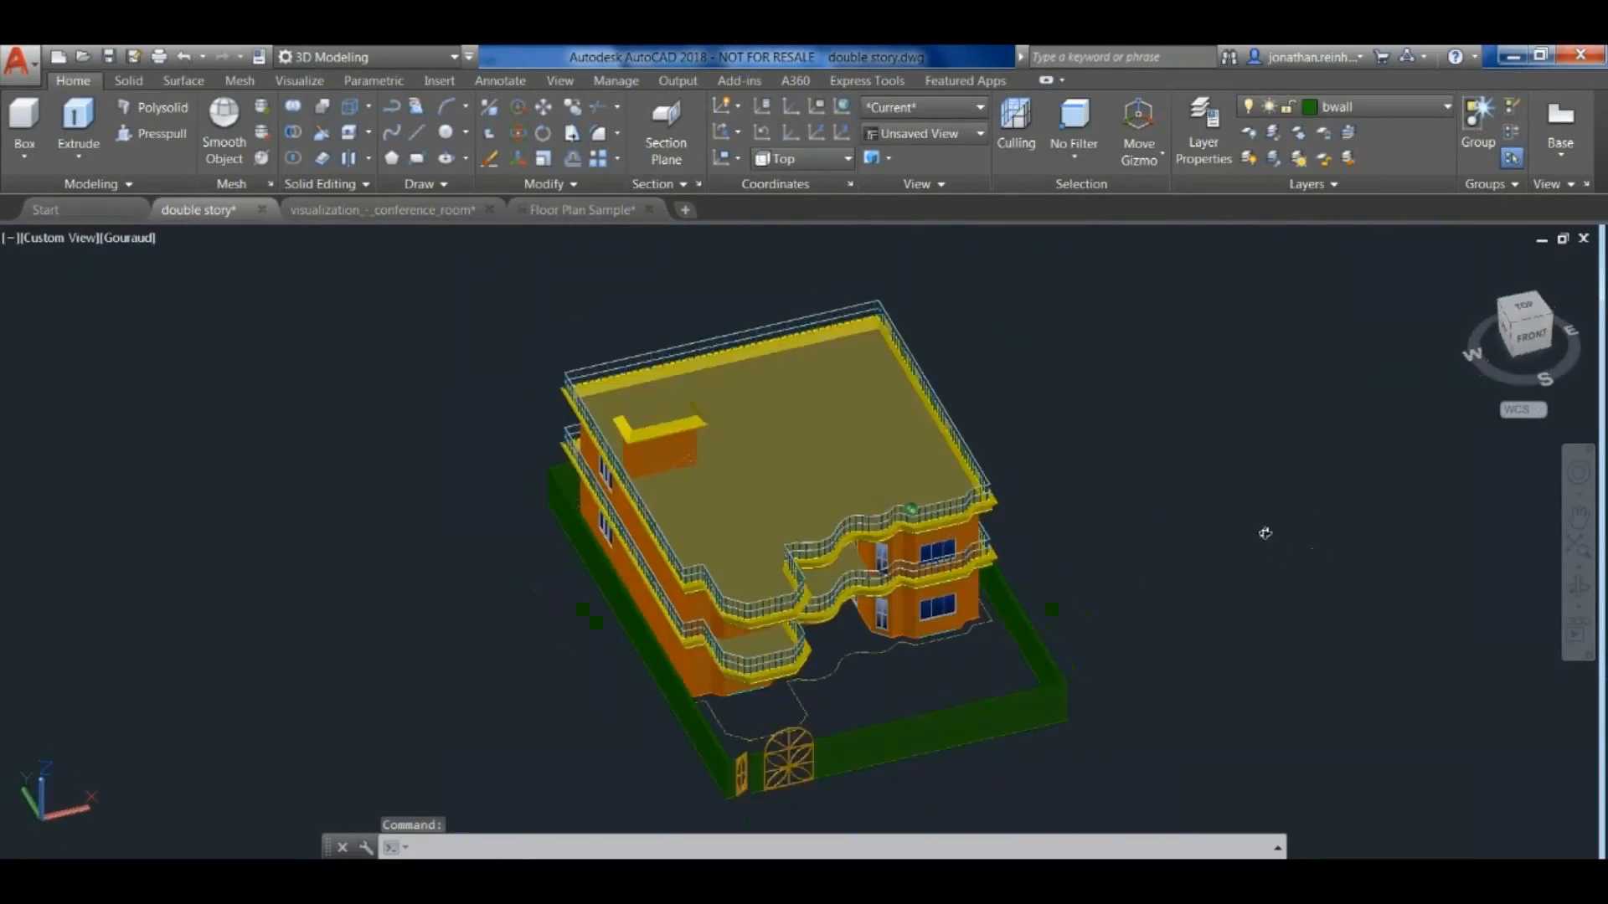
- Examine the two-storey house model up close along the dashed outline at its front and as a whole
scroll(885, 668, up, 5)
click(889, 605)
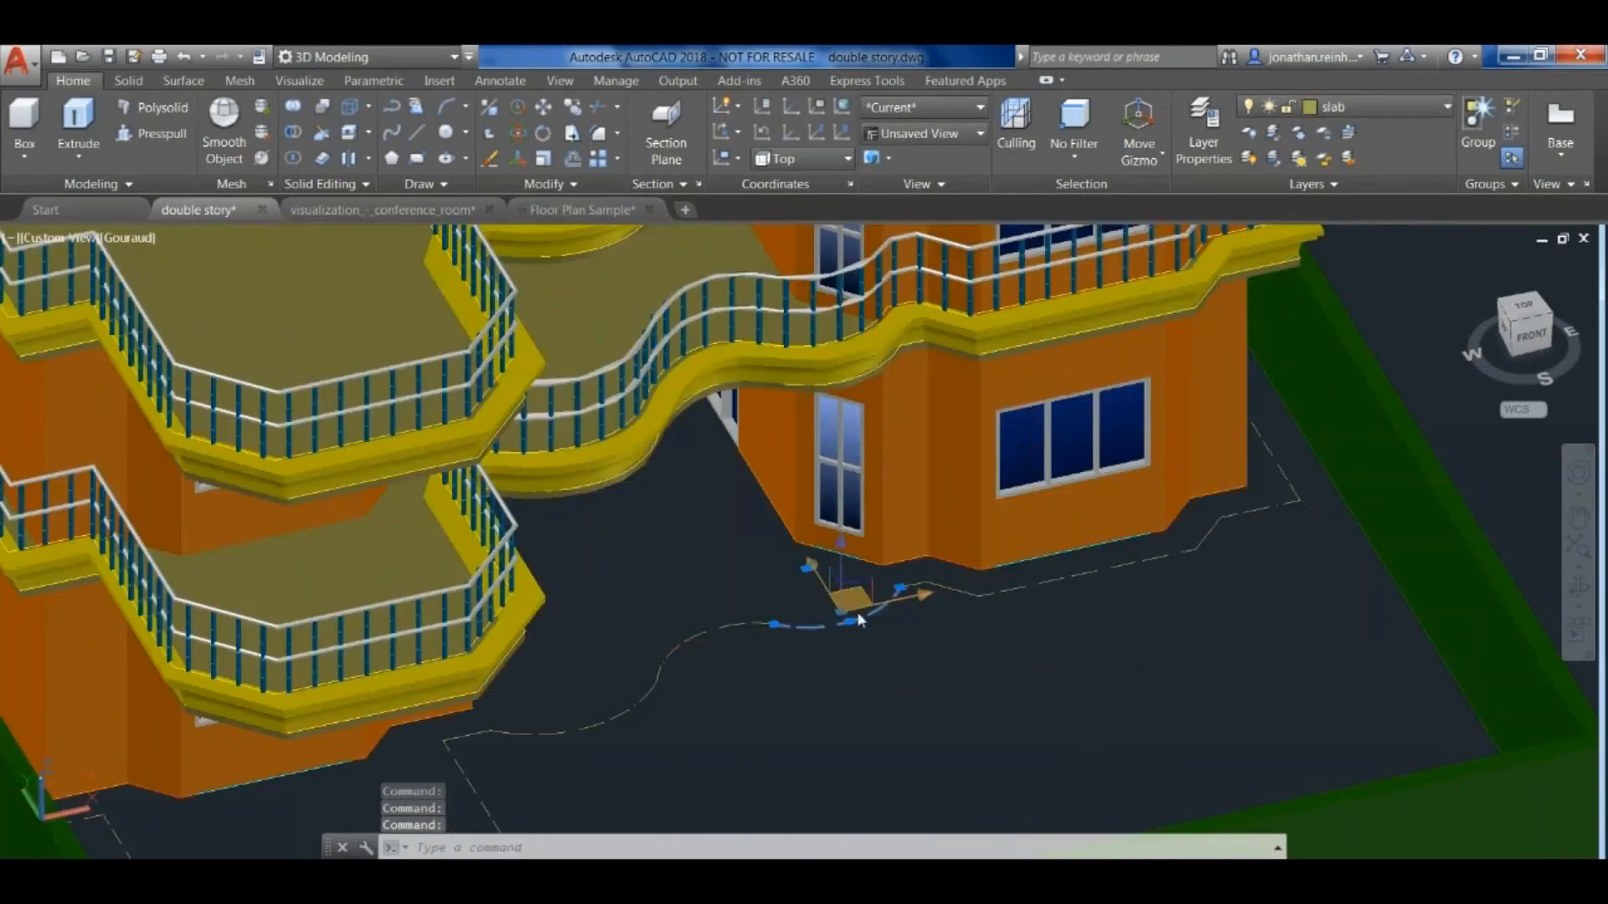
key(Escape)
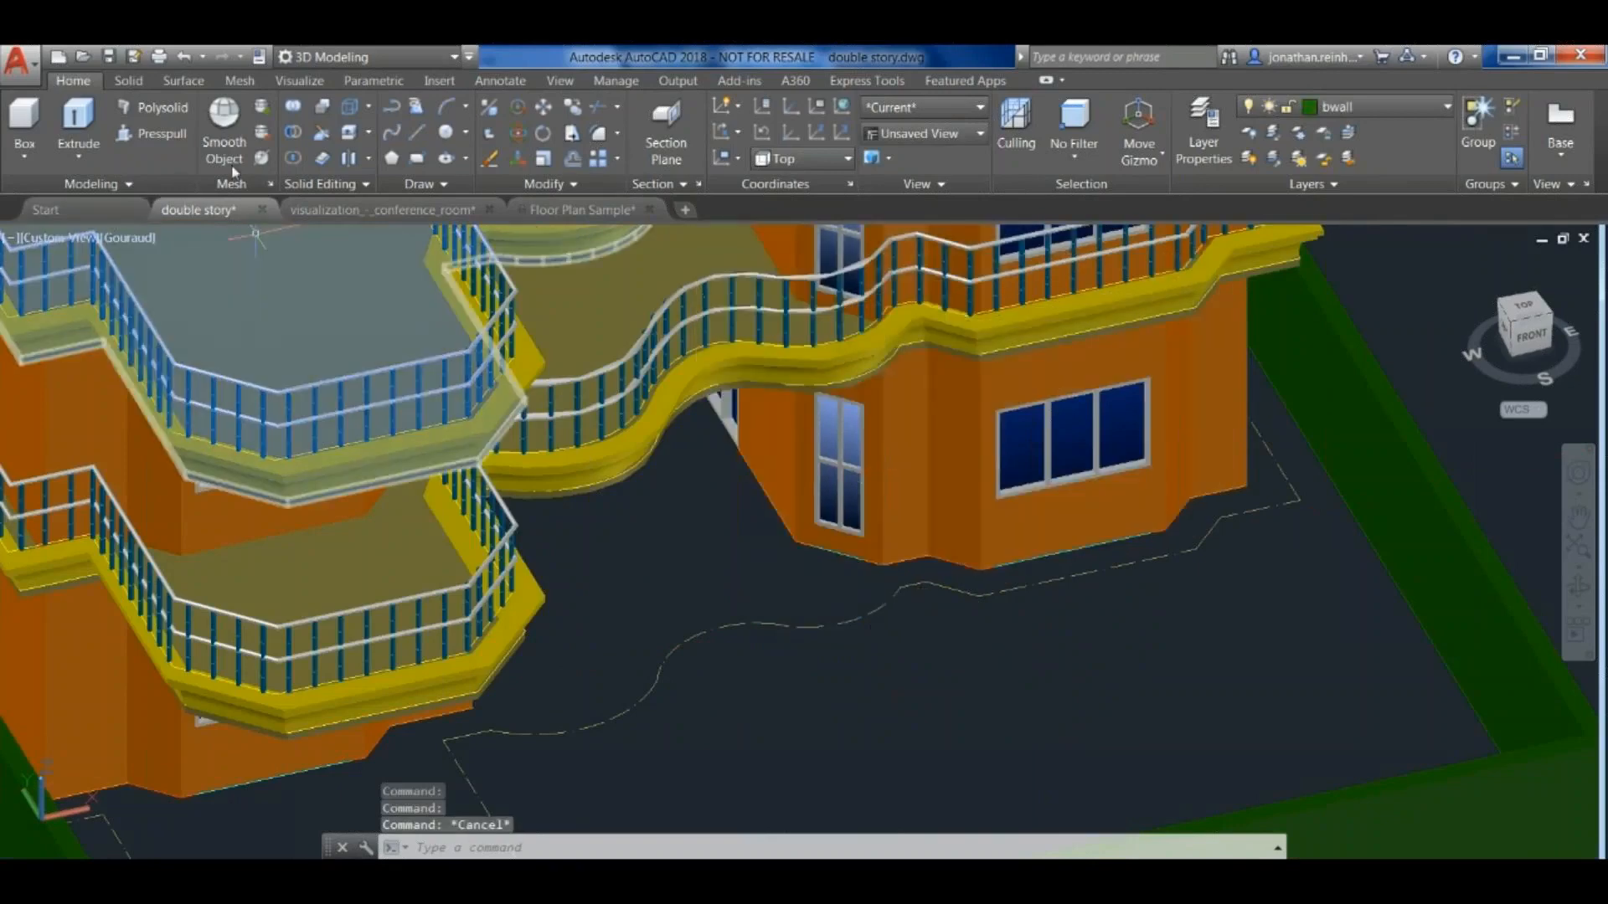
scroll(973, 574, down, 3)
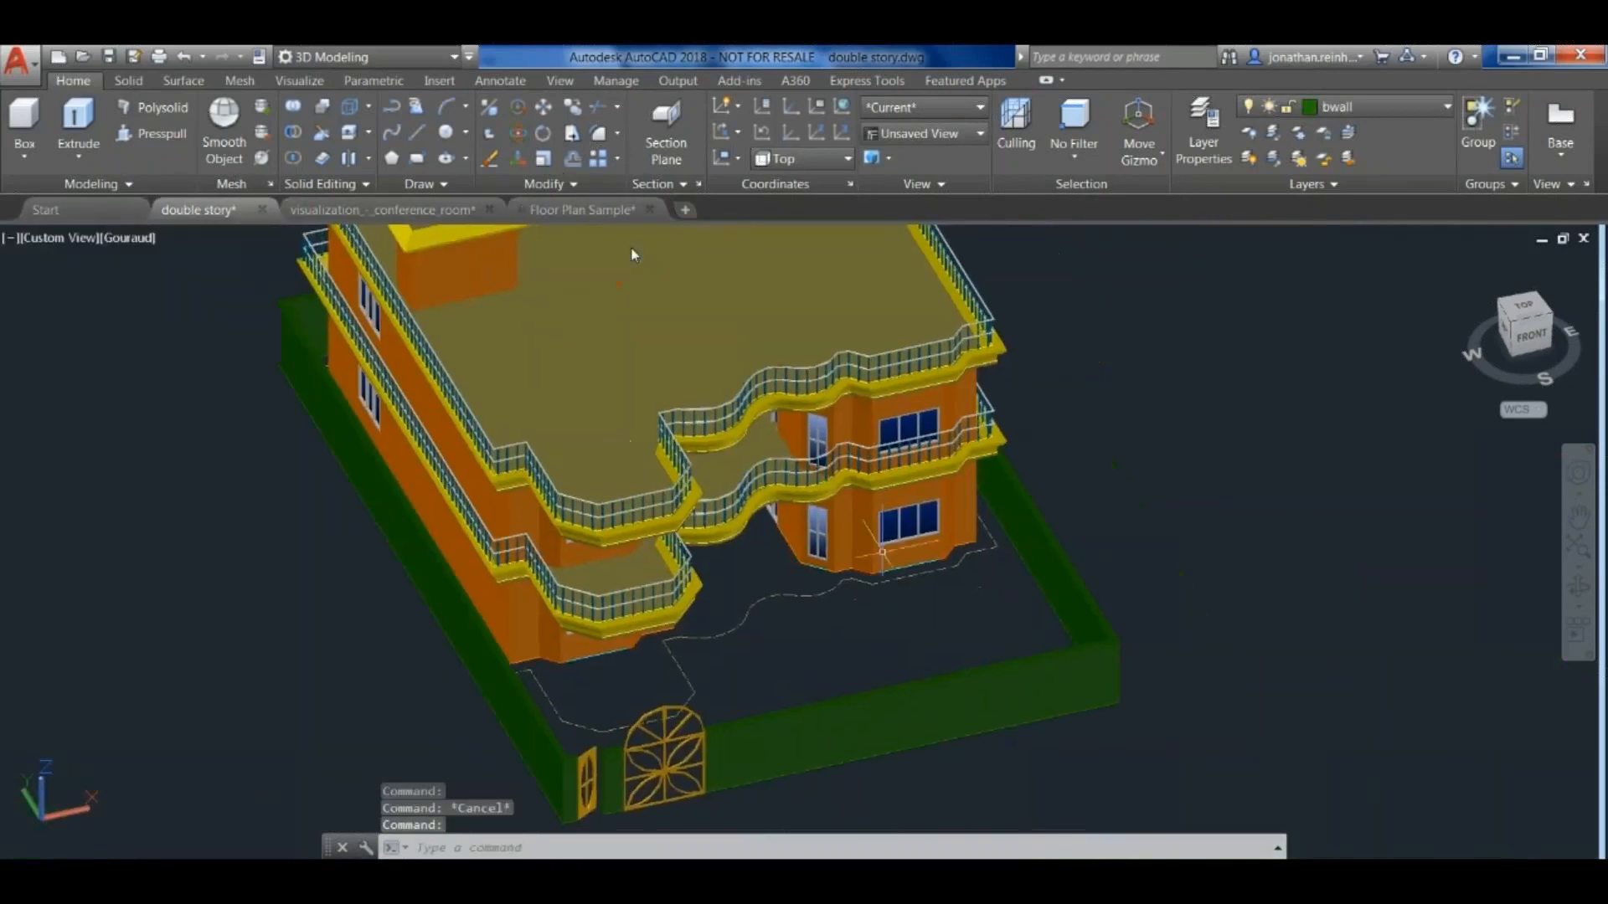
click(941, 557)
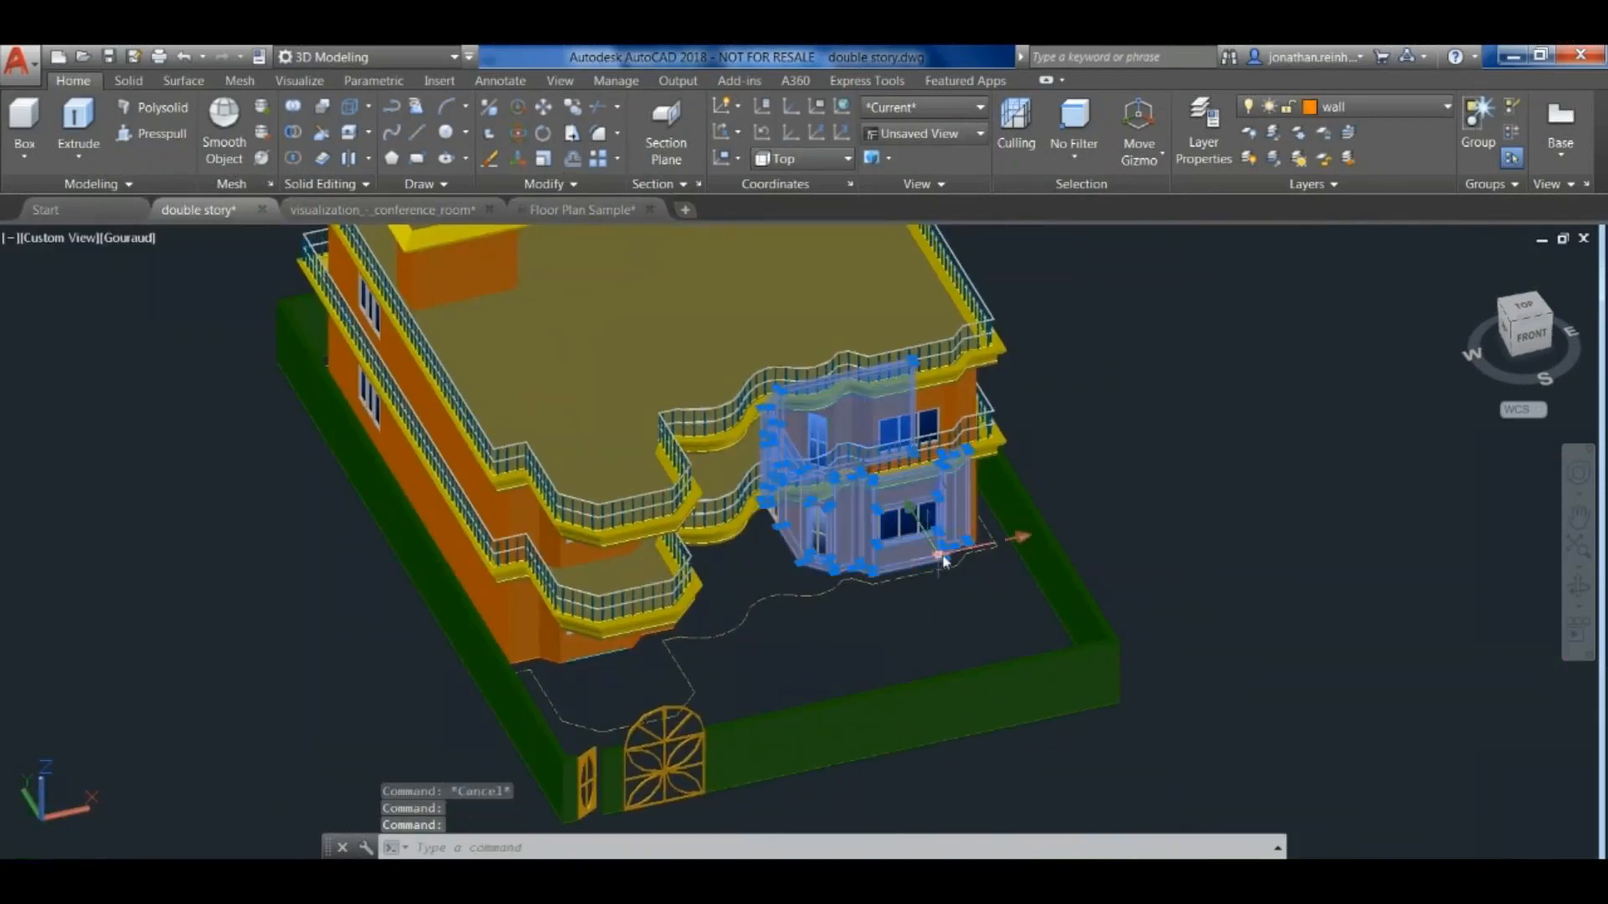
middle_drag(806, 632, 887, 630)
key(Escape)
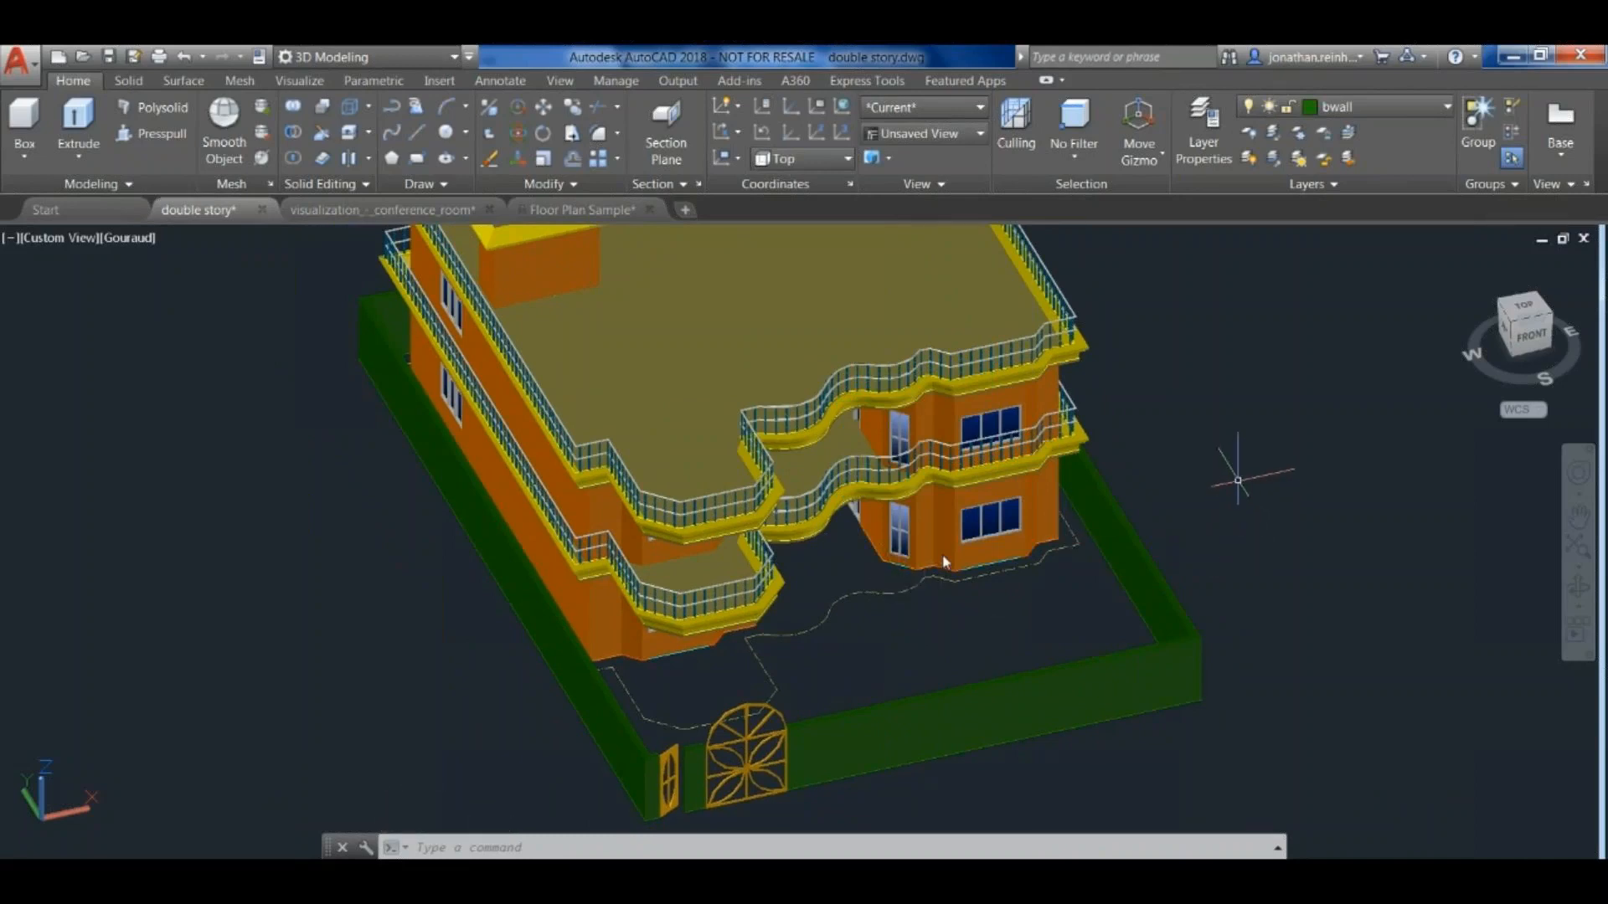
scroll(1256, 519, down, 5)
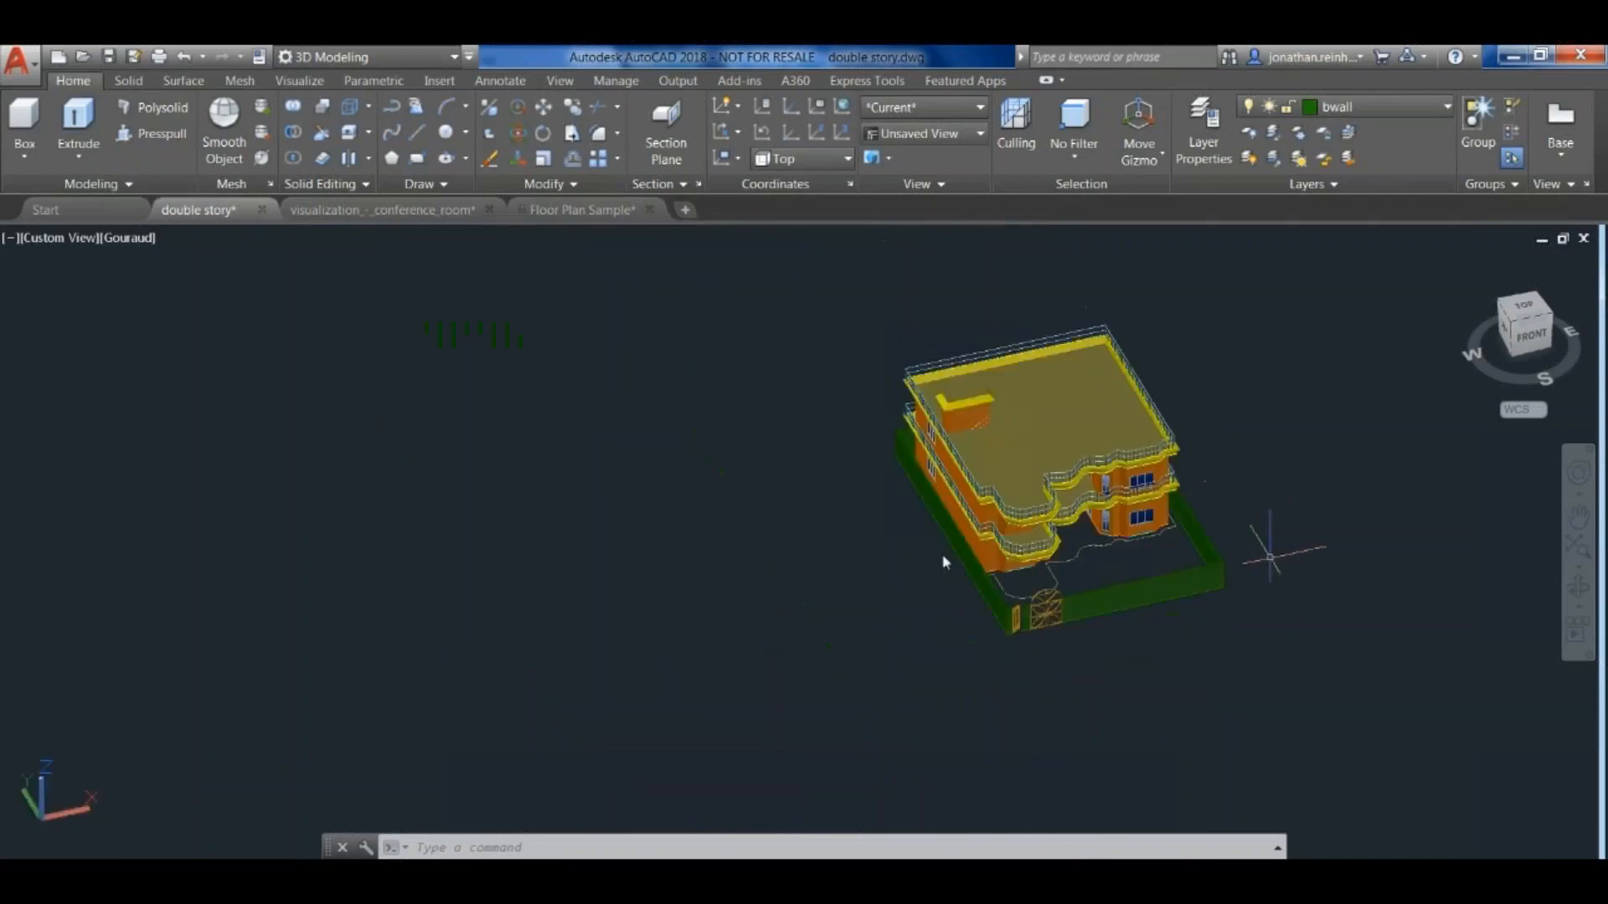
scroll(988, 532, up, 3)
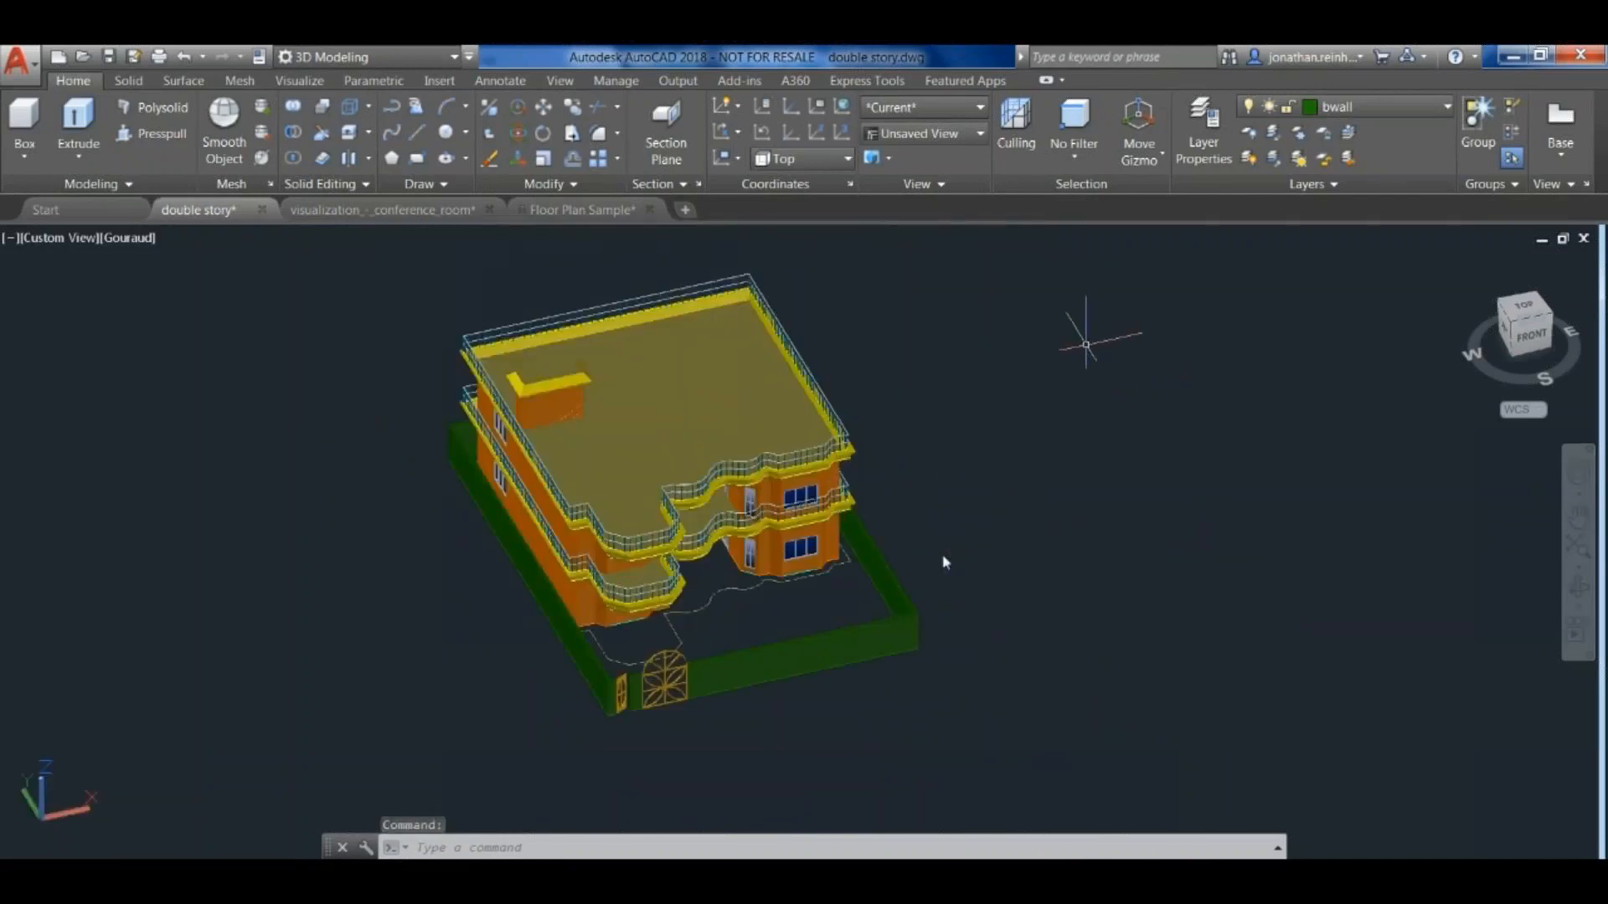
middle_drag(998, 419, 1069, 449)
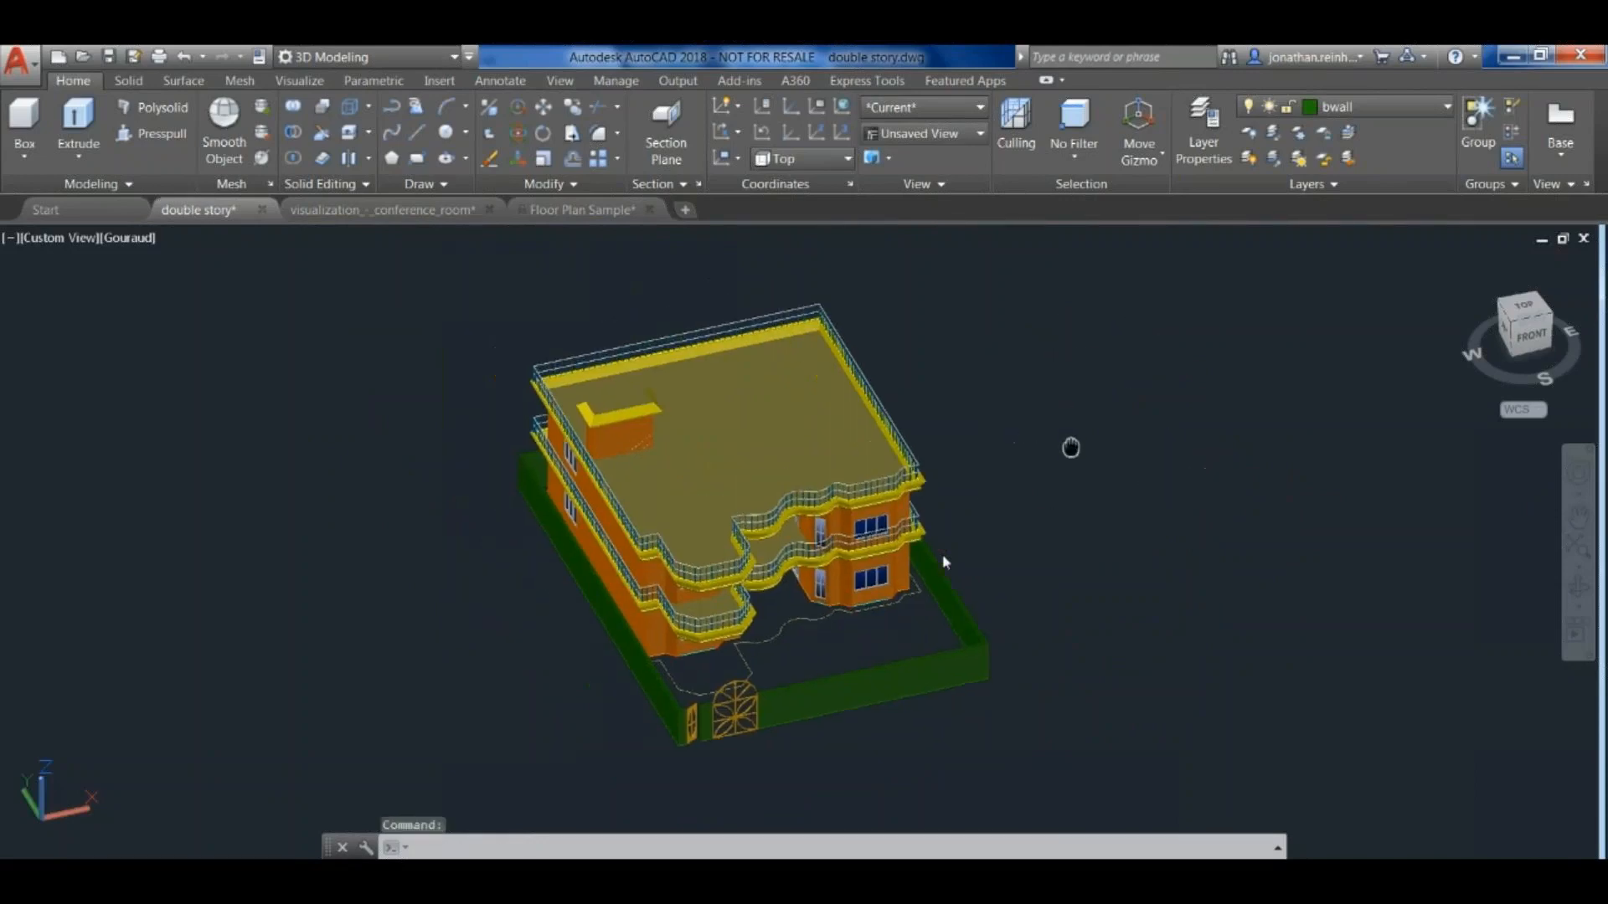
- Switch the workspace to Drafting & Annotation and back to 3D Modeling
click(377, 56)
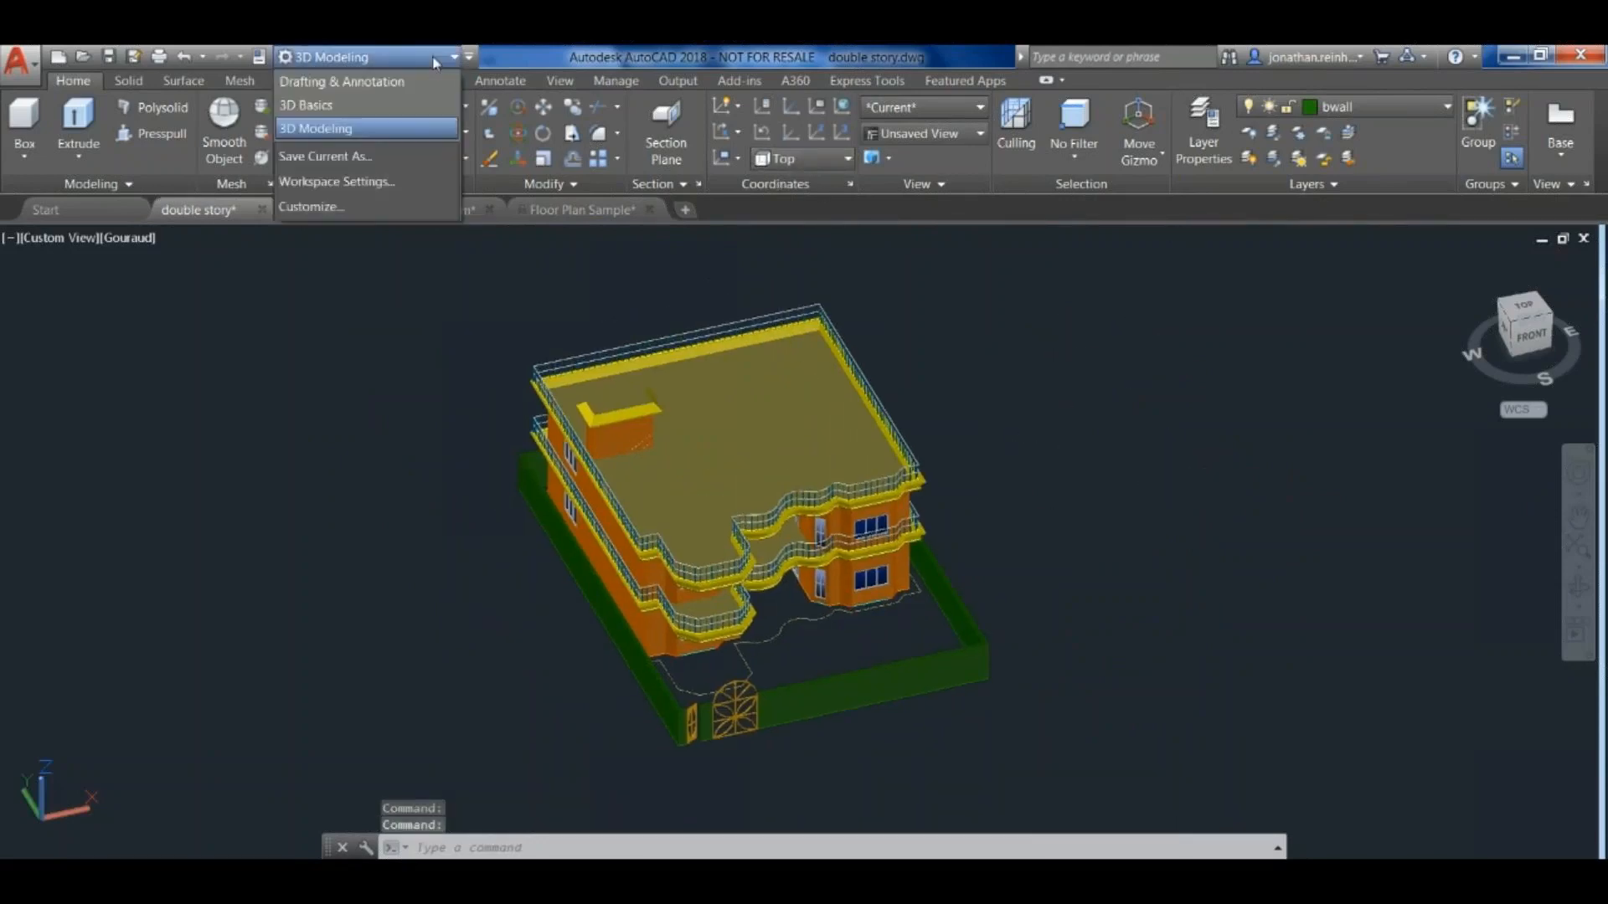
click(382, 82)
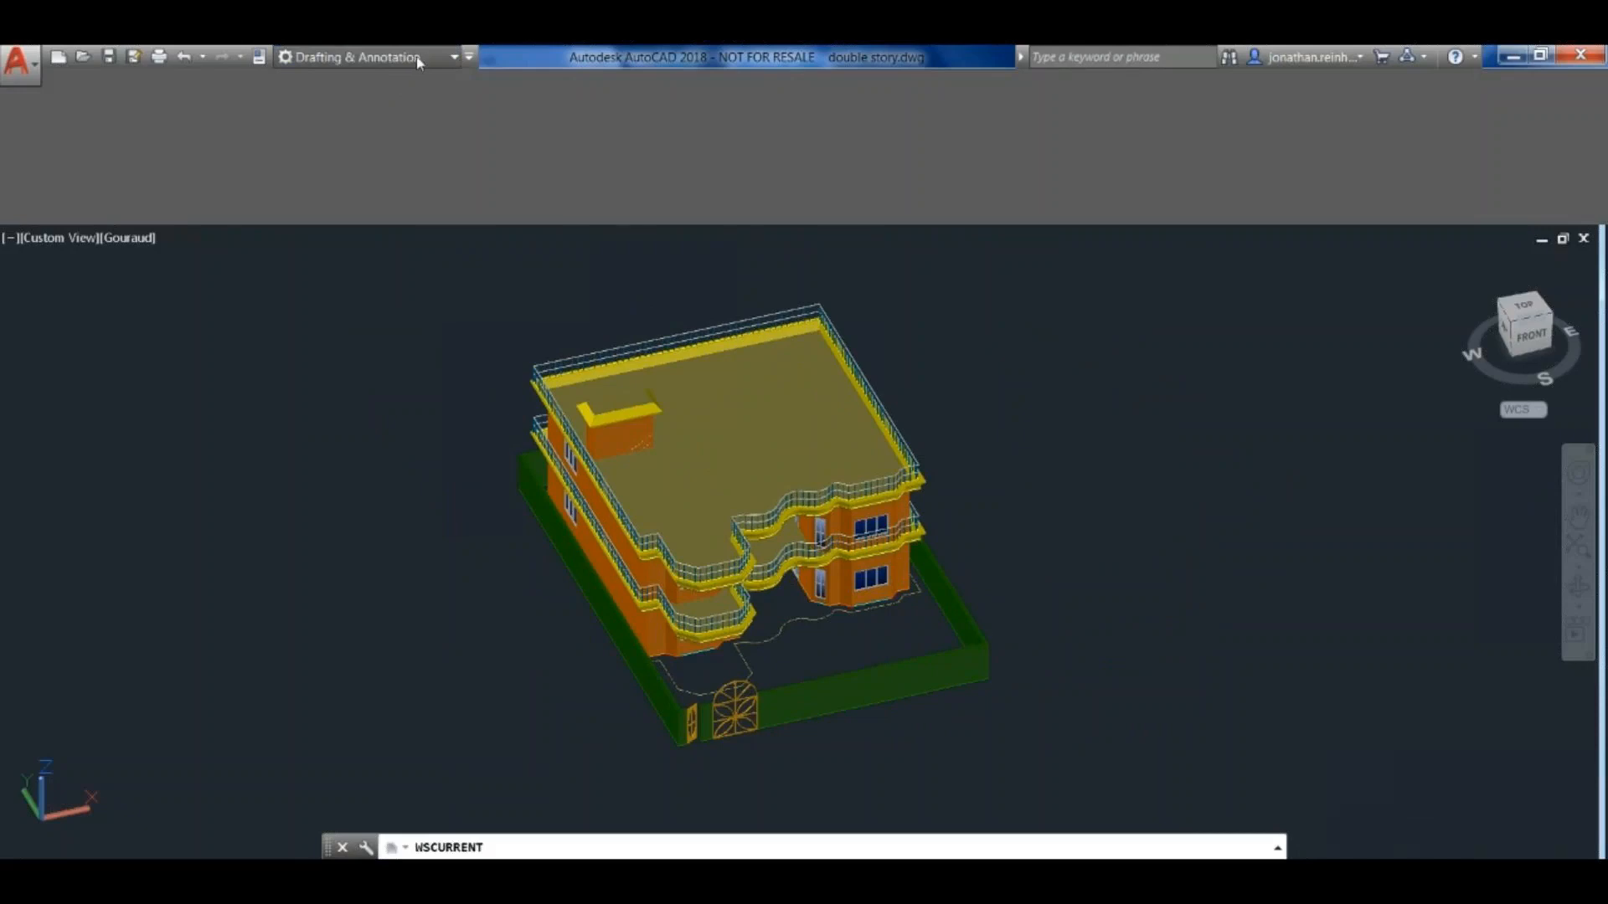
click(440, 58)
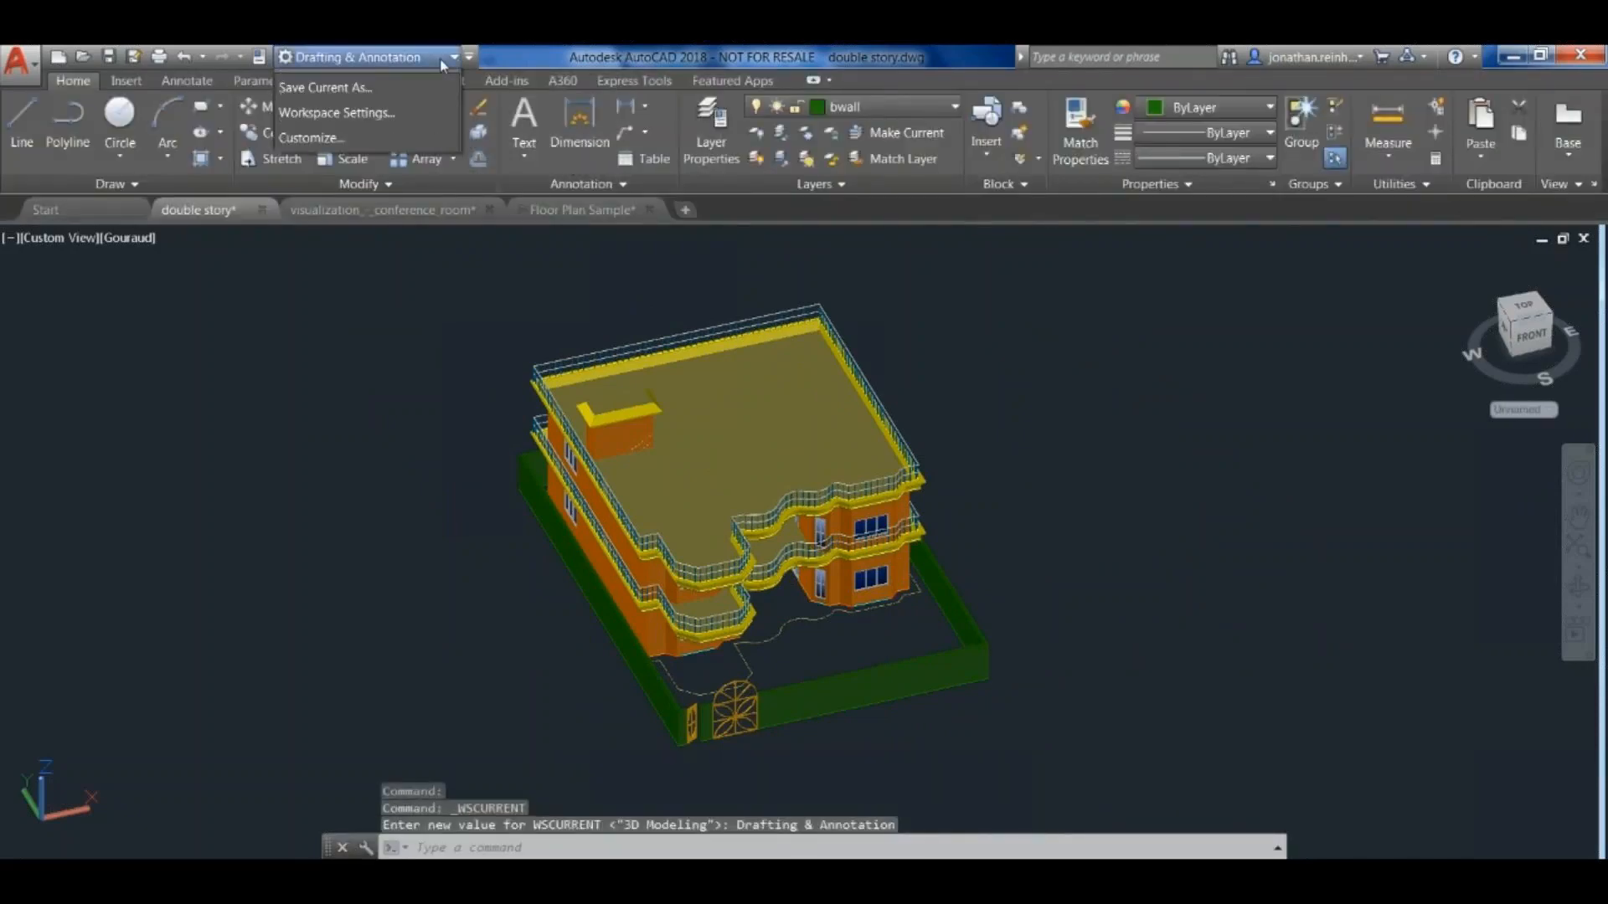
click(376, 127)
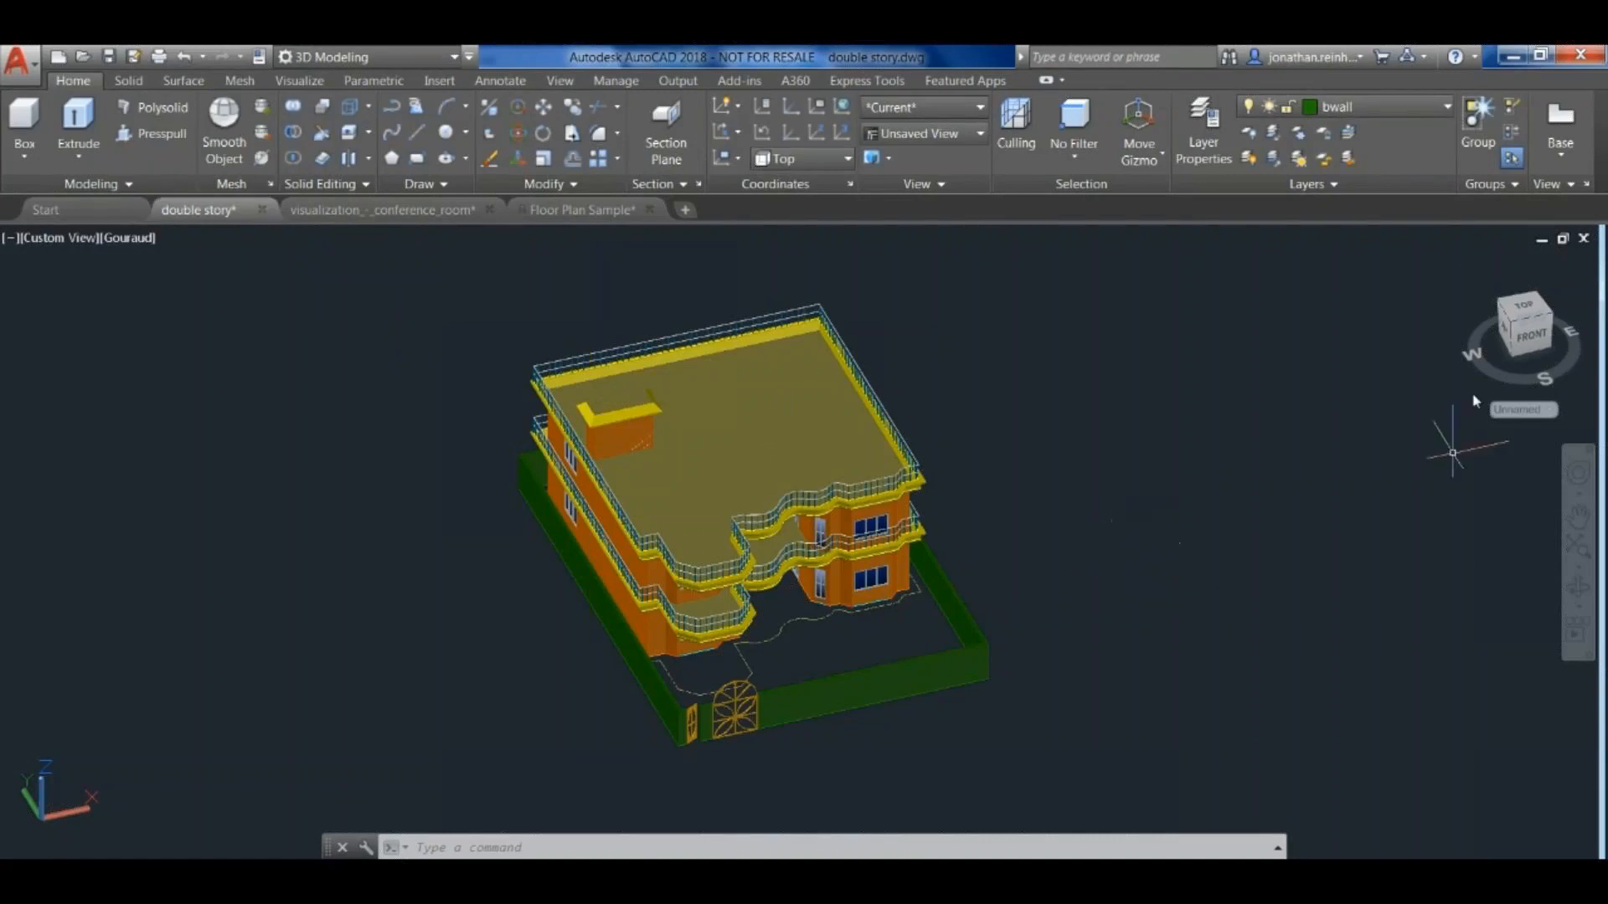
- View the house from its different isometric corners and from the right and left sides, ending in the SW Isometric view
click(1549, 318)
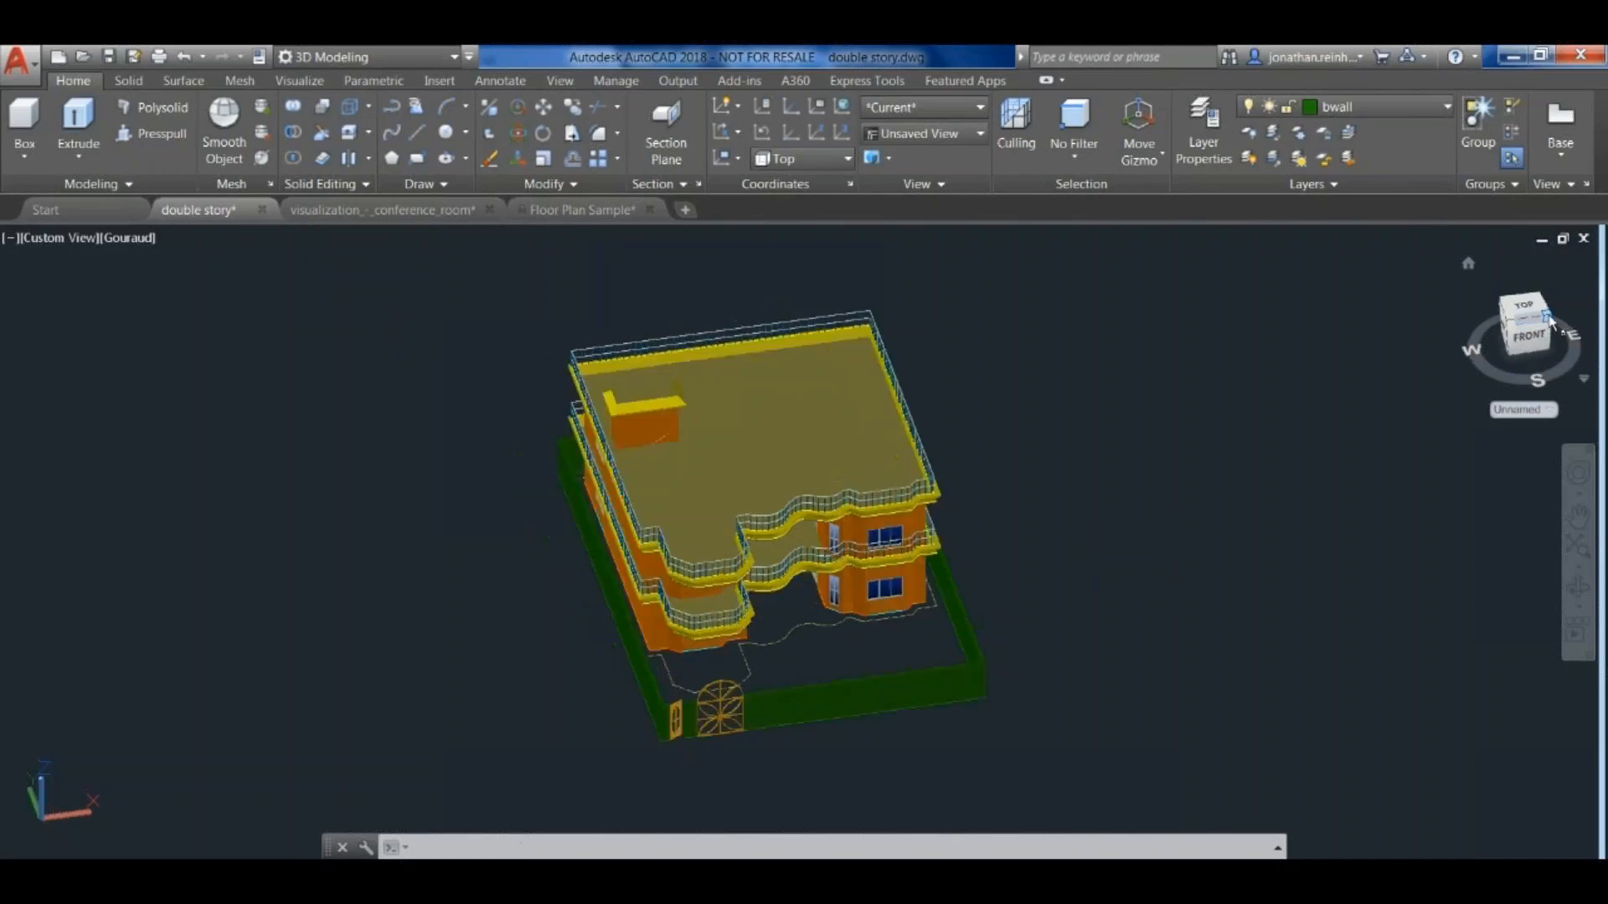
click(1552, 309)
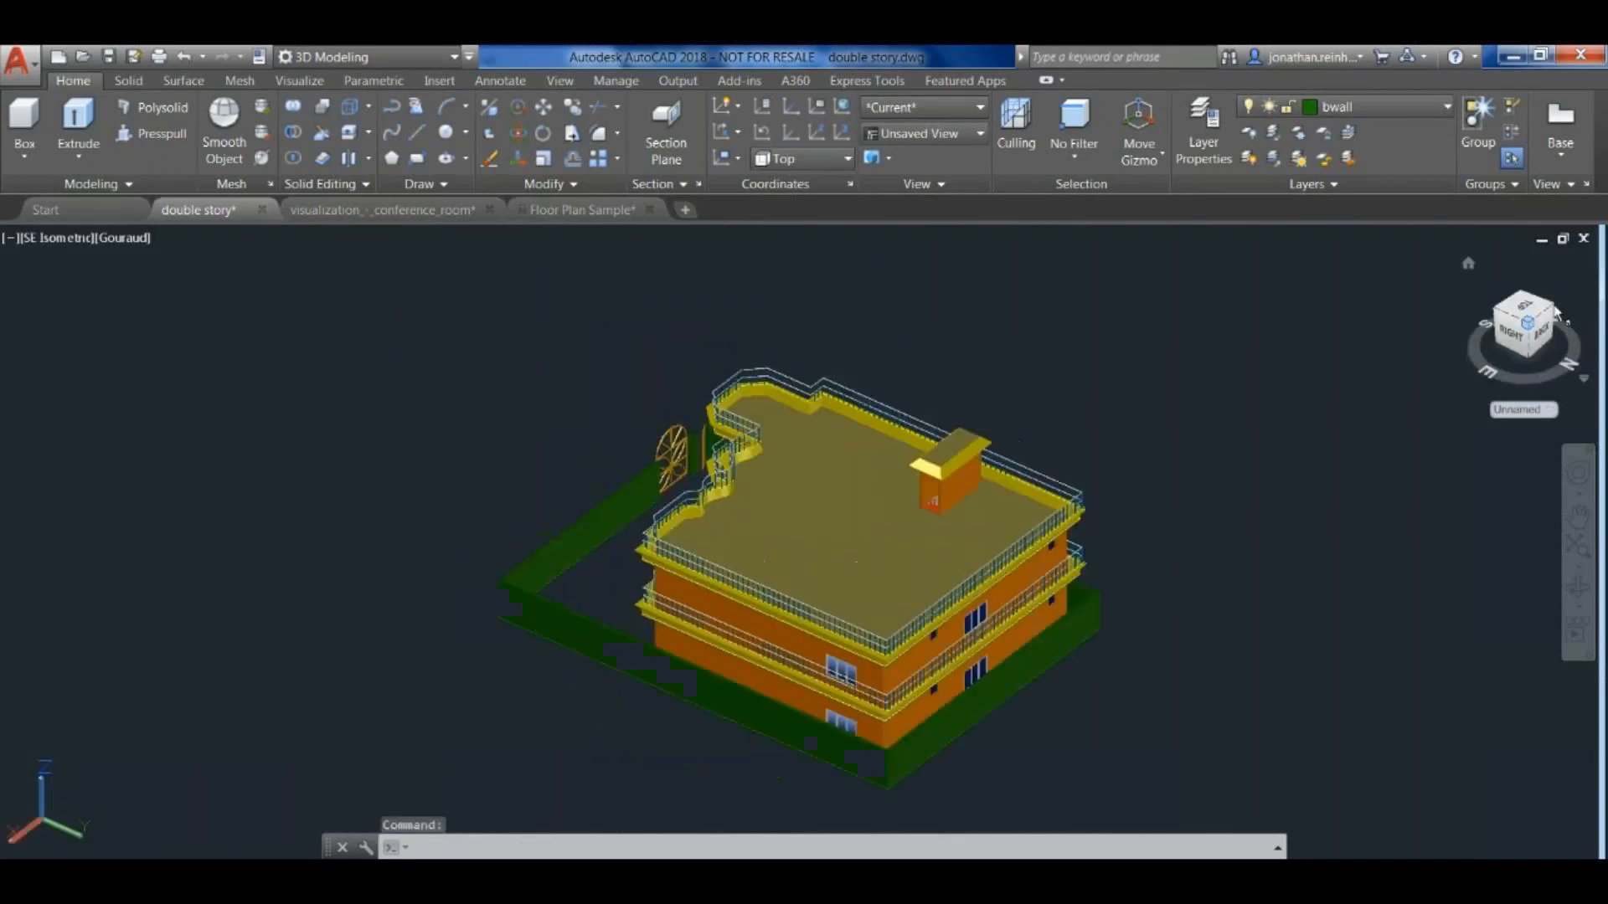
click(1555, 315)
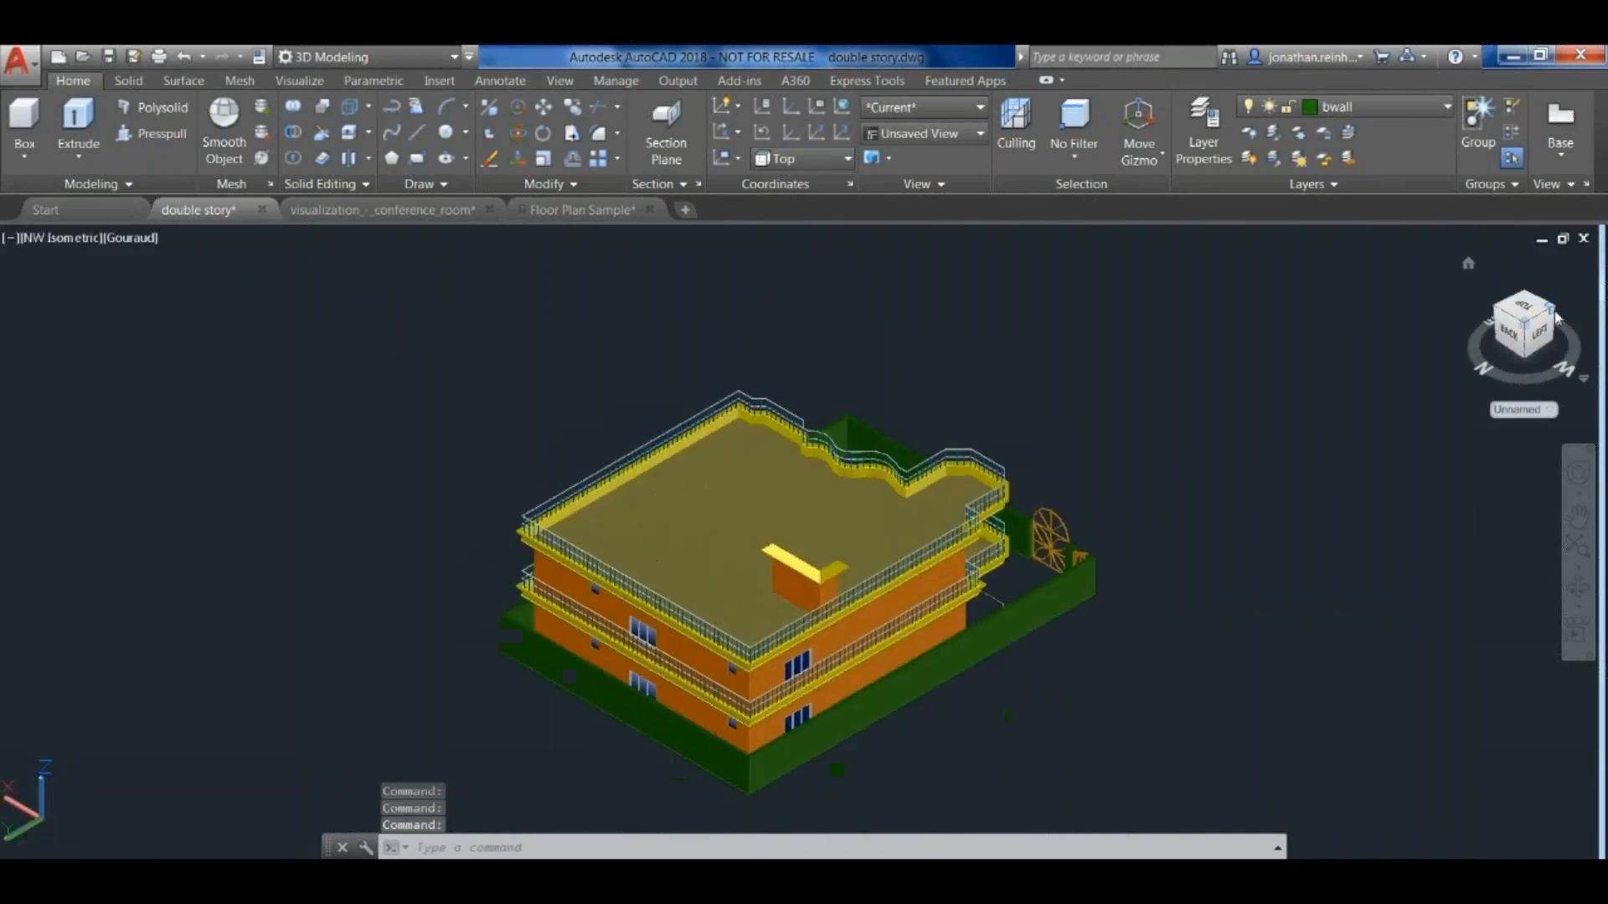
click(1552, 315)
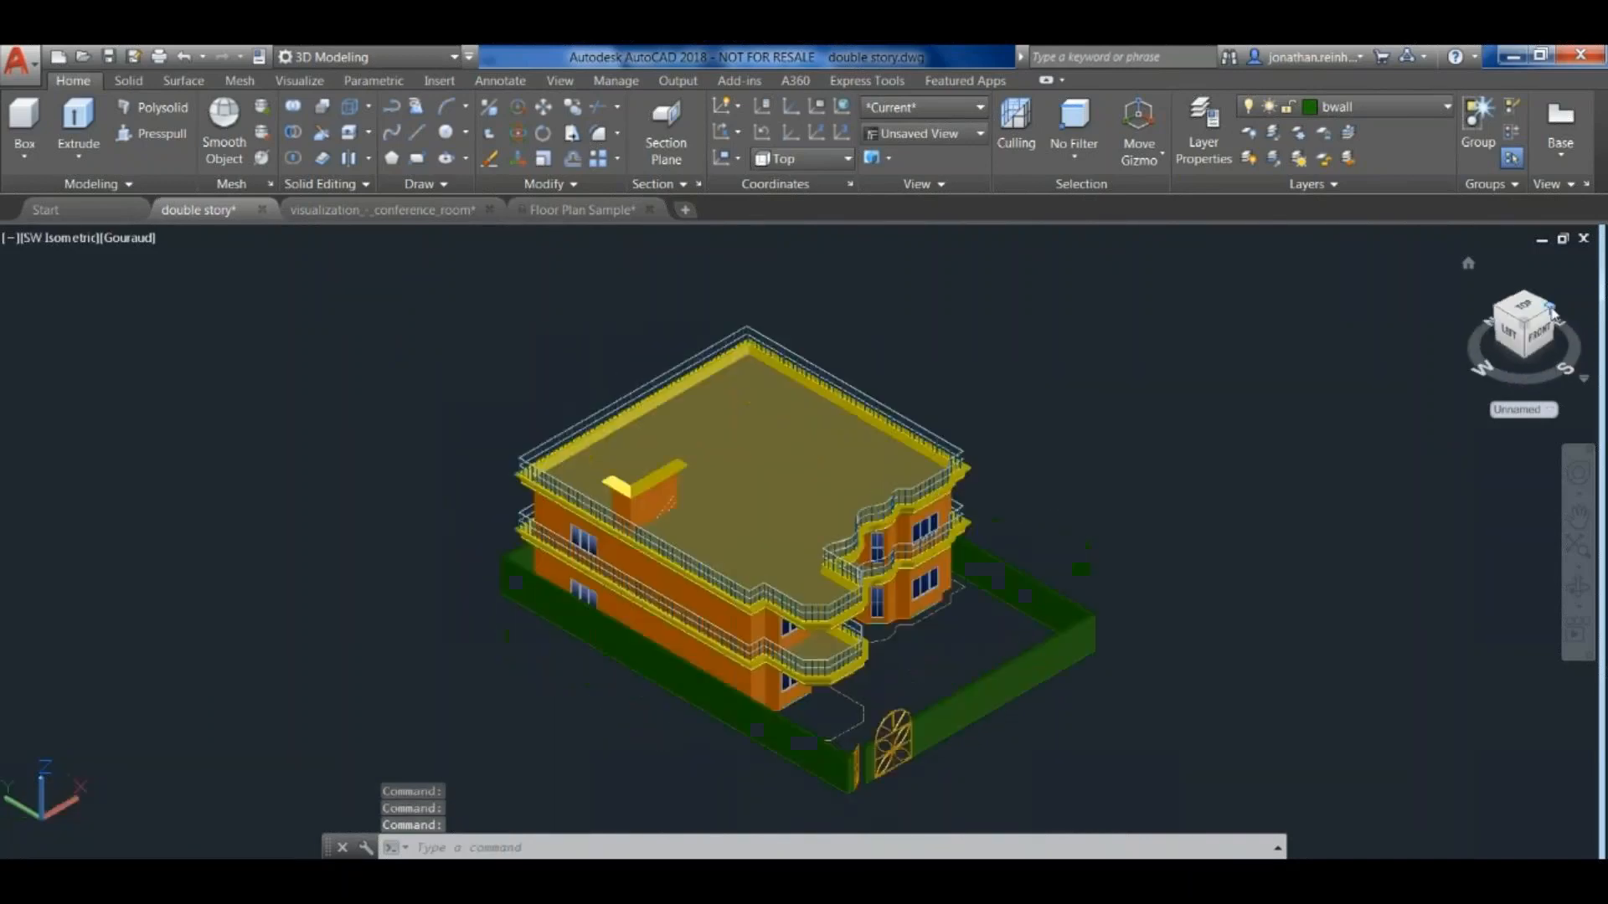
click(1552, 314)
click(1541, 338)
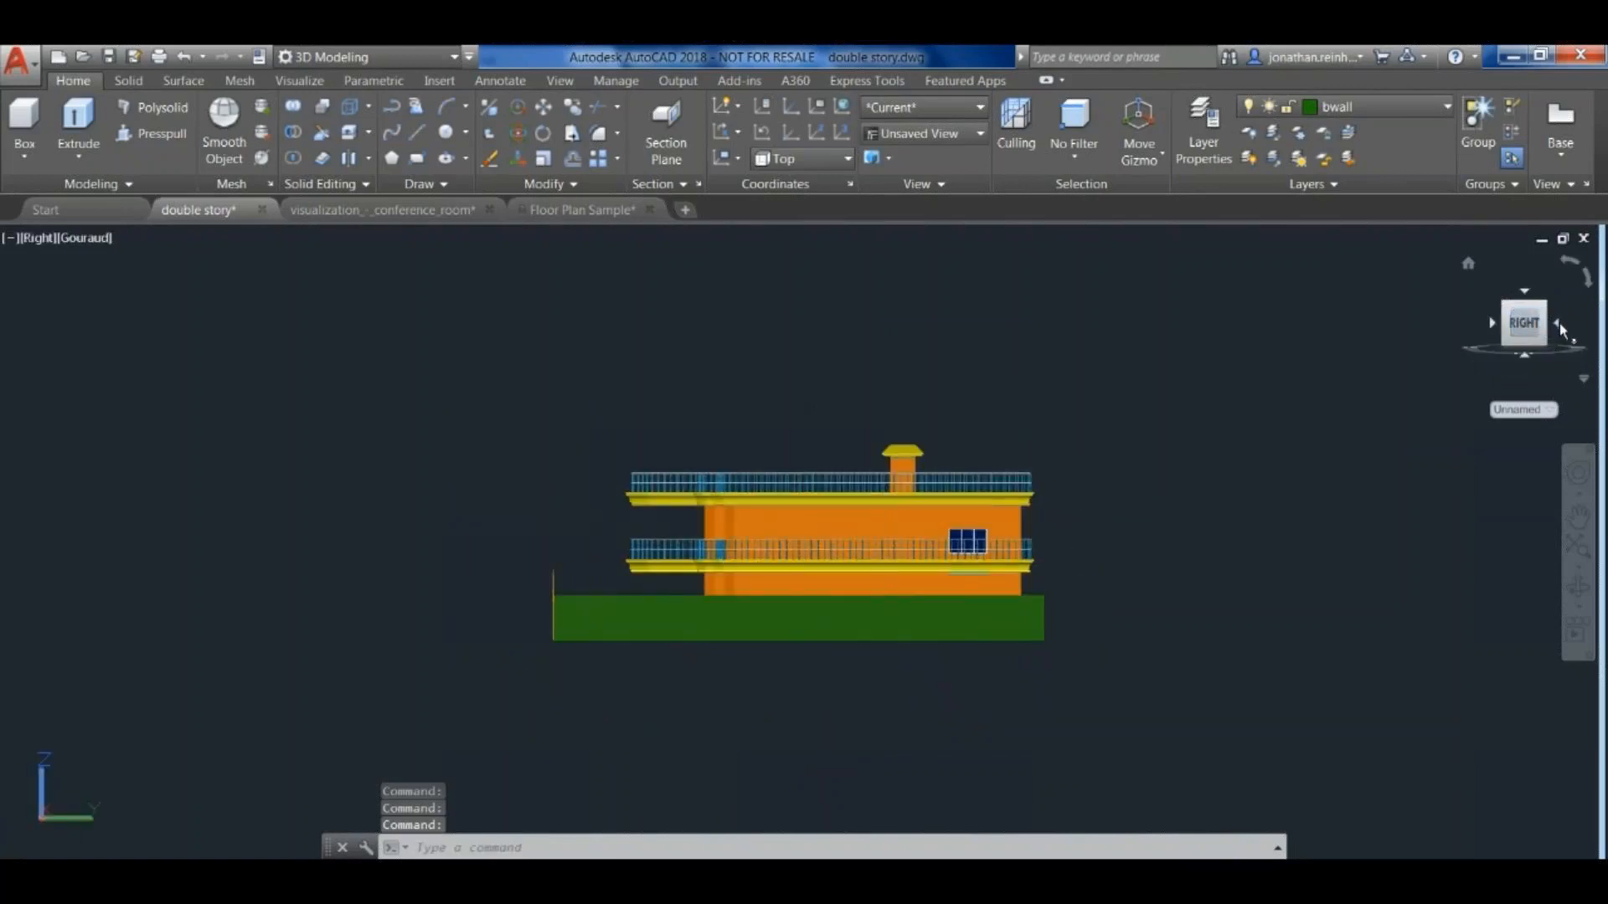
click(1560, 329)
click(1552, 319)
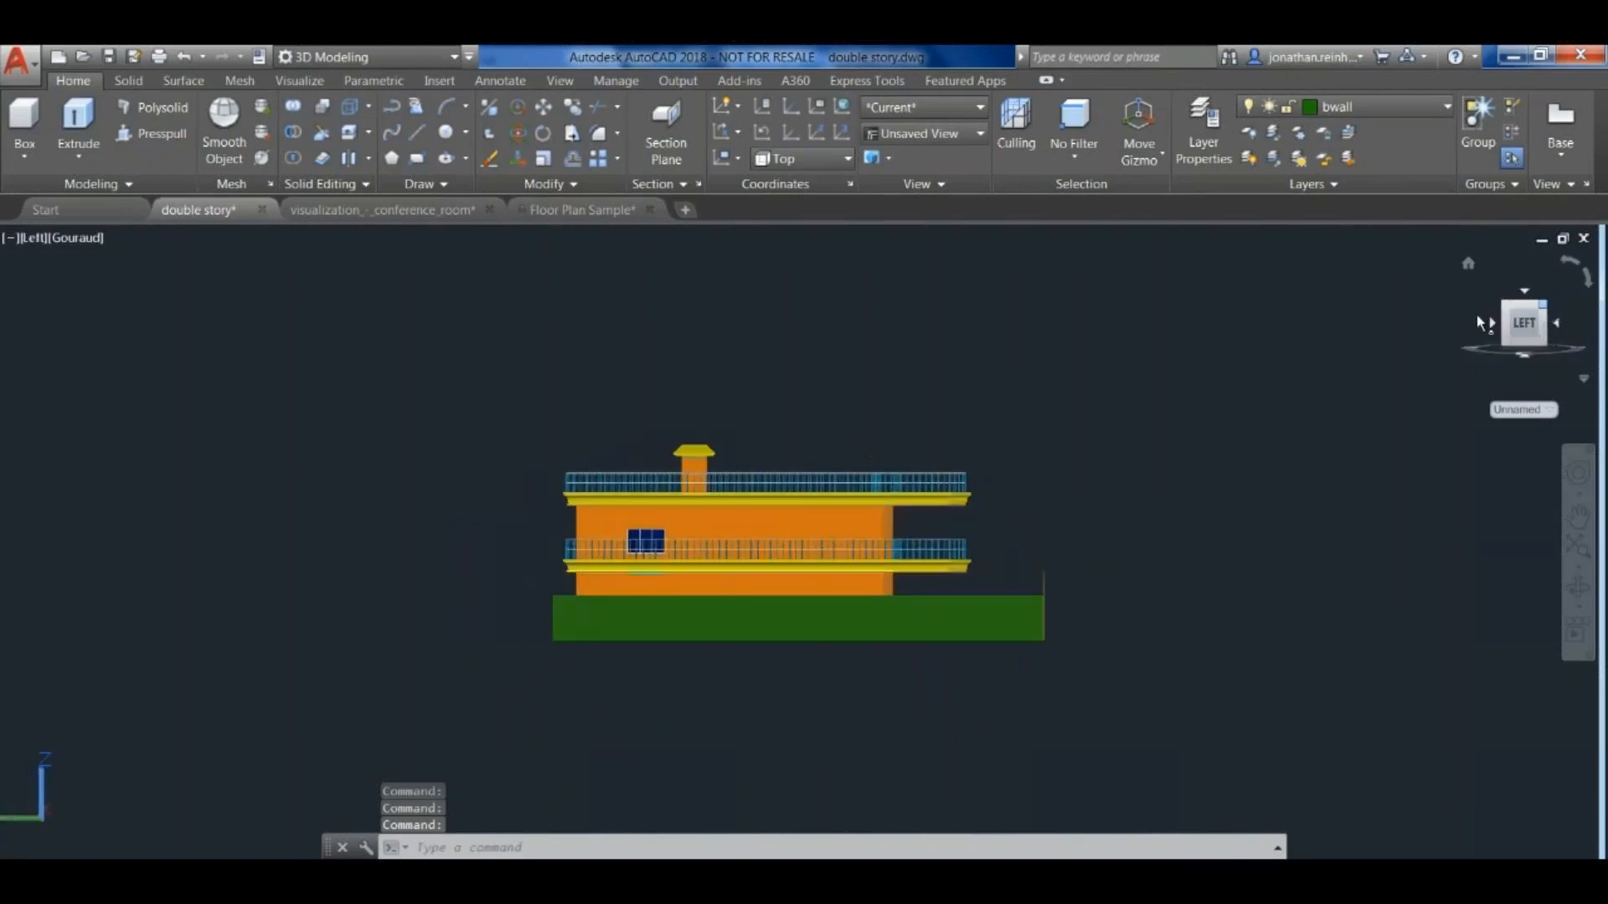
click(1547, 315)
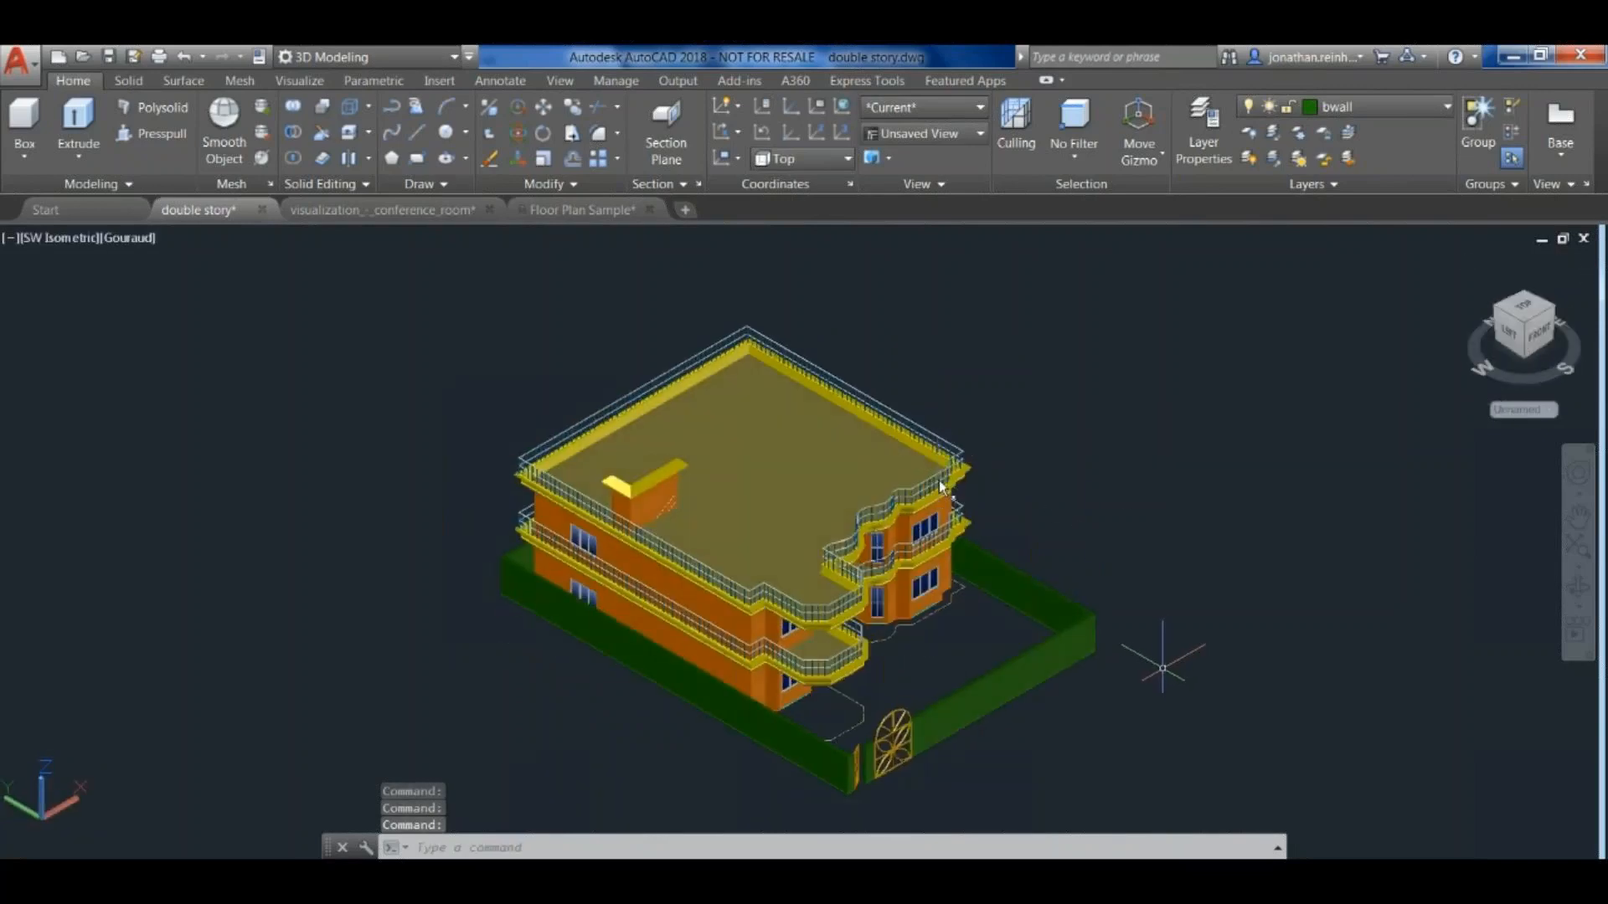
- Orbit and zoom around the house to examine its roof, front balconies and boundary wall from a lower angle
shift+middle_drag(1161, 664, 1126, 680)
scroll(1126, 680, up, 3)
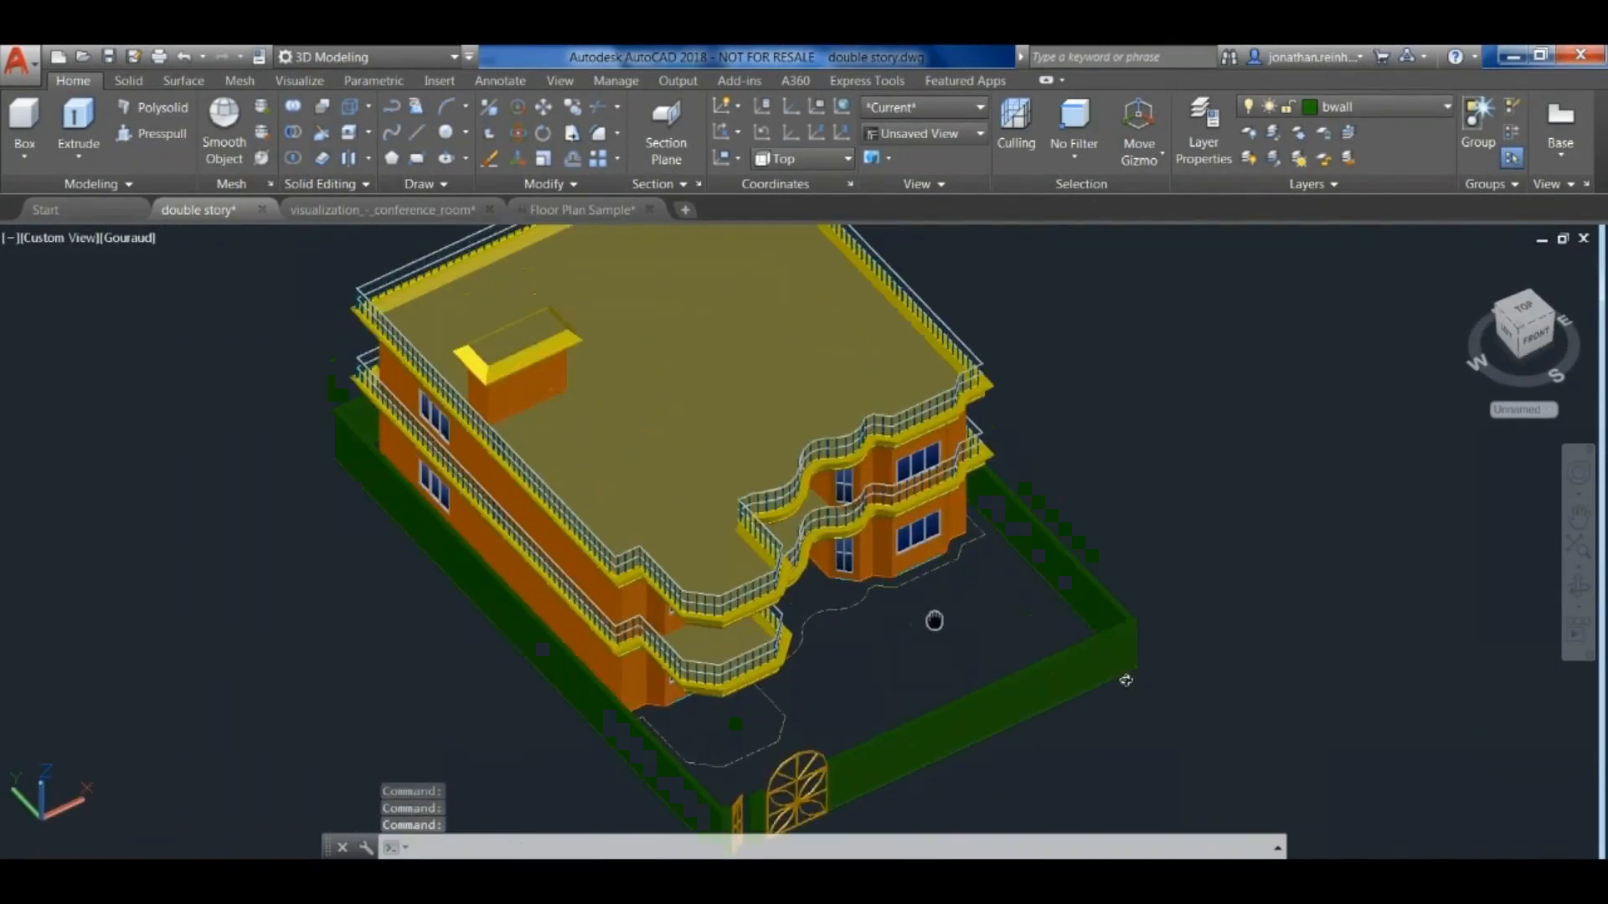
scroll(1127, 680, down, 2)
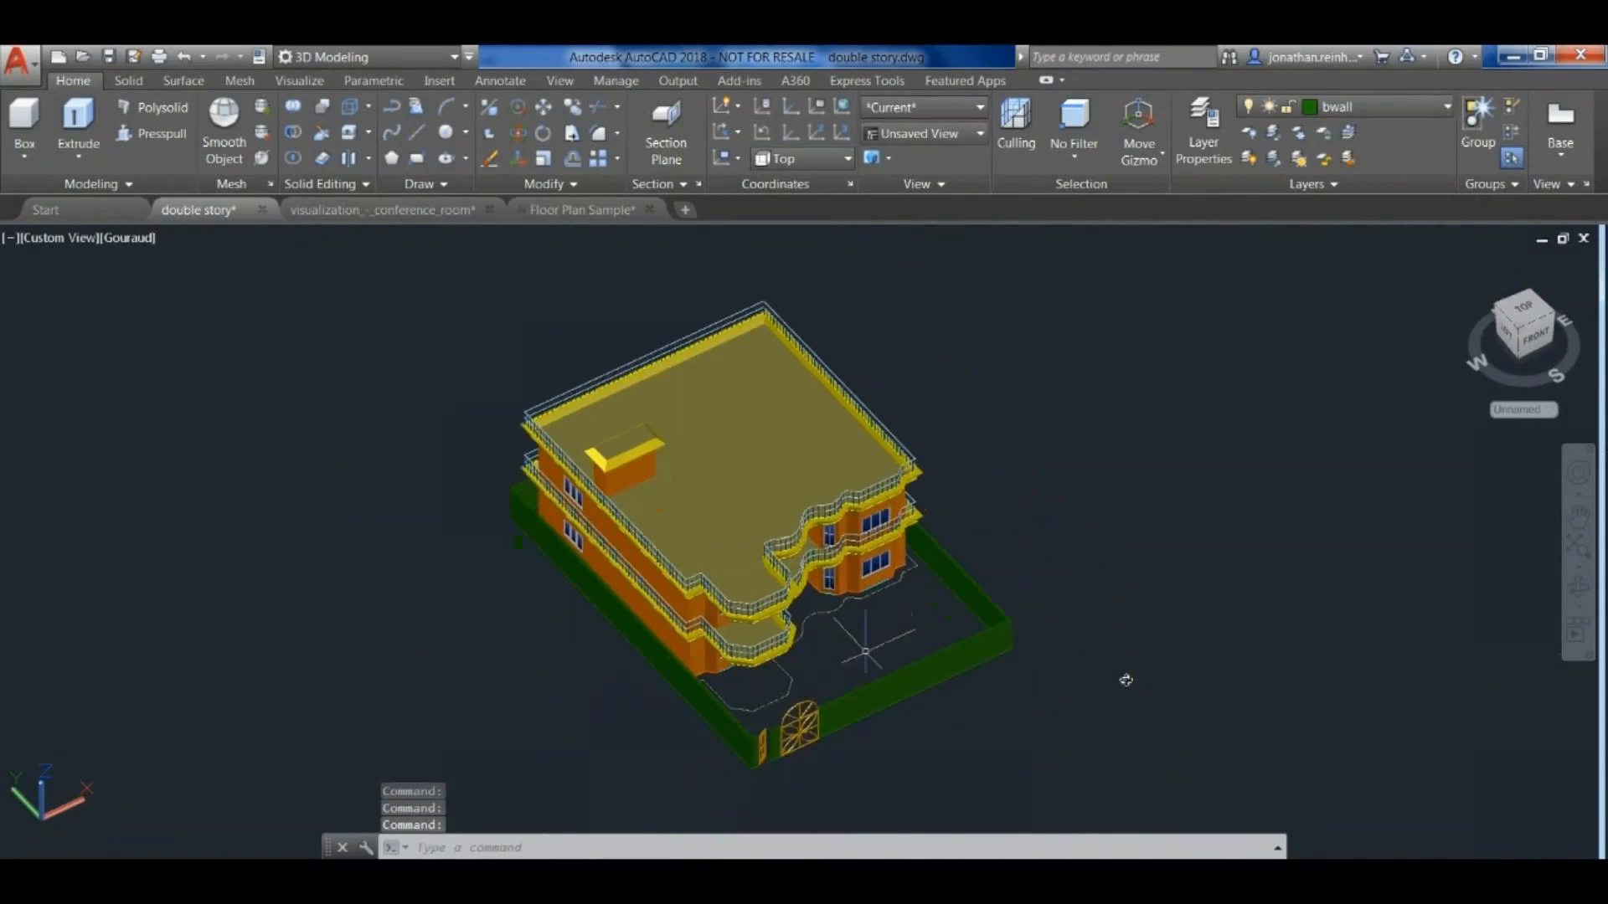
scroll(1126, 680, up, 2)
scroll(1127, 680, down, 2)
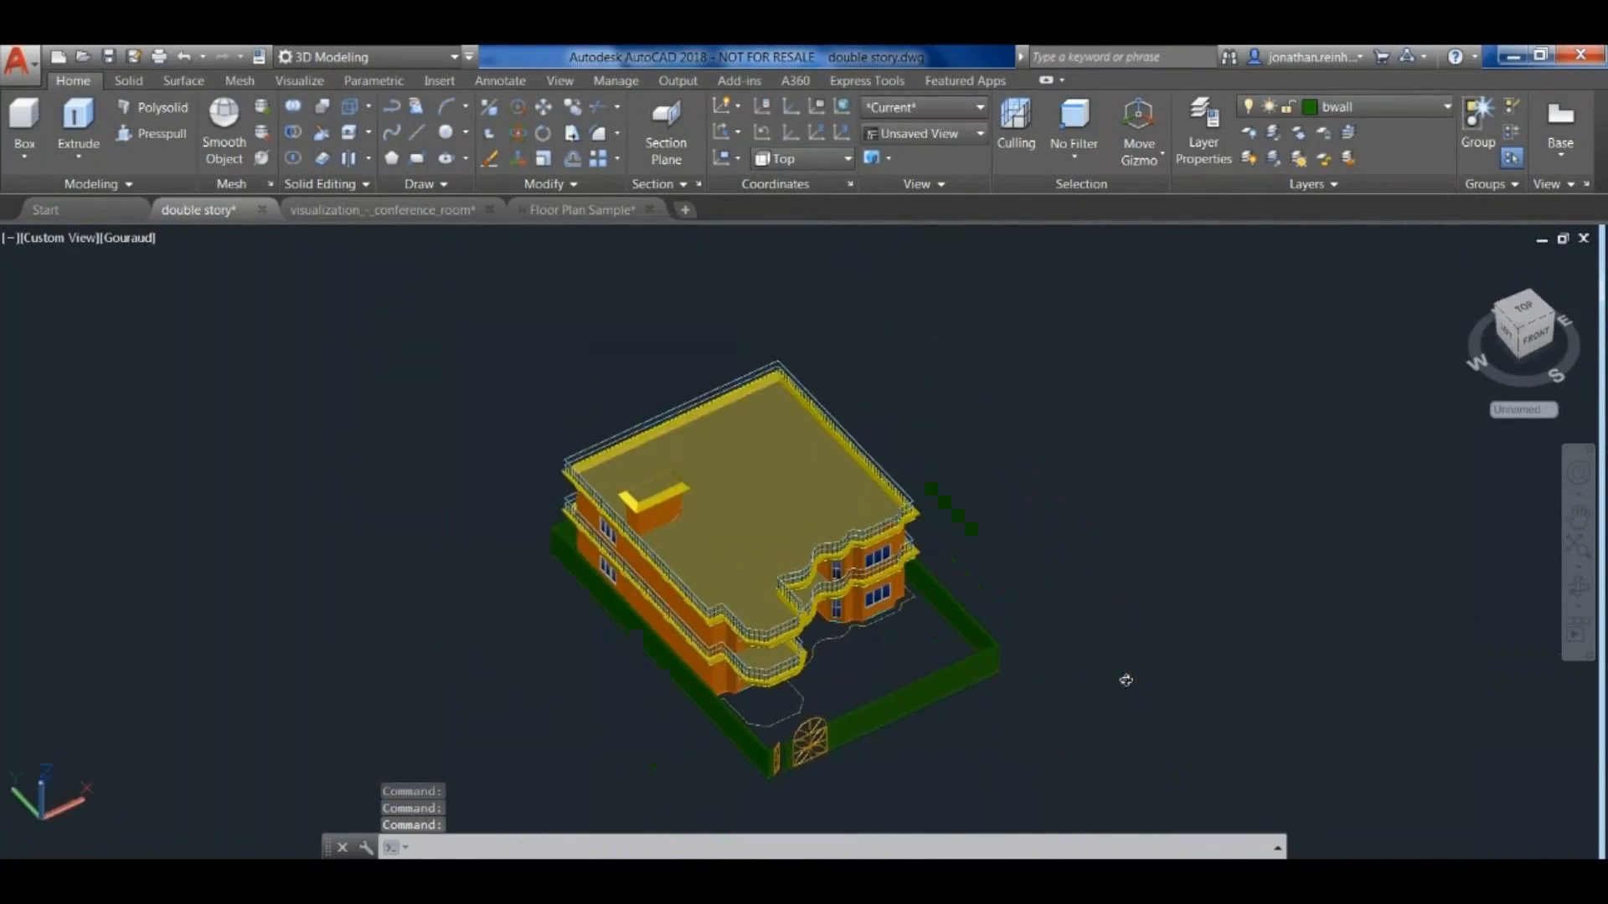
scroll(1126, 680, up, 2)
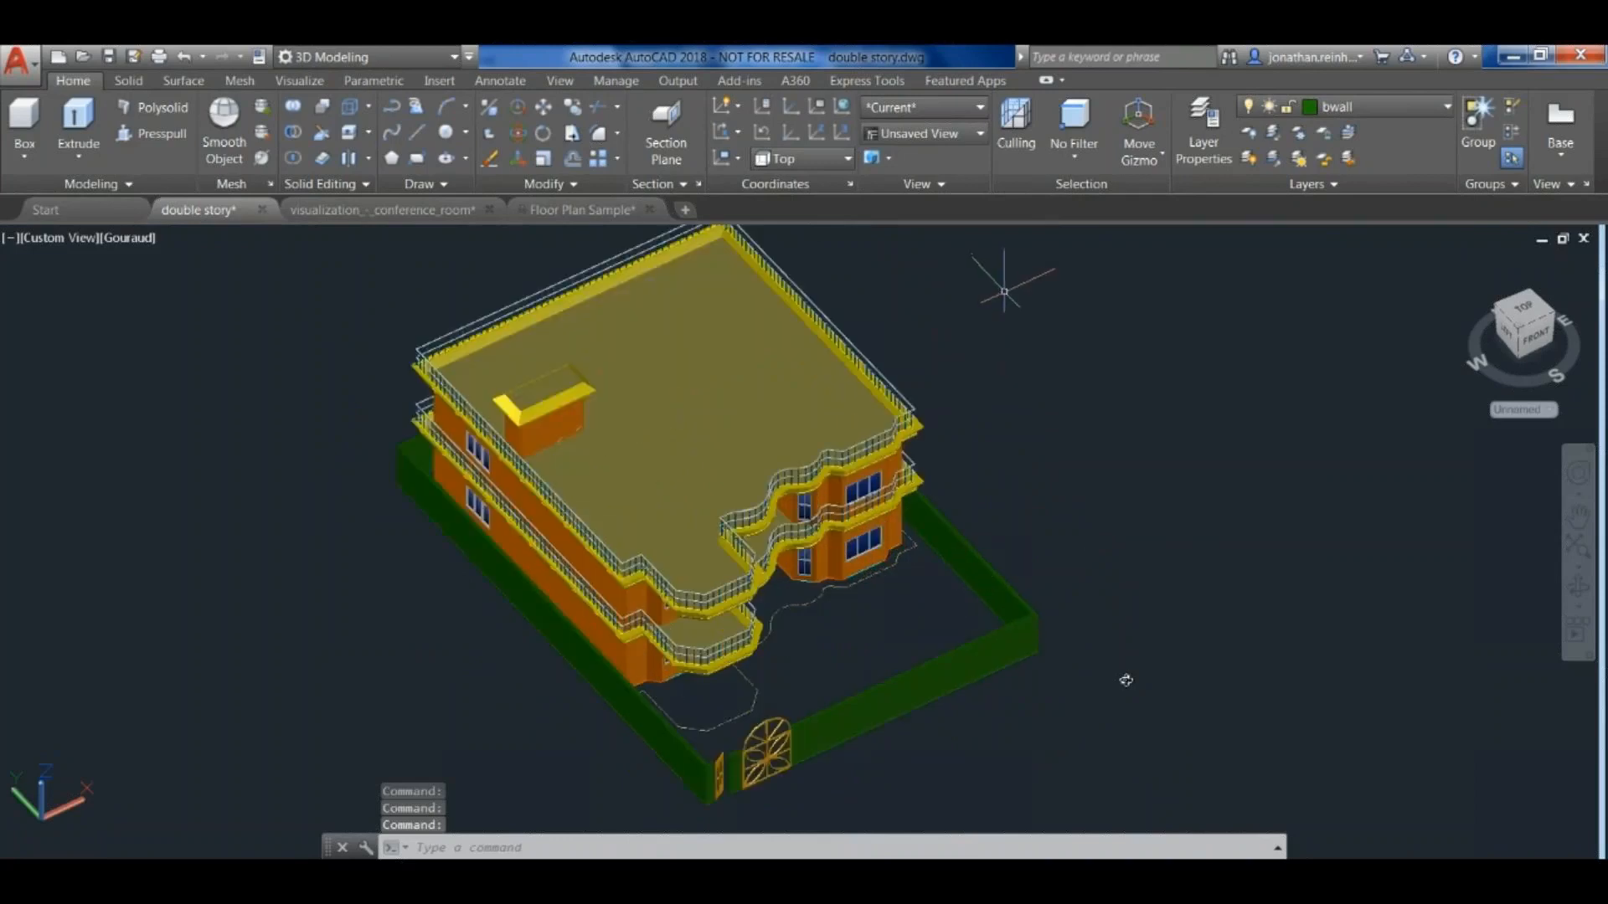
shift+middle_drag(1127, 680, 890, 578)
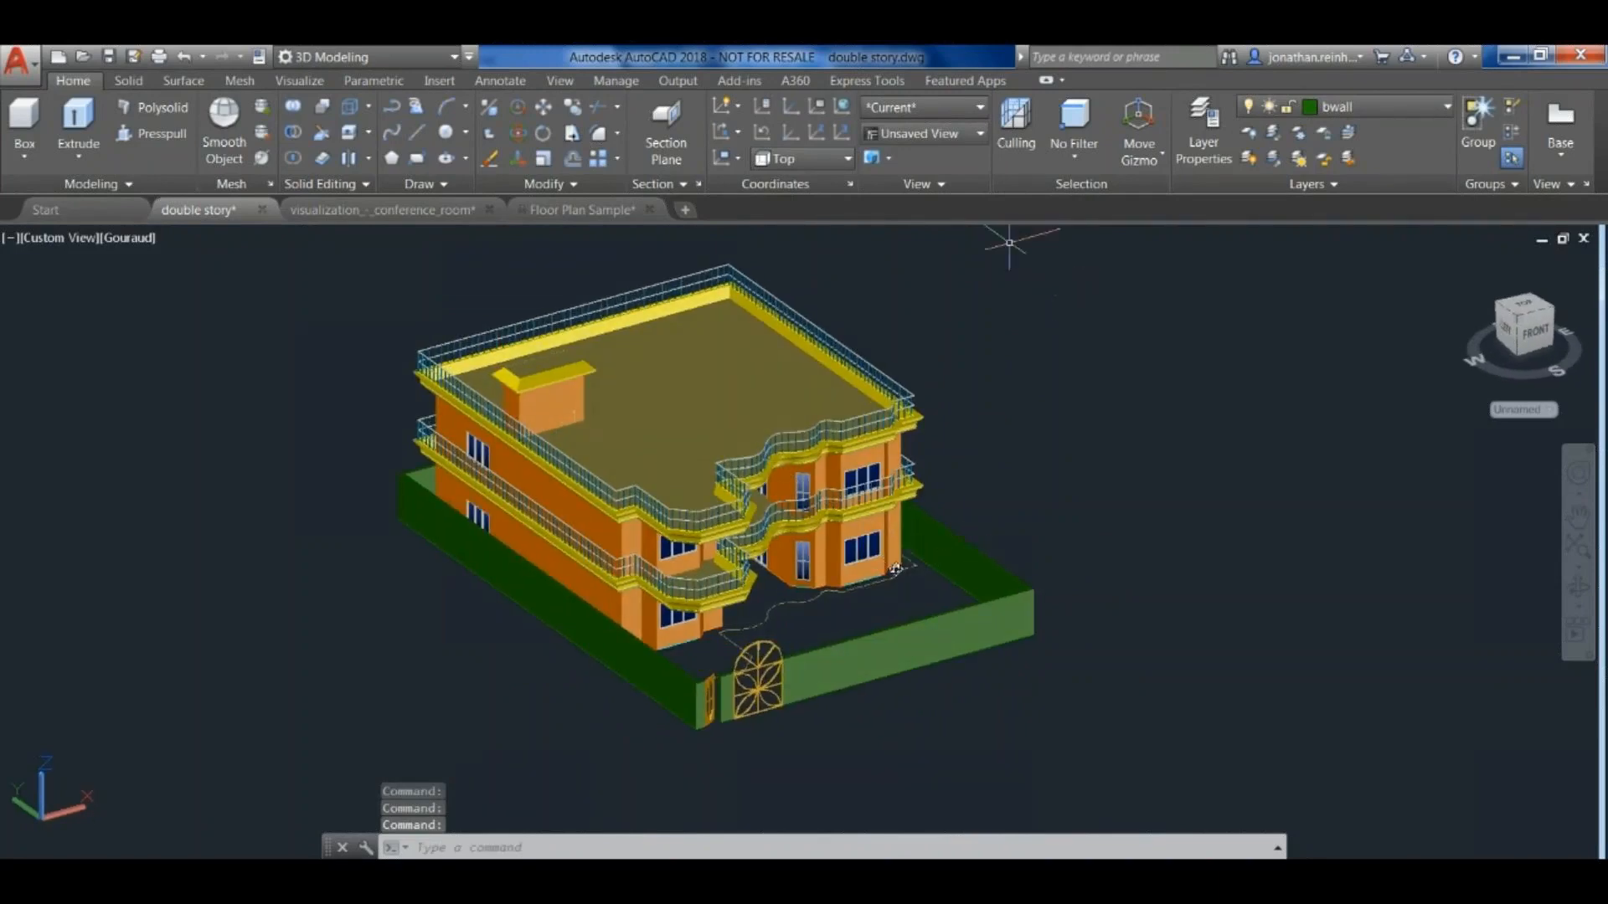
- Display the house in the 2D Wireframe visual style and inspect the interior stairs, doors and windows
click(968, 111)
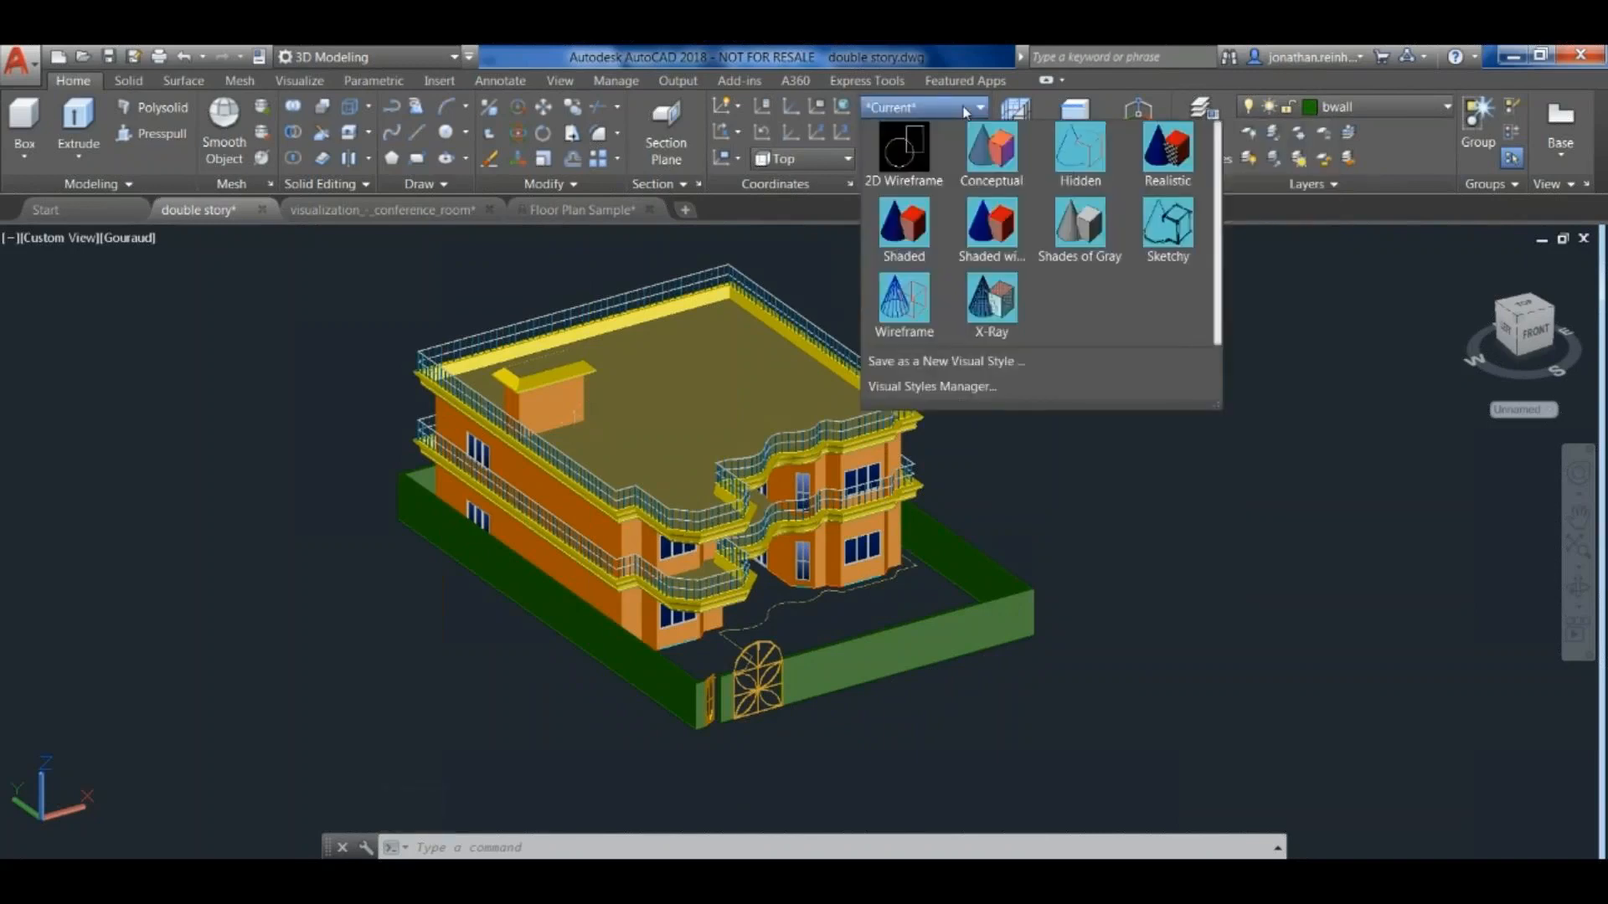
click(964, 110)
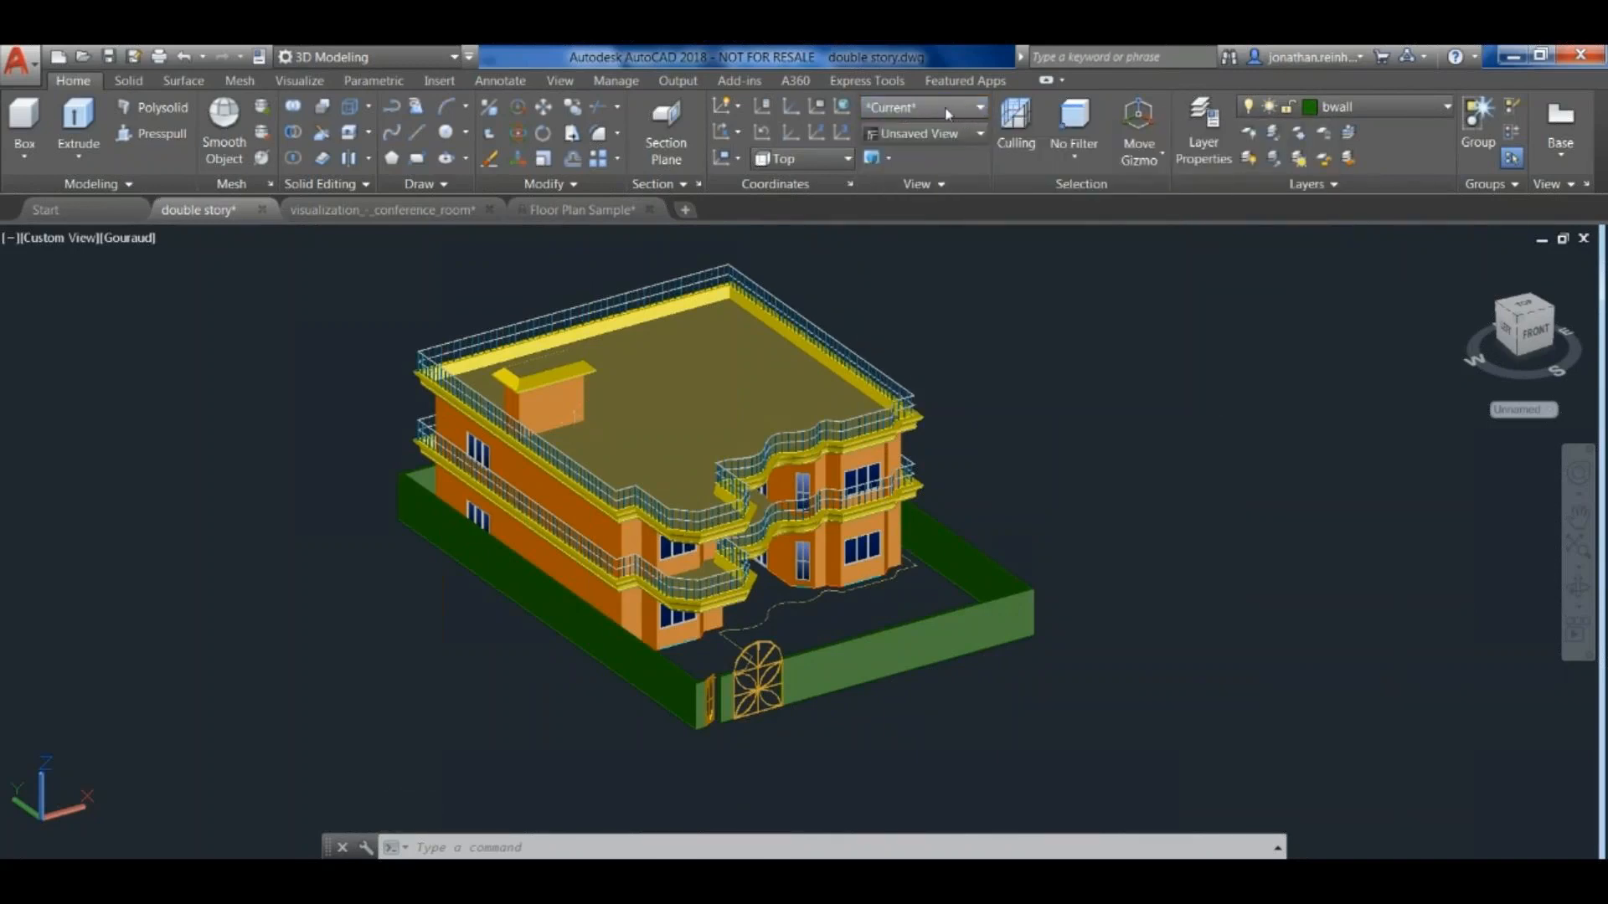
click(947, 113)
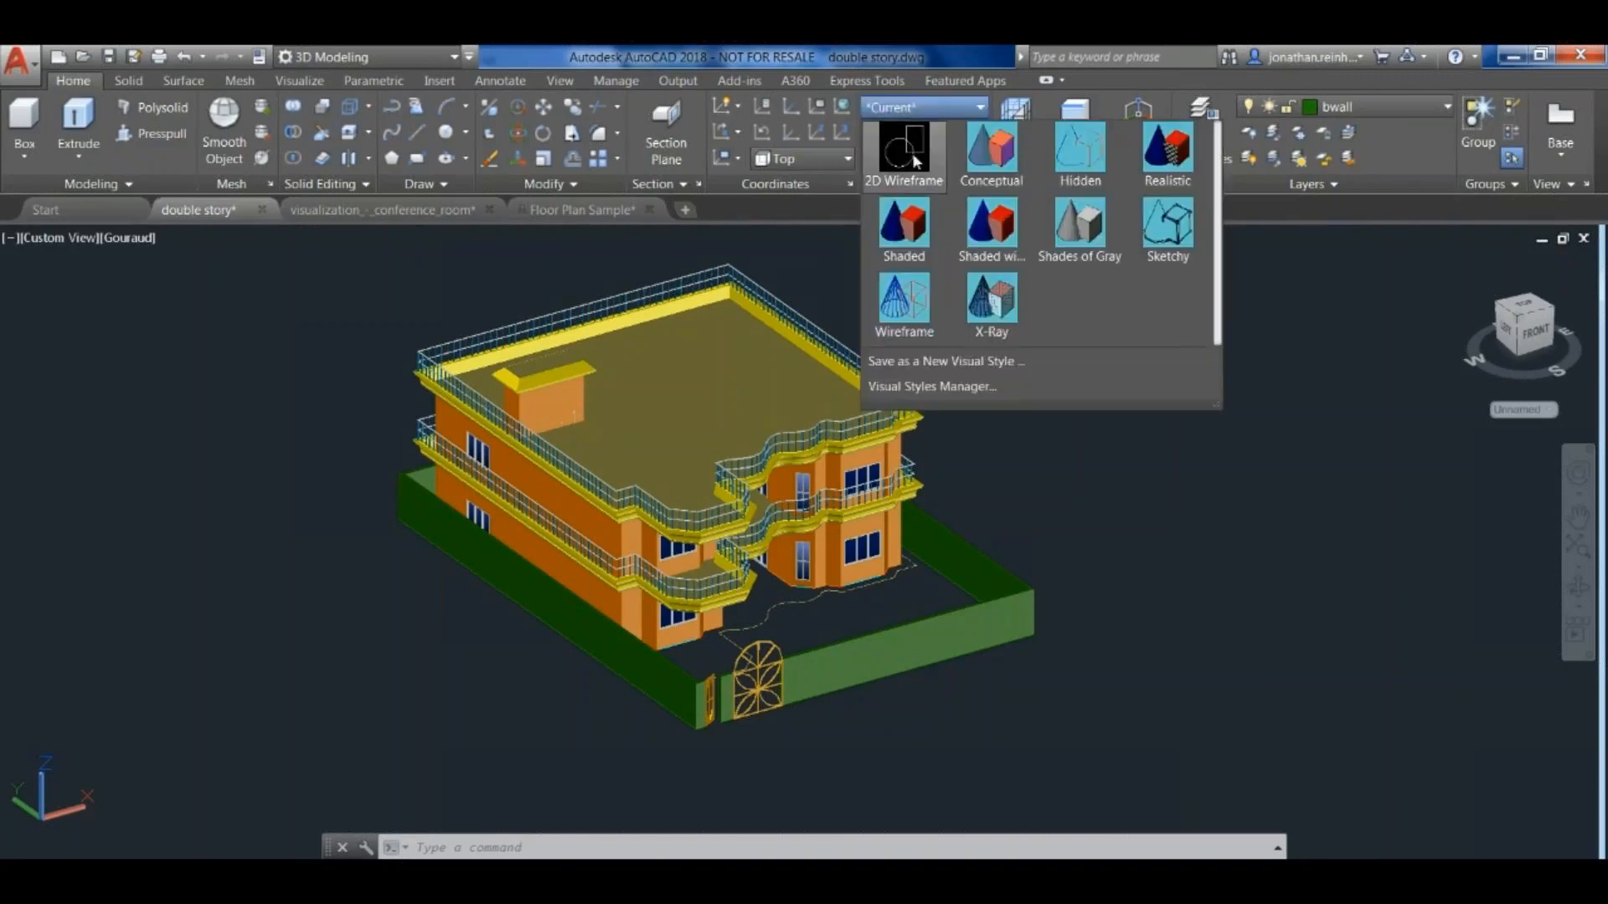
click(912, 153)
shift+middle_drag(1002, 428, 1069, 394)
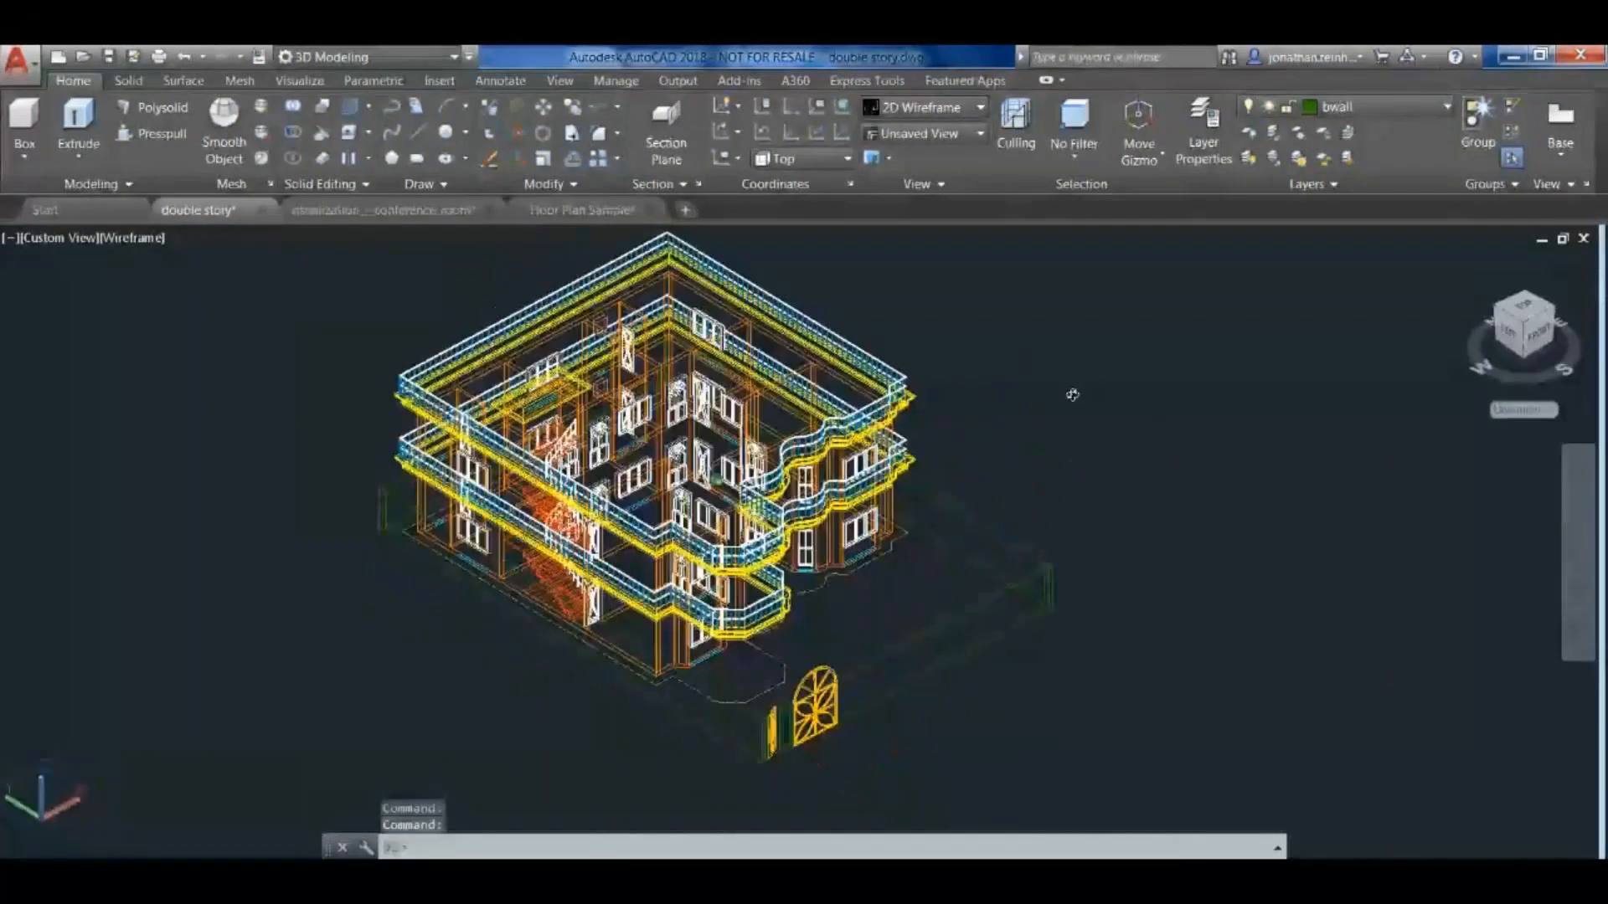
scroll(667, 472, up, 6)
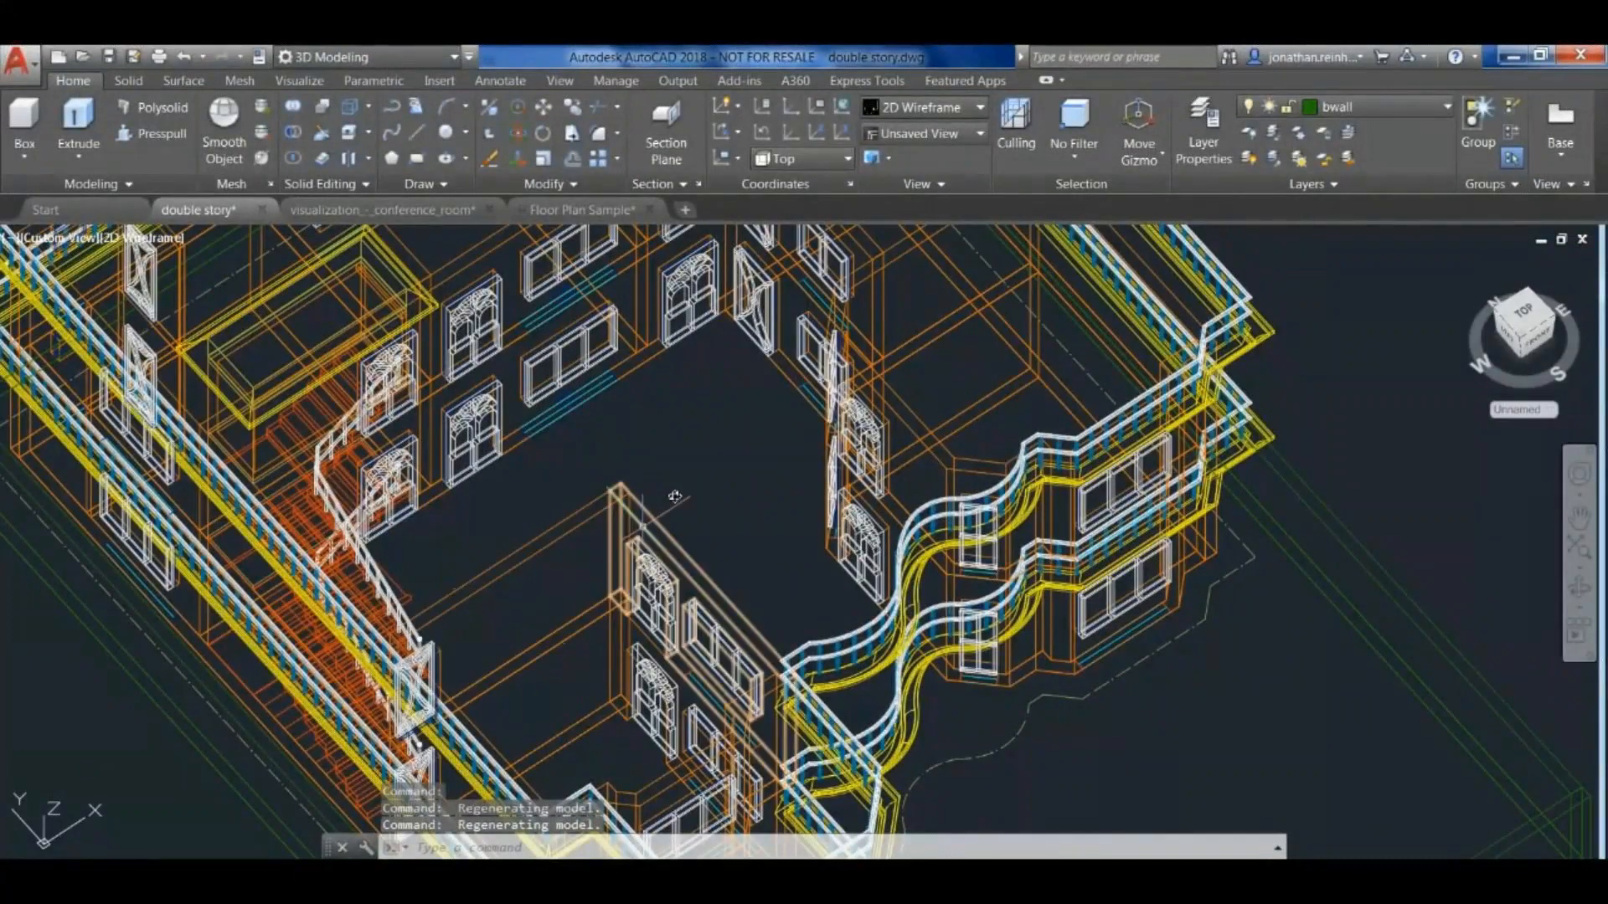
- Apply the Conceptual visual style and look at the whole house from the front corner
click(949, 114)
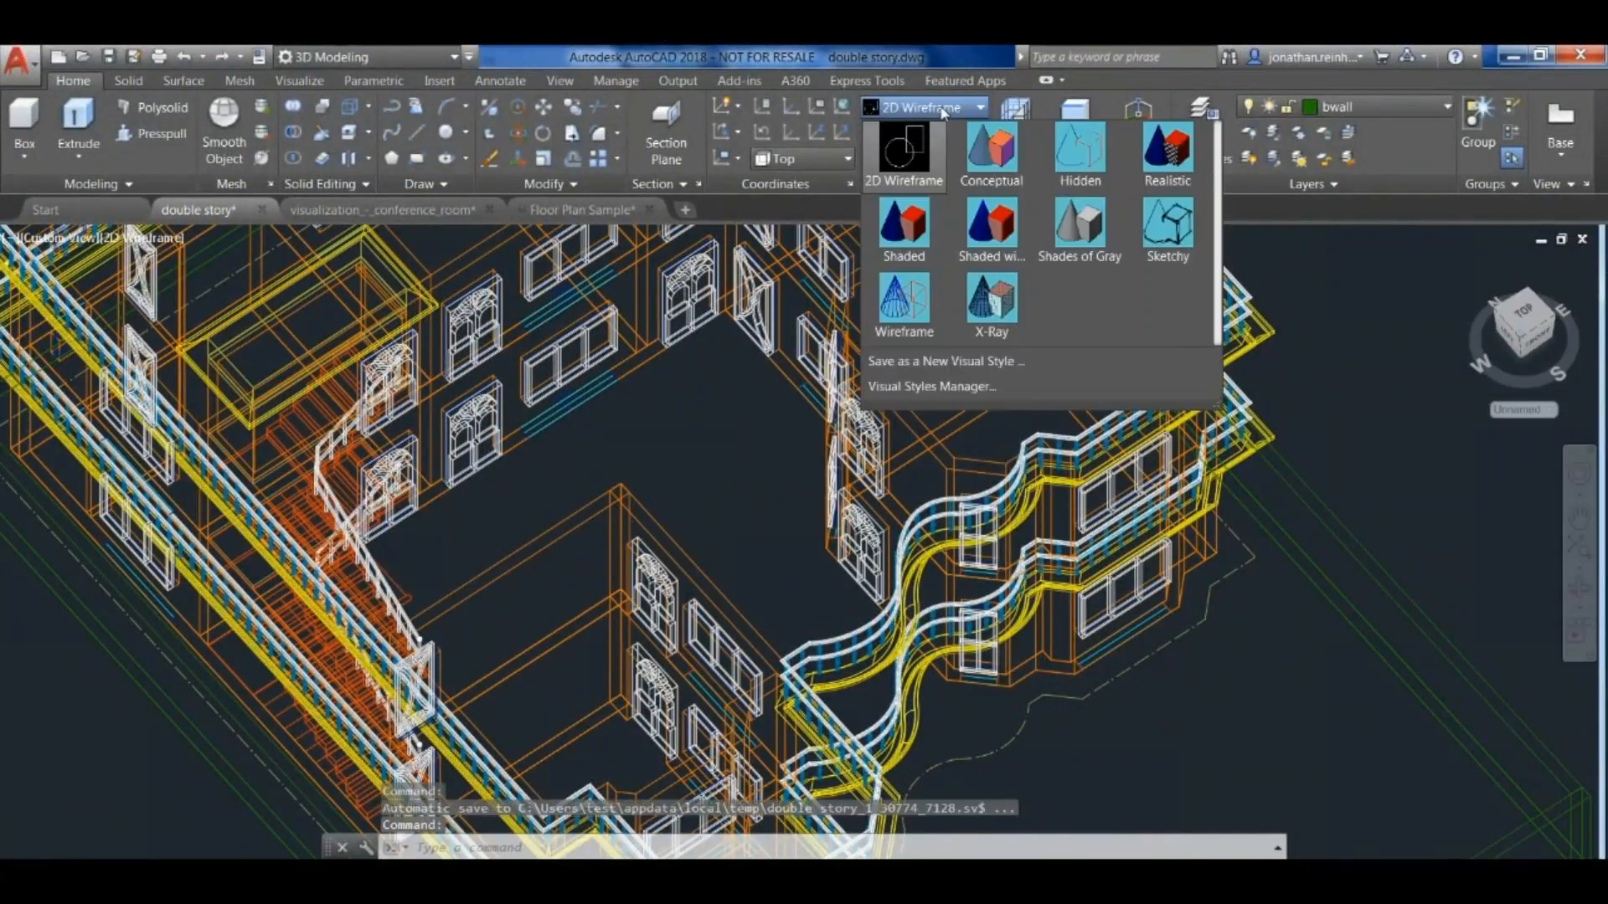
click(988, 144)
scroll(850, 299, down, 5)
shift+middle_drag(850, 299, 1013, 601)
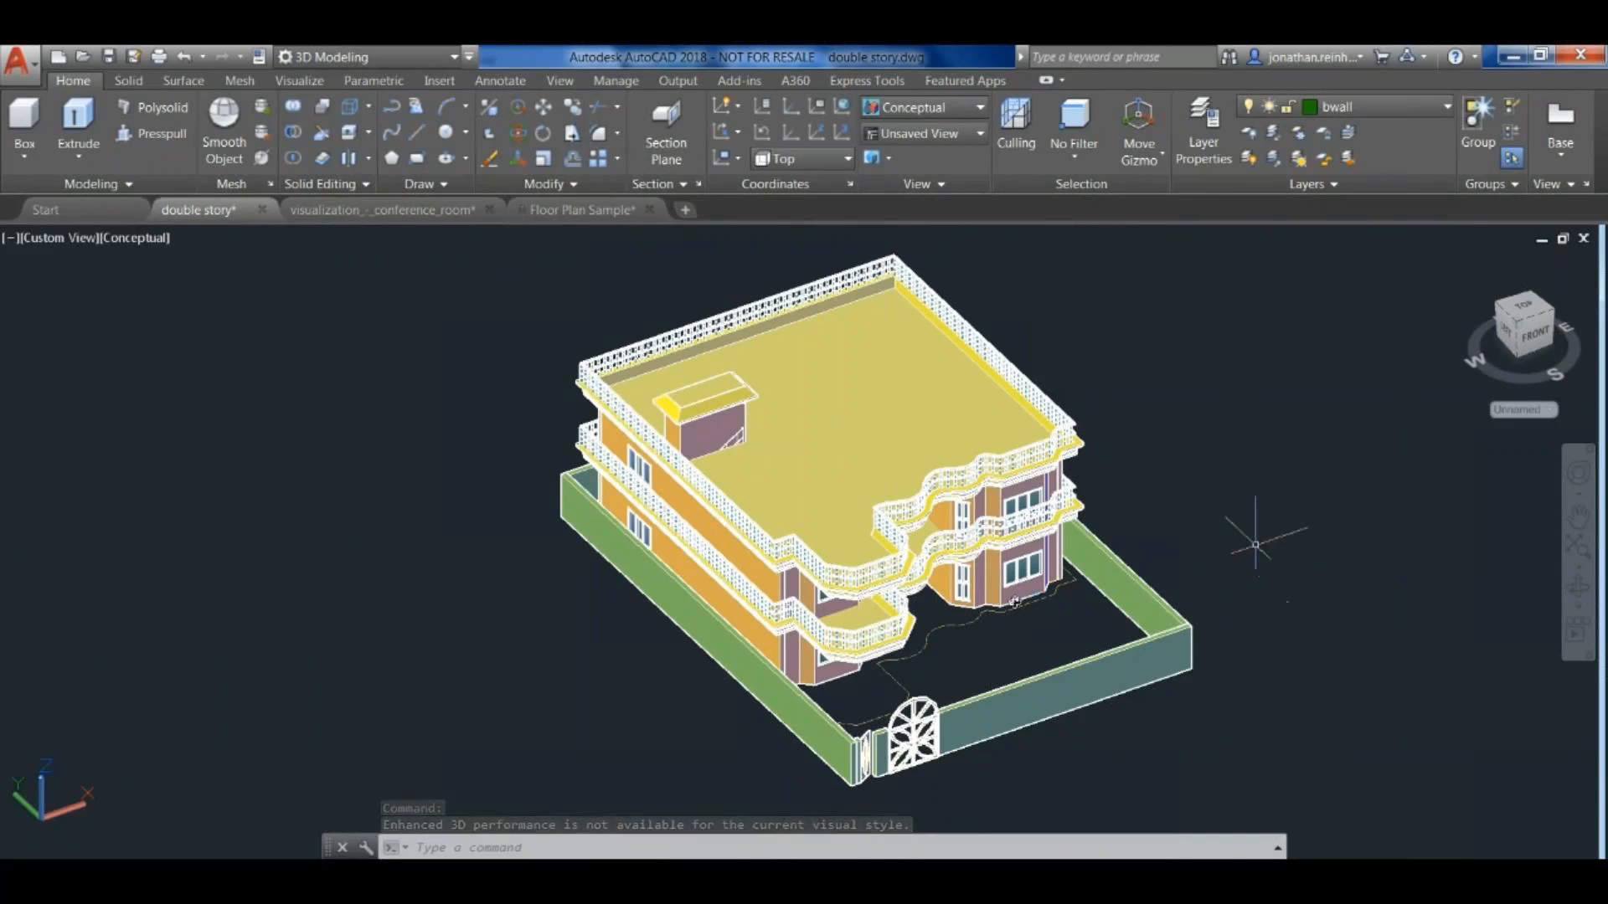
middle_drag(1279, 525, 1188, 528)
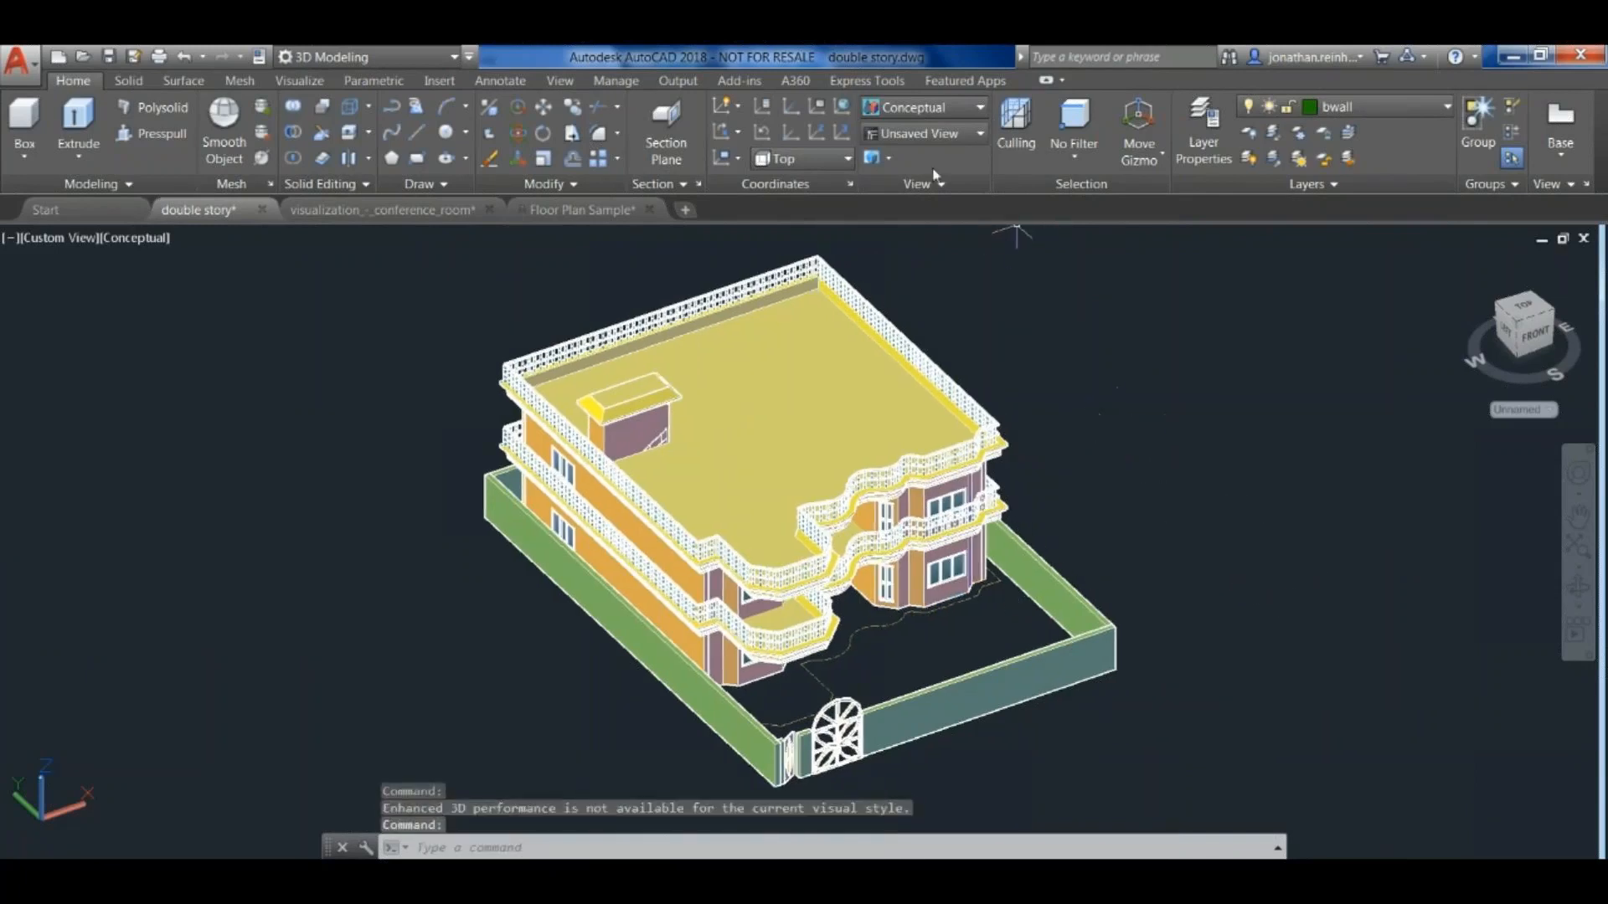
- Apply the Hidden visual style and view the house from a lower front angle
click(974, 109)
click(1077, 144)
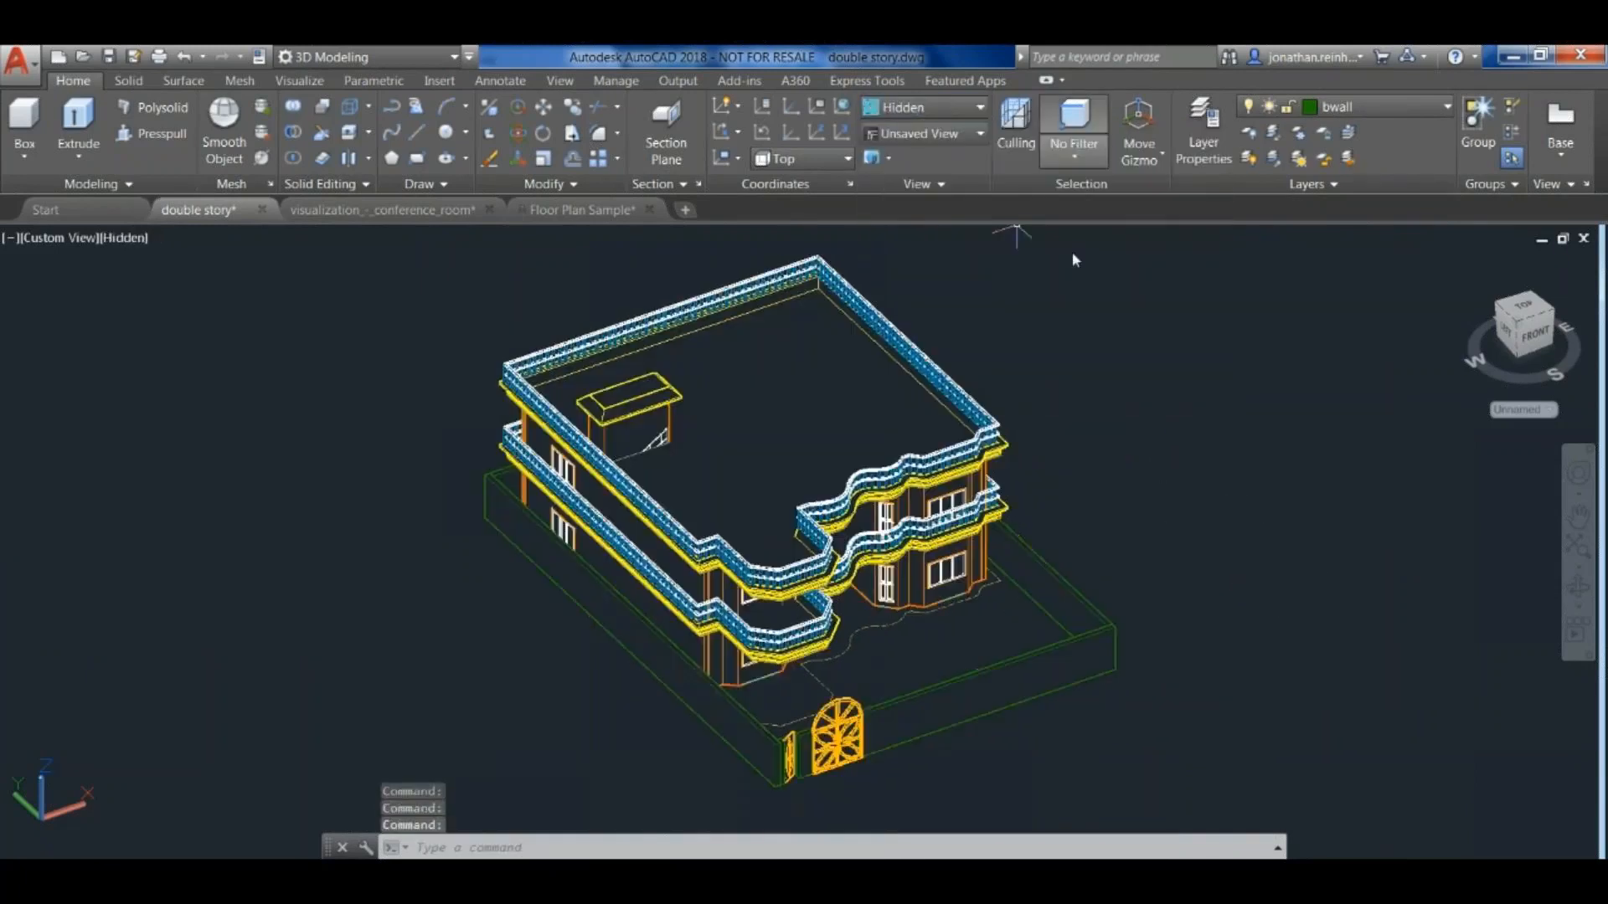
shift+middle_drag(1148, 545, 1084, 528)
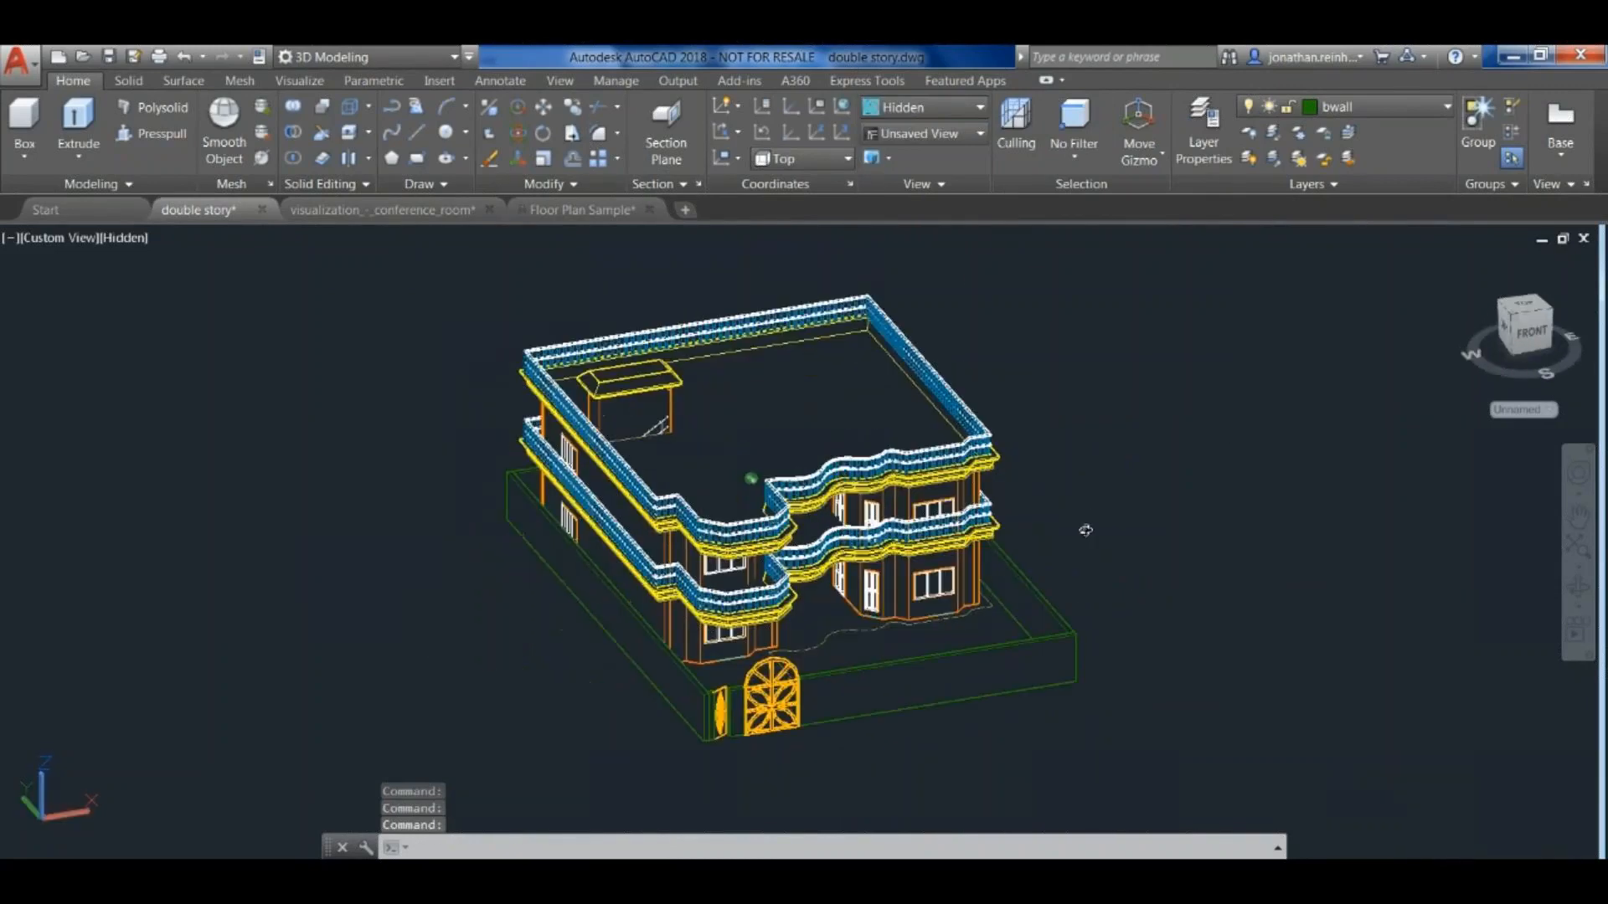
- Apply the Realistic visual style and view the house from a higher front corner angle
click(969, 136)
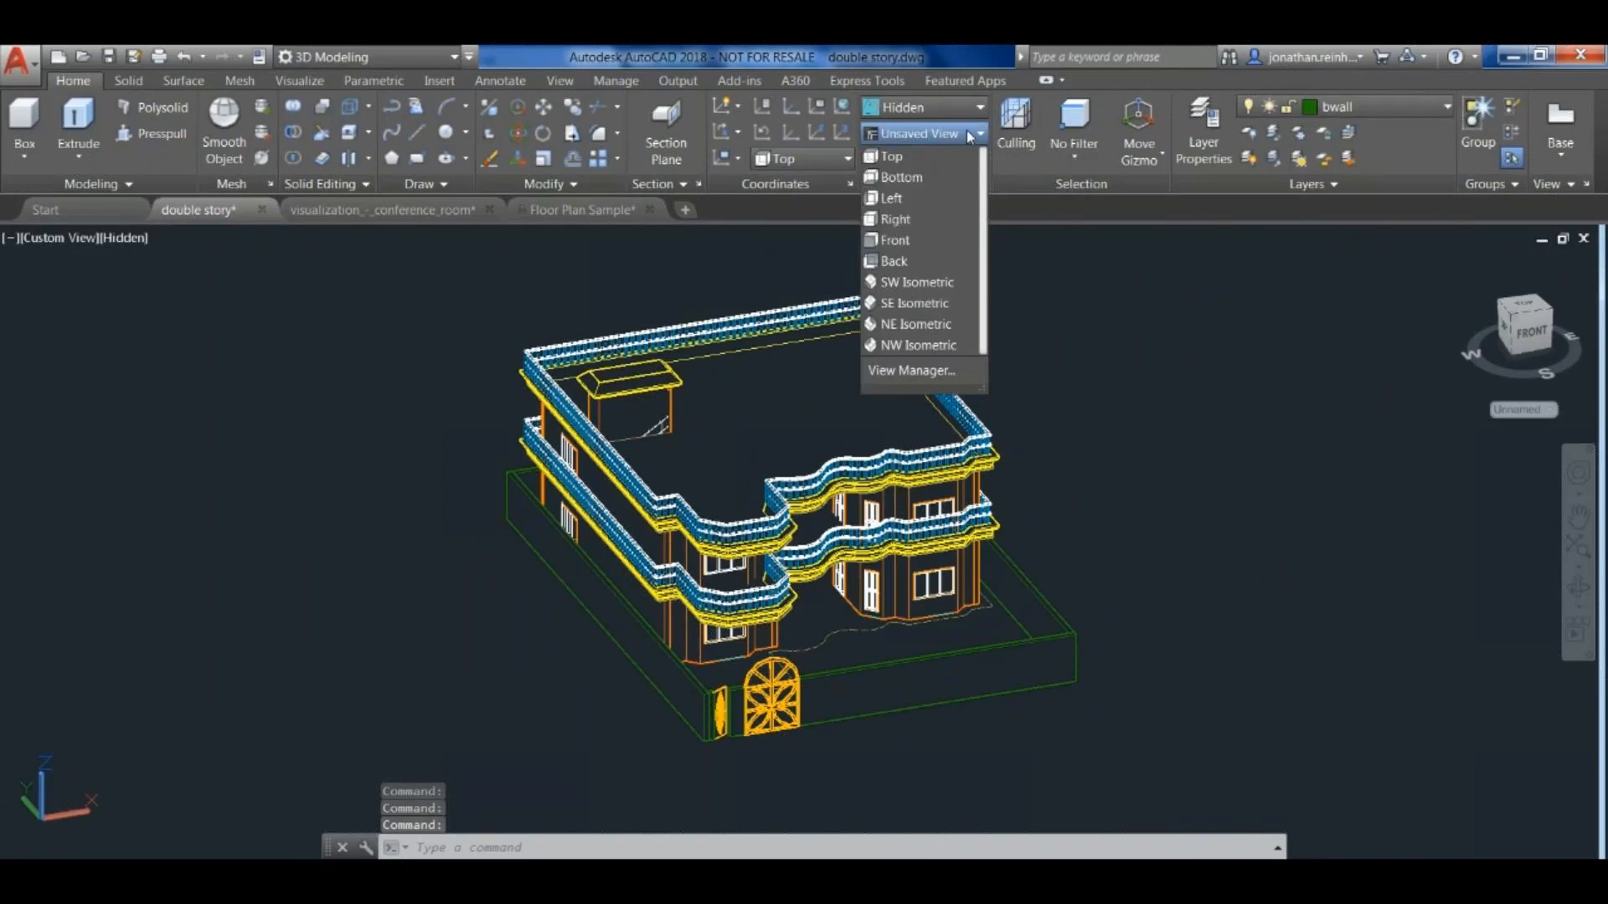
click(964, 110)
click(1166, 153)
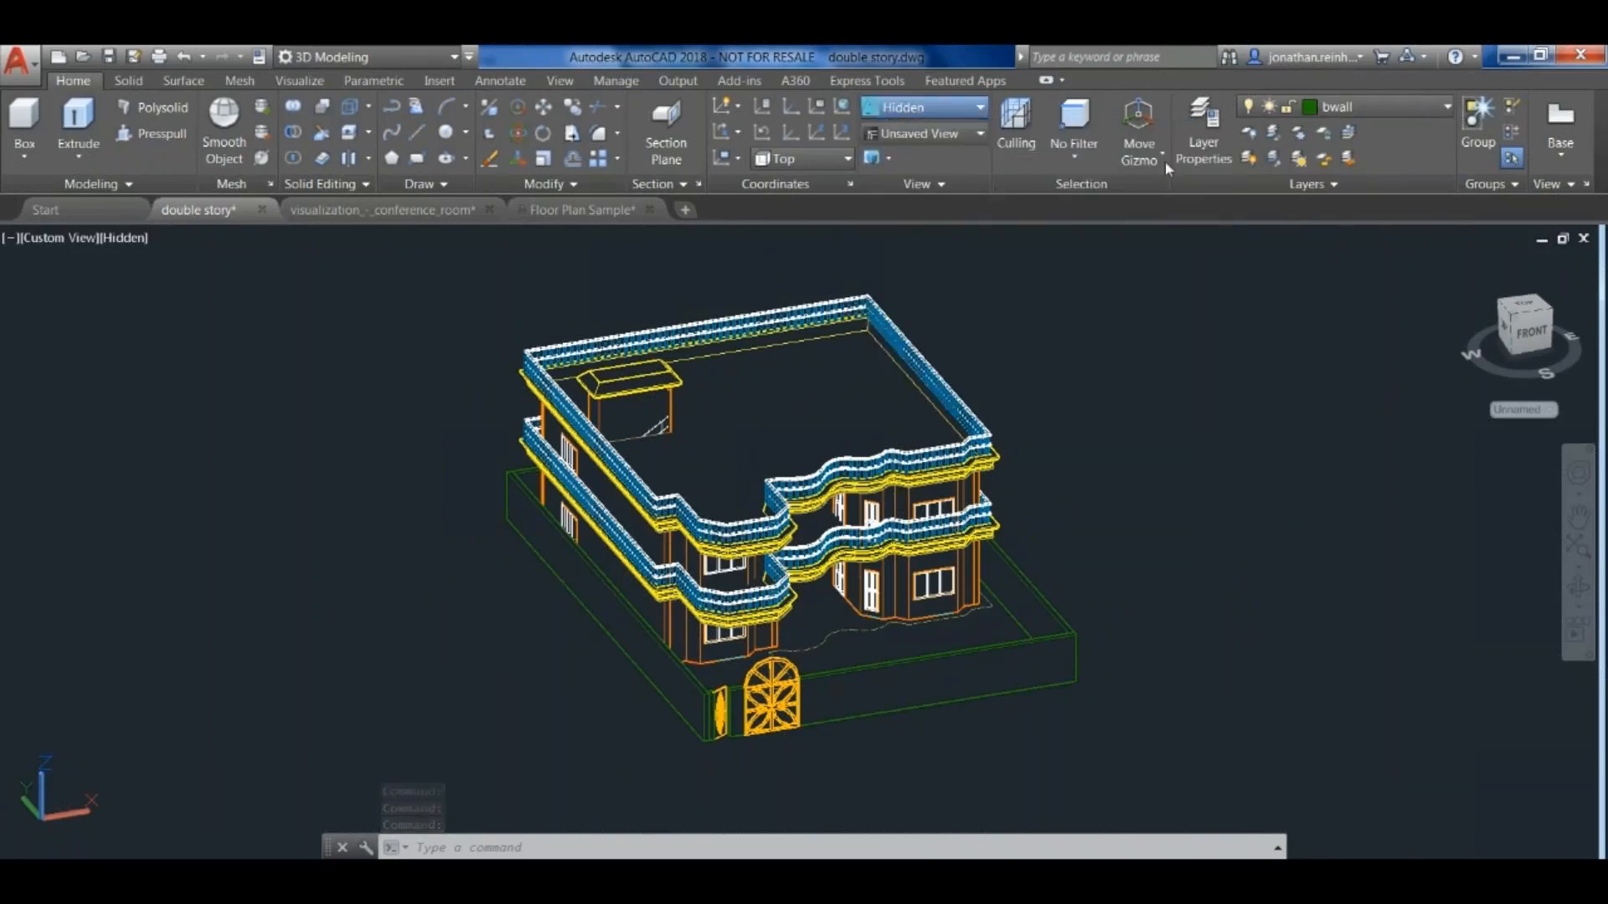
mouse_move(1130, 405)
shift+middle_down()
mouse_move(1176, 423)
mouse_move(1166, 477)
mouse_move(1145, 399)
mouse_move(1151, 442)
mouse_move(1122, 418)
shift+middle_up()
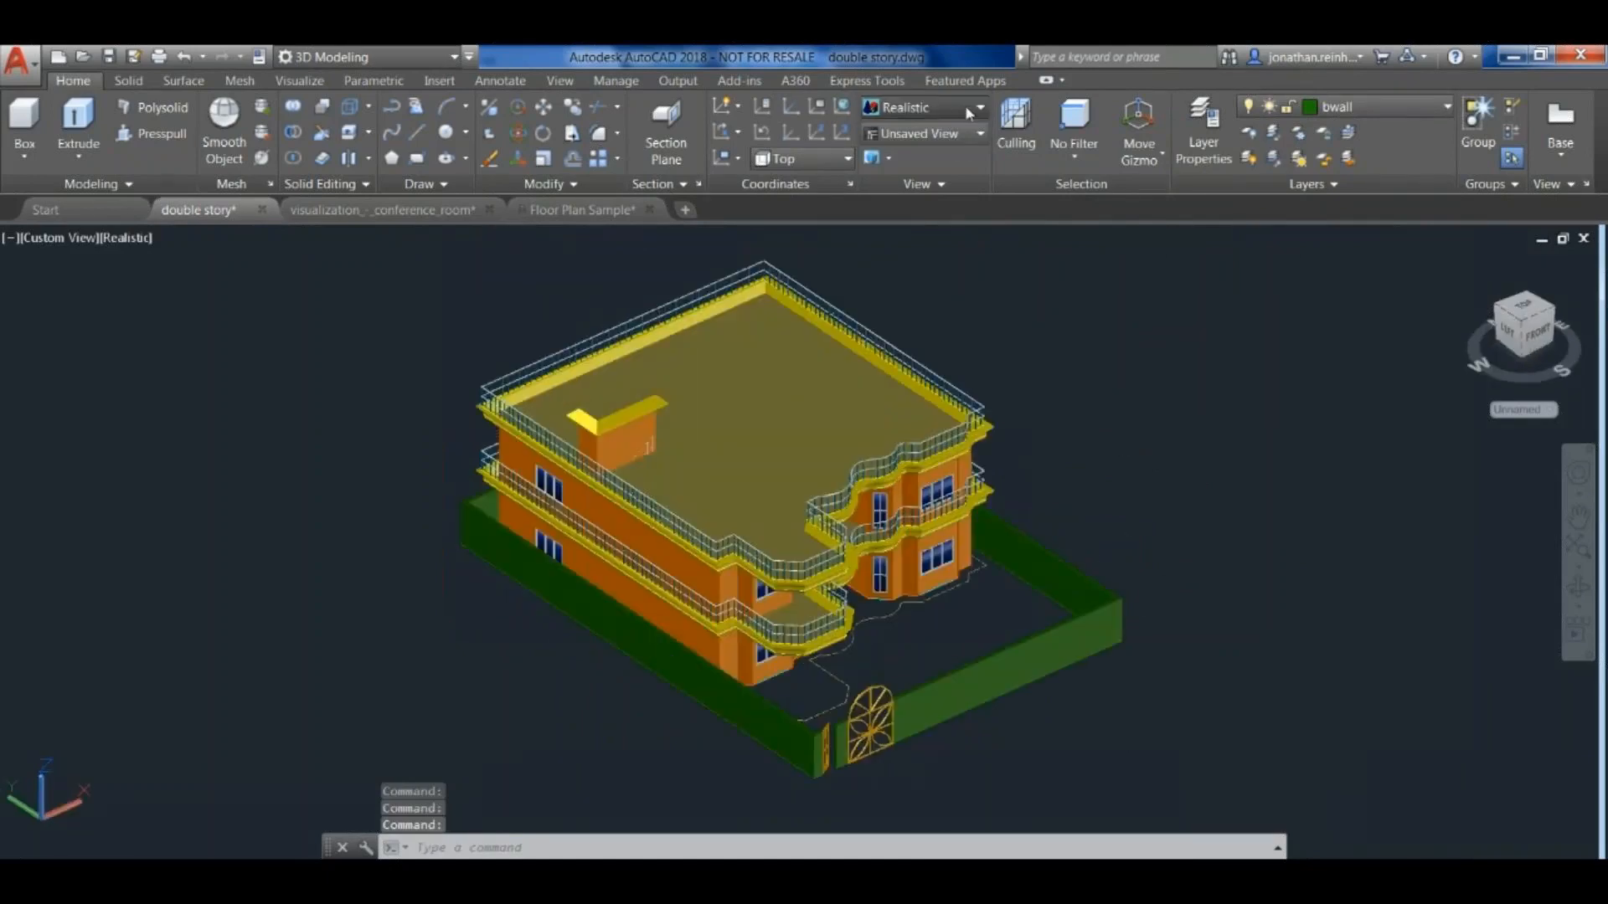
- Apply the Sketchy visual style and turn the house to face its front gate
click(980, 108)
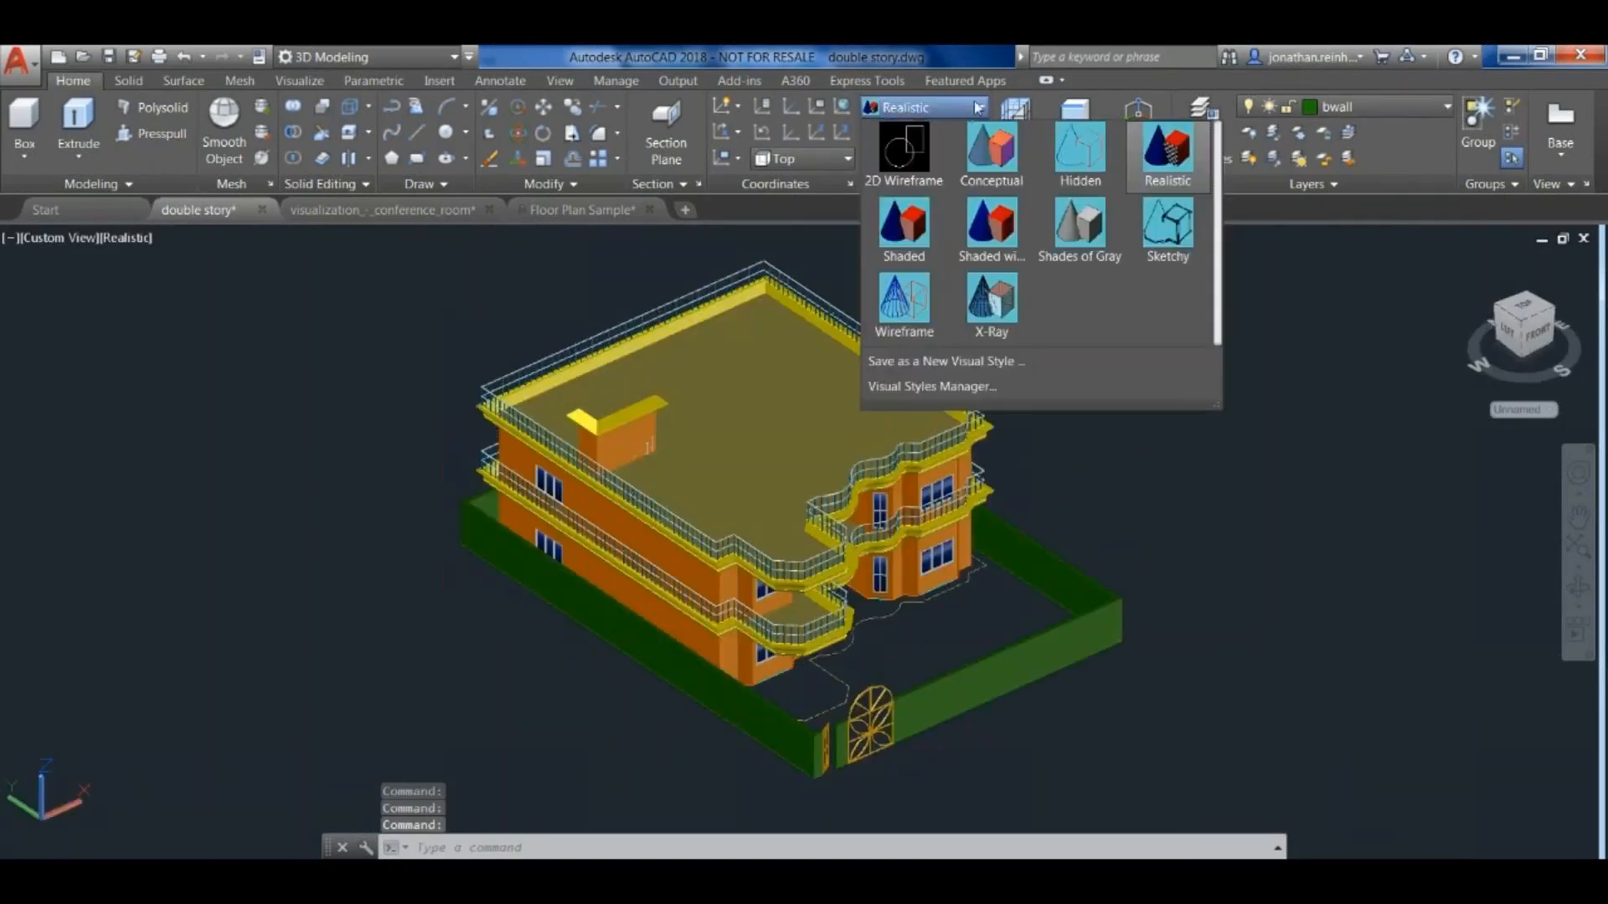
click(1168, 225)
shift+middle_drag(1135, 425, 1045, 442)
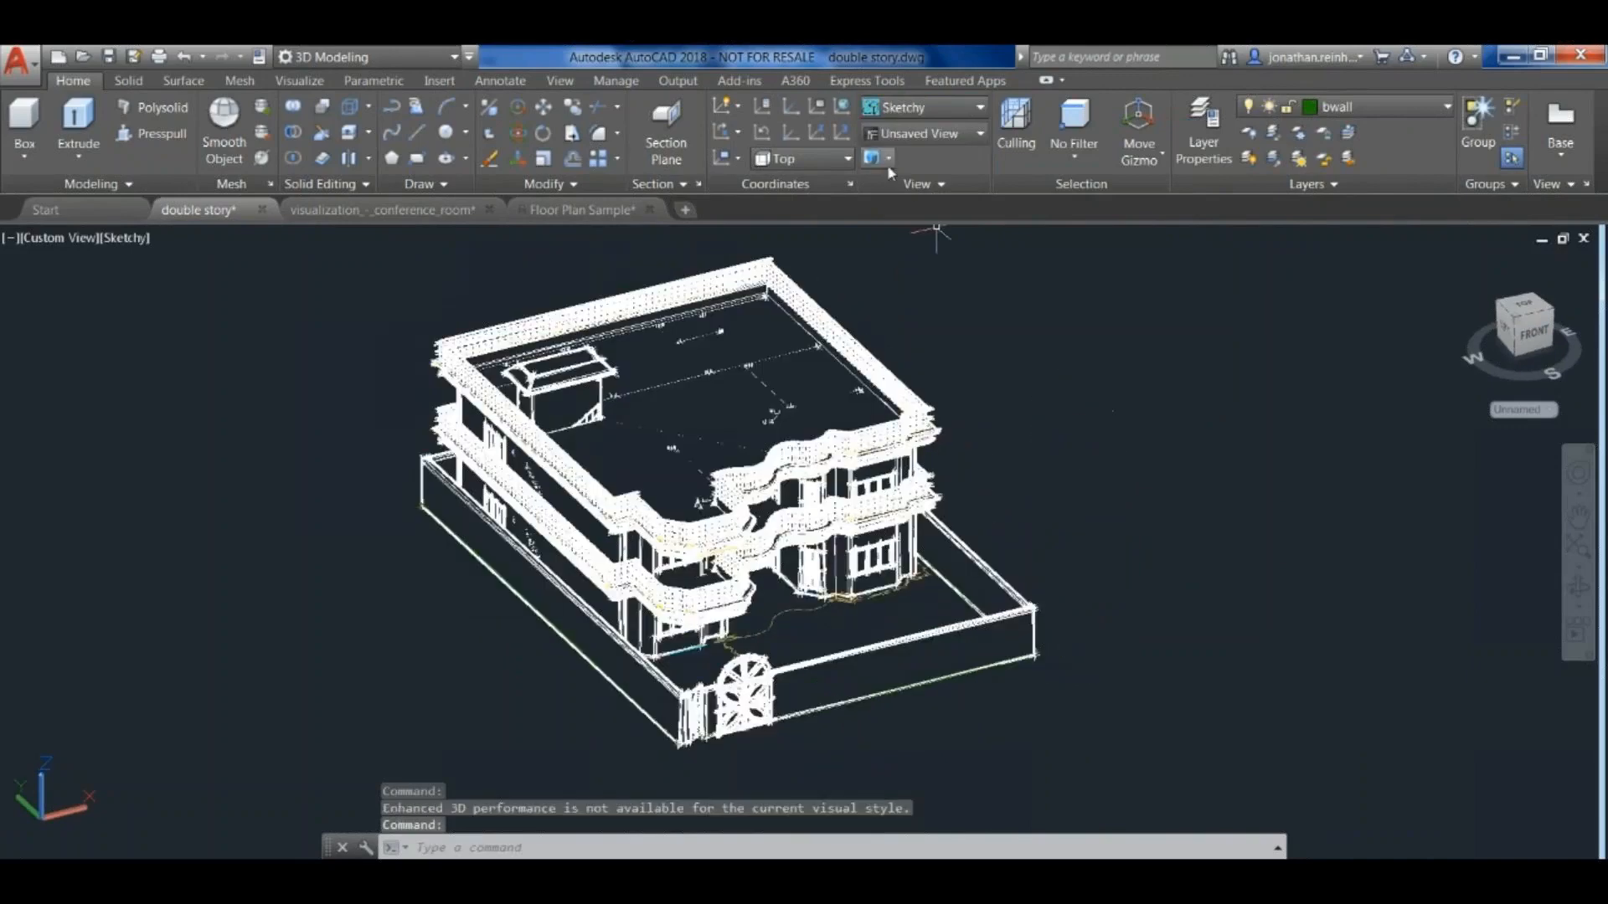
- Look at the additional view settings for lens length and the camera and target coordinates
click(889, 159)
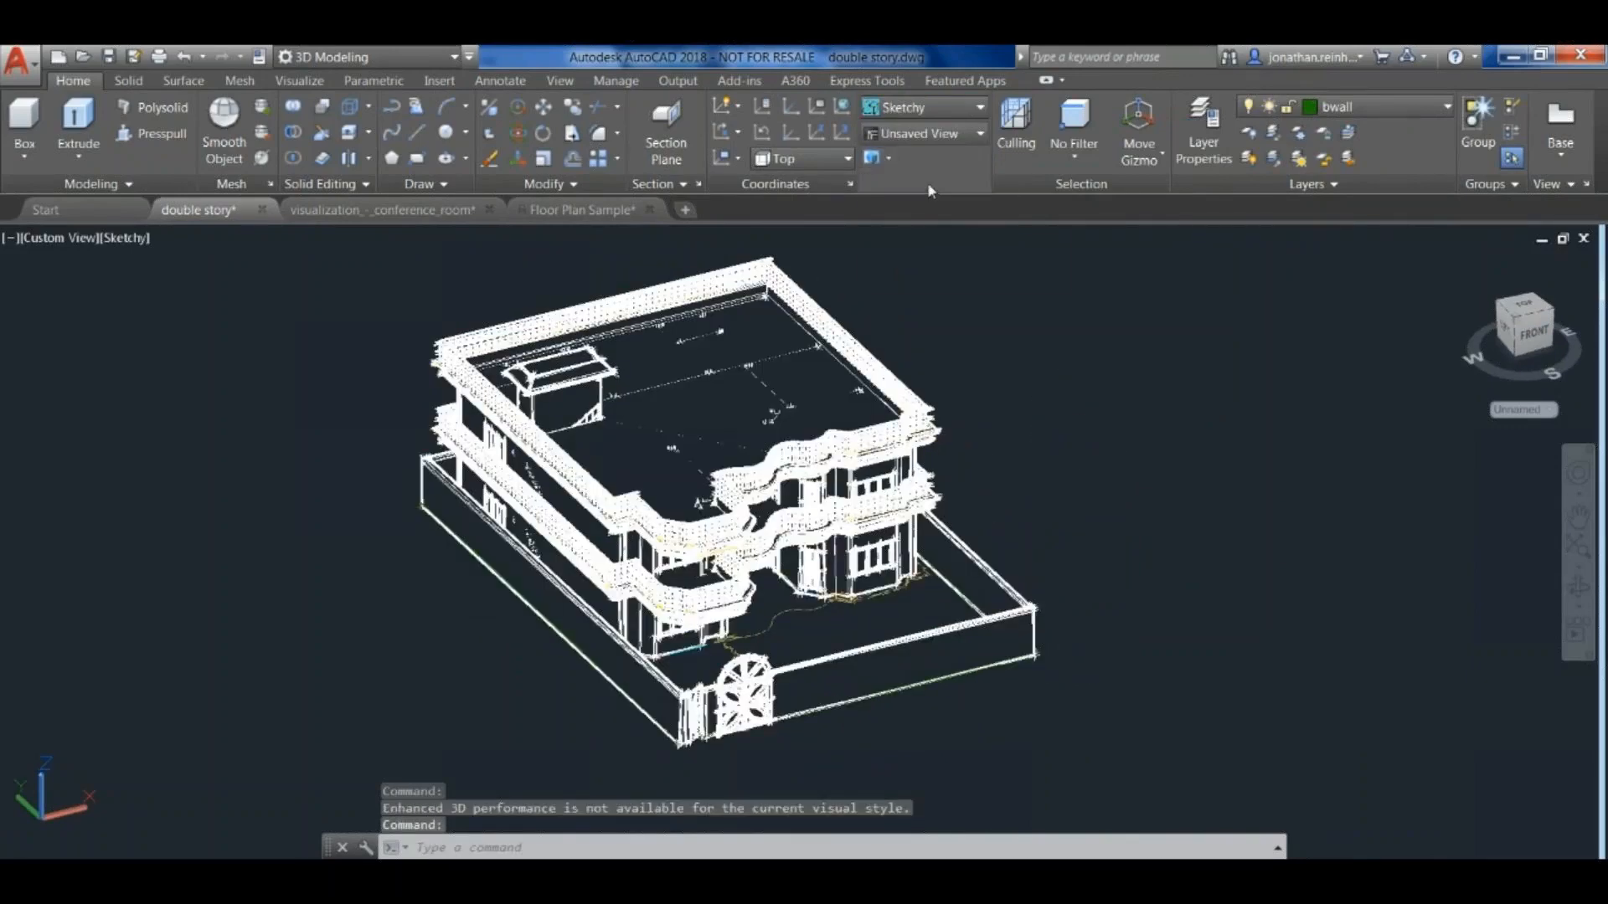
click(923, 179)
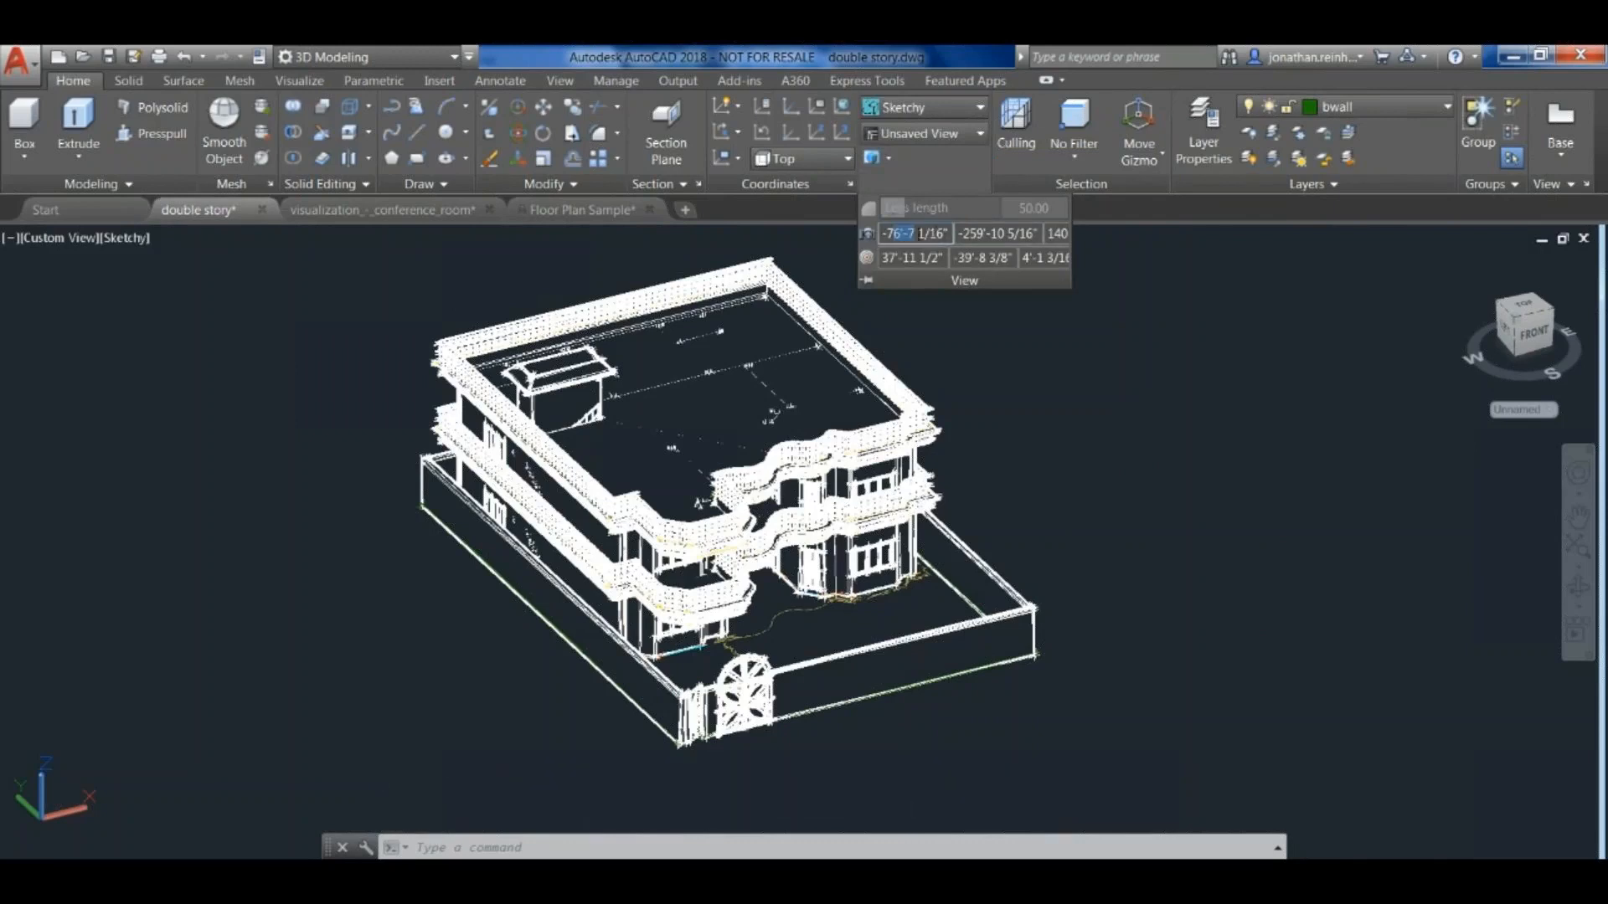
click(1058, 232)
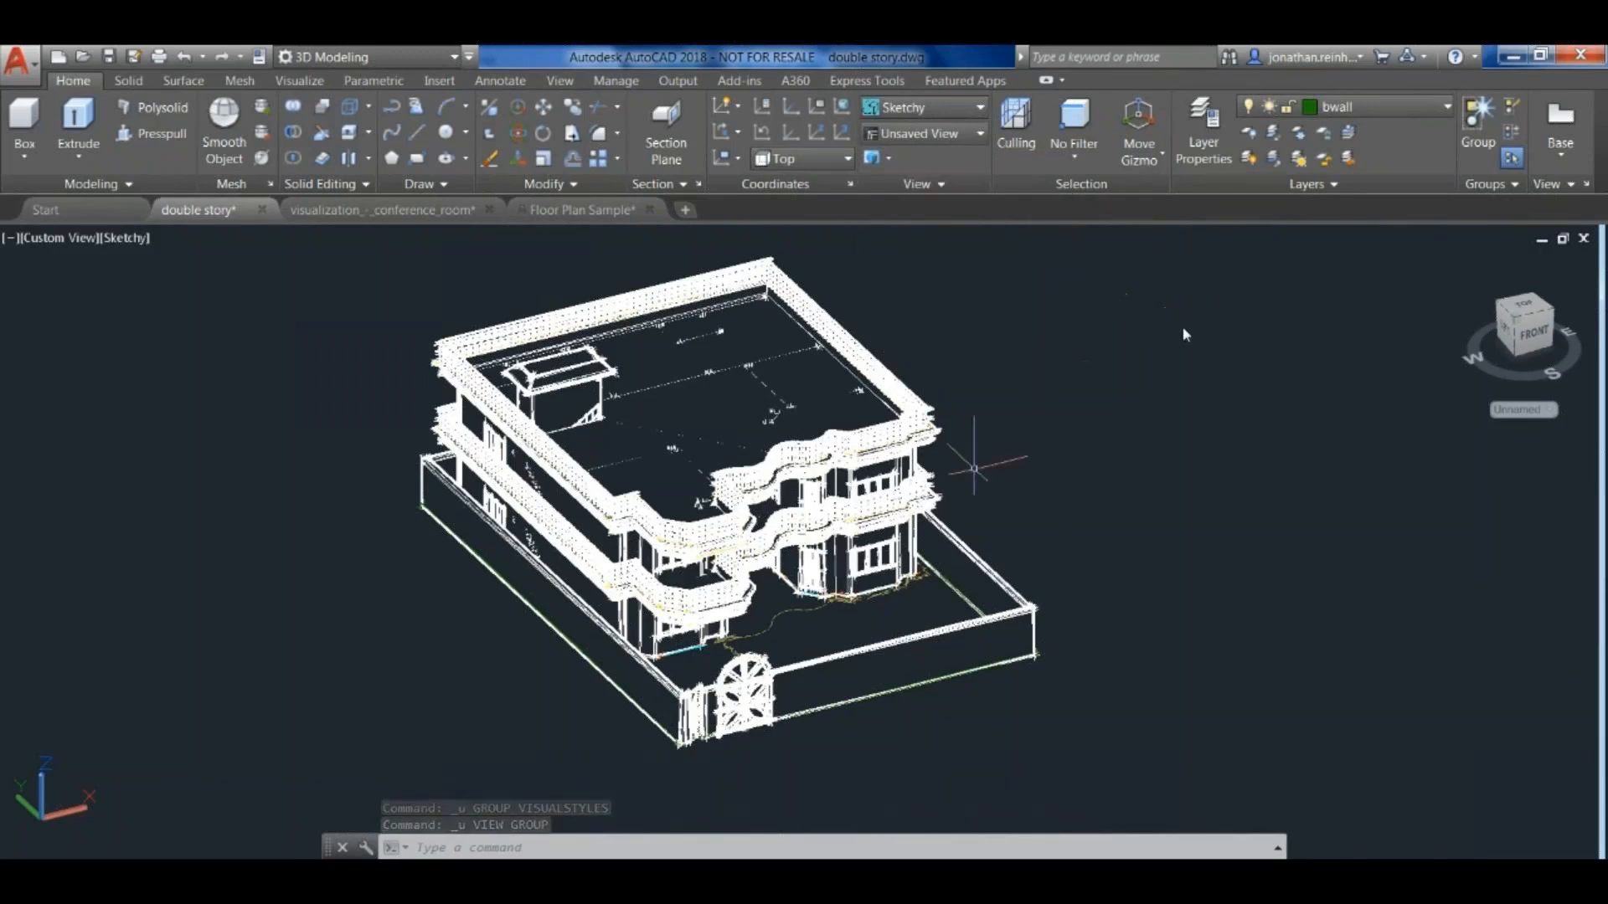
- Examine the sketchy line work closely on the front balcony railings and the cornice corner
scroll(917, 379, up, 6)
scroll(1034, 496, down, 10)
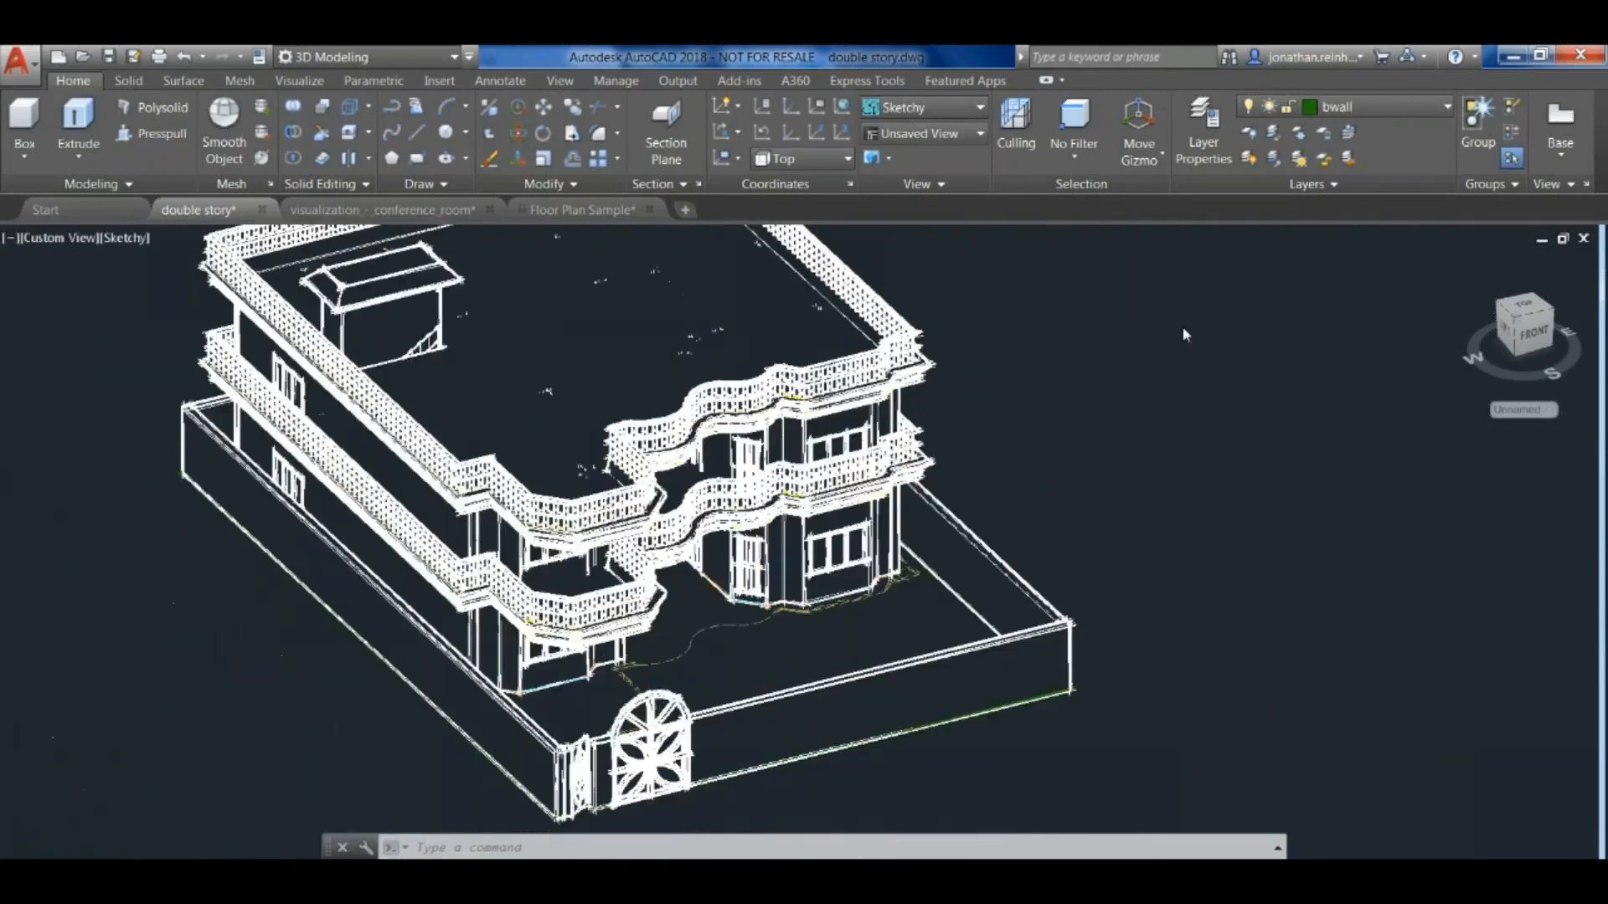
middle_drag(1034, 496, 981, 546)
scroll(883, 572, up, 4)
scroll(977, 549, up, 5)
key(ctrl+z)
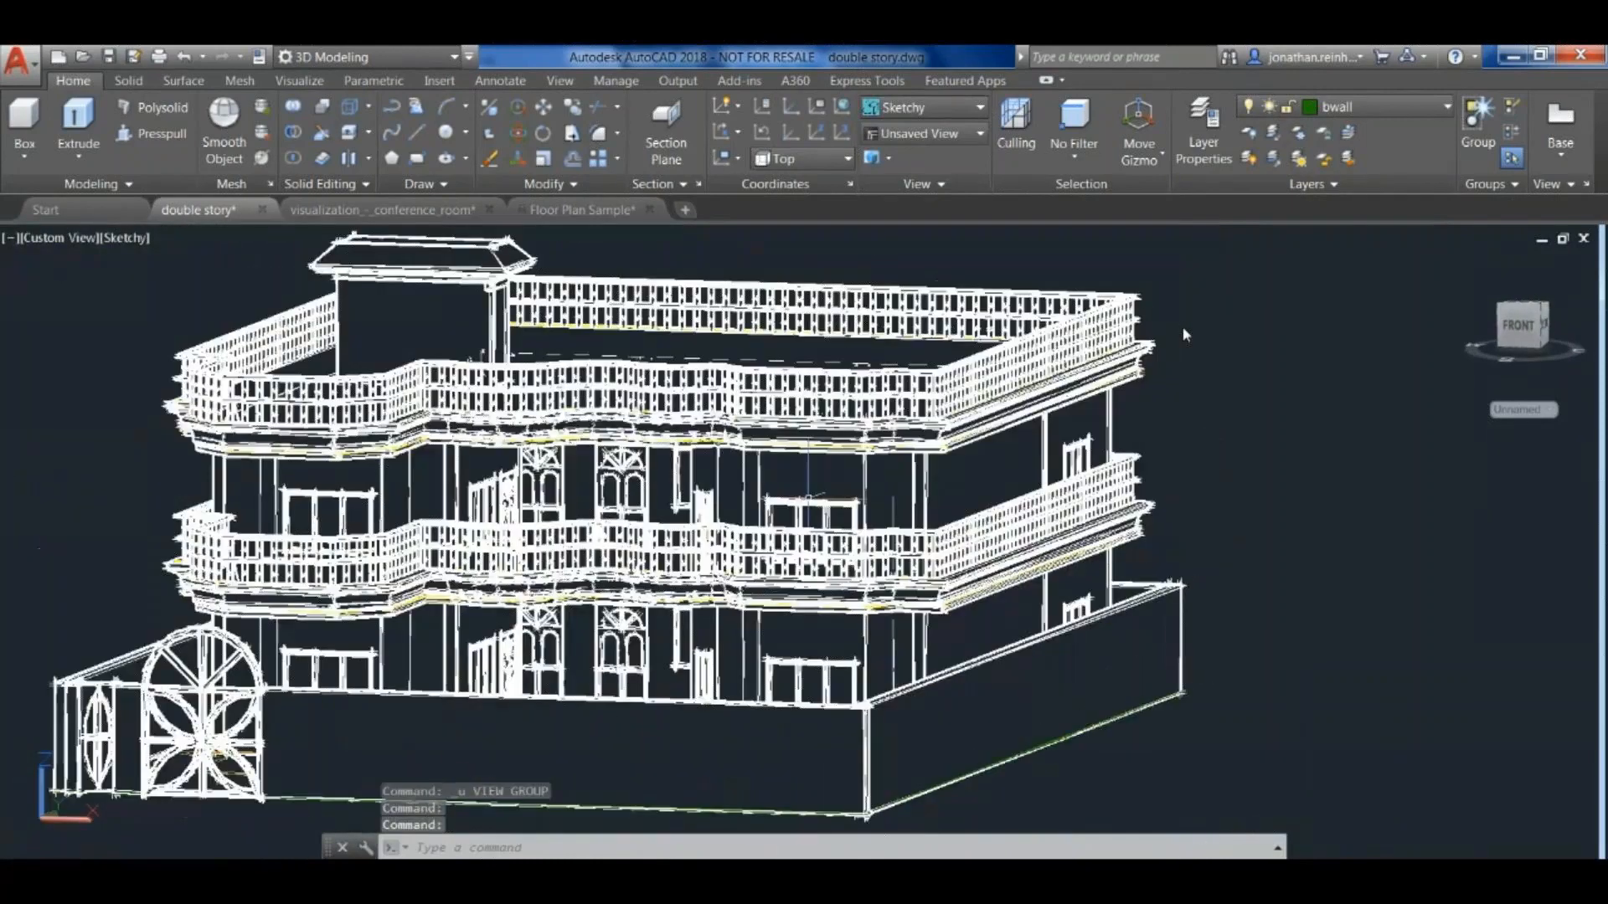
middle_drag(808, 498, 1047, 369)
scroll(1172, 453, up, 8)
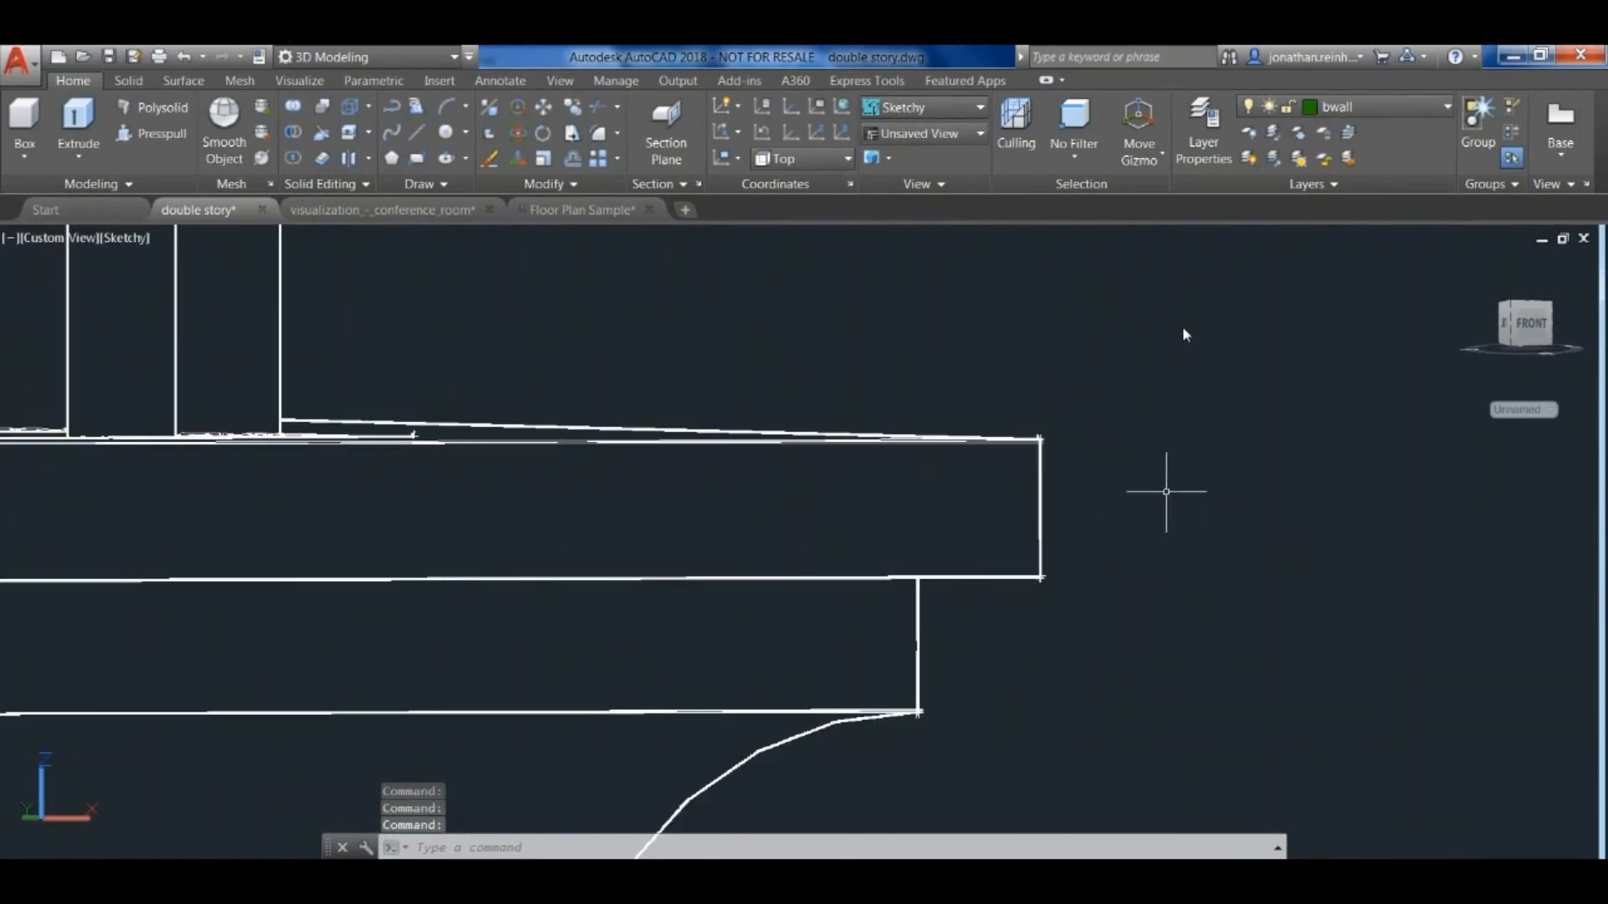
- Return from the cornice detail to an overview of the whole sketchy house from a lower front angle
scroll(1189, 469, down, 5)
mouse_move(1226, 399)
shift+middle_down()
mouse_move(1256, 461)
mouse_move(1287, 411)
shift+middle_up()
scroll(1255, 461, down, 6)
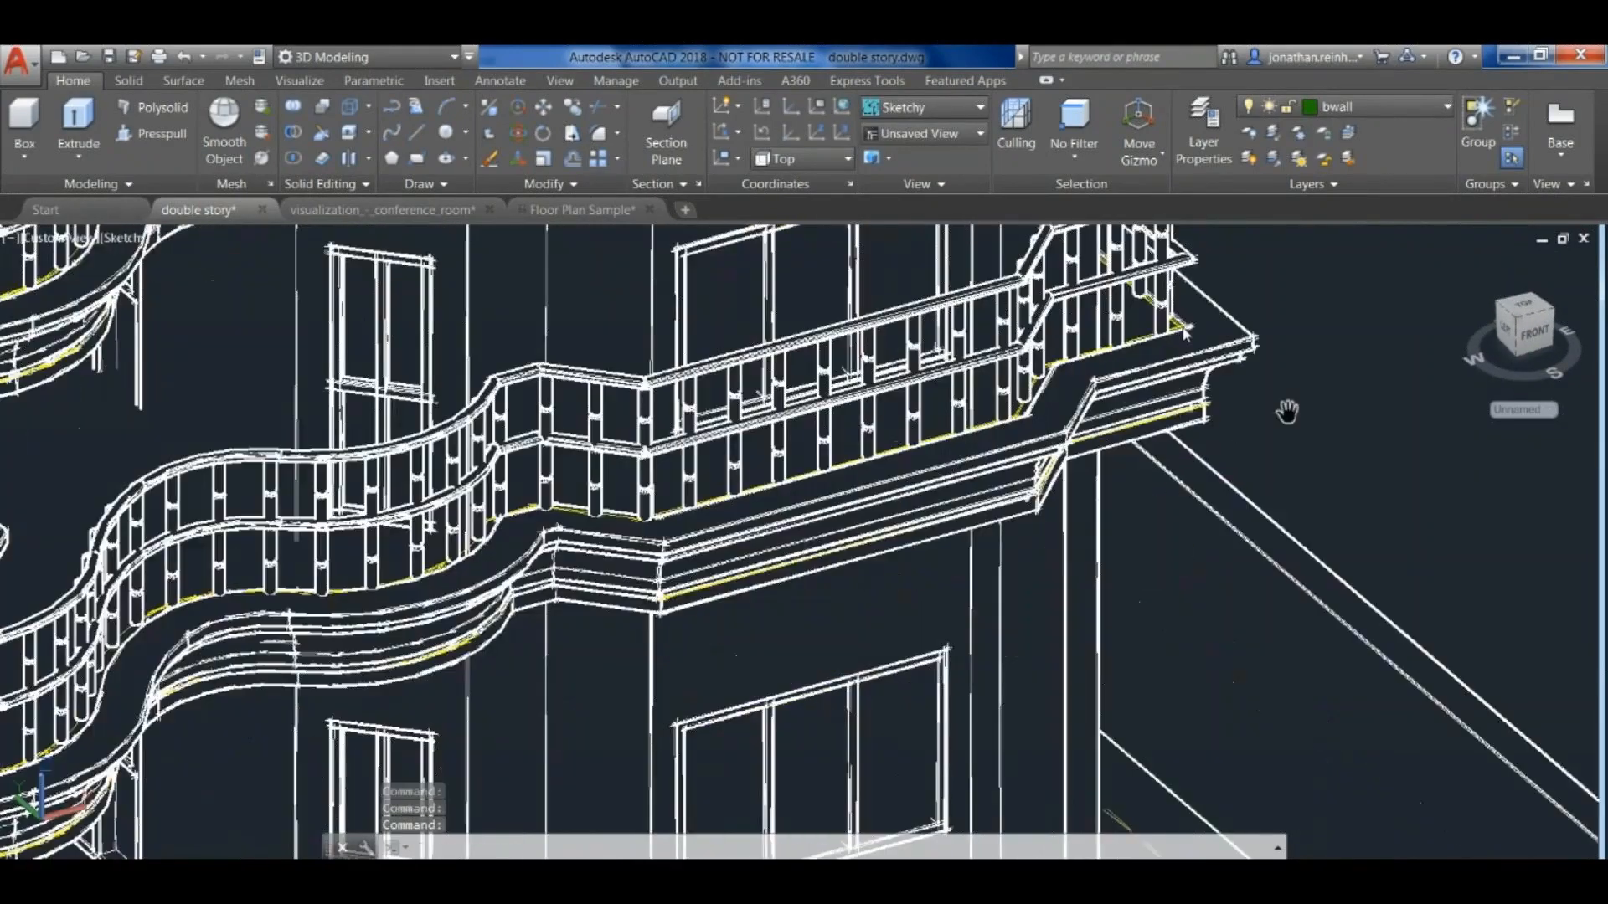
scroll(1185, 333, down, 10)
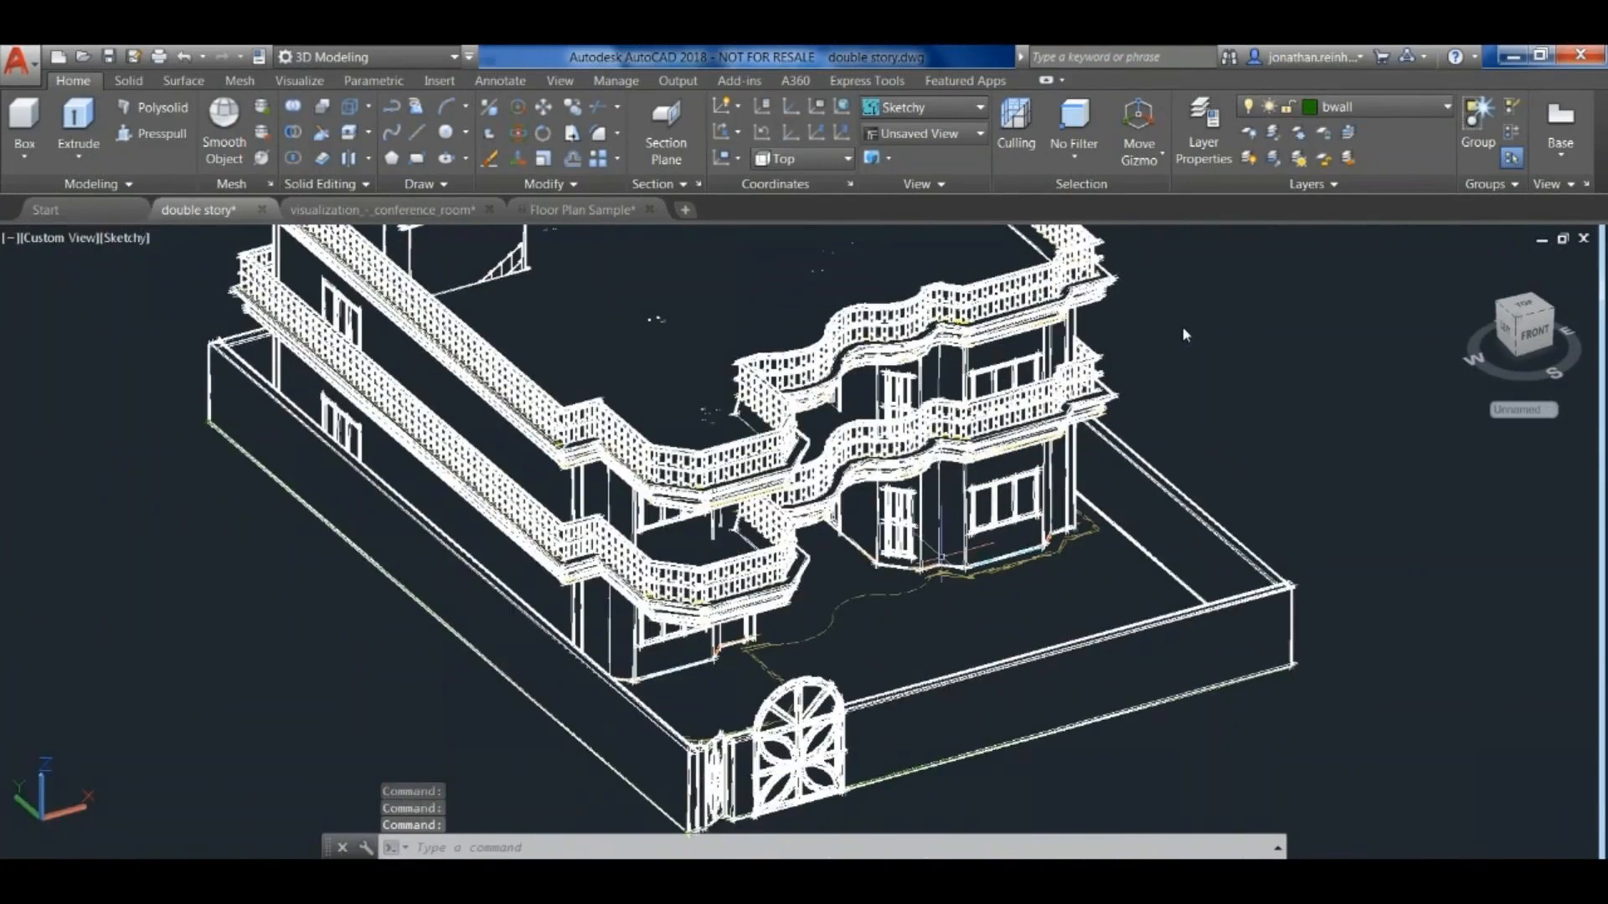
scroll(1185, 333, down, 6)
scroll(1185, 333, up, 5)
middle_drag(1166, 388, 1163, 438)
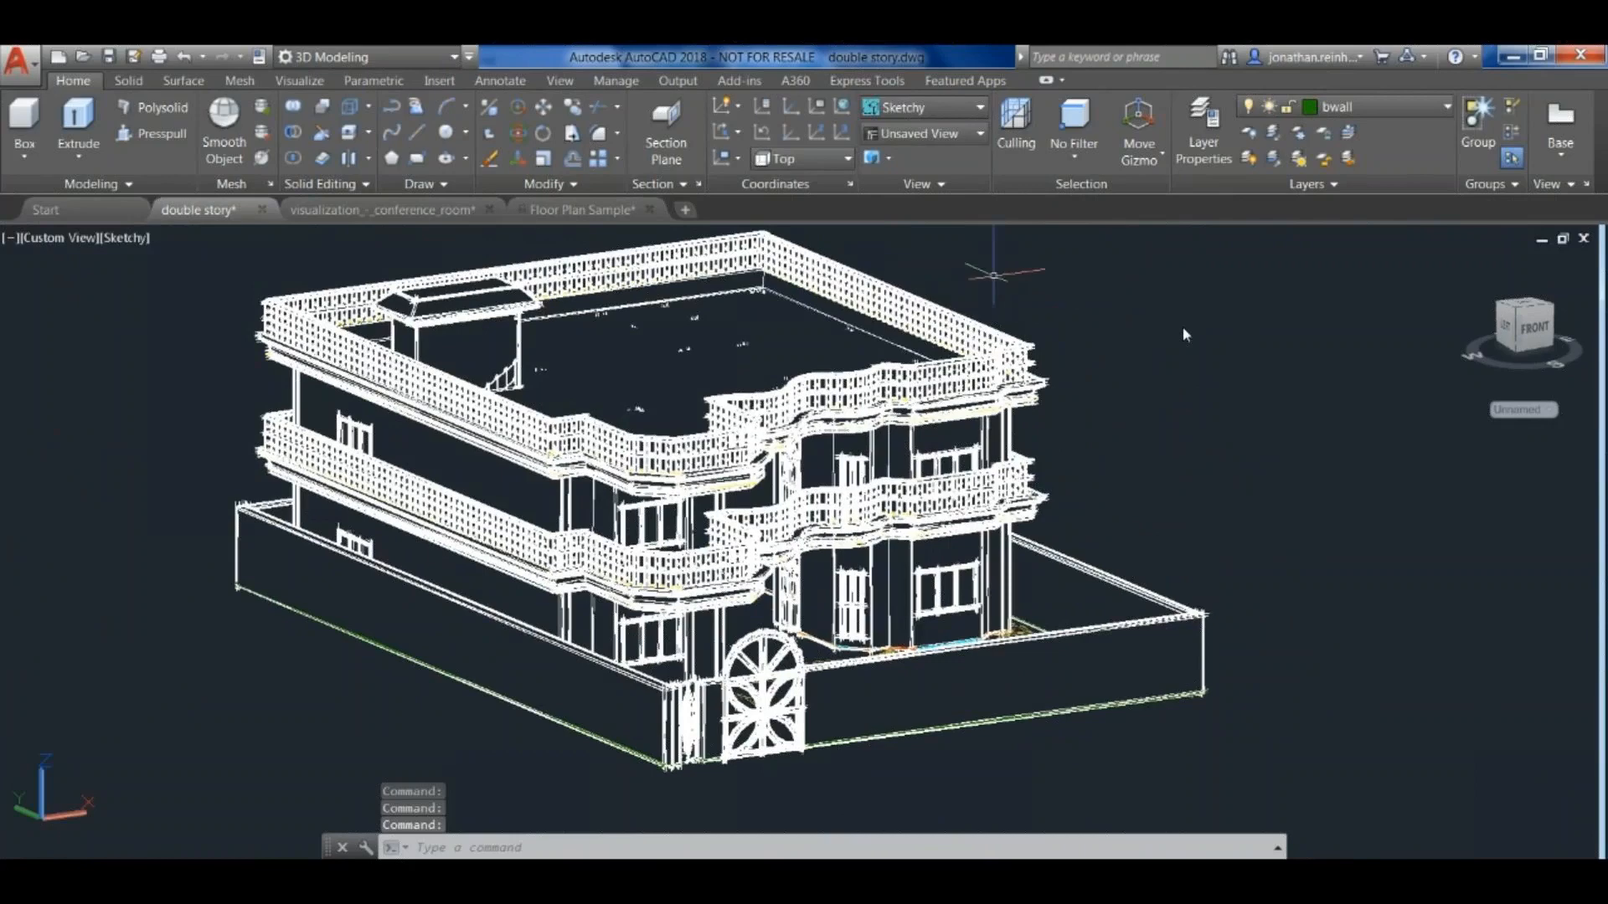
- Open the Visual Styles Manager and set the Sketchy style's line extensions to 2
click(978, 108)
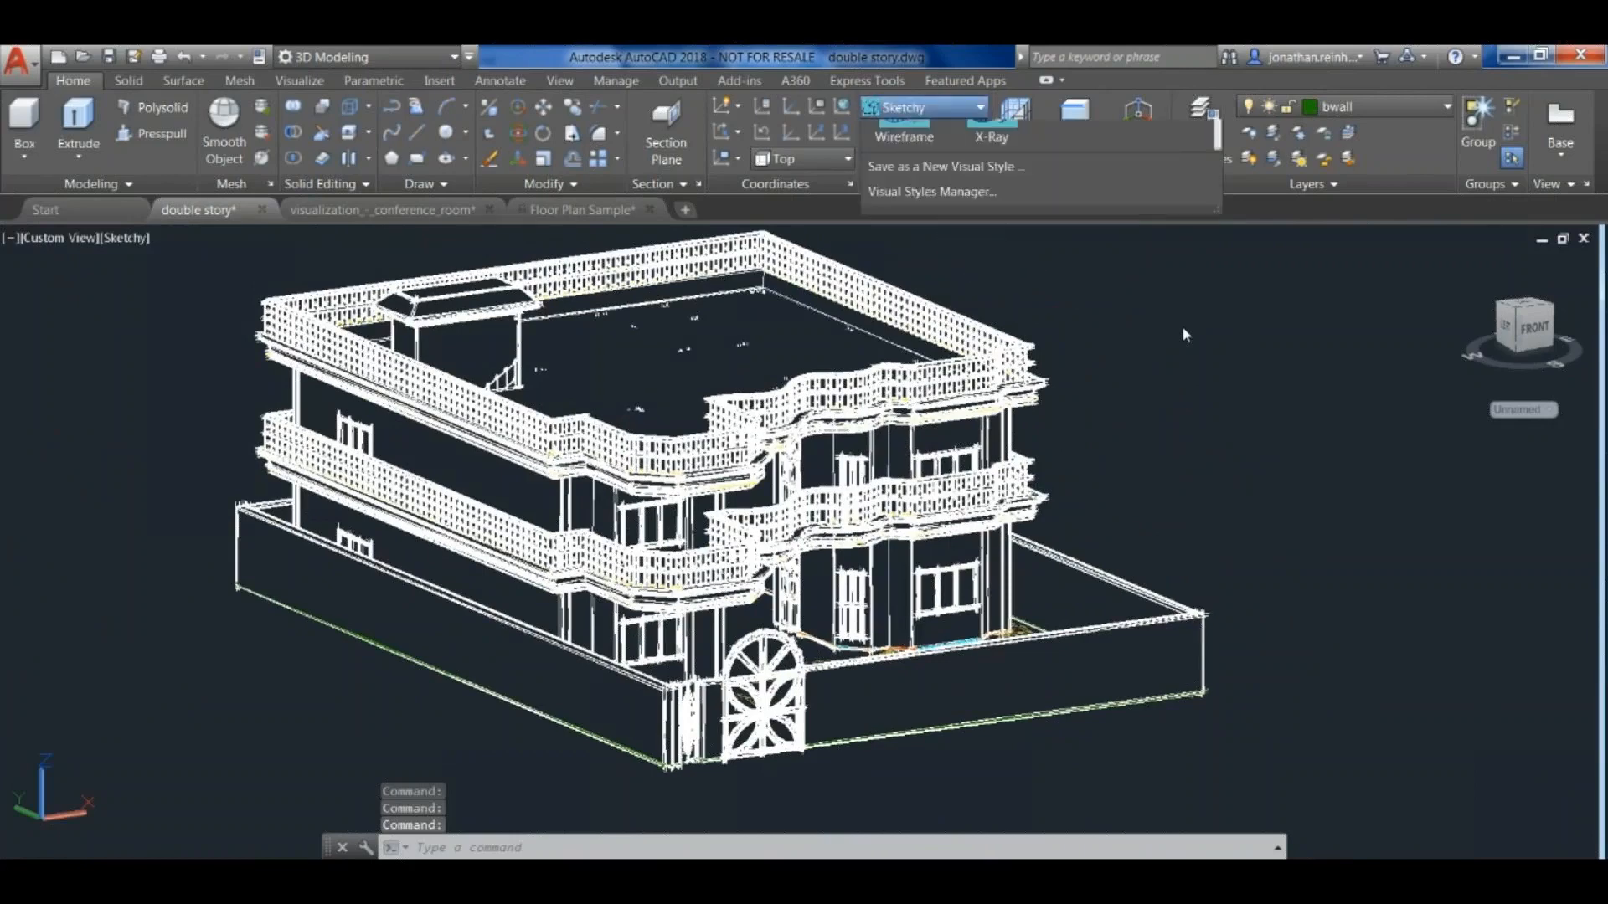
click(932, 387)
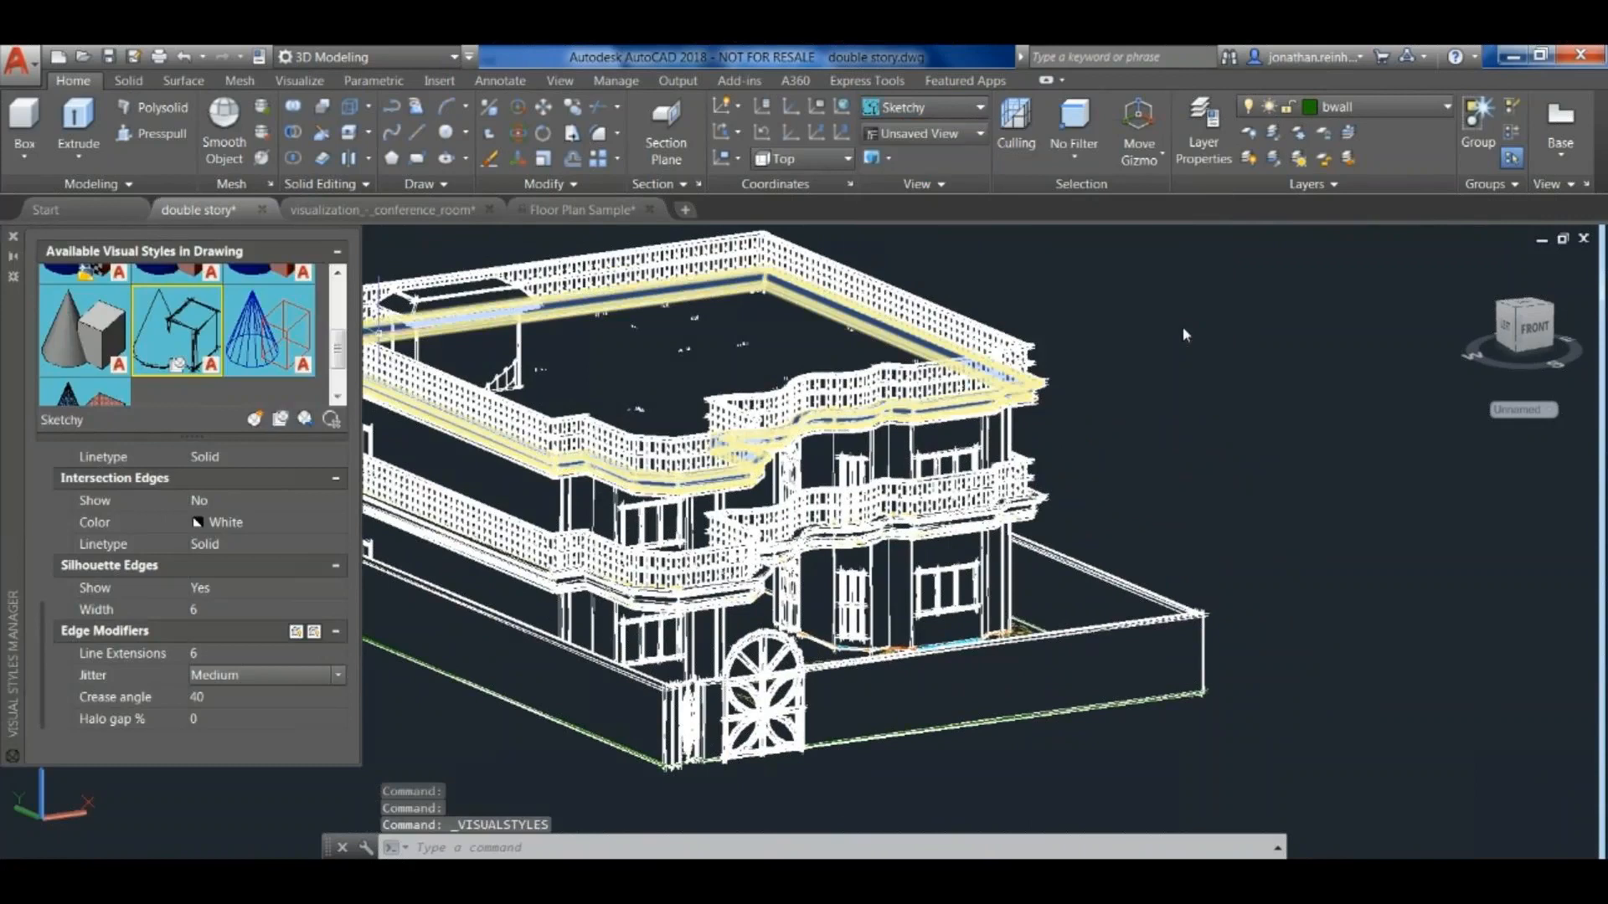
click(260, 653)
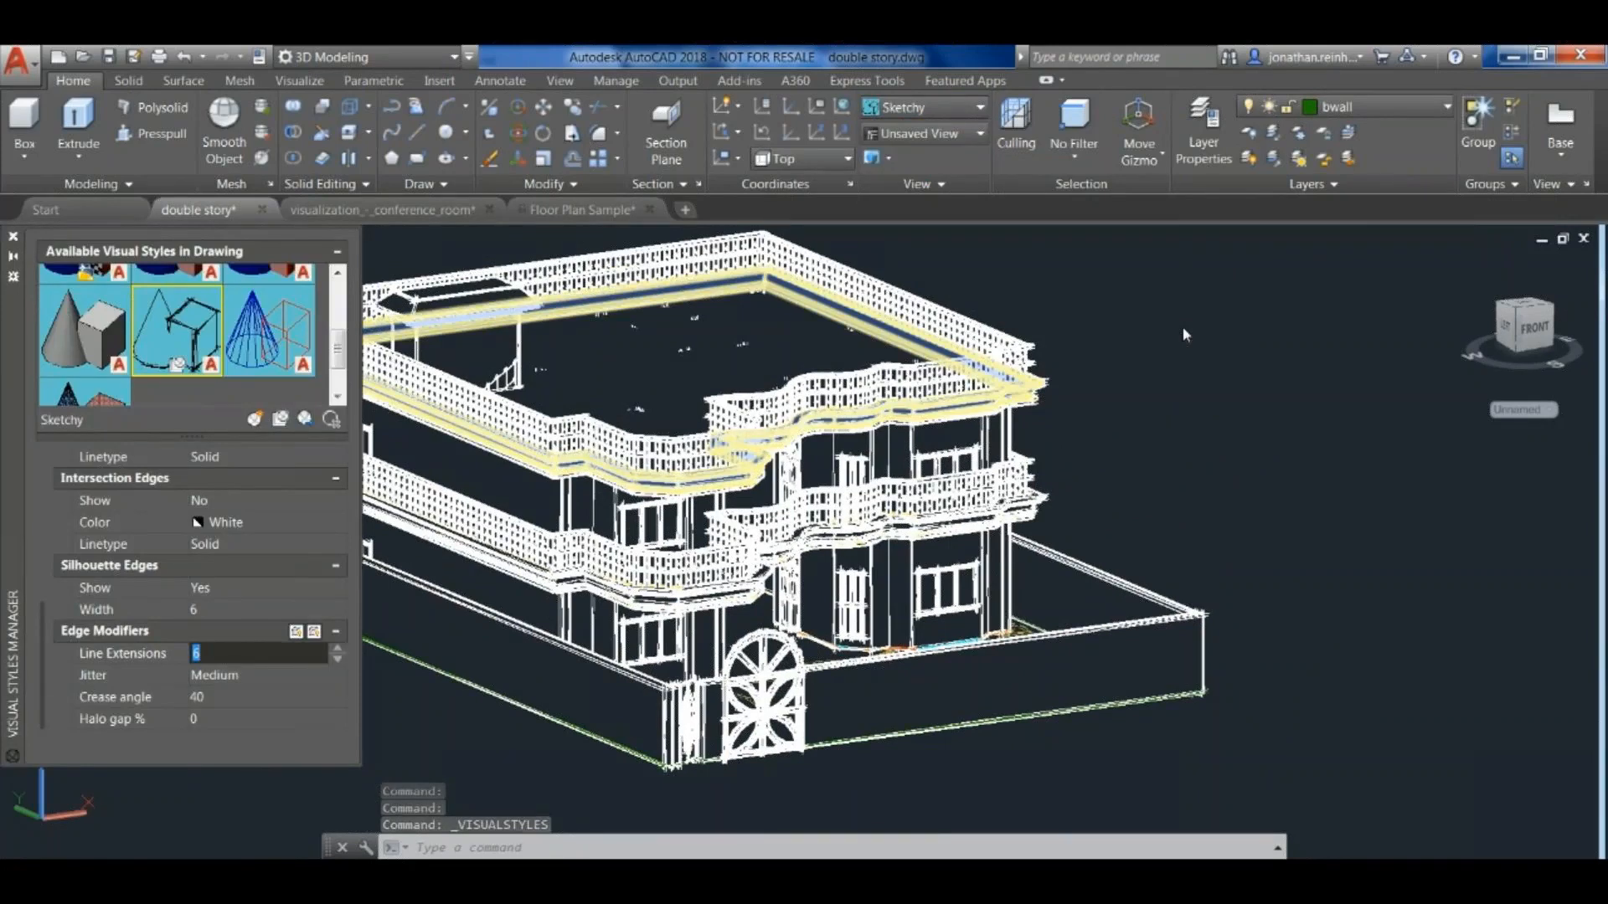
text(2)
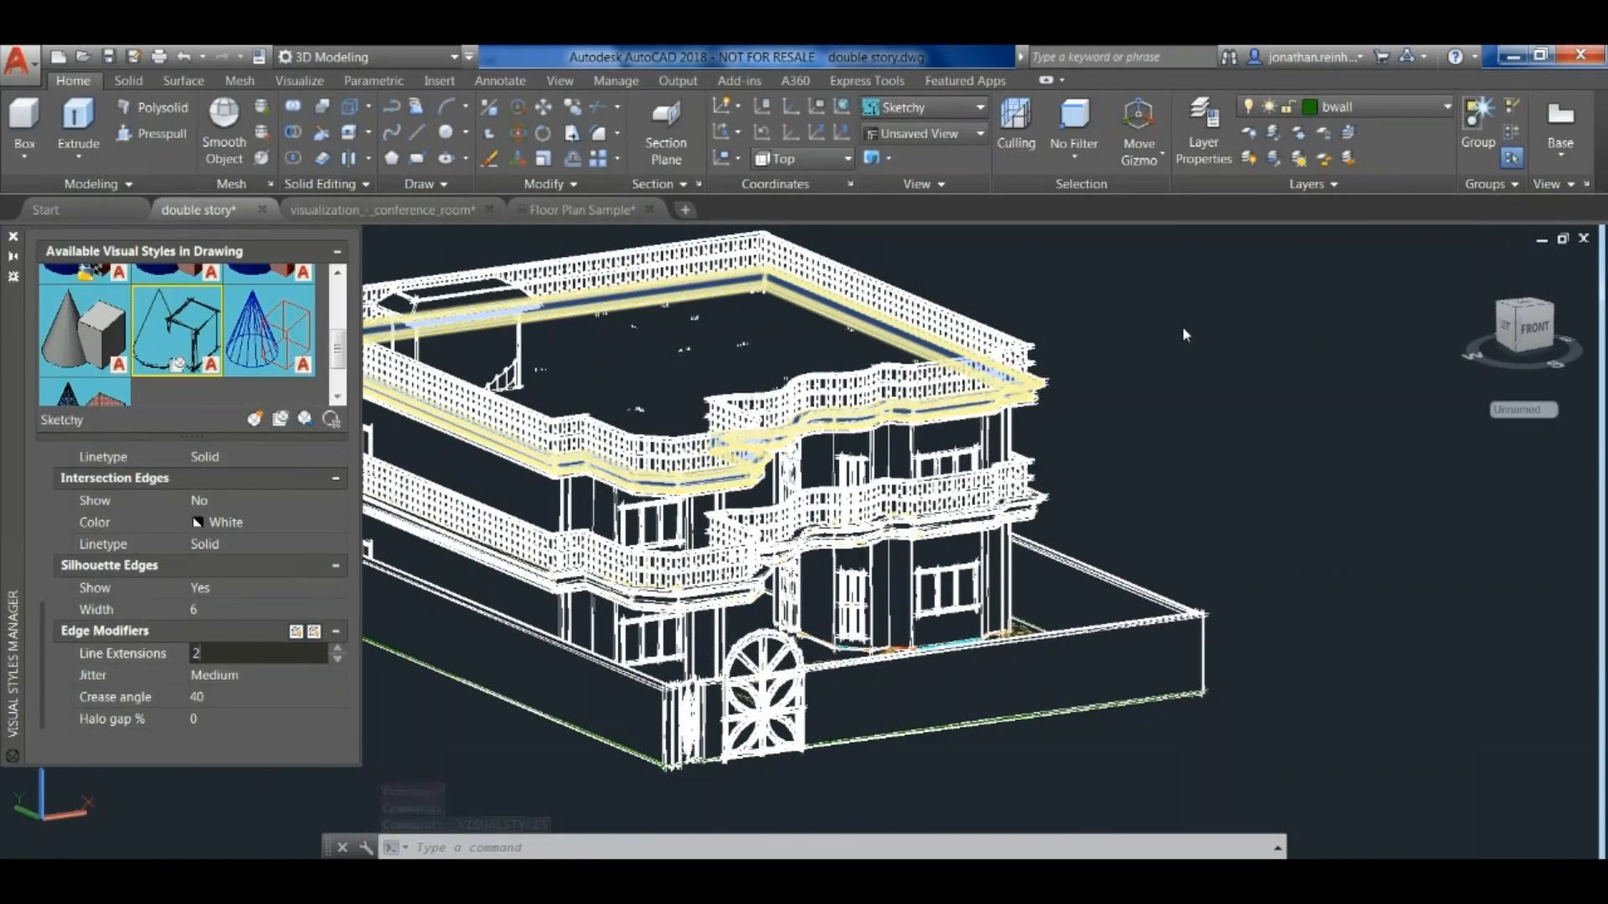
key(Tab)
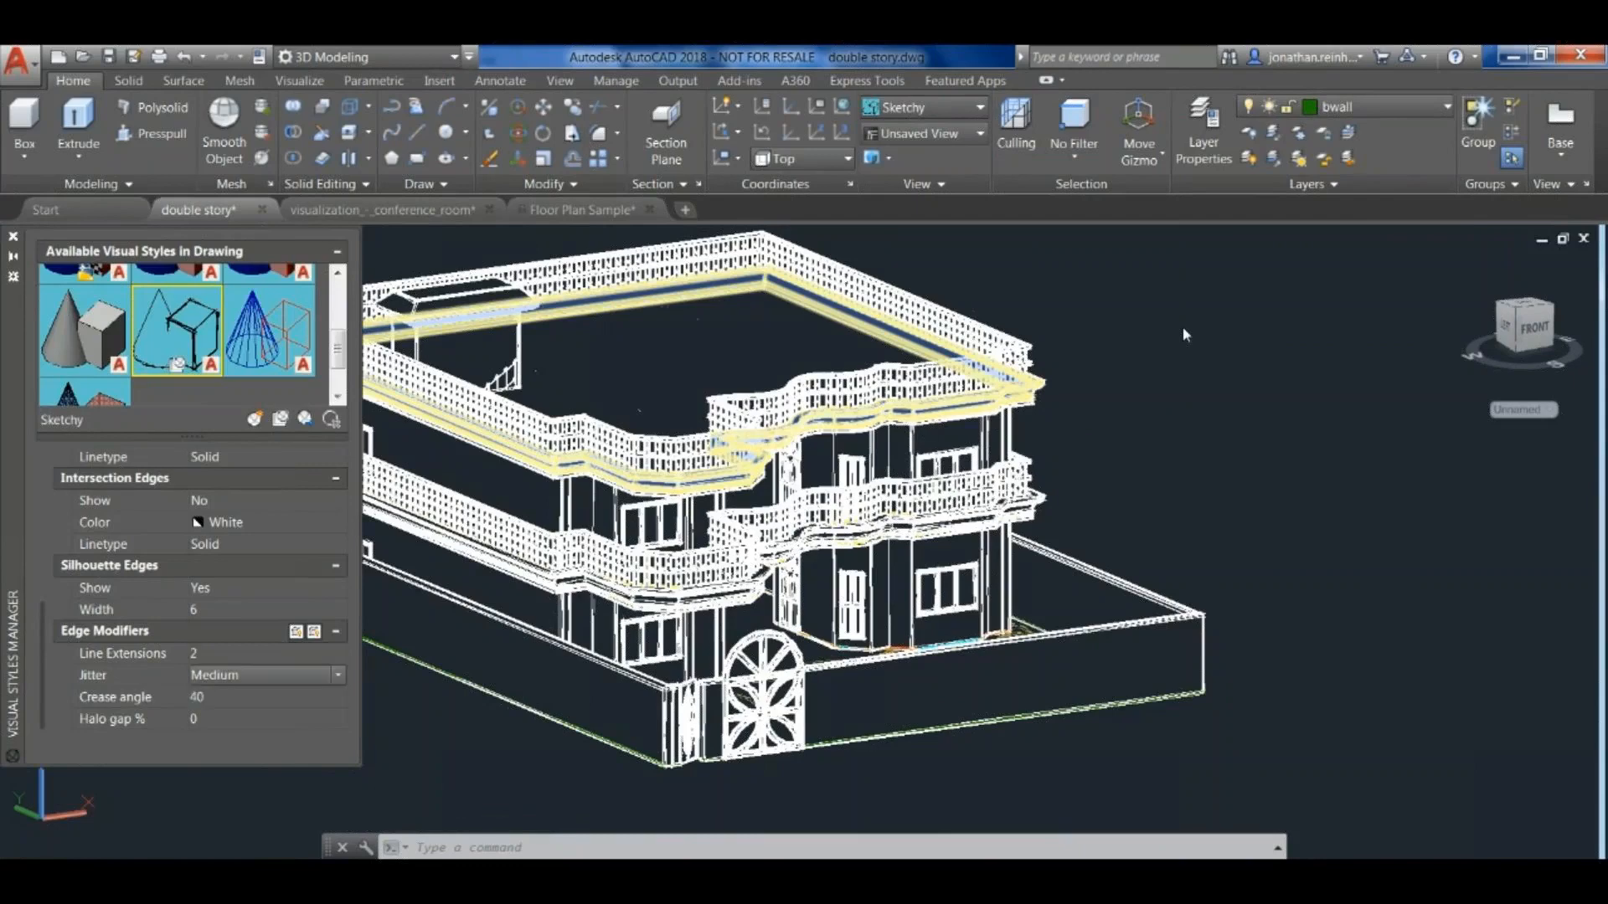
- Try High jitter on the Sketchy style's edges and set the jitter to Low
click(337, 676)
click(252, 695)
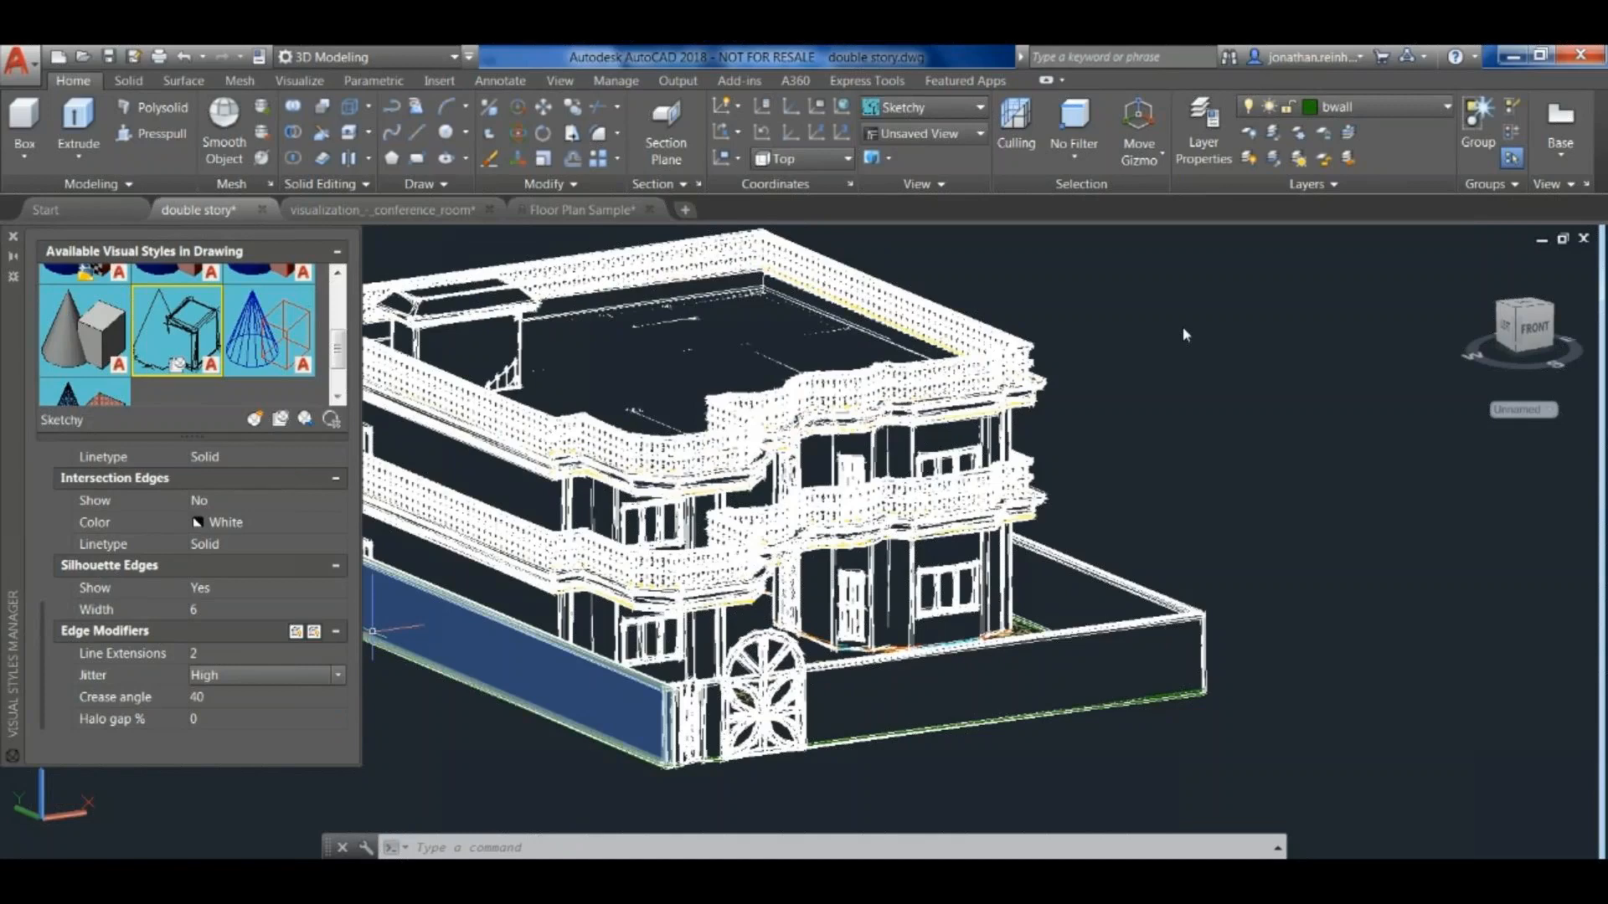
click(337, 675)
click(251, 731)
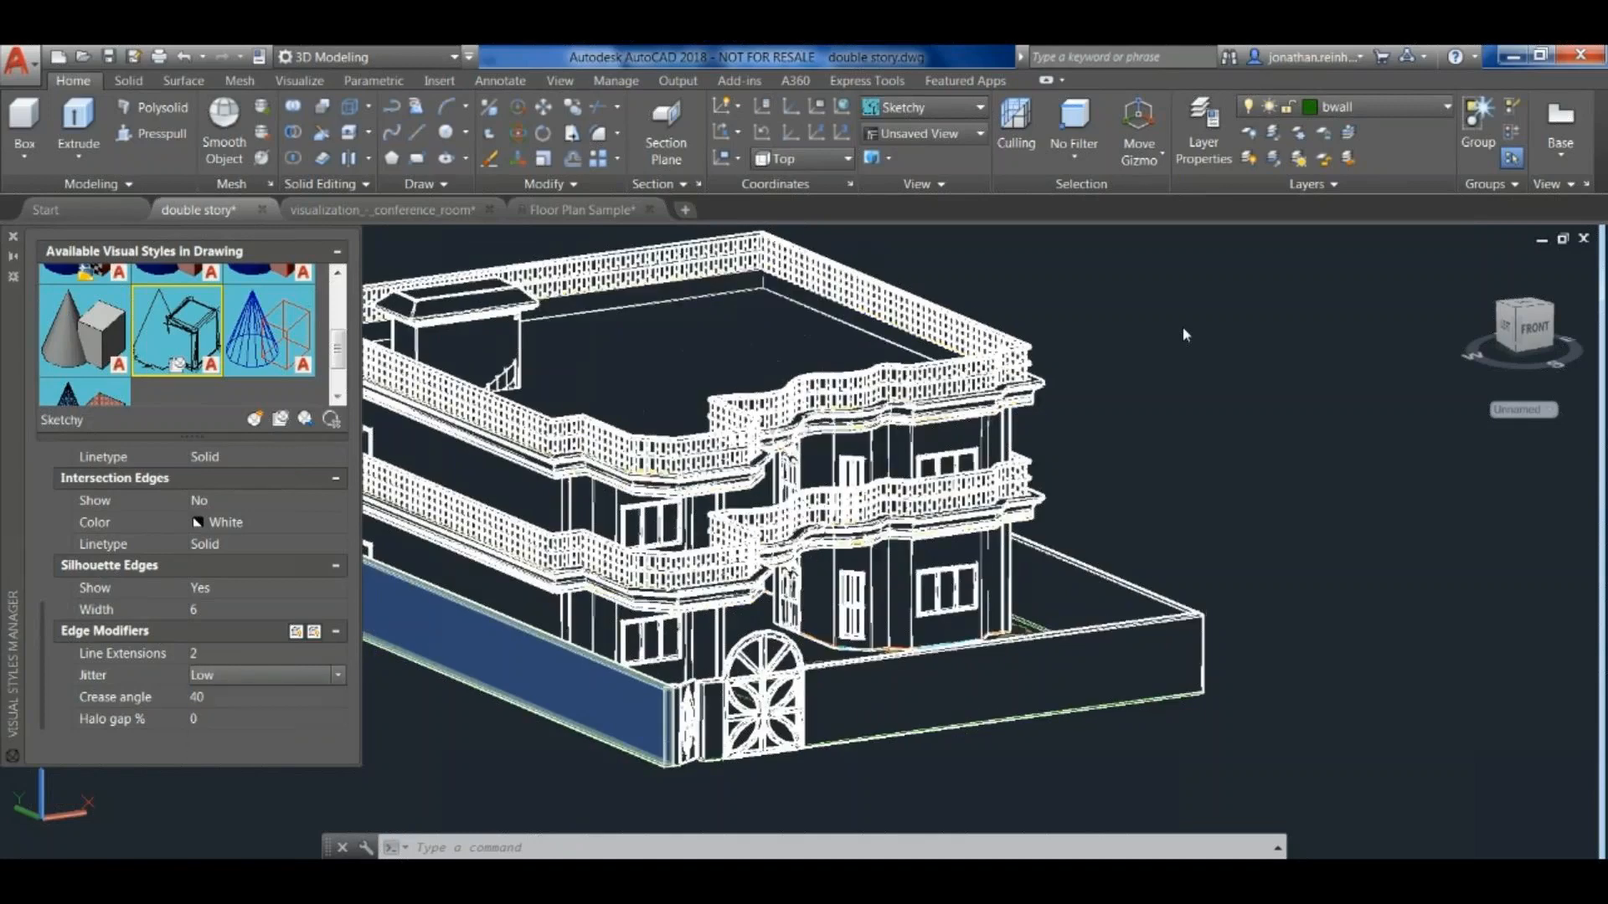
- Try a halo gap of 20% on the Sketchy style and lower the value again
click(251, 719)
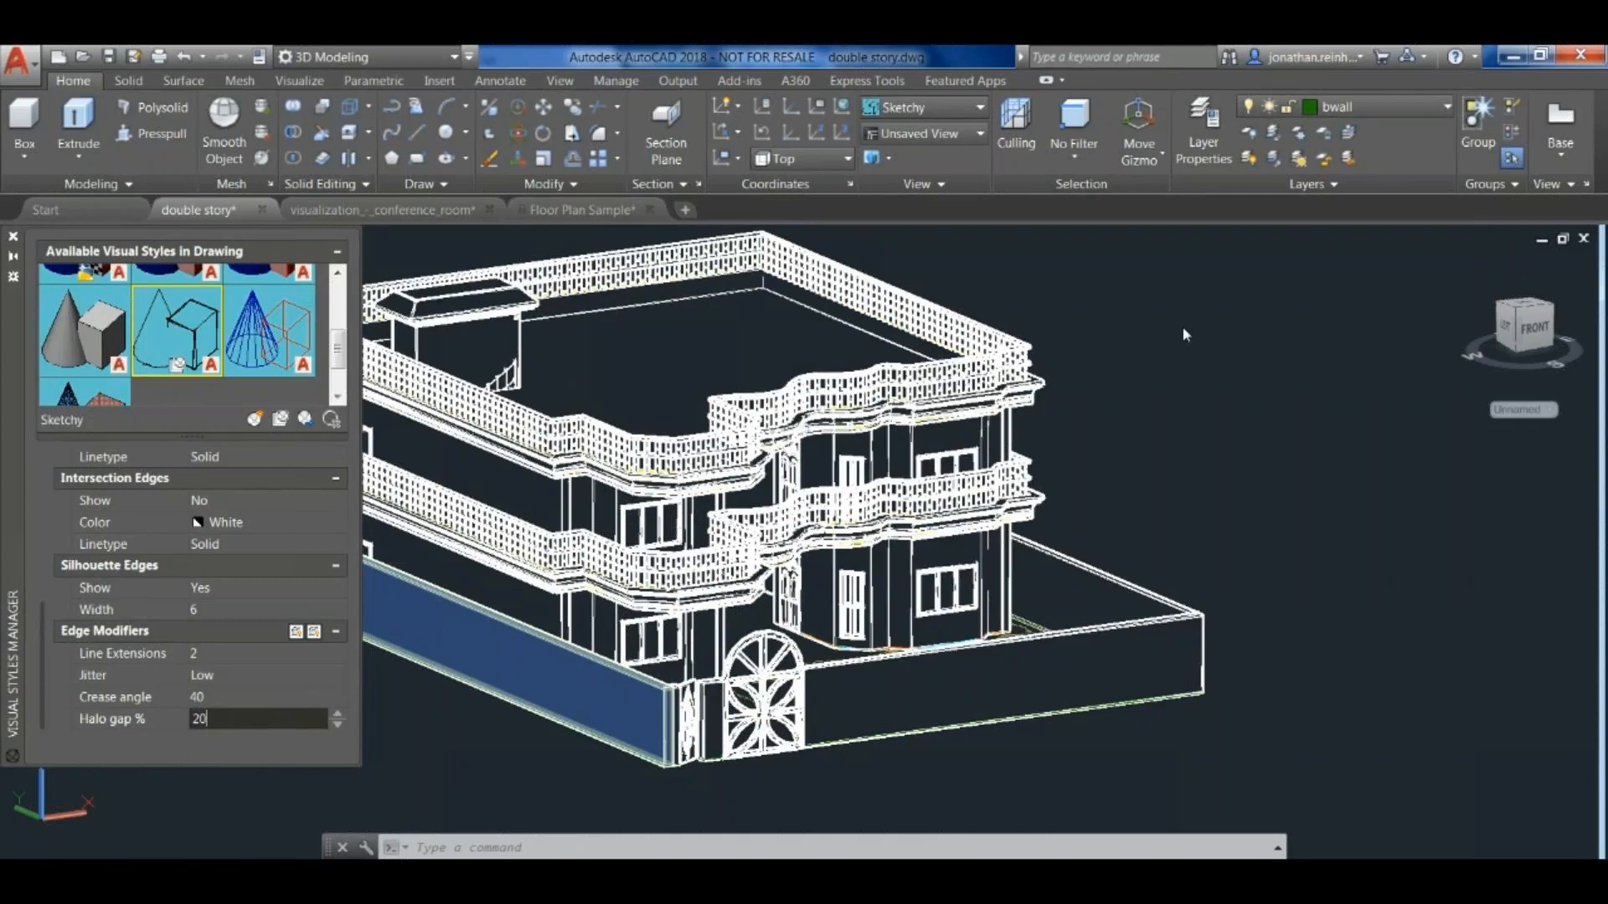
click(251, 696)
key(Tab)
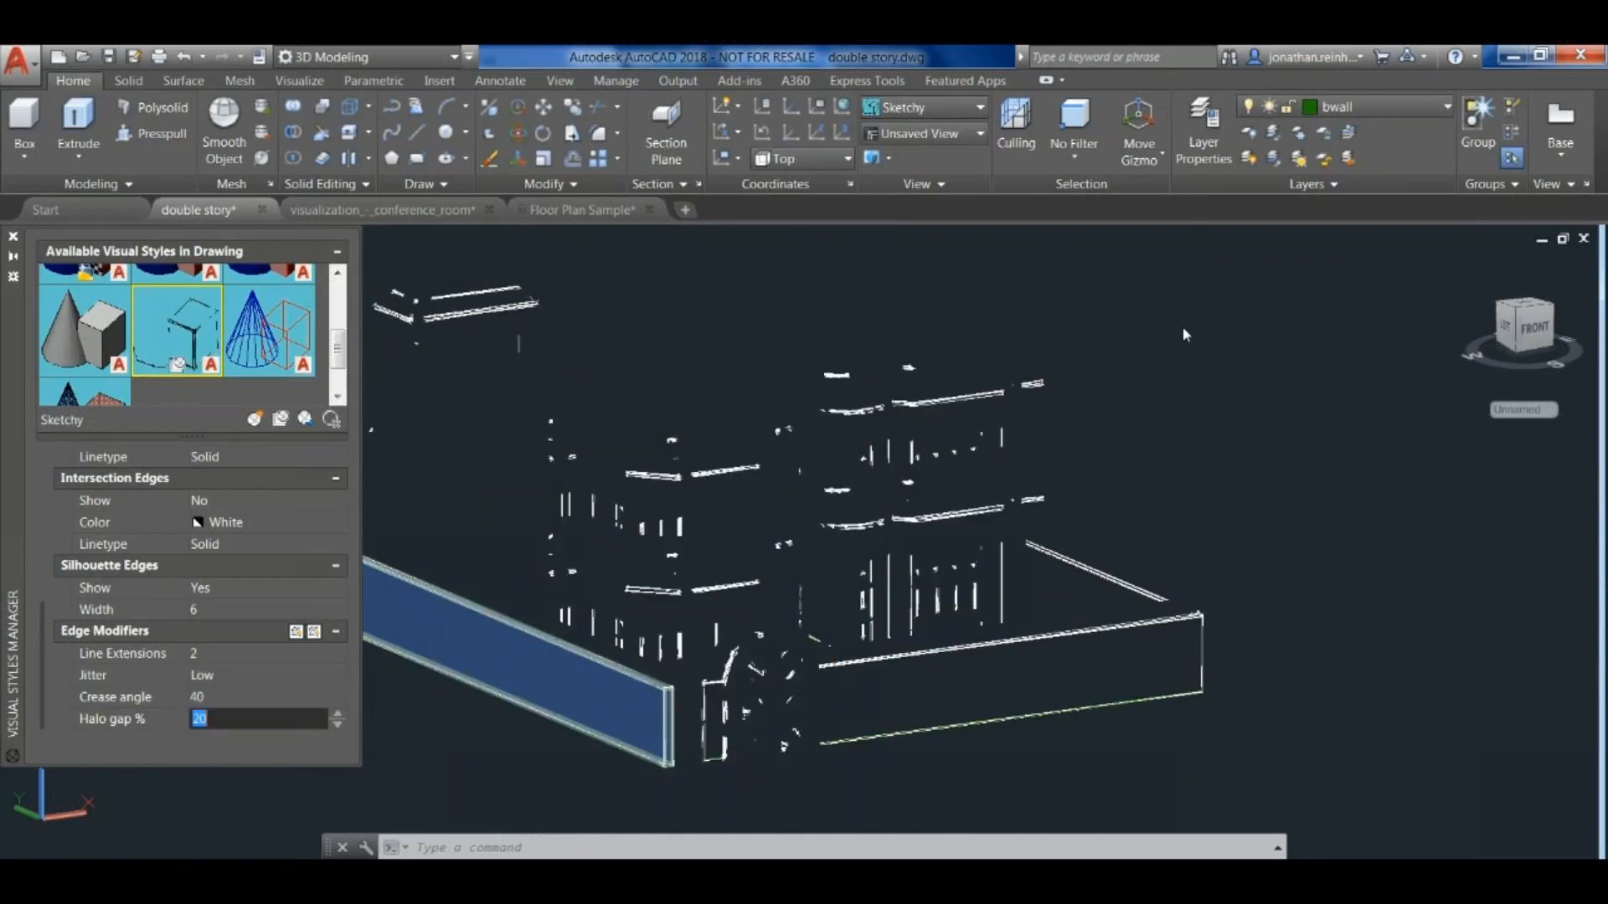
text(0)
key(Return)
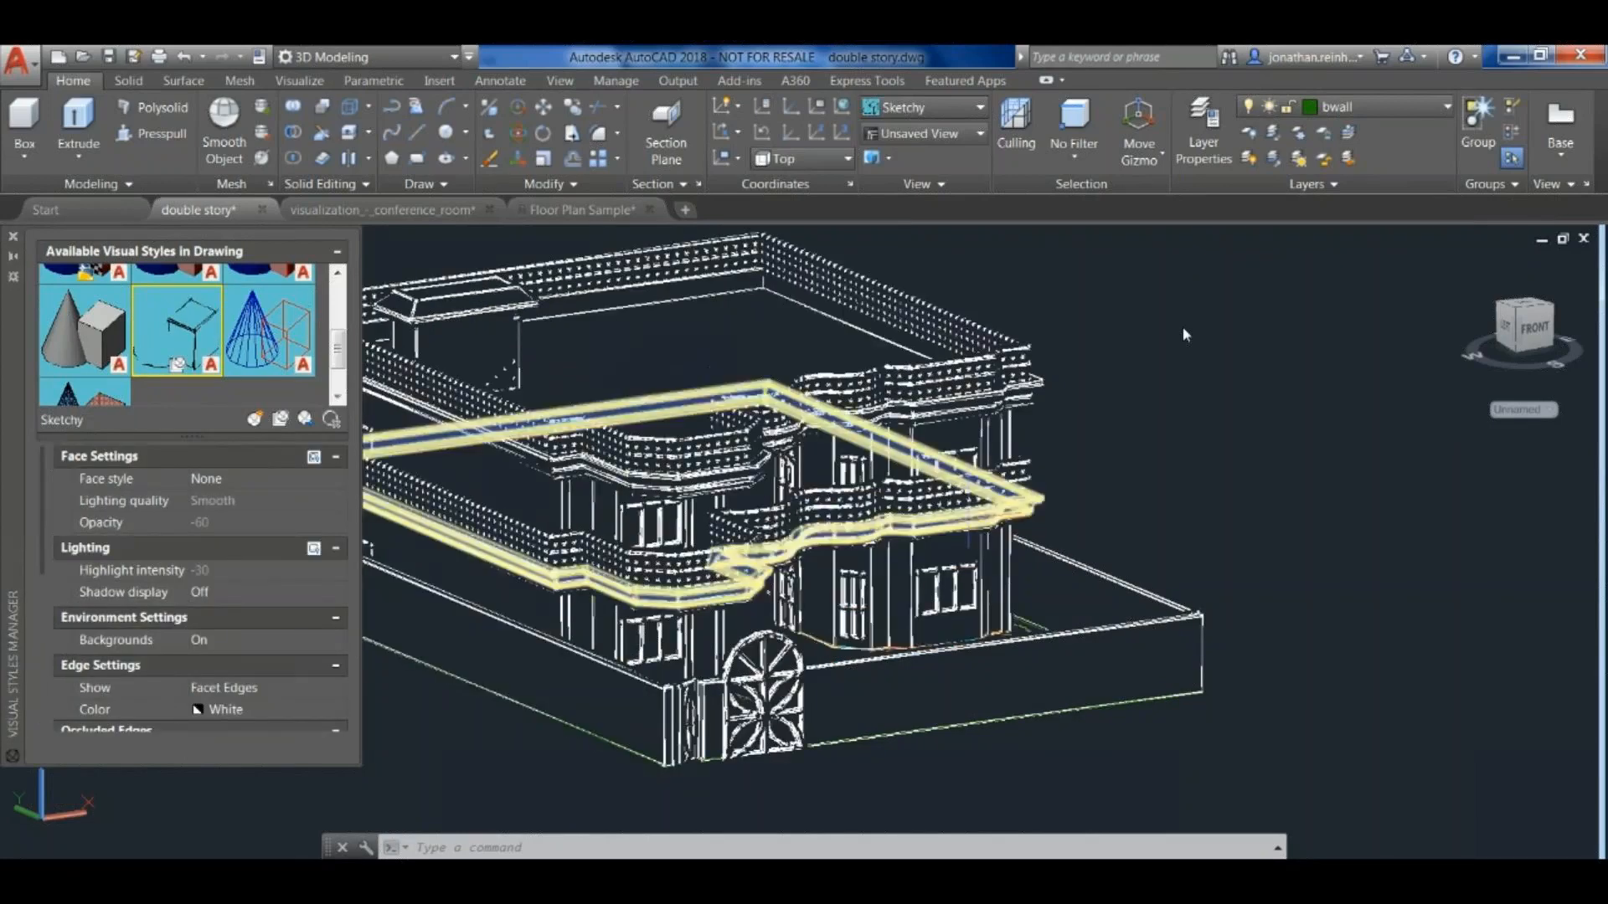
- Enlarge the Visual Styles Manager, try the Realistic face style for Sketchy, and set it to Gooch
middle_drag(1174, 437, 1327, 458)
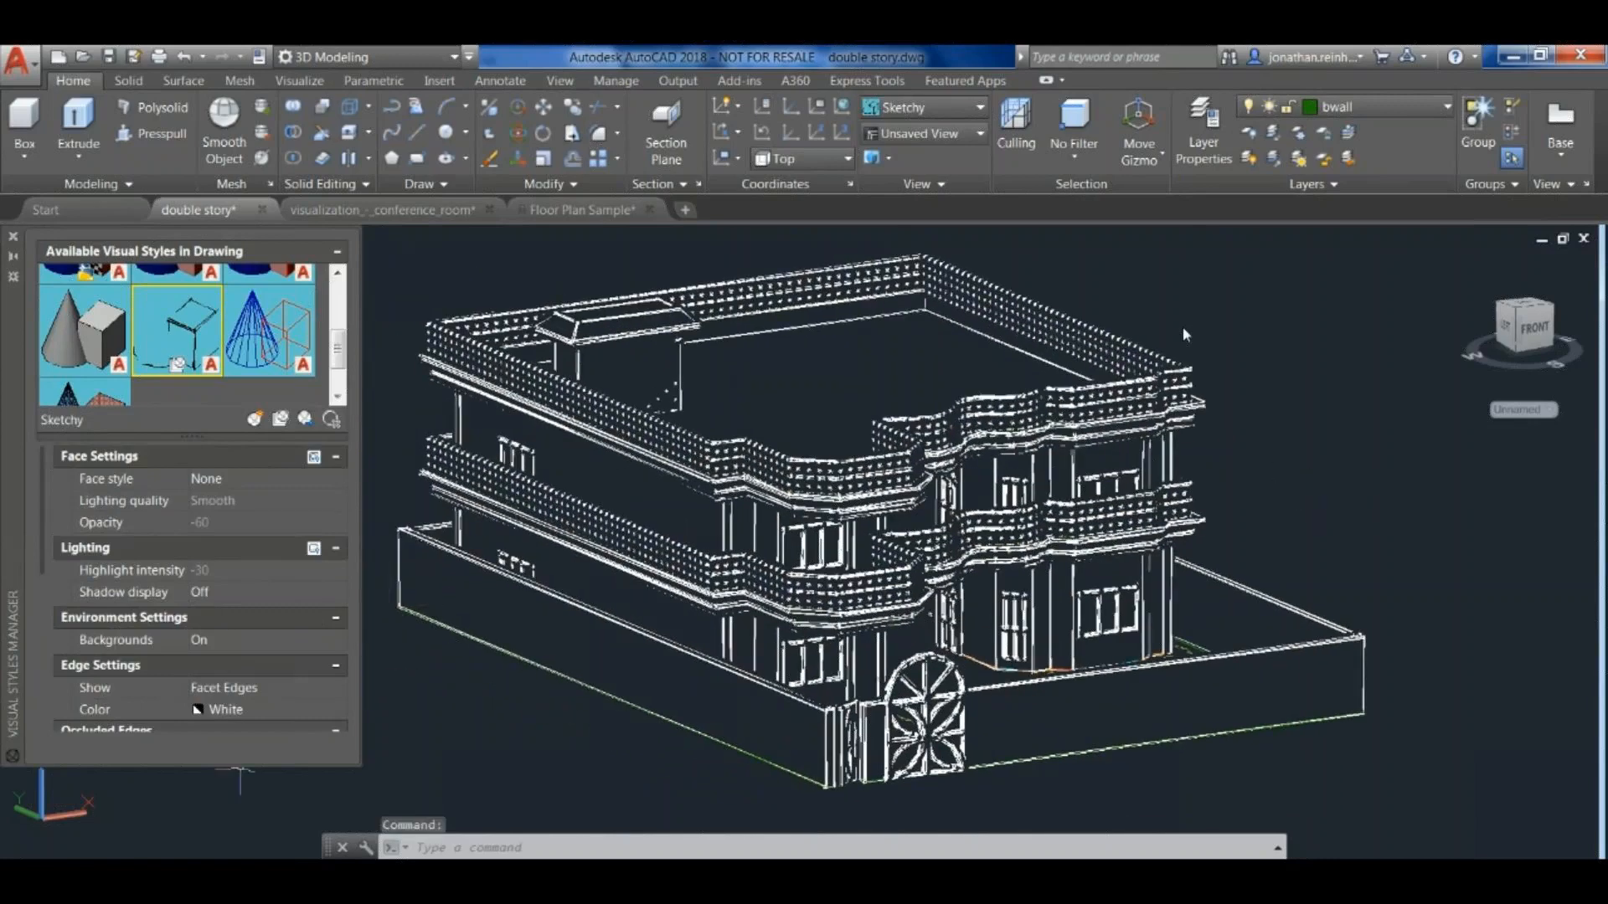
drag(241, 766, 241, 868)
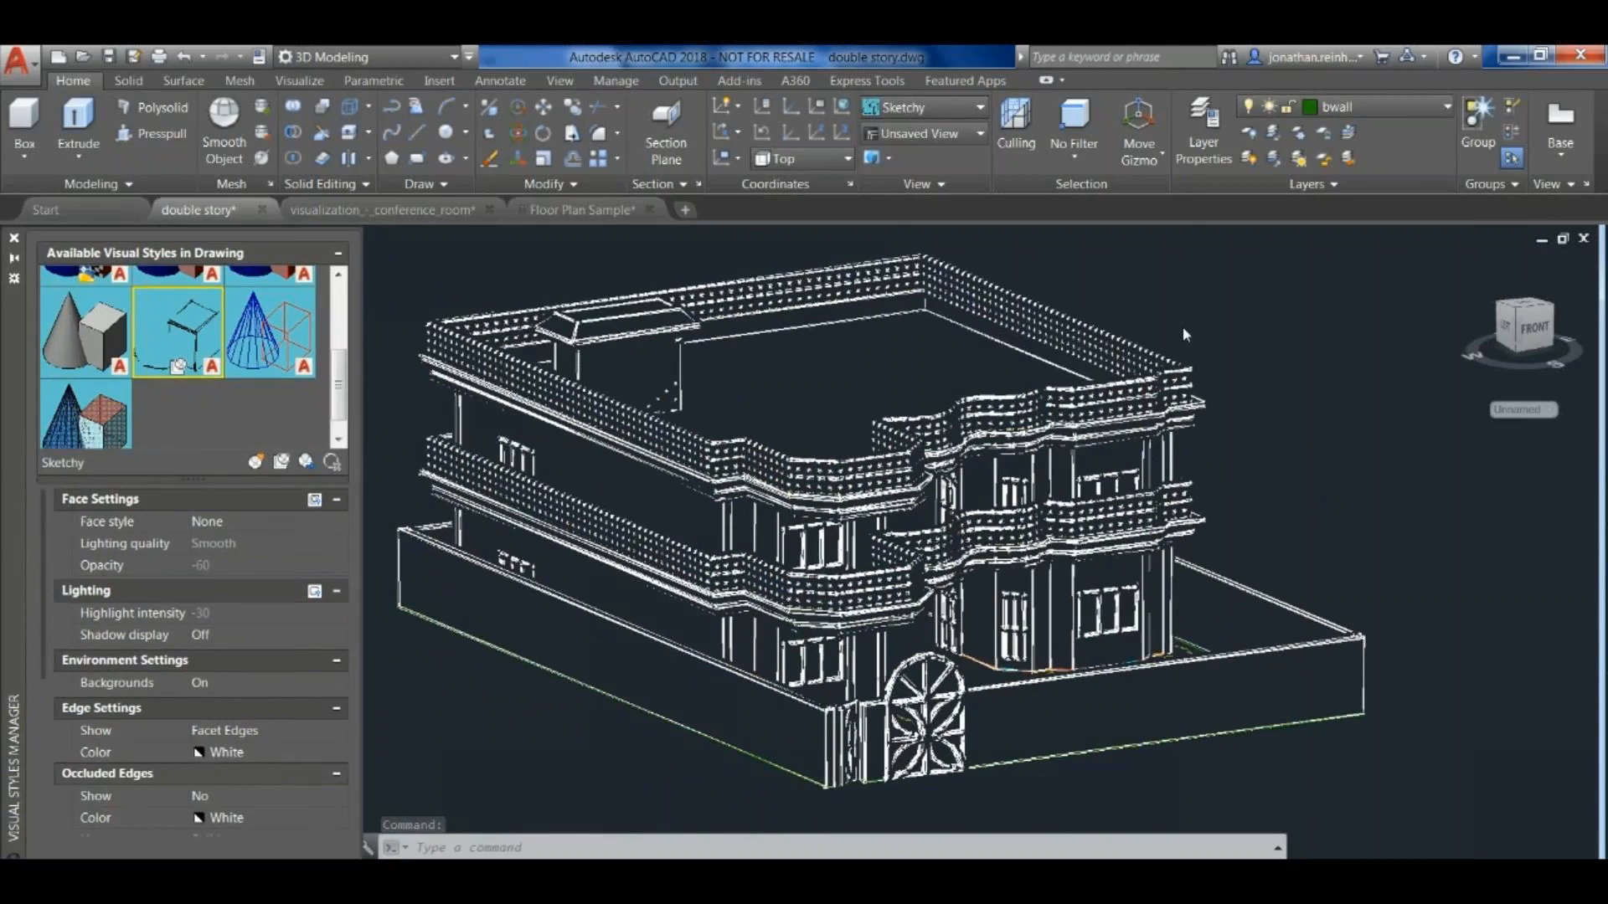
click(261, 522)
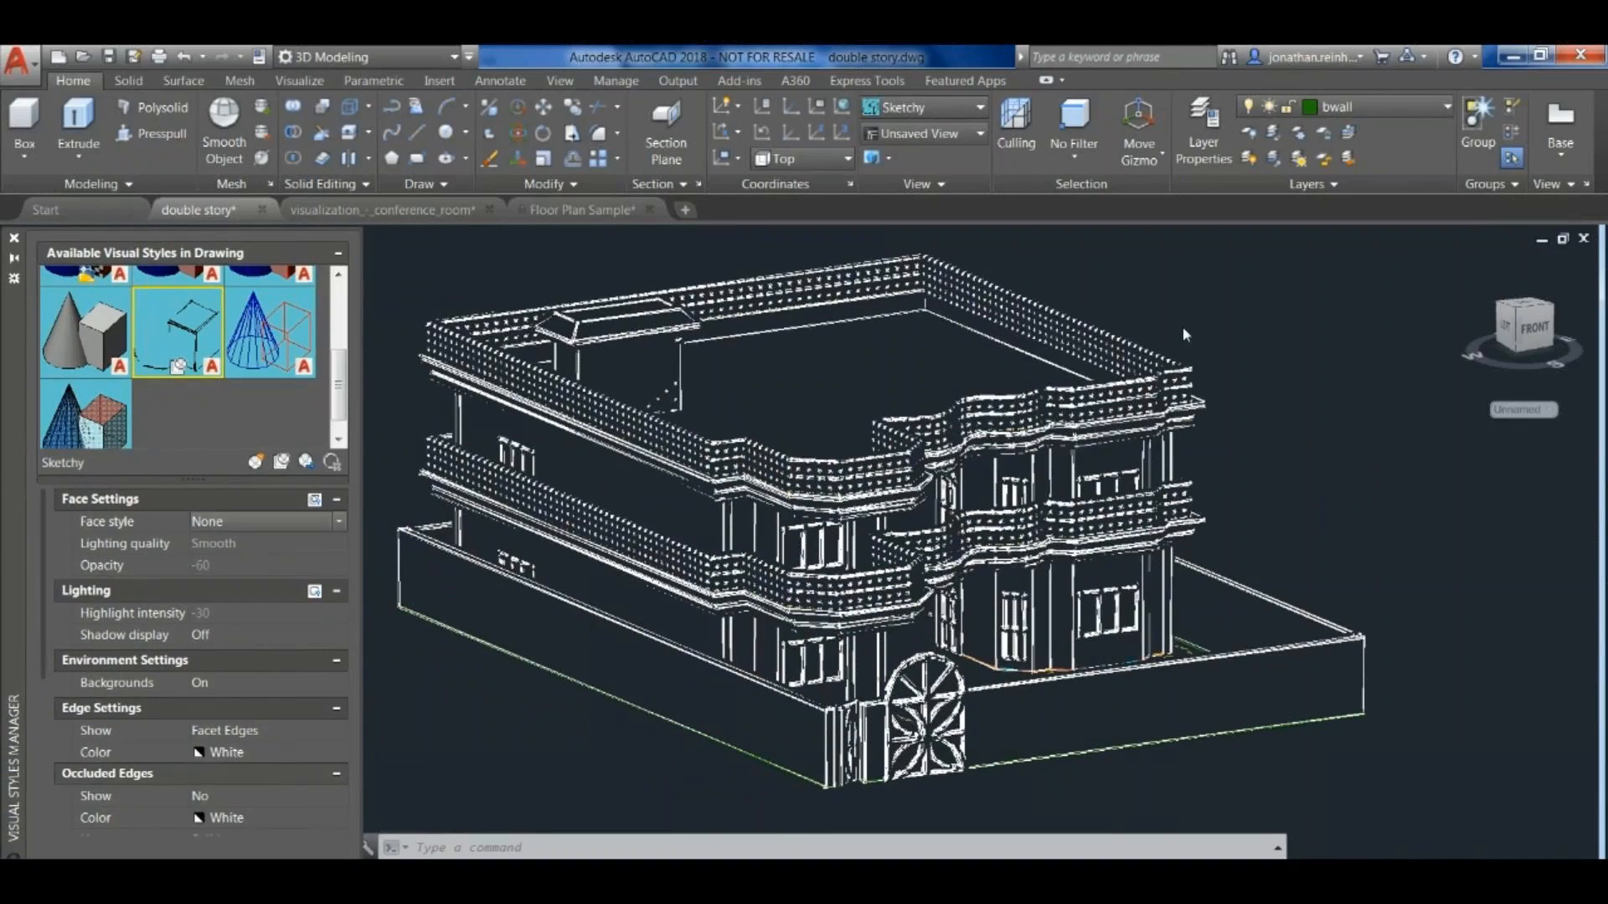
click(338, 522)
click(262, 542)
click(338, 522)
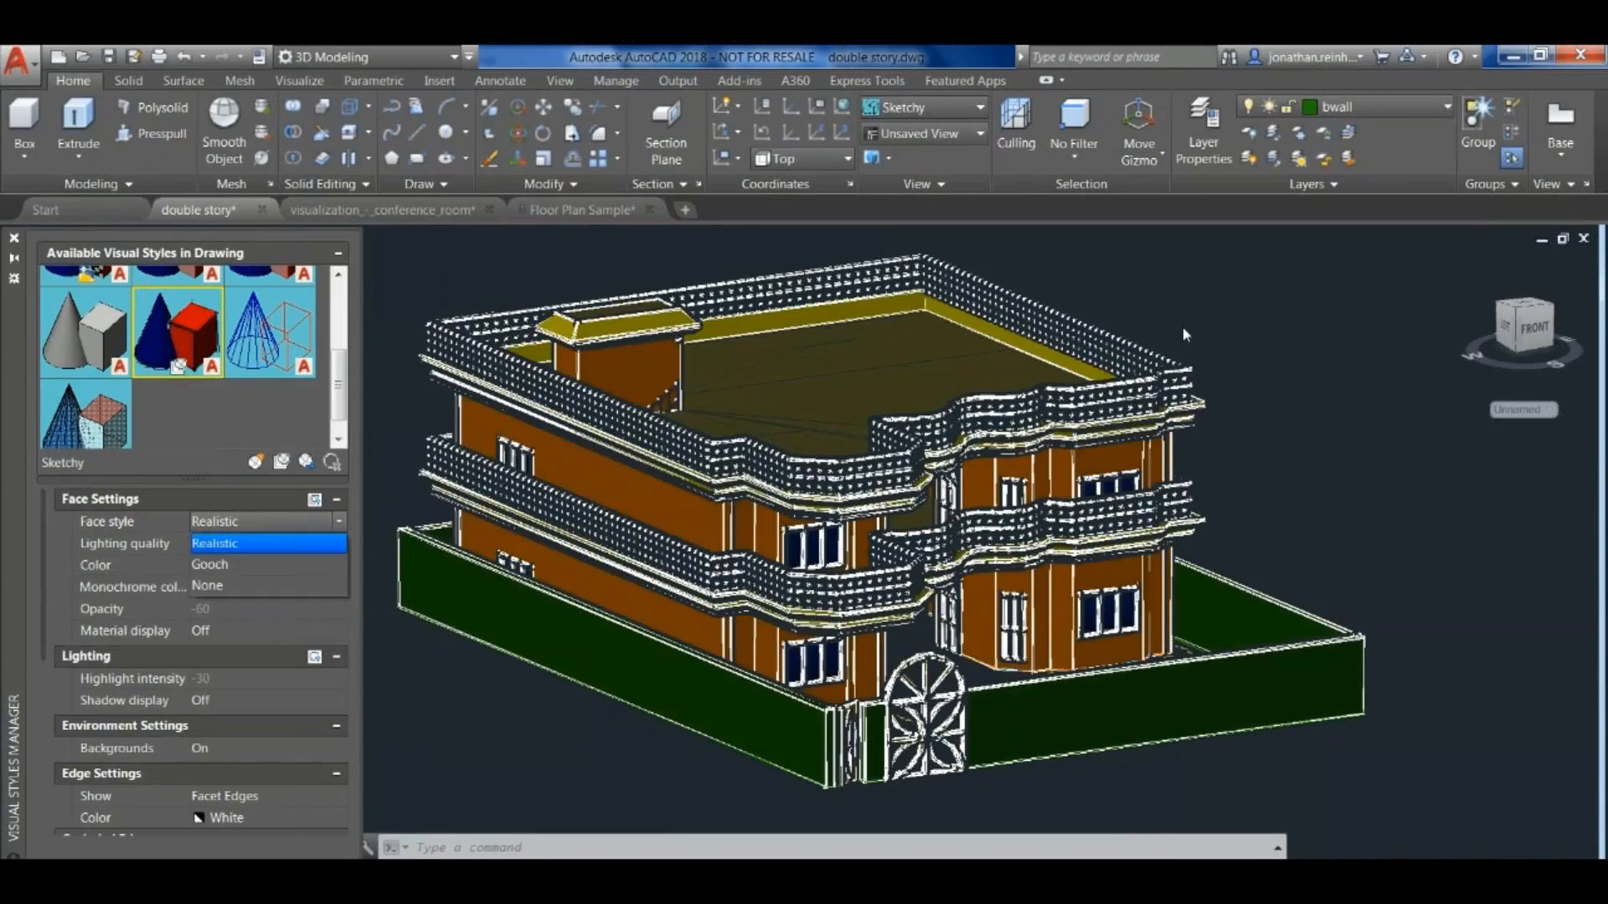
click(261, 564)
middle_drag(1278, 391, 1285, 418)
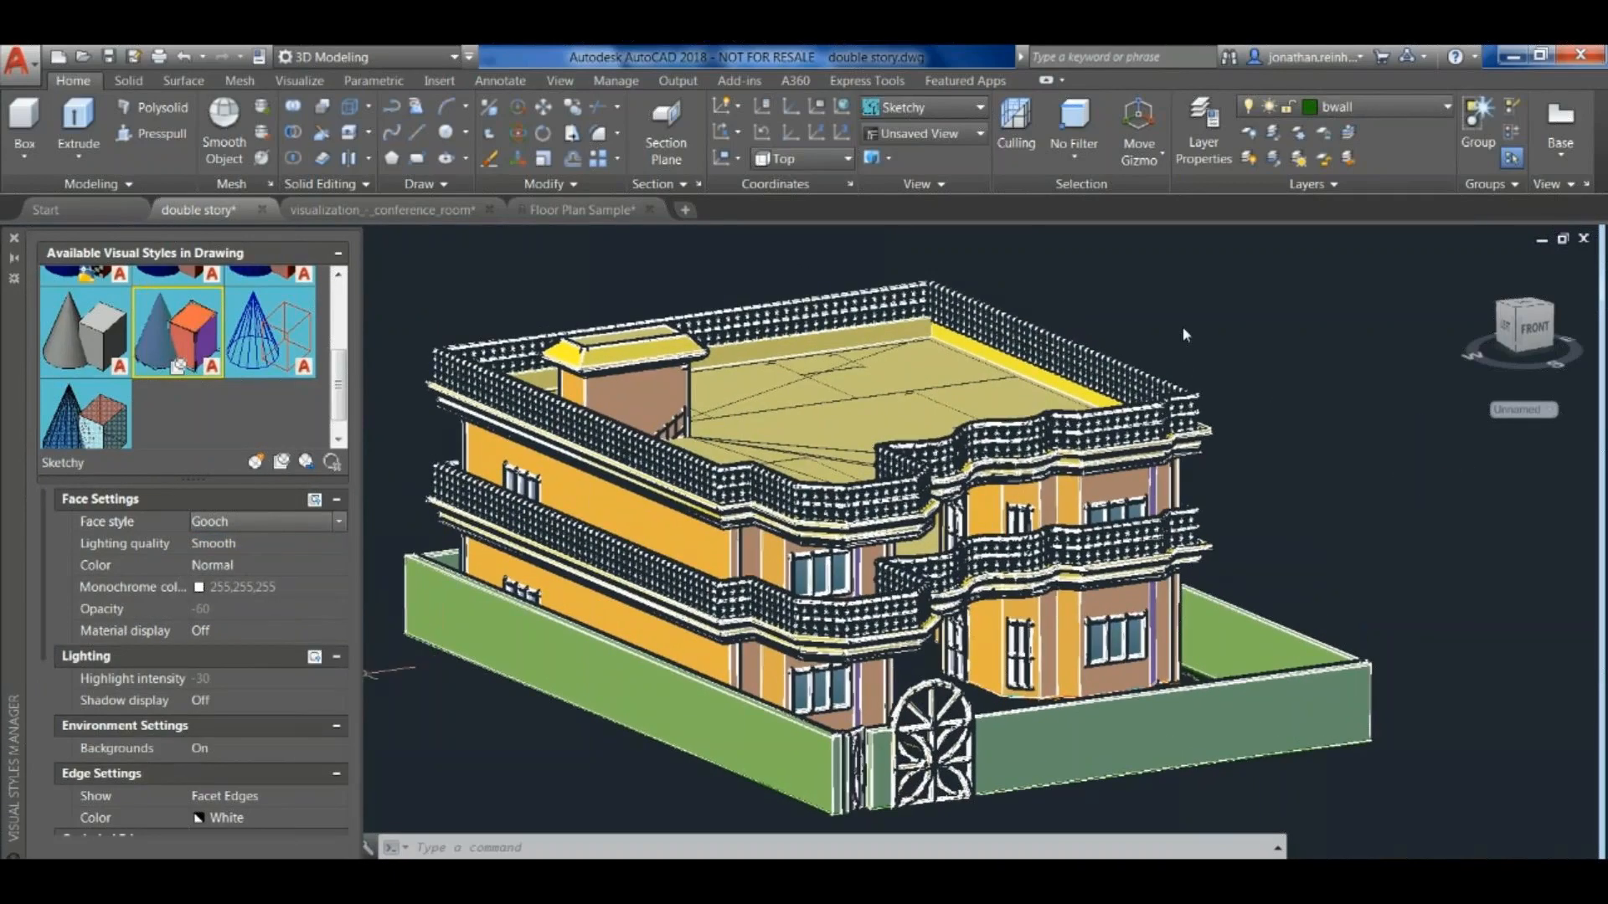
- Check the Sketchy background options and the shaded house from above, closing the Visual Styles Manager
click(261, 749)
click(338, 749)
click(338, 748)
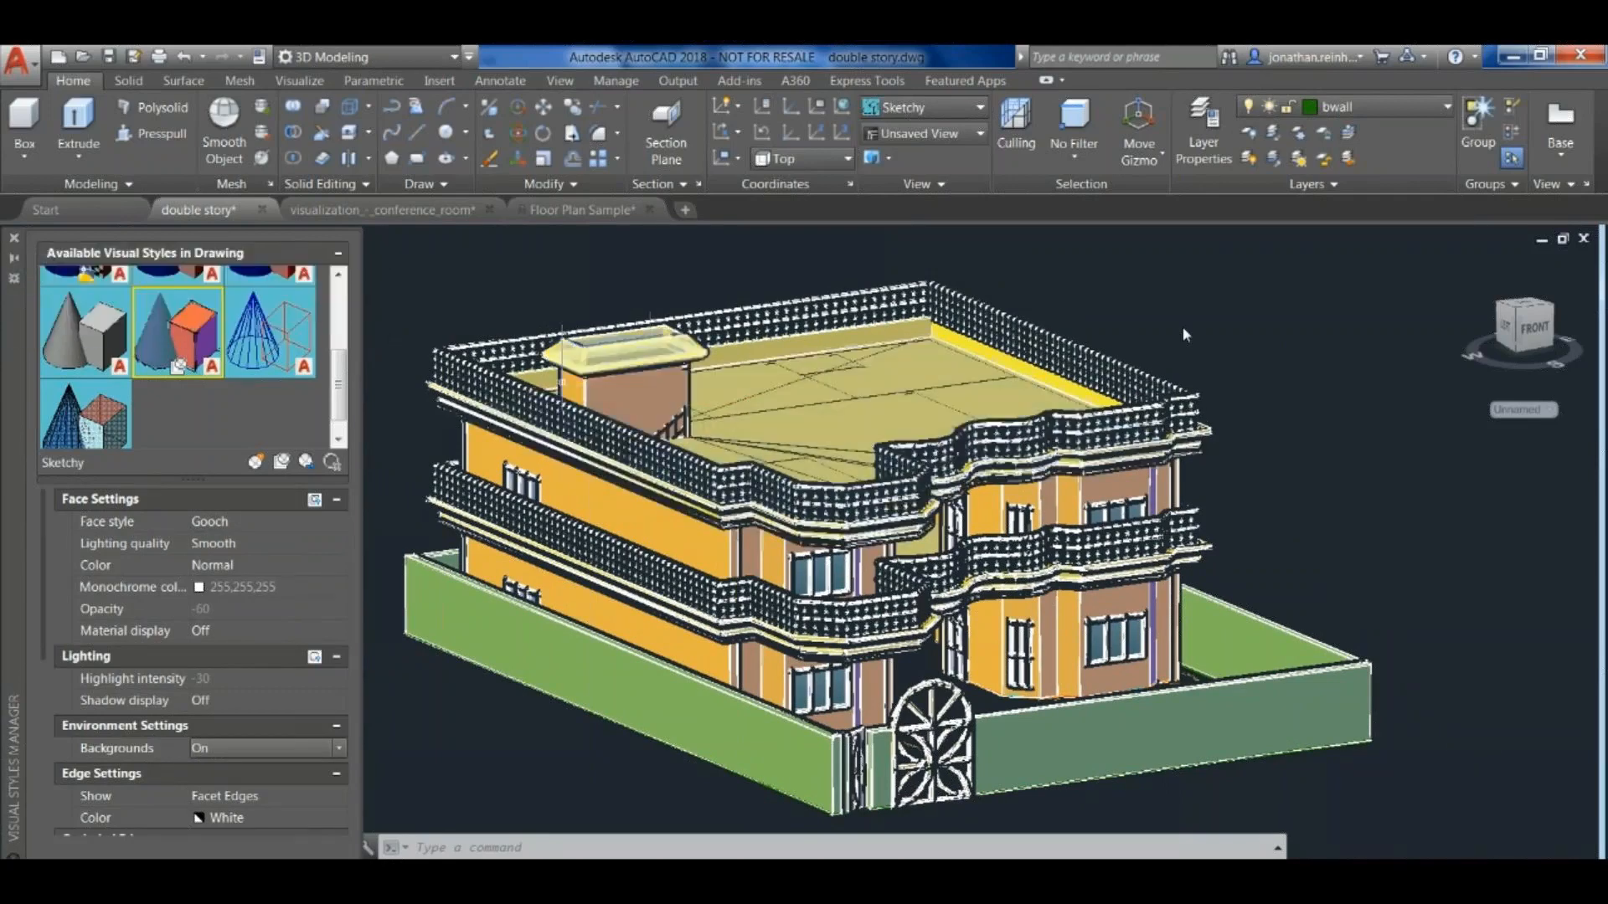
shift+middle_drag(487, 294, 610, 397)
scroll(528, 289, down, 3)
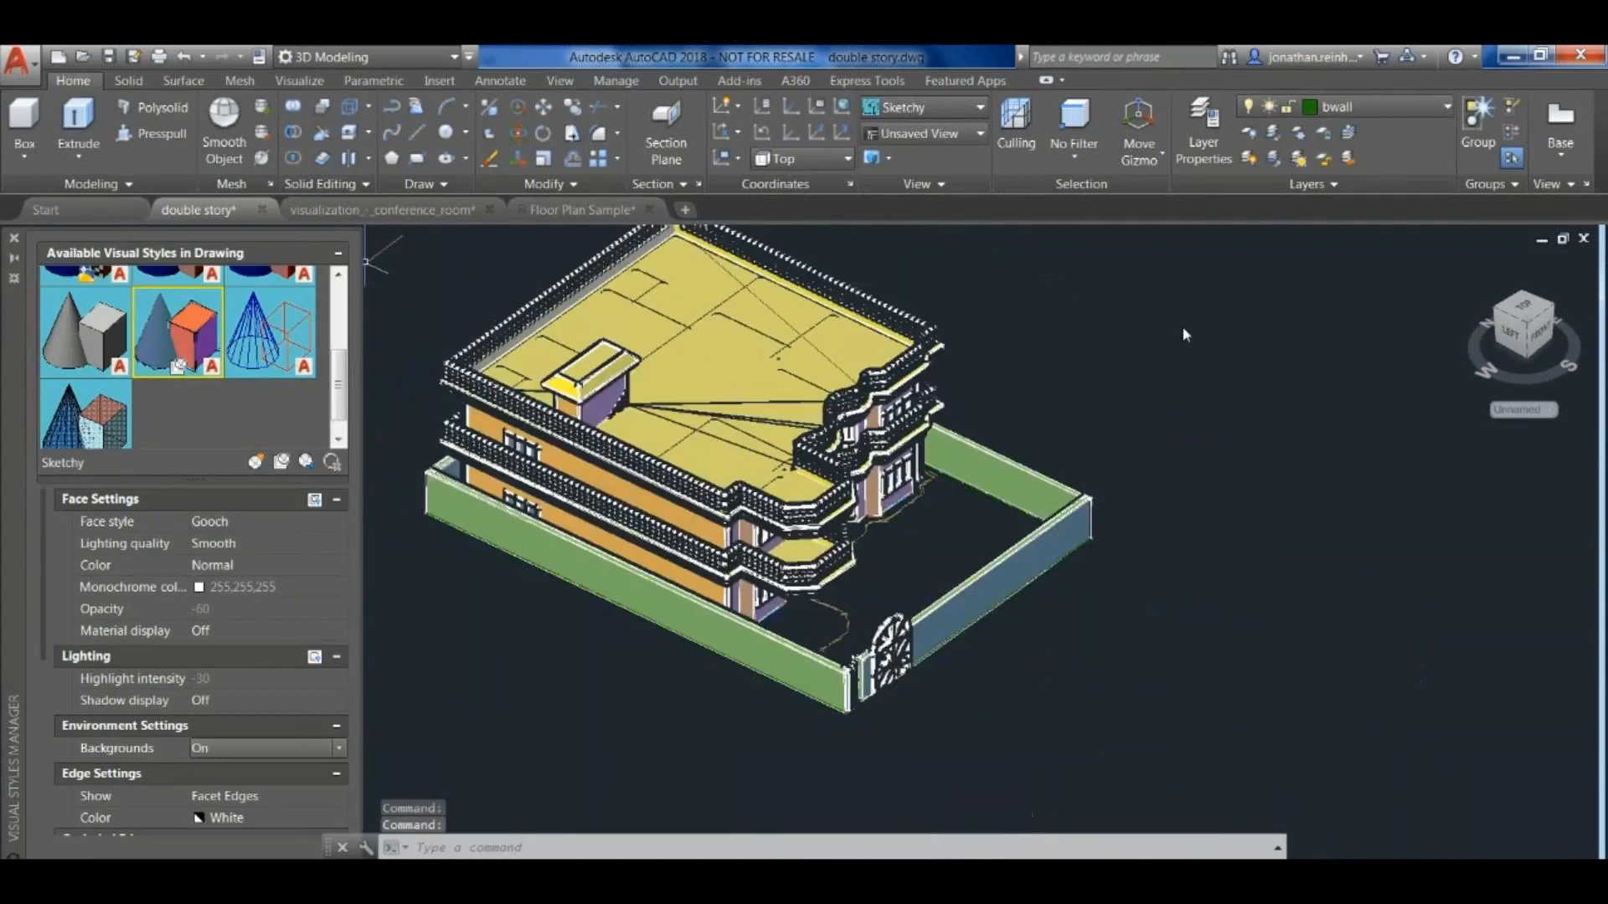
click(14, 238)
- Open the import dialog for other formats and examine the list of supported file types
click(20, 65)
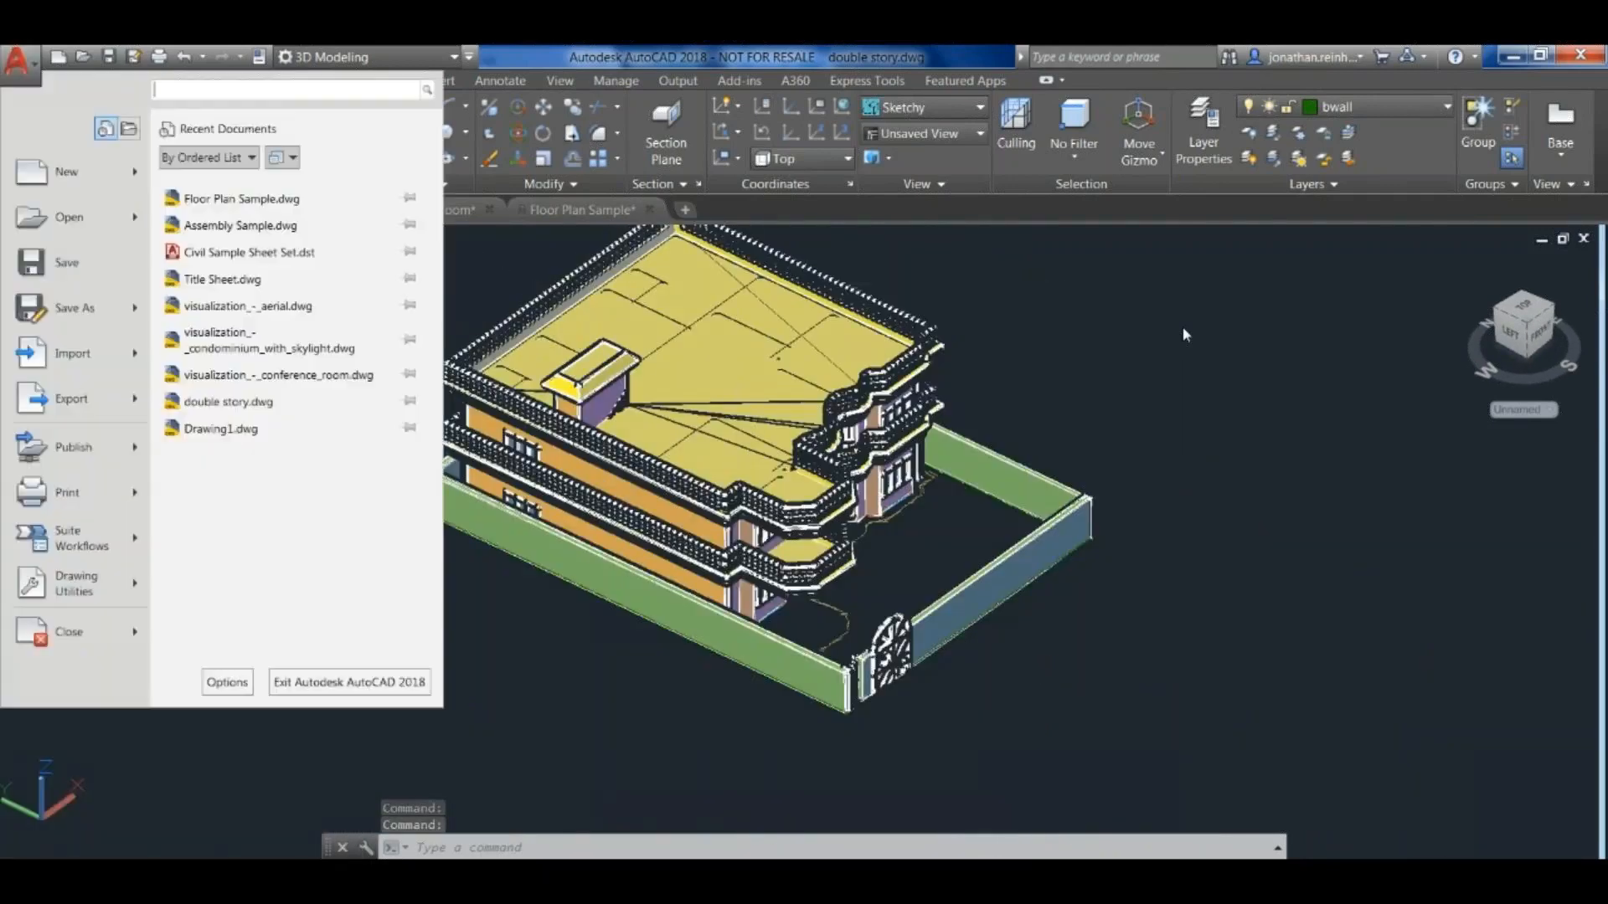
mouse_move(72, 352)
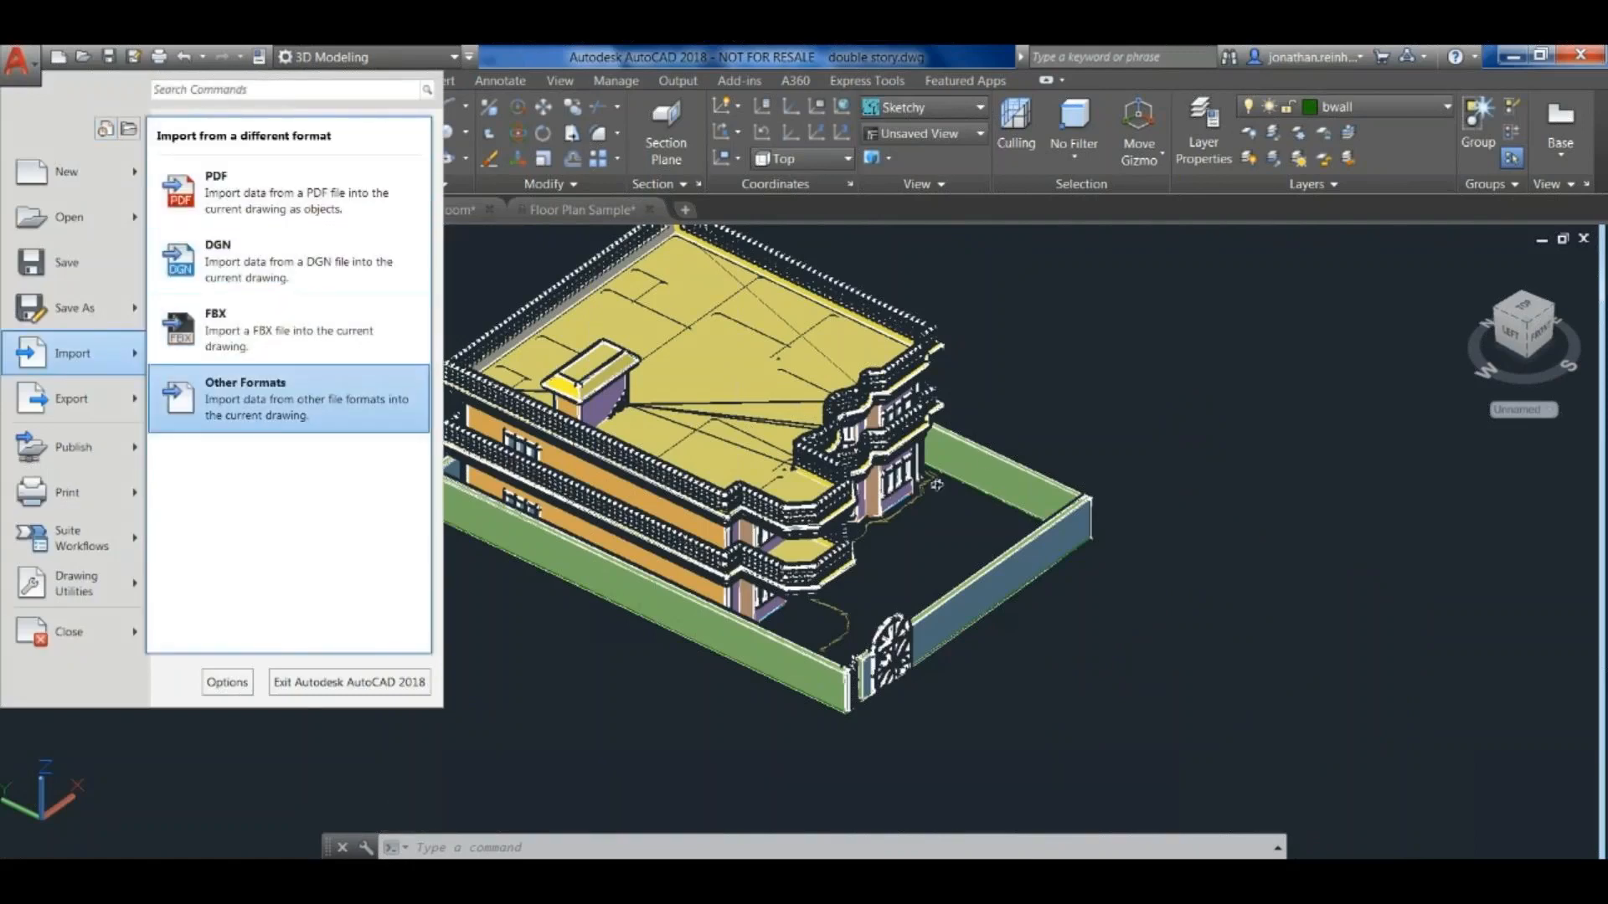
click(289, 399)
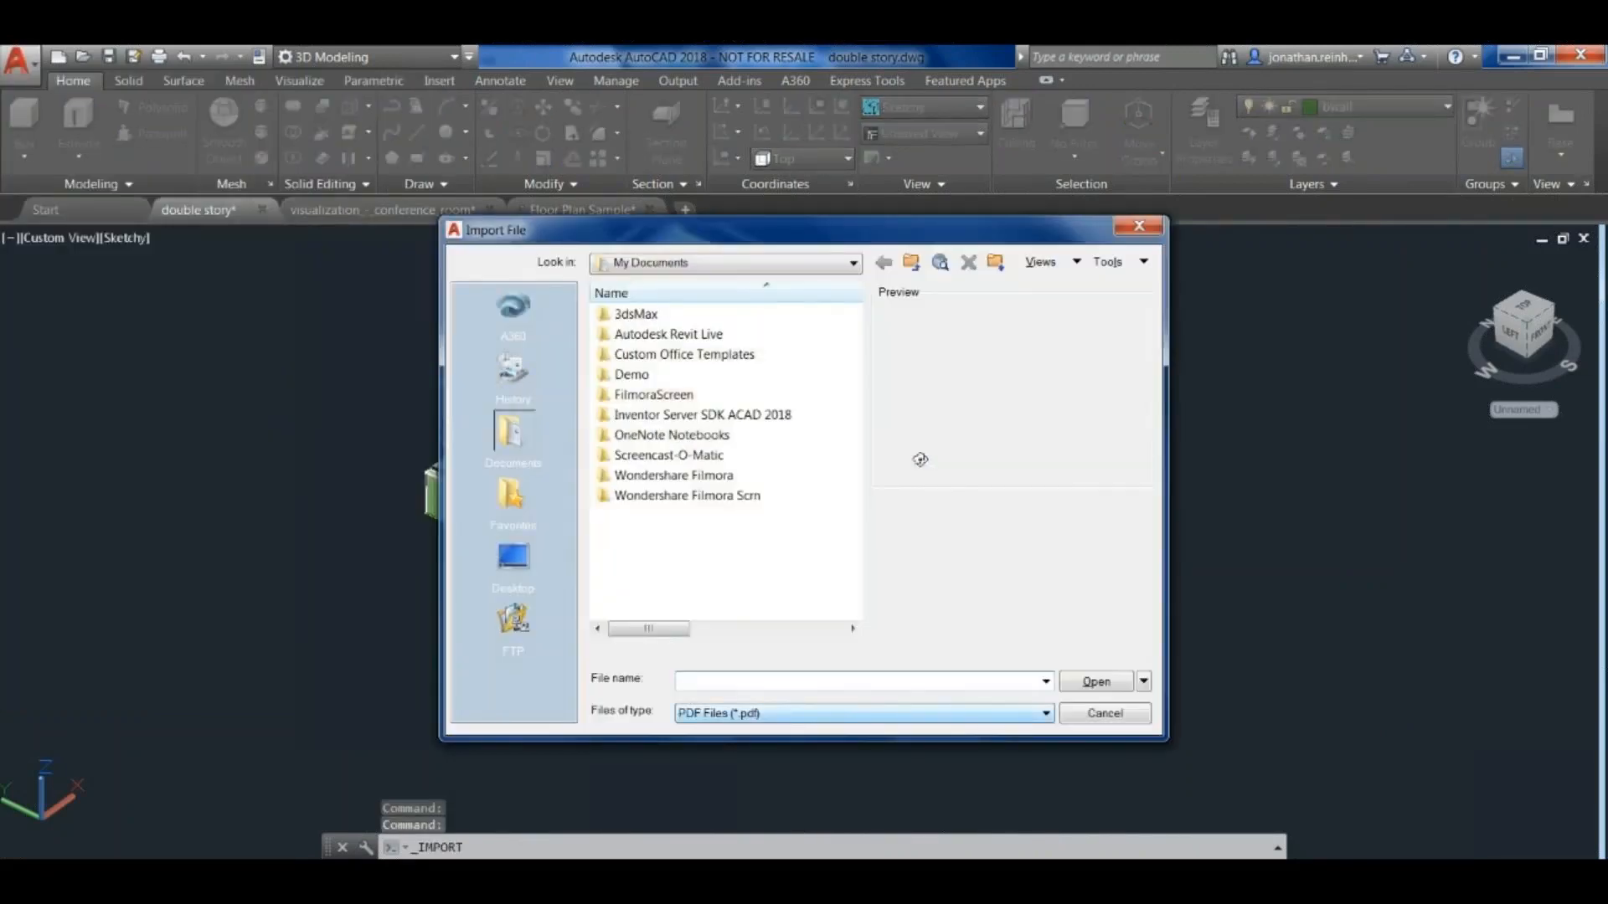
click(1045, 714)
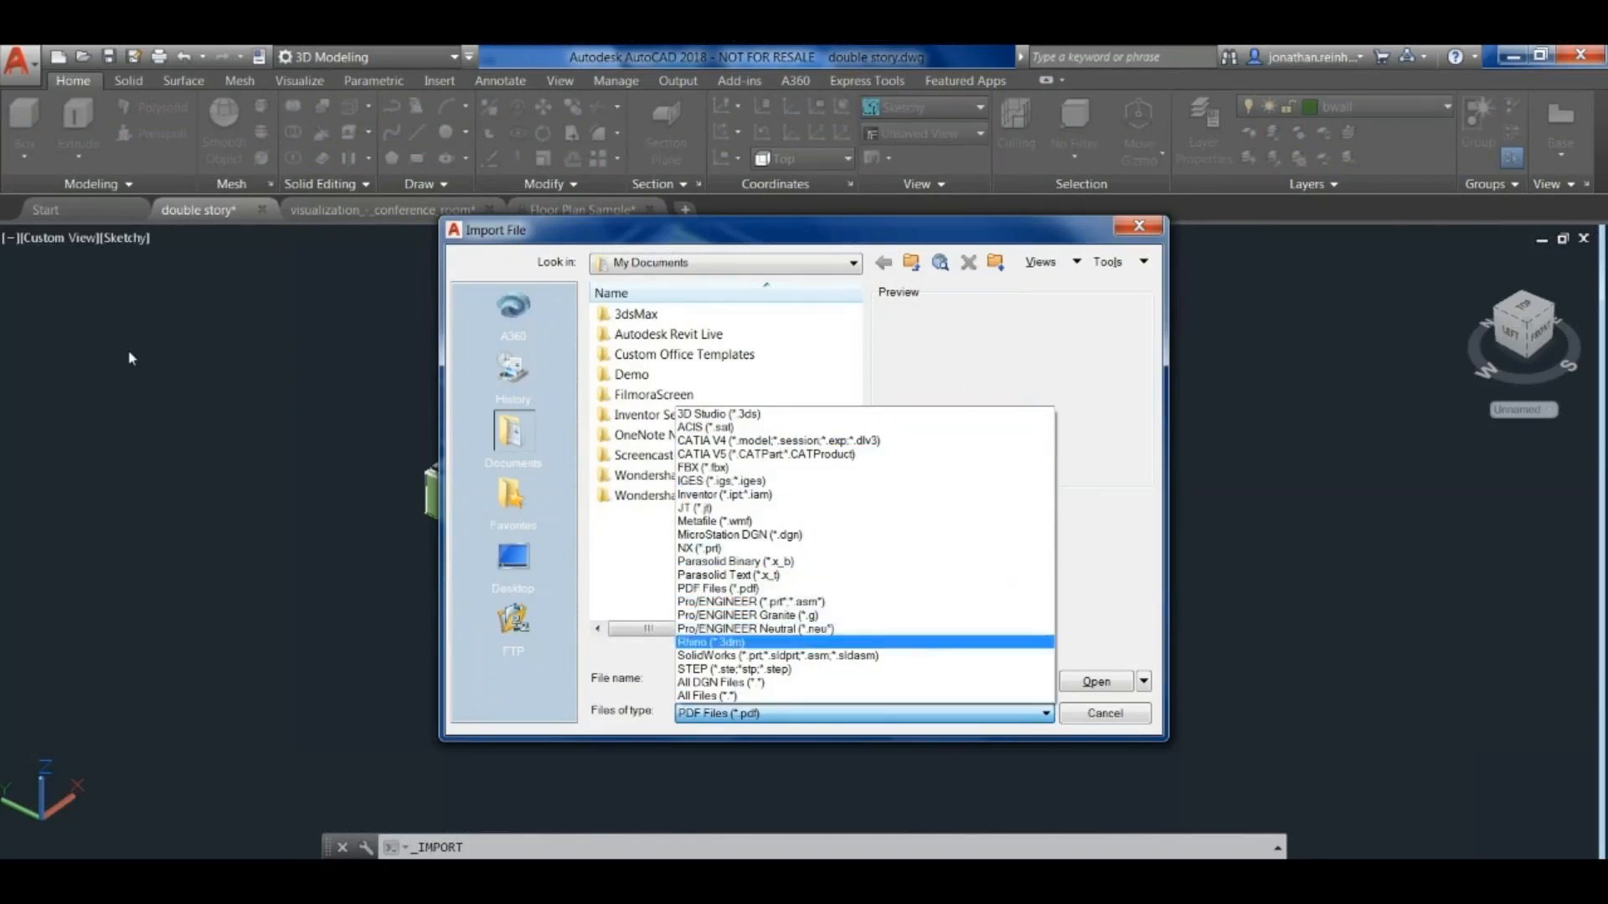
- Cancel the file import and view the house from its front side
click(302, 652)
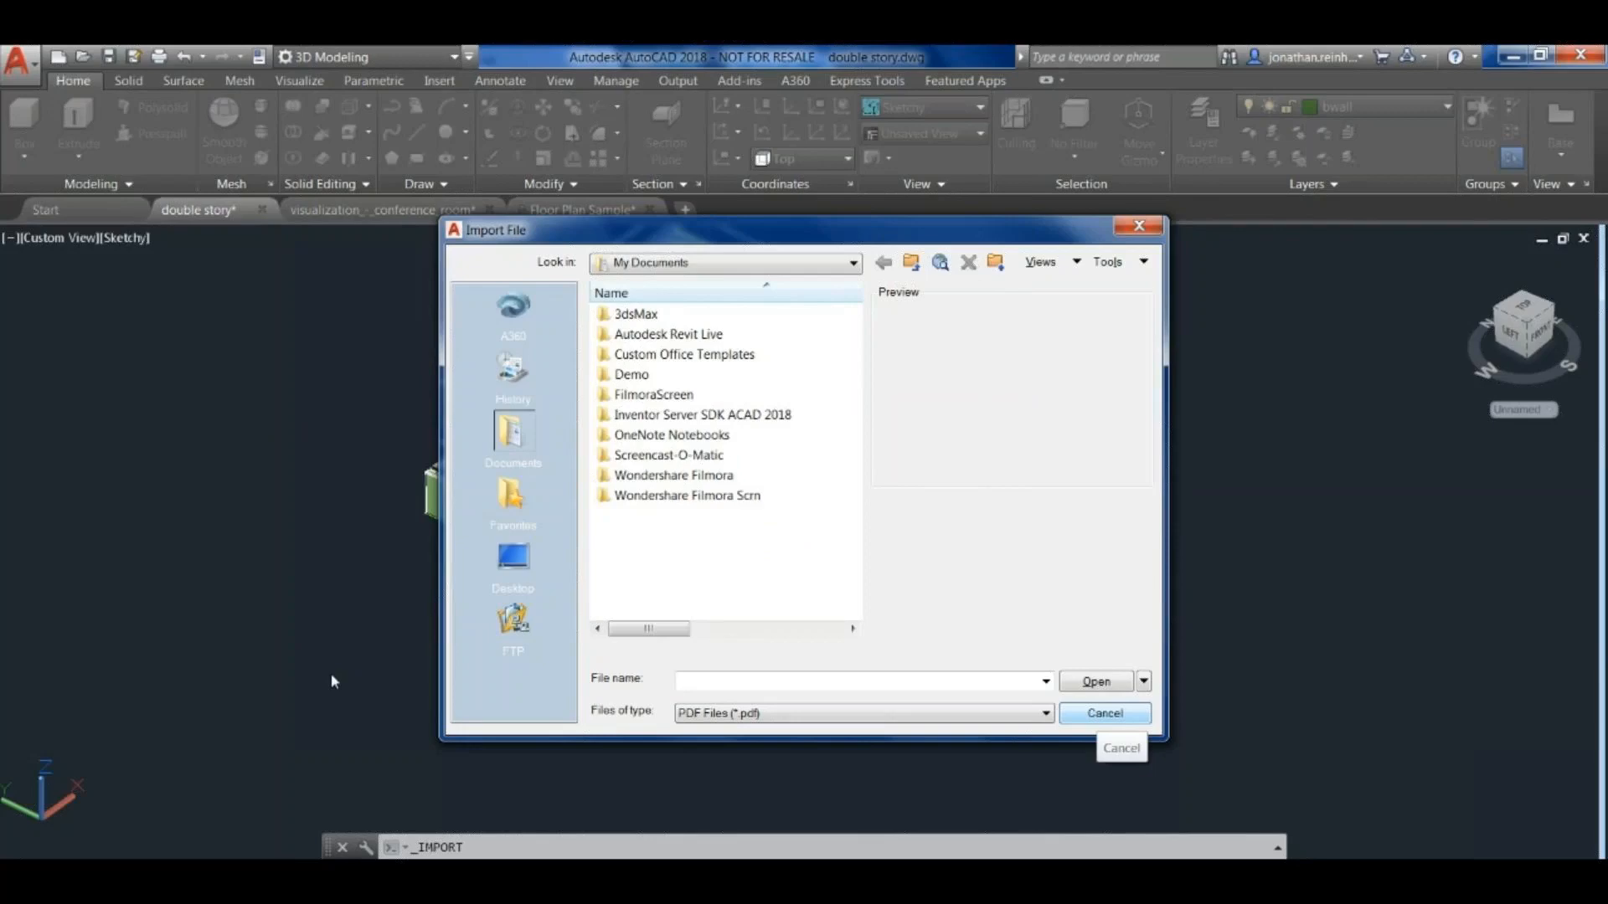
key(Escape)
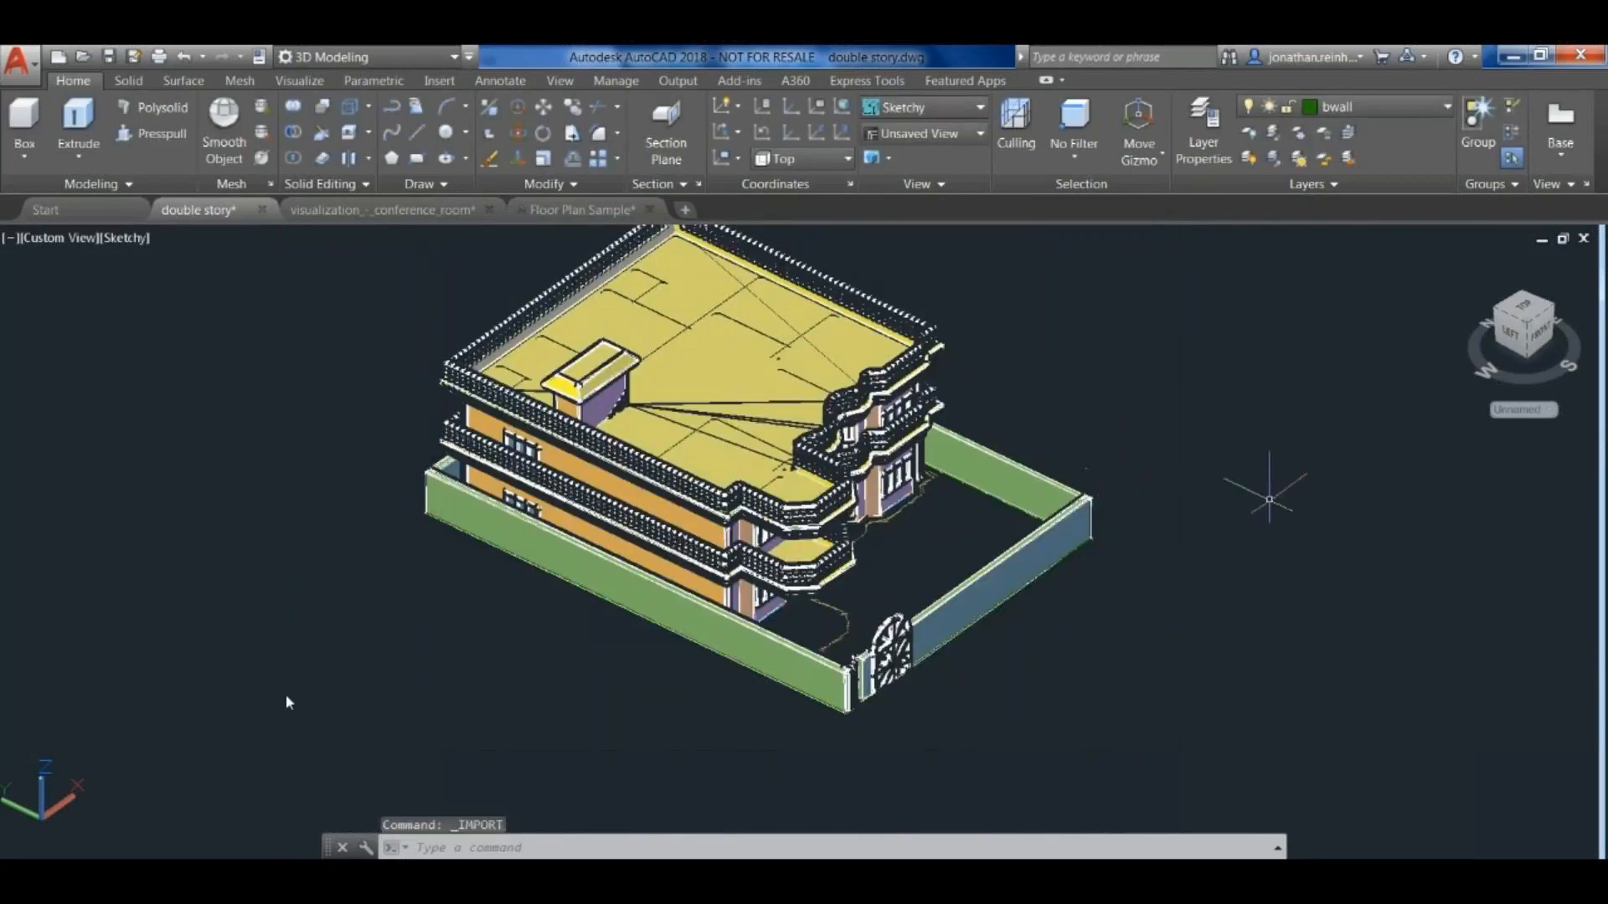
shift+middle_drag(317, 693, 344, 676)
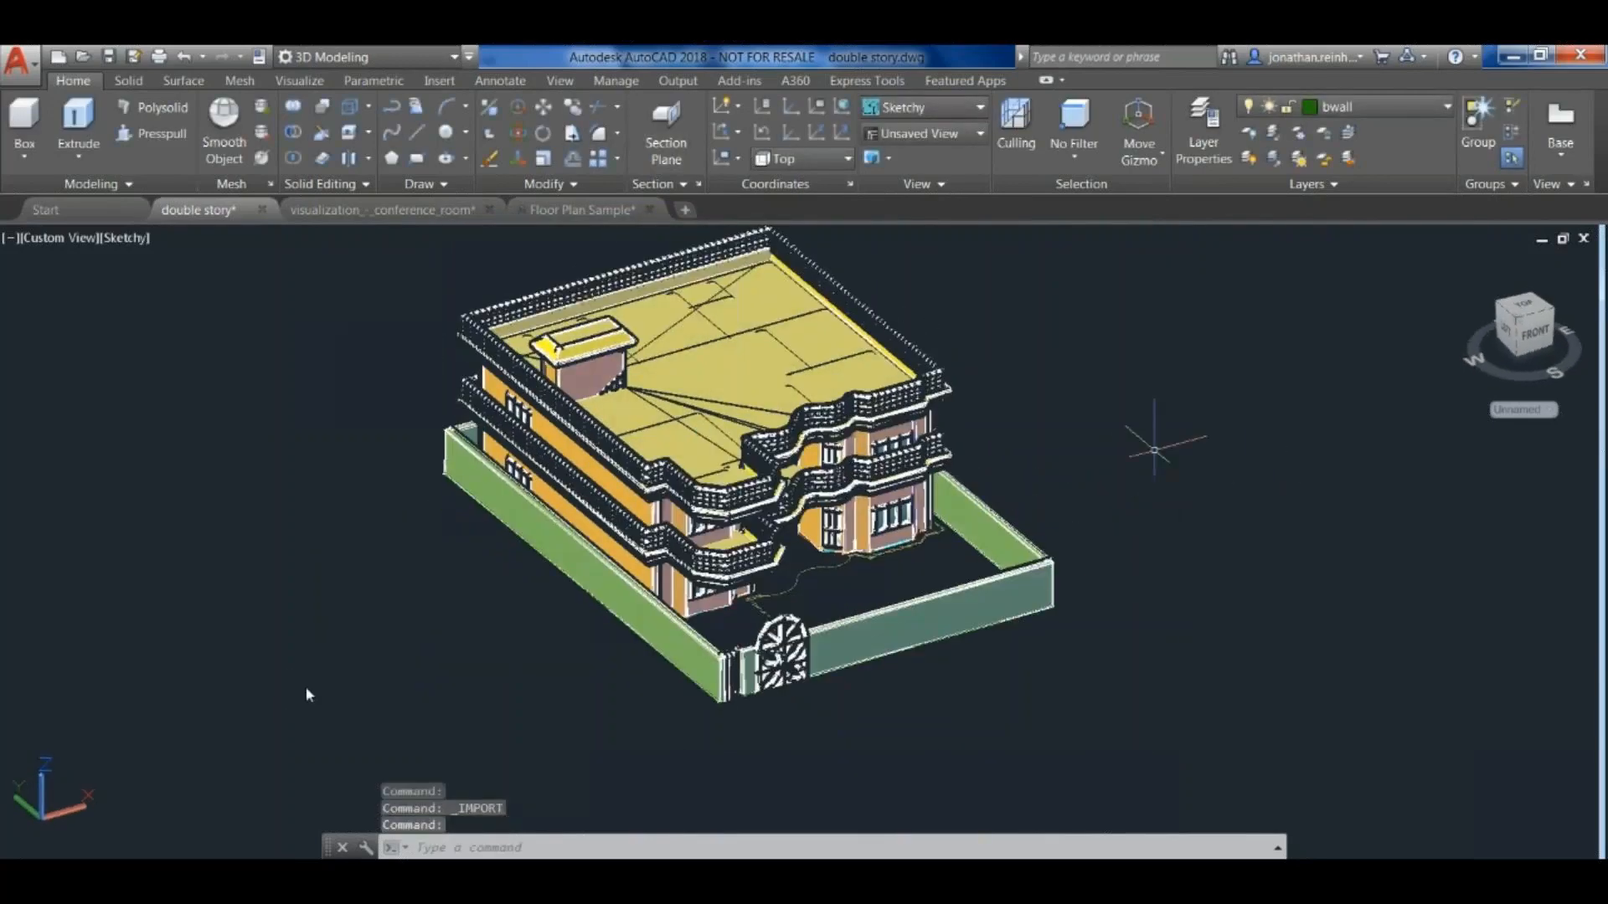
middle_drag(1154, 372, 1114, 456)
mouse_move(251, 726)
shift+middle_down()
mouse_move(328, 685)
mouse_move(251, 712)
shift+middle_up()
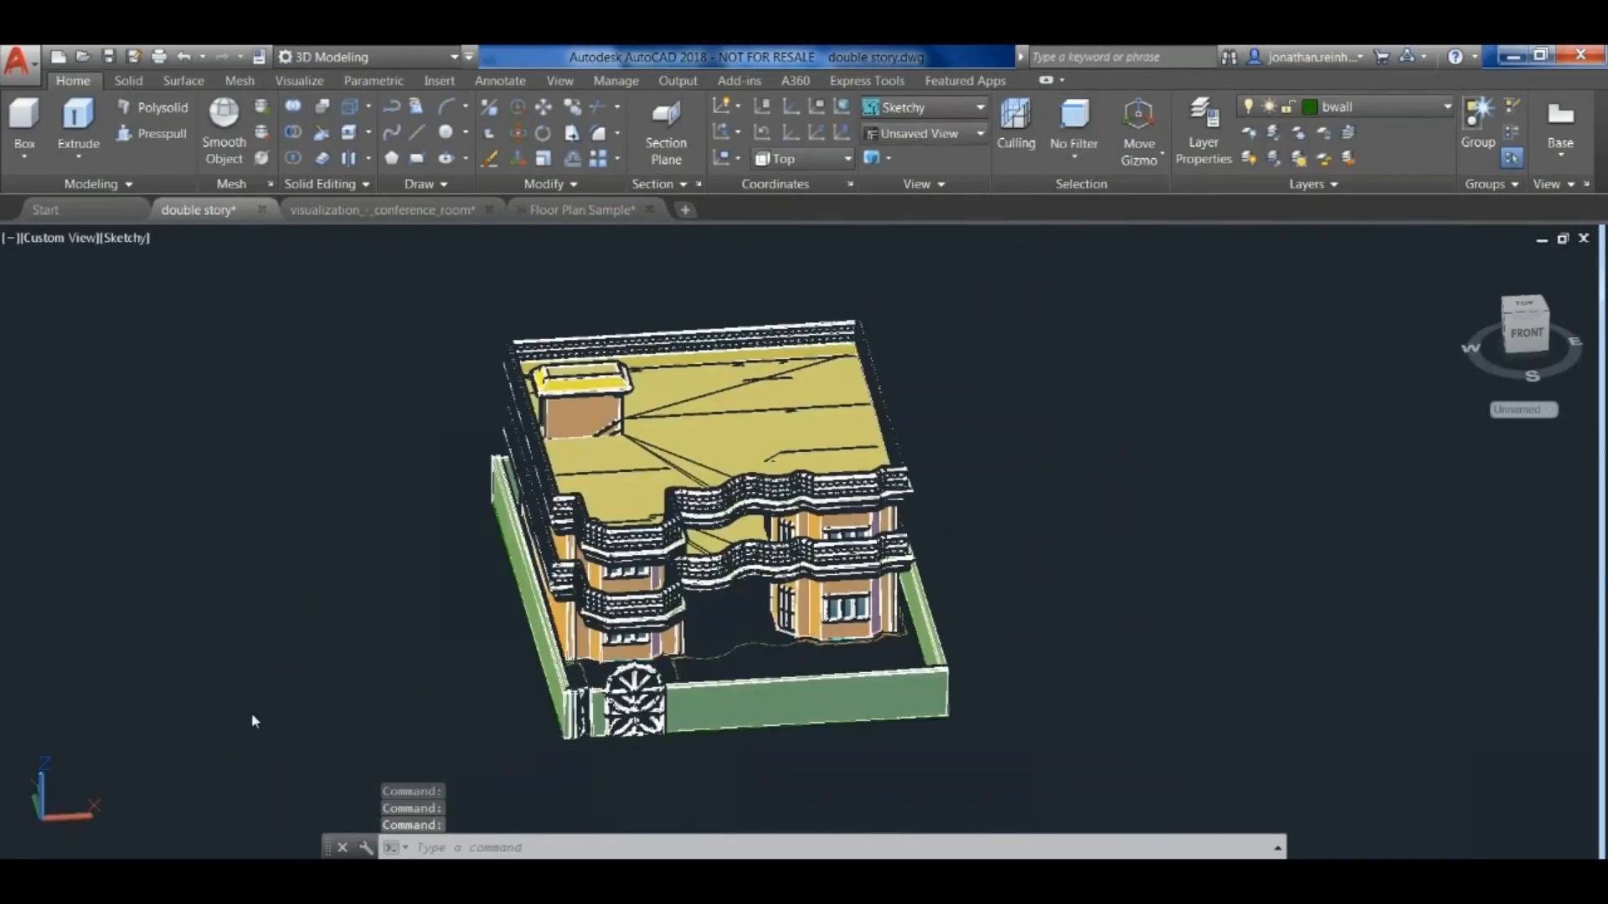
- Try the Conceptual visual style on the house, set it to Realistic, and view the front-left corner
click(926, 107)
click(991, 157)
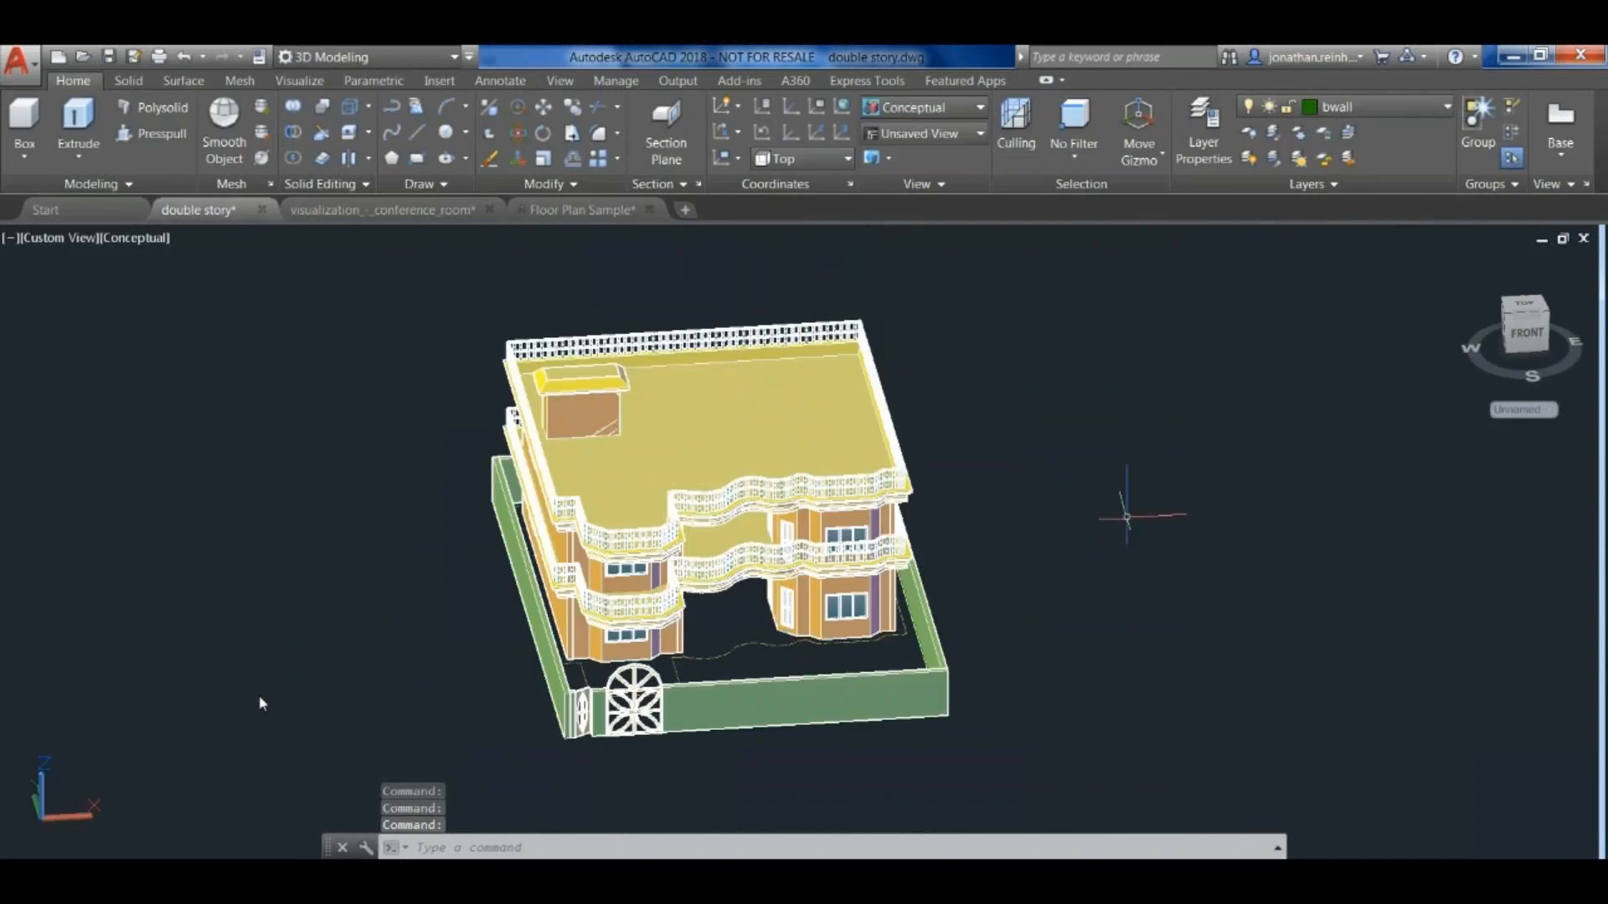
click(926, 108)
click(1169, 158)
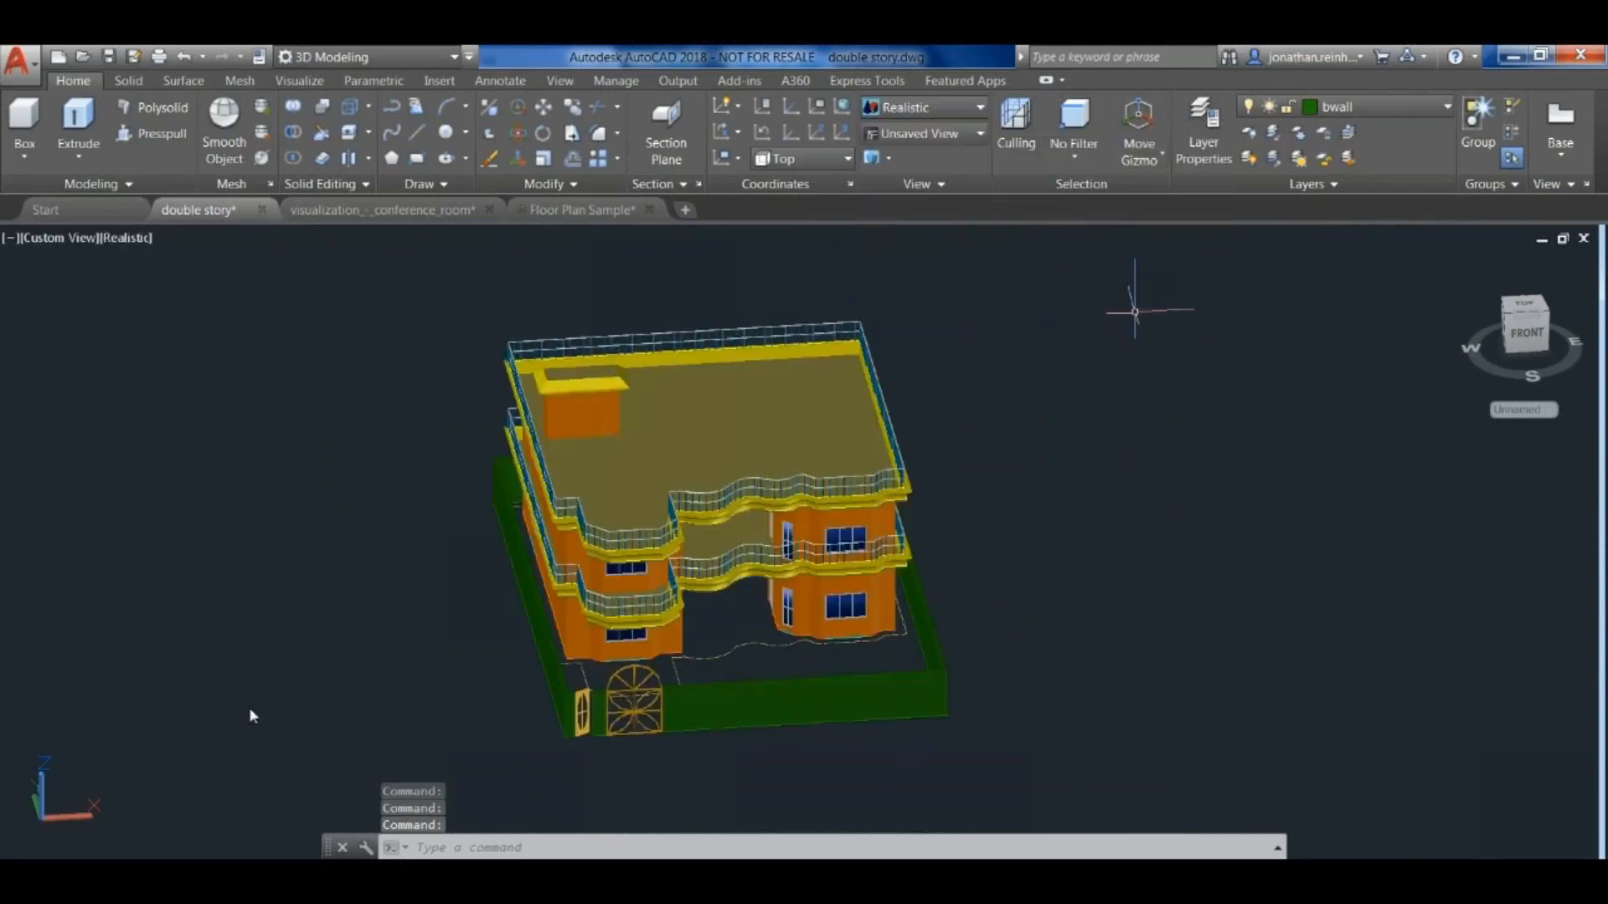
shift+middle_drag(586, 705, 740, 688)
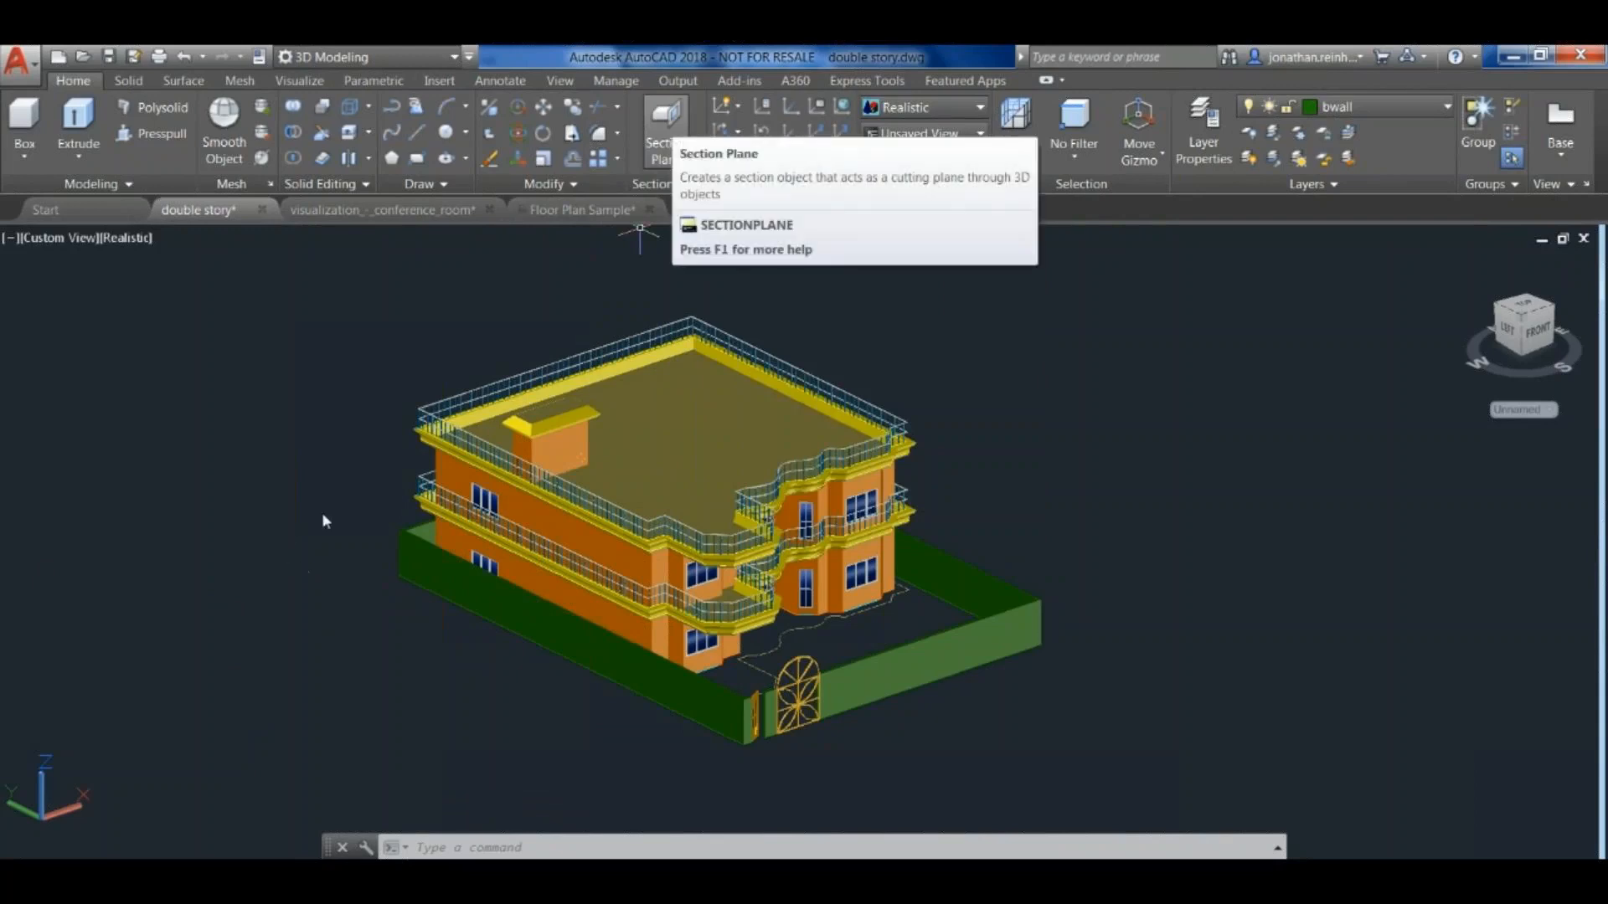
- Create a section plane on the house's long side wall and move it inward so it cuts through the building
click(668, 125)
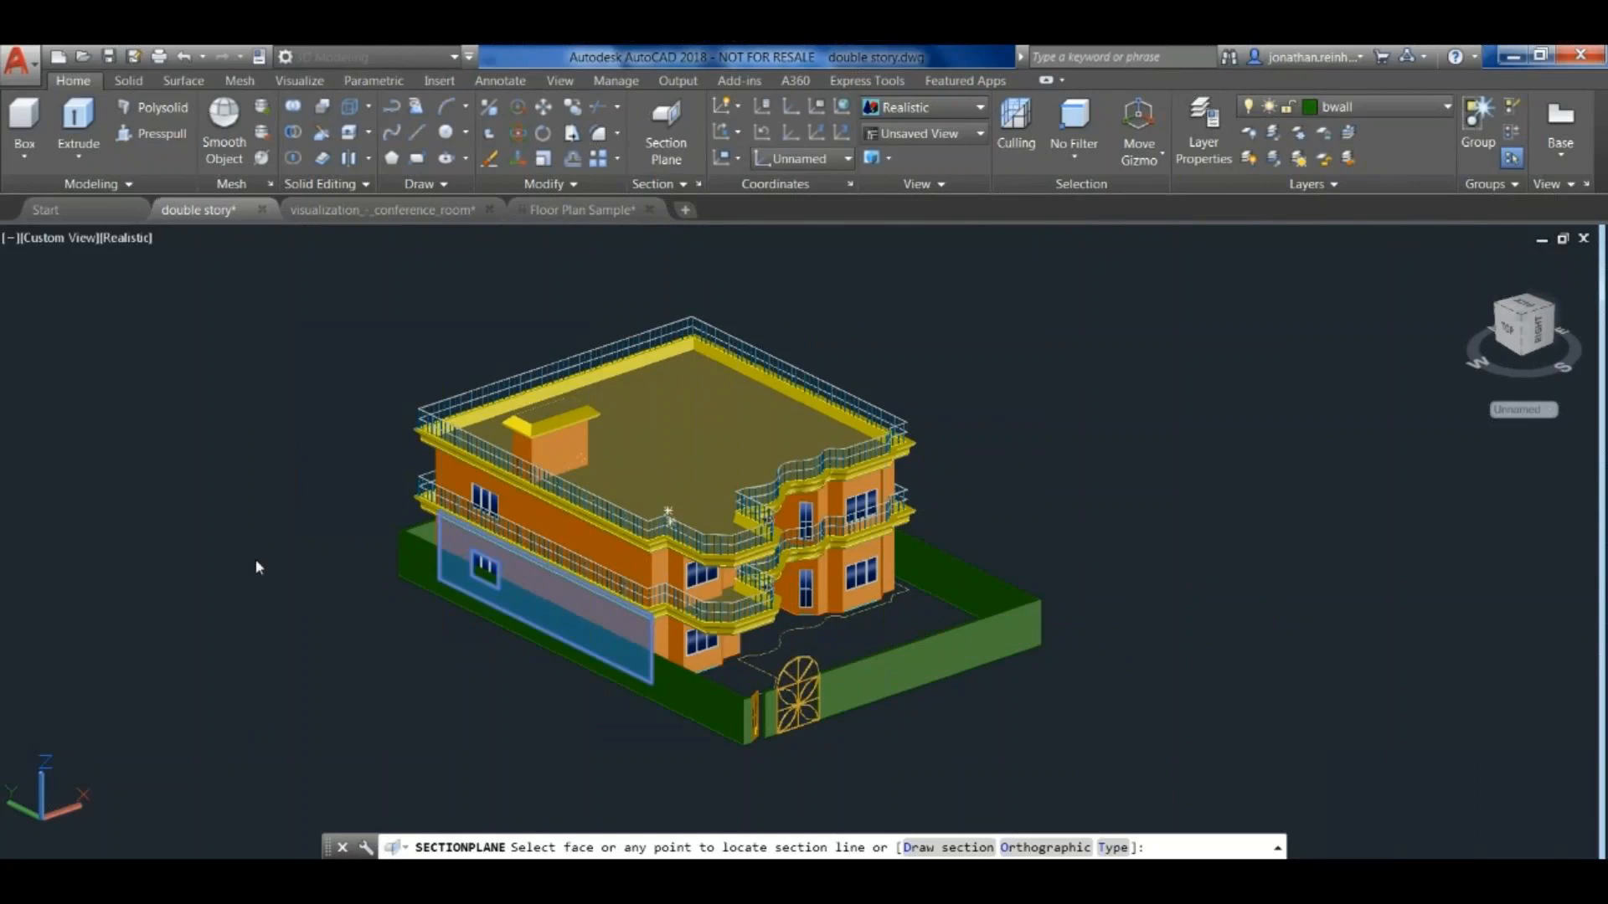
click(740, 647)
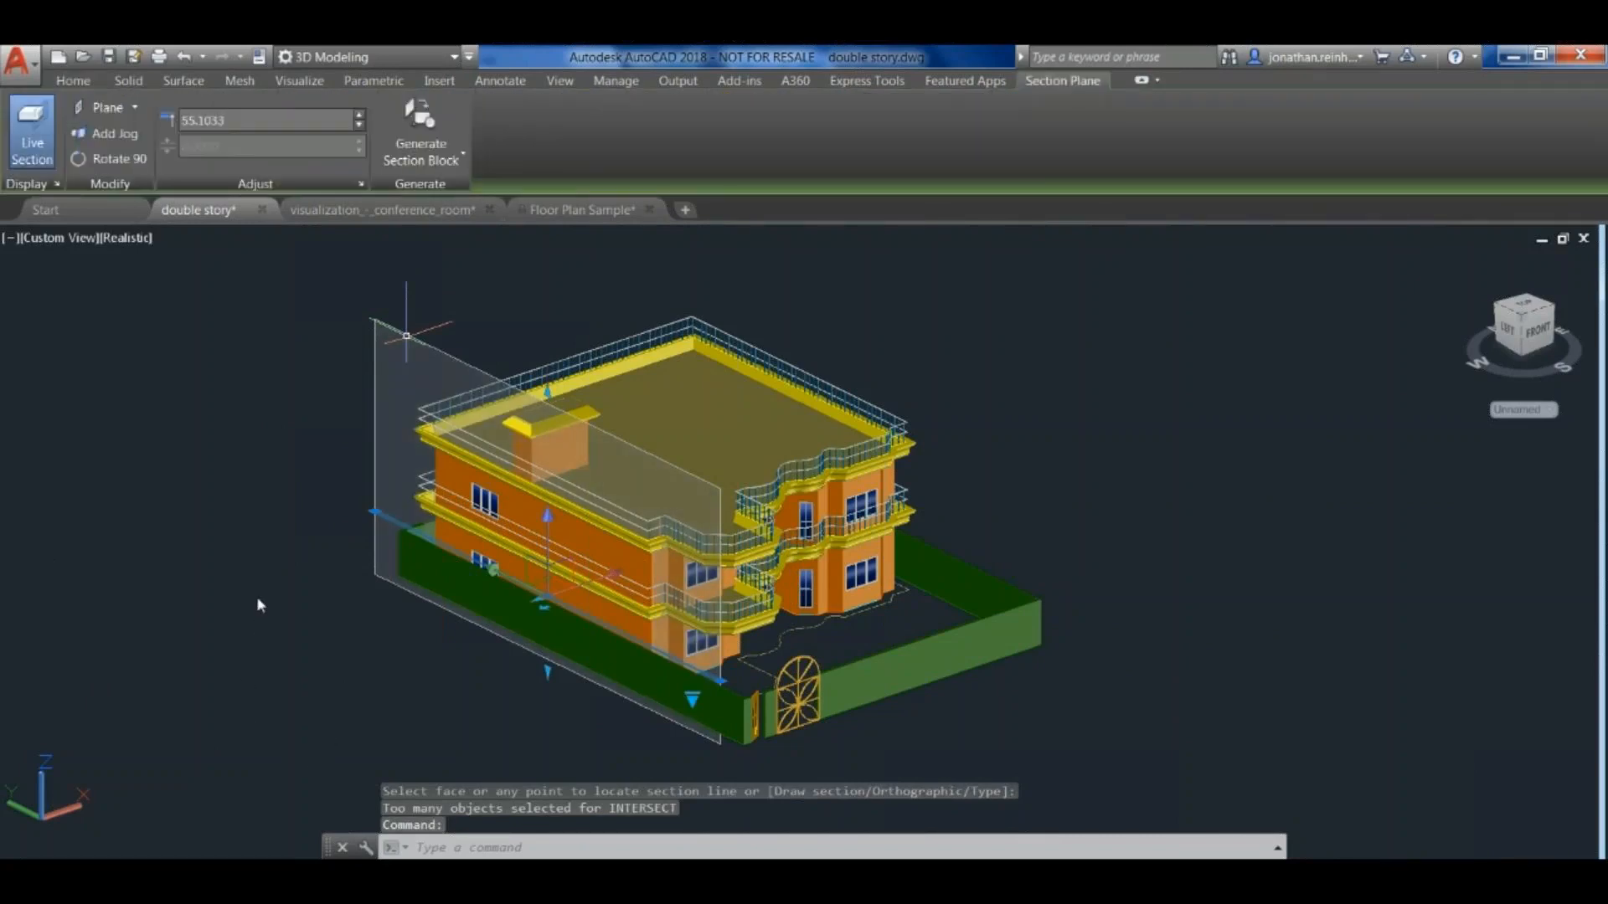
click(563, 555)
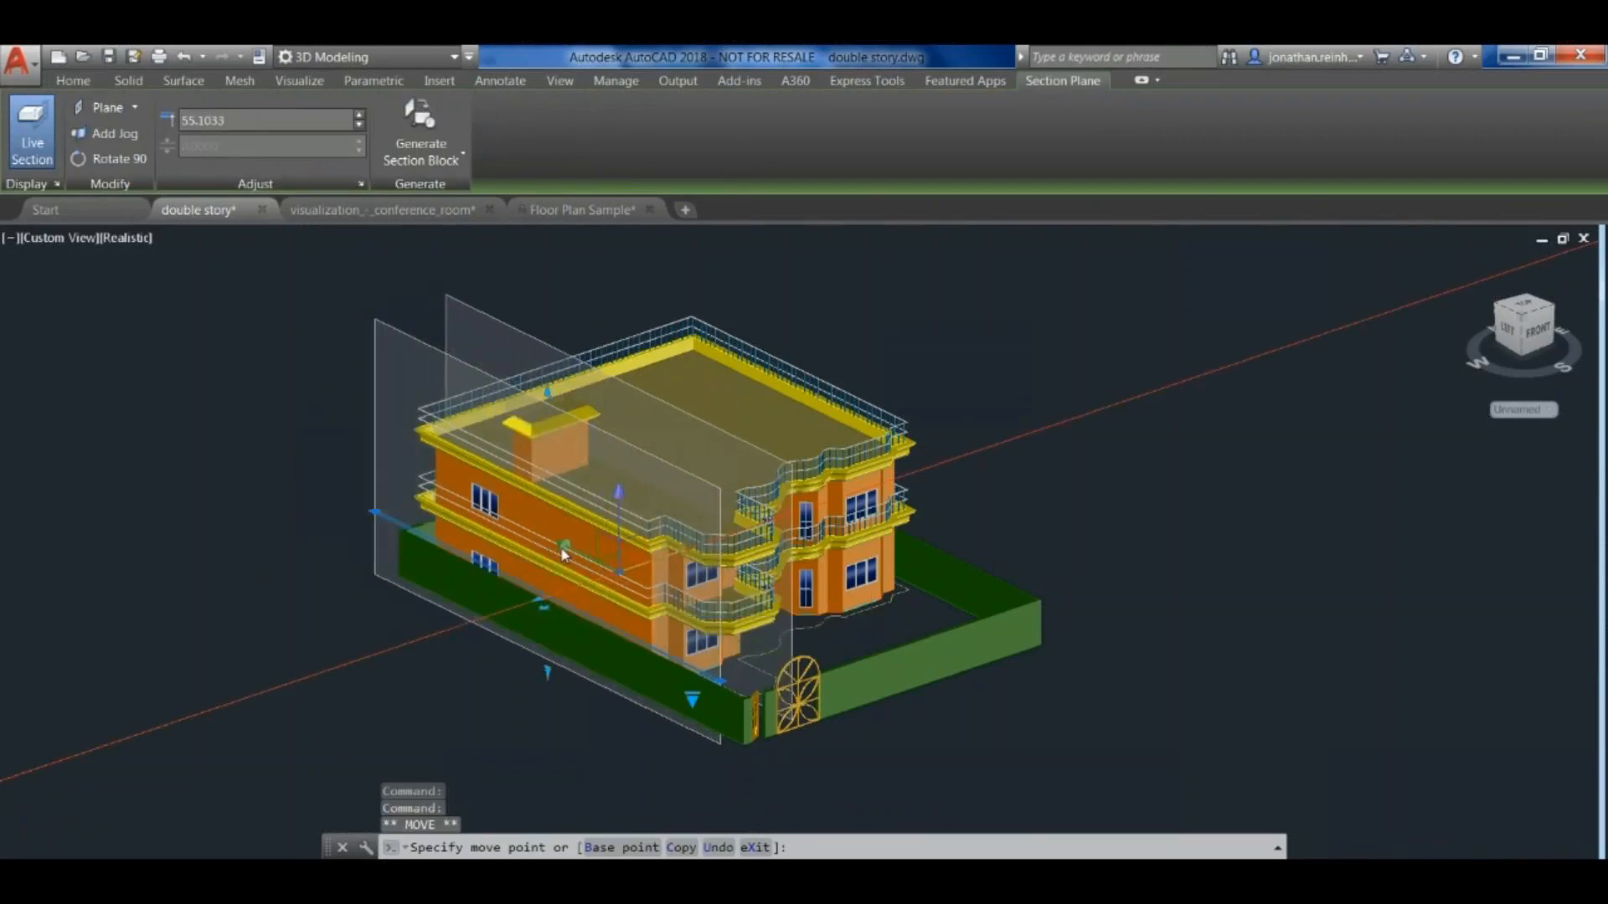
click(563, 556)
key(Escape)
click(562, 556)
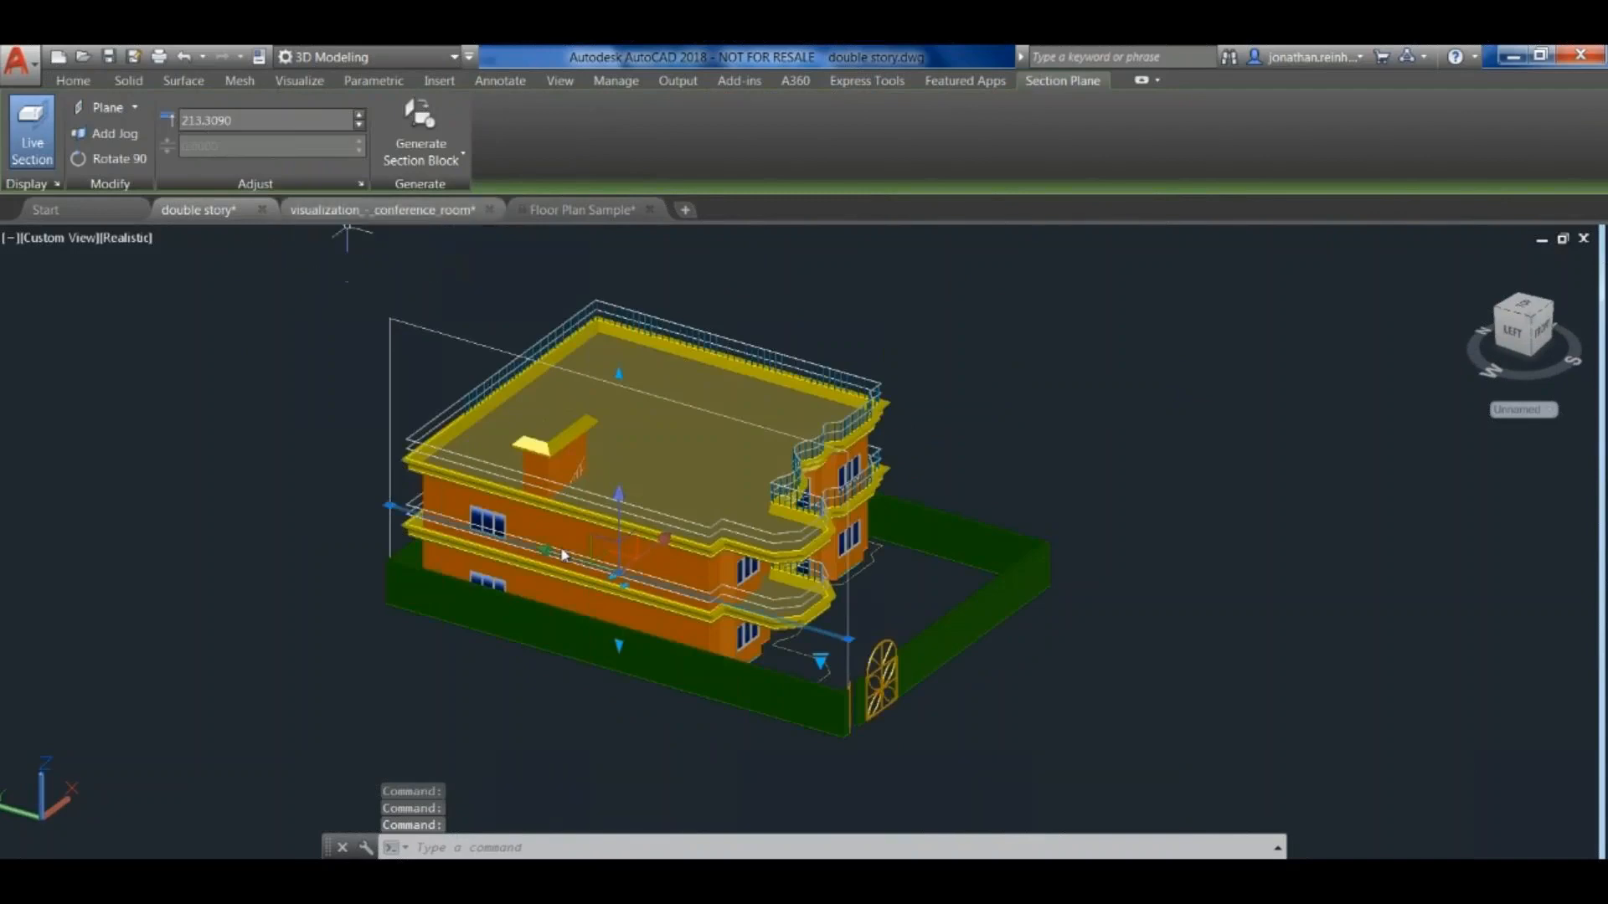
- Generate a 2D section/elevation block of all objects from the section plane and insert it beside the house at X scale 1 with matching Y scale
click(421, 158)
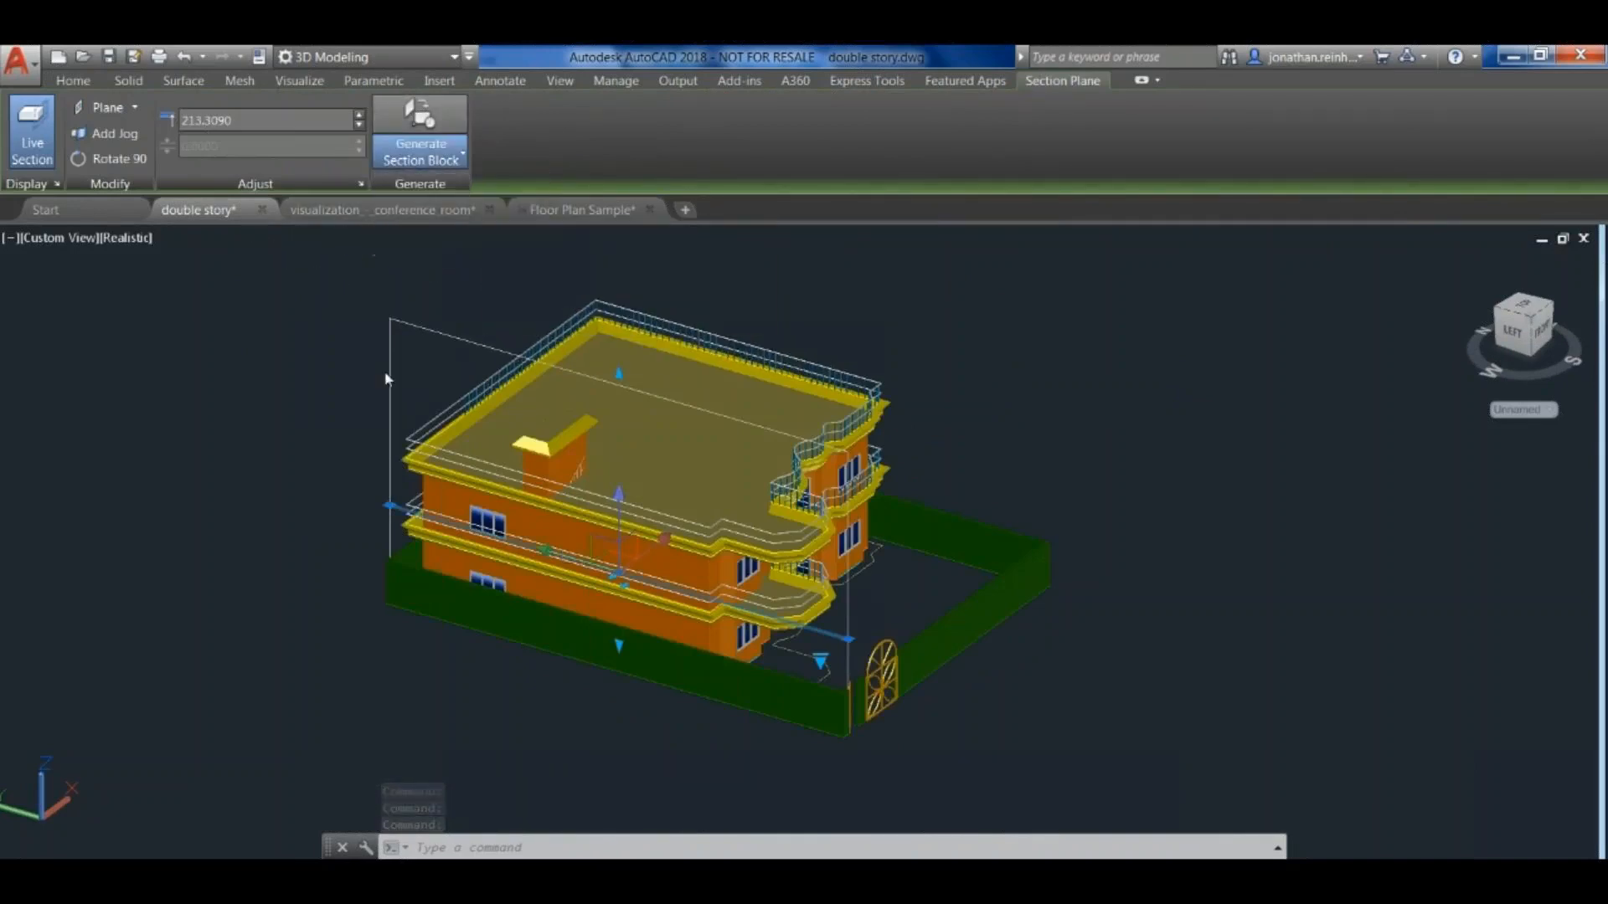
click(469, 191)
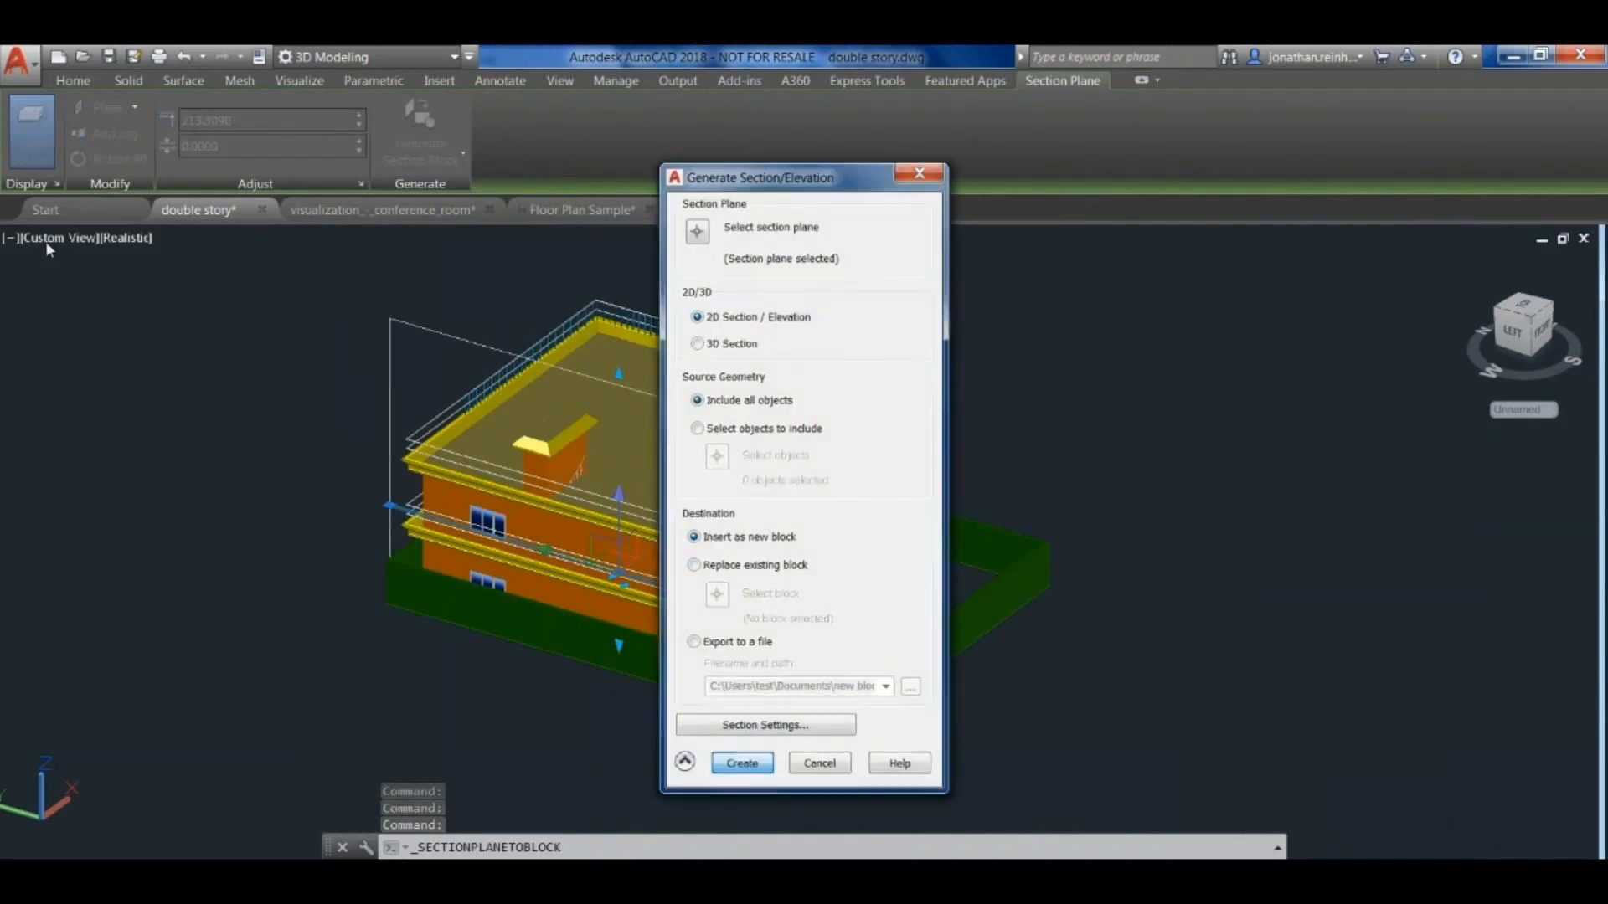
key(Return)
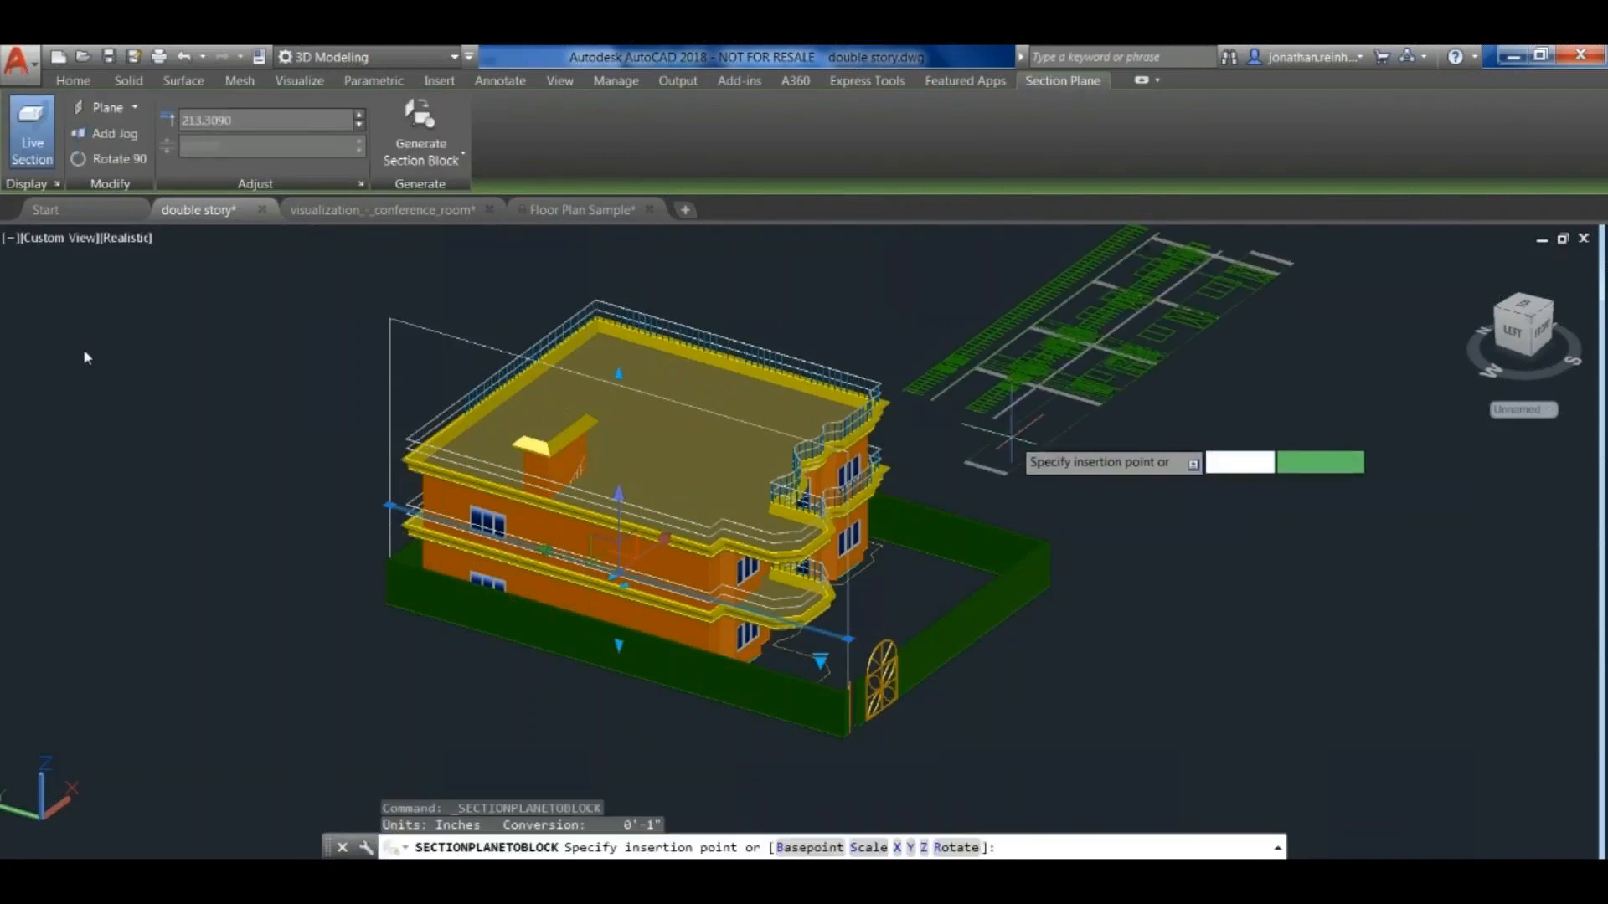
scroll(1011, 433, down, 2)
scroll(1010, 444, down, 2)
middle_drag(1010, 444, 794, 517)
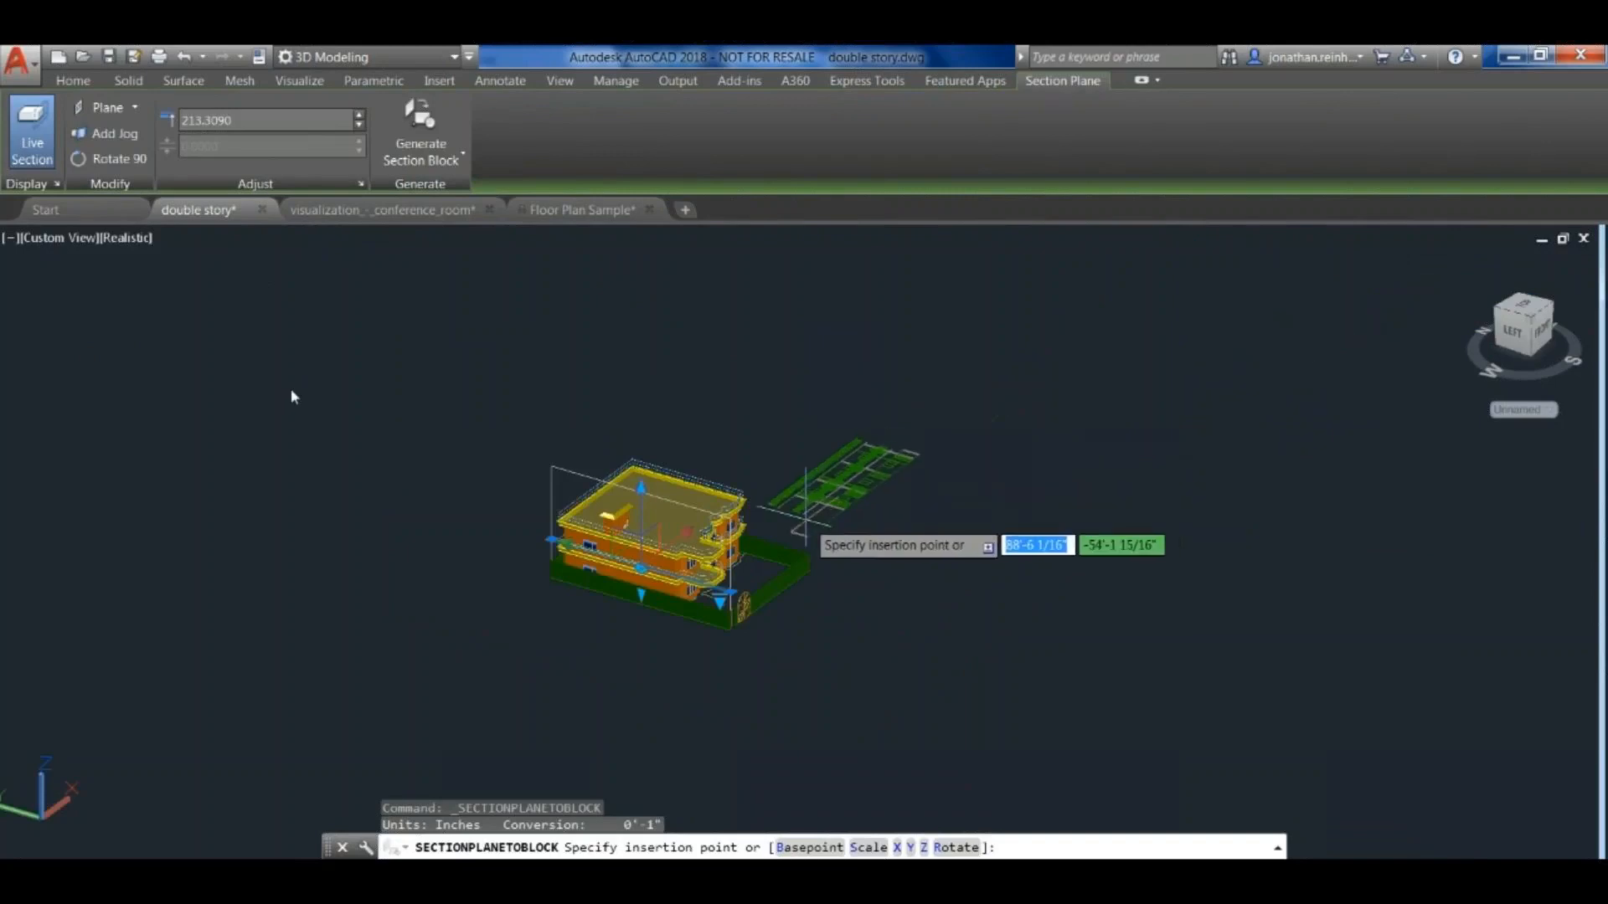
click(801, 506)
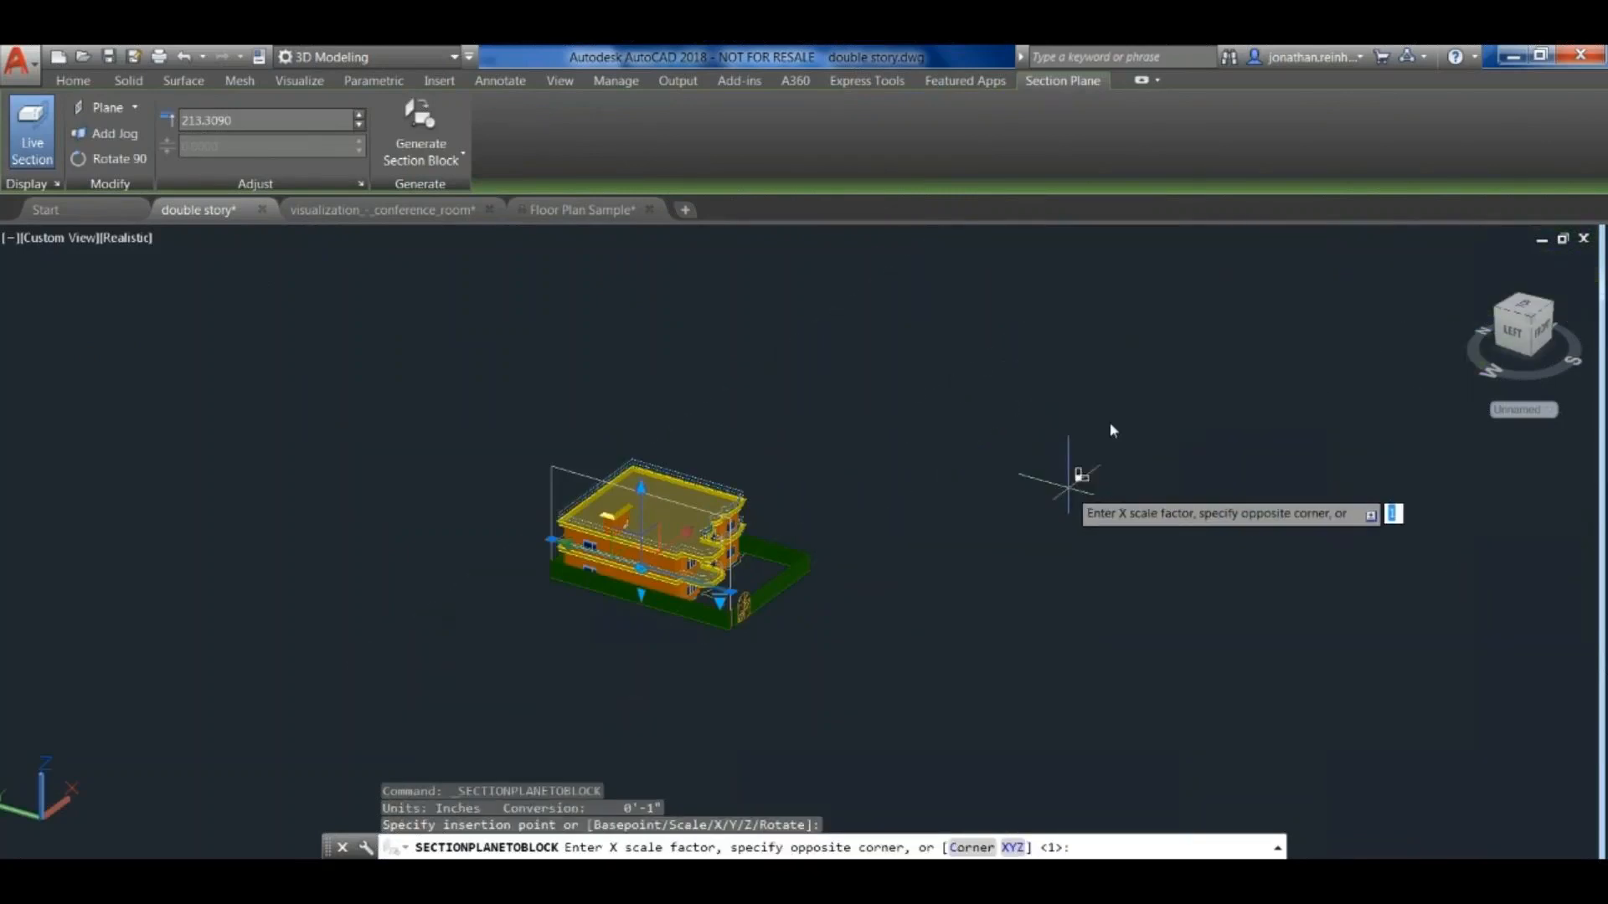
key(Return)
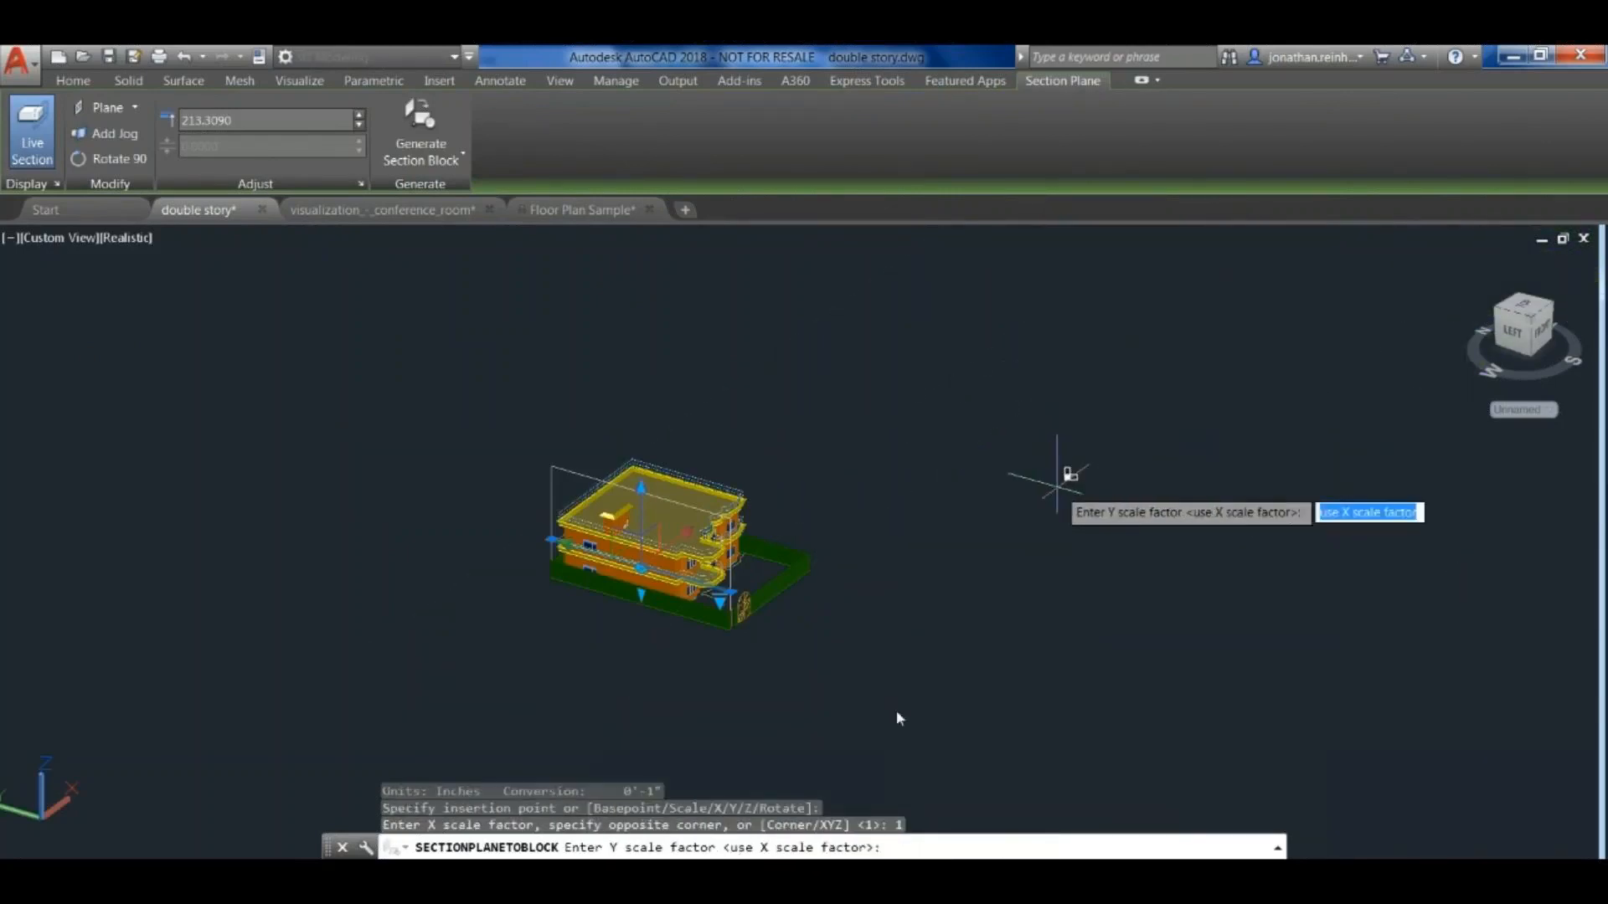
key(Return)
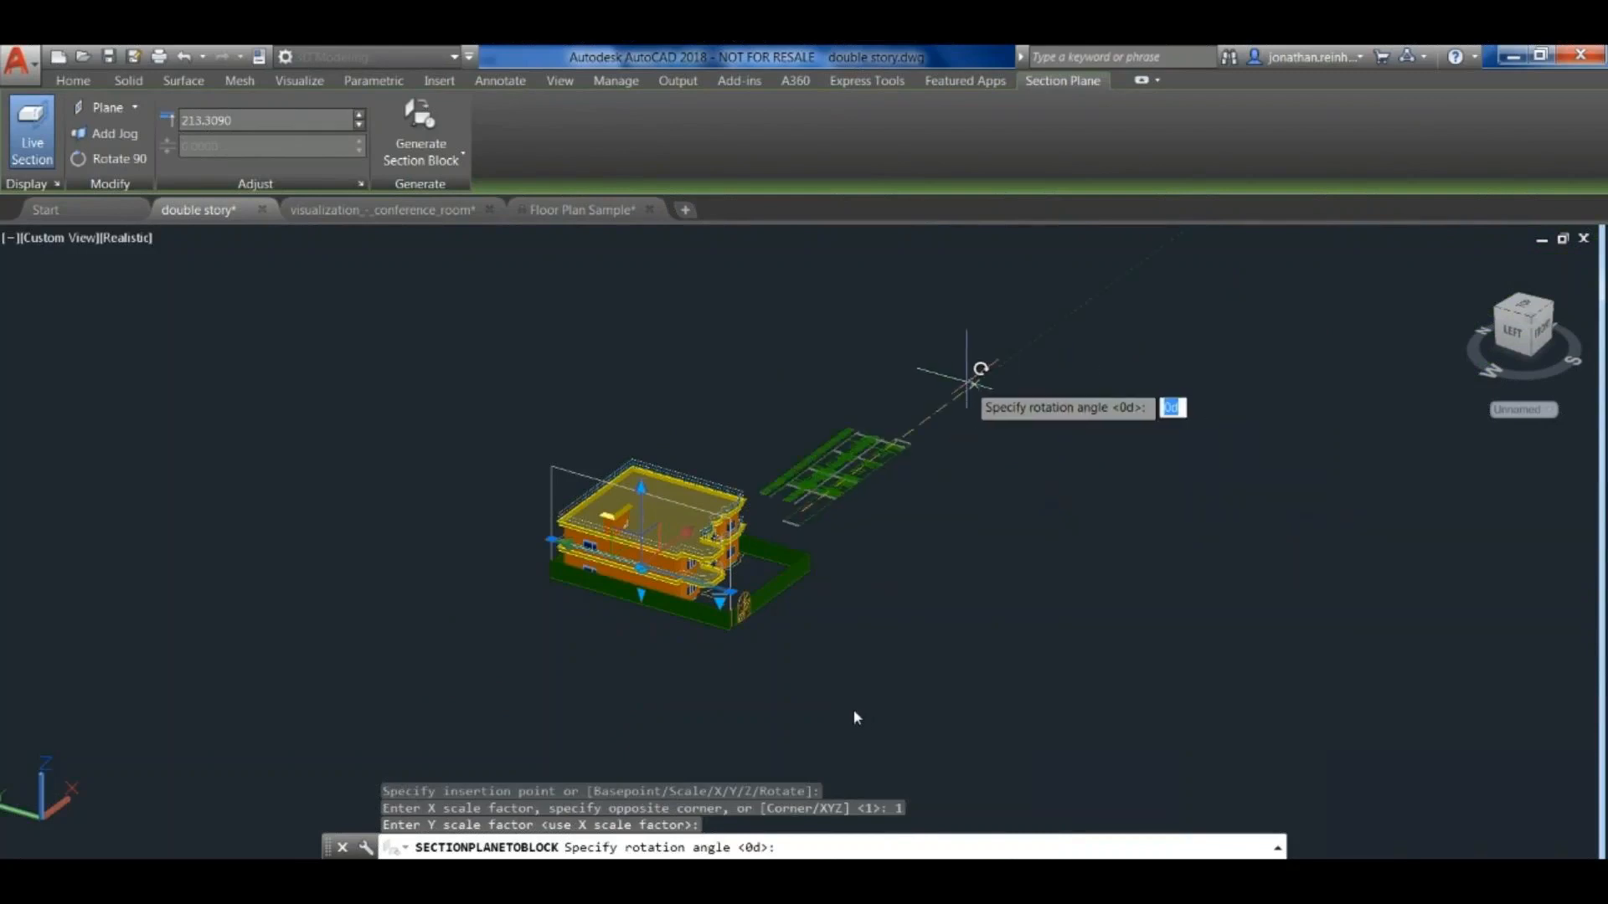
key(Escape)
key(Escape)
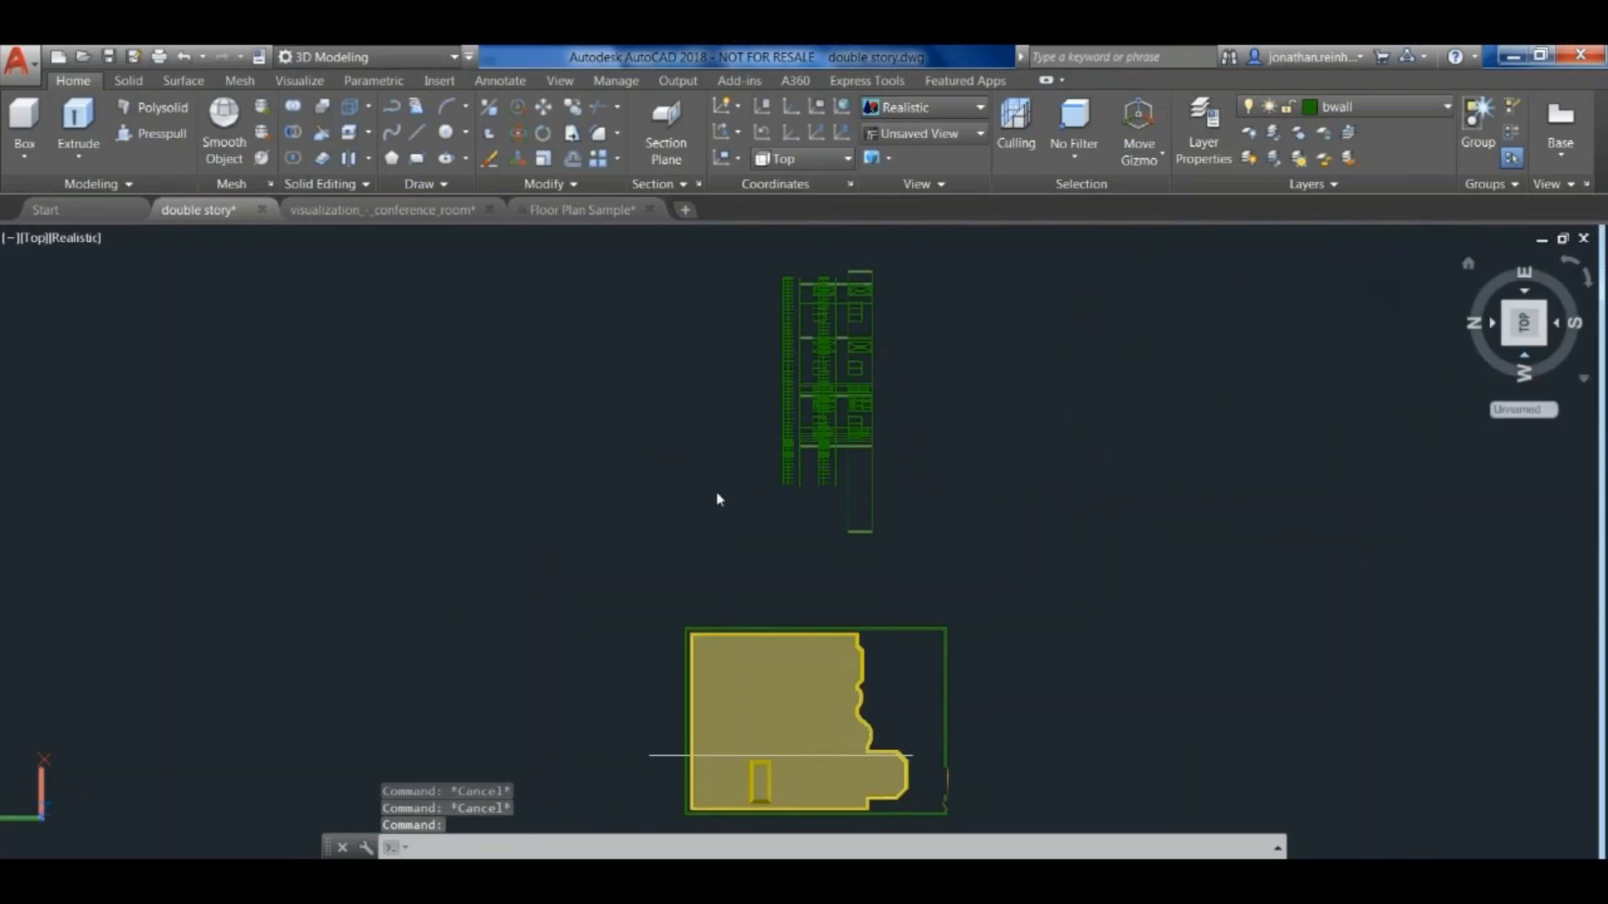
- Examine the 2D section block beside the house in the Top view, including its railing, window and wall details
click(1525, 356)
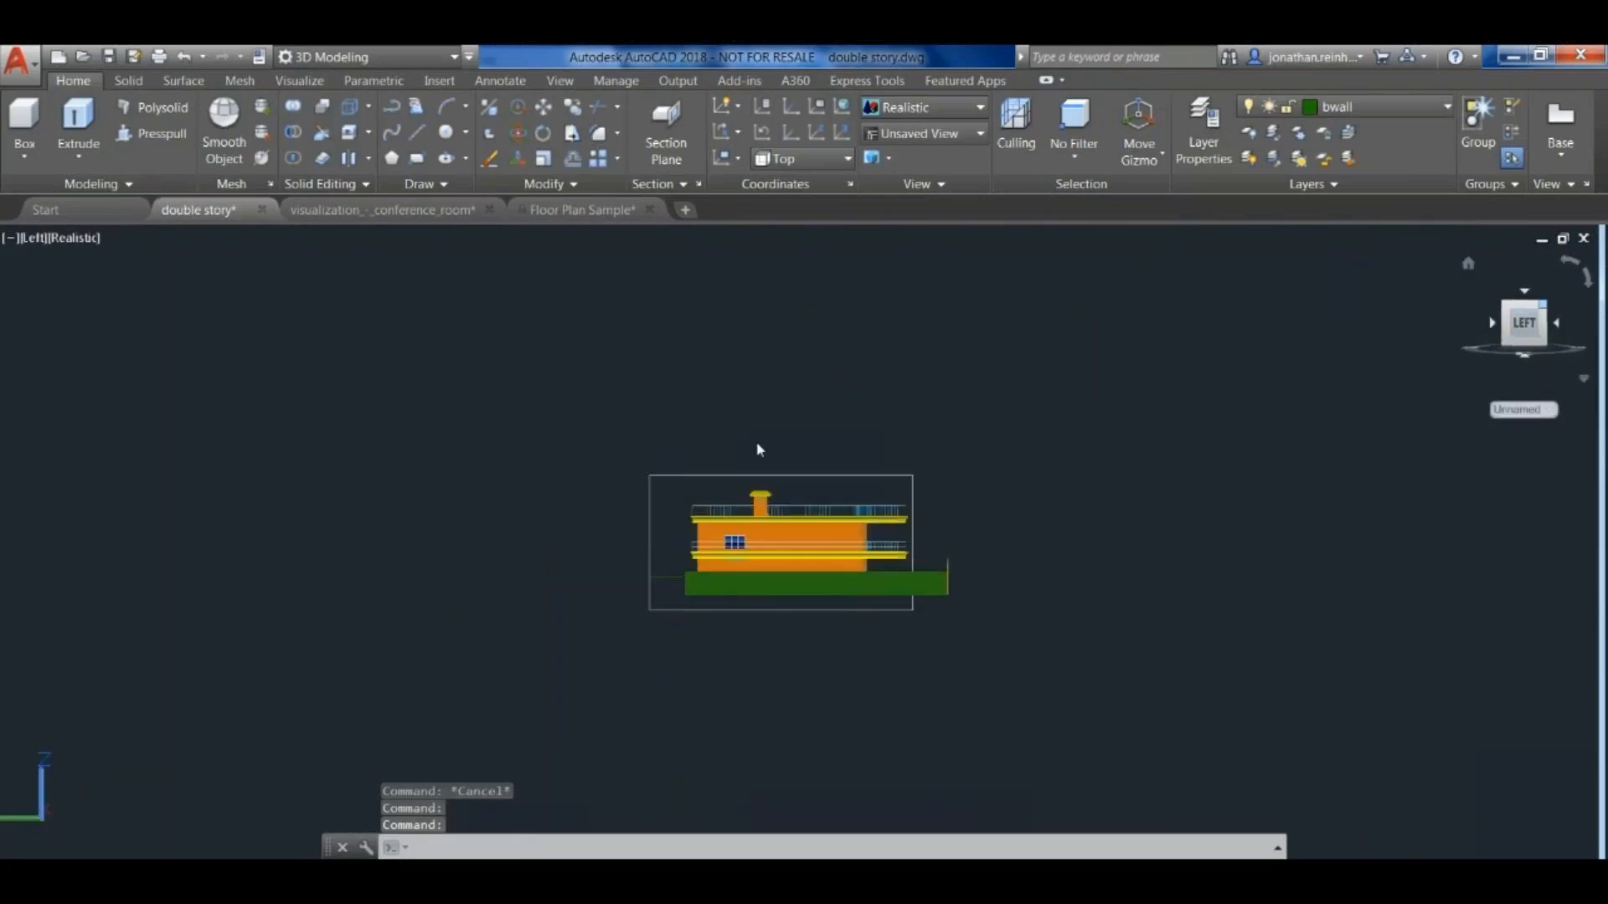
click(1543, 305)
click(1524, 305)
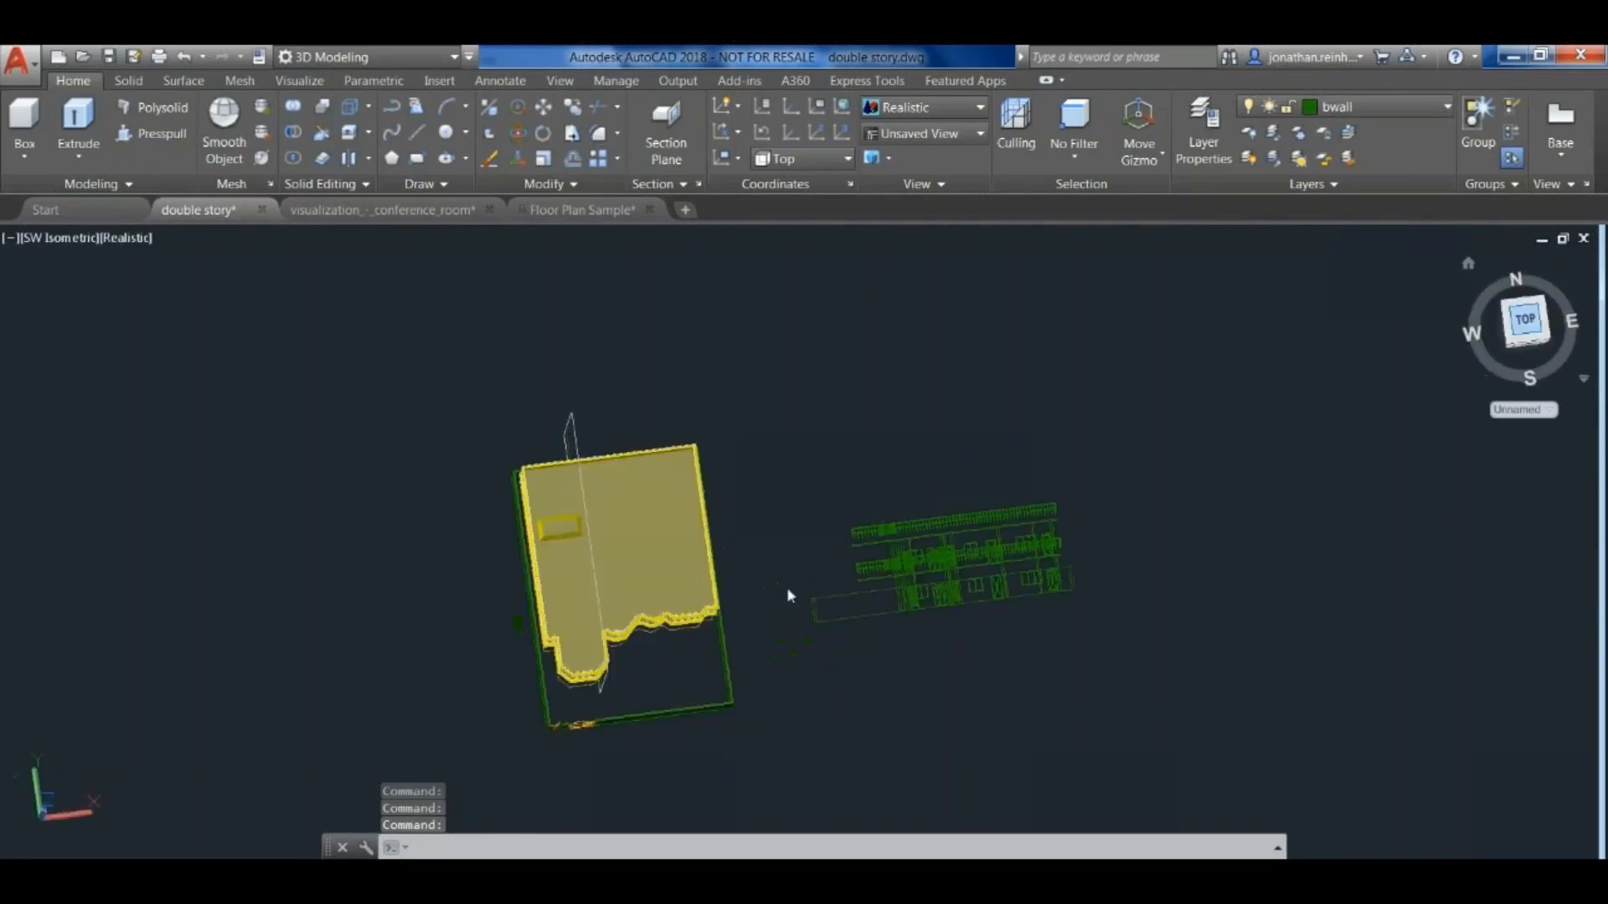
scroll(1016, 588, up, 2)
scroll(1226, 575, up, 2)
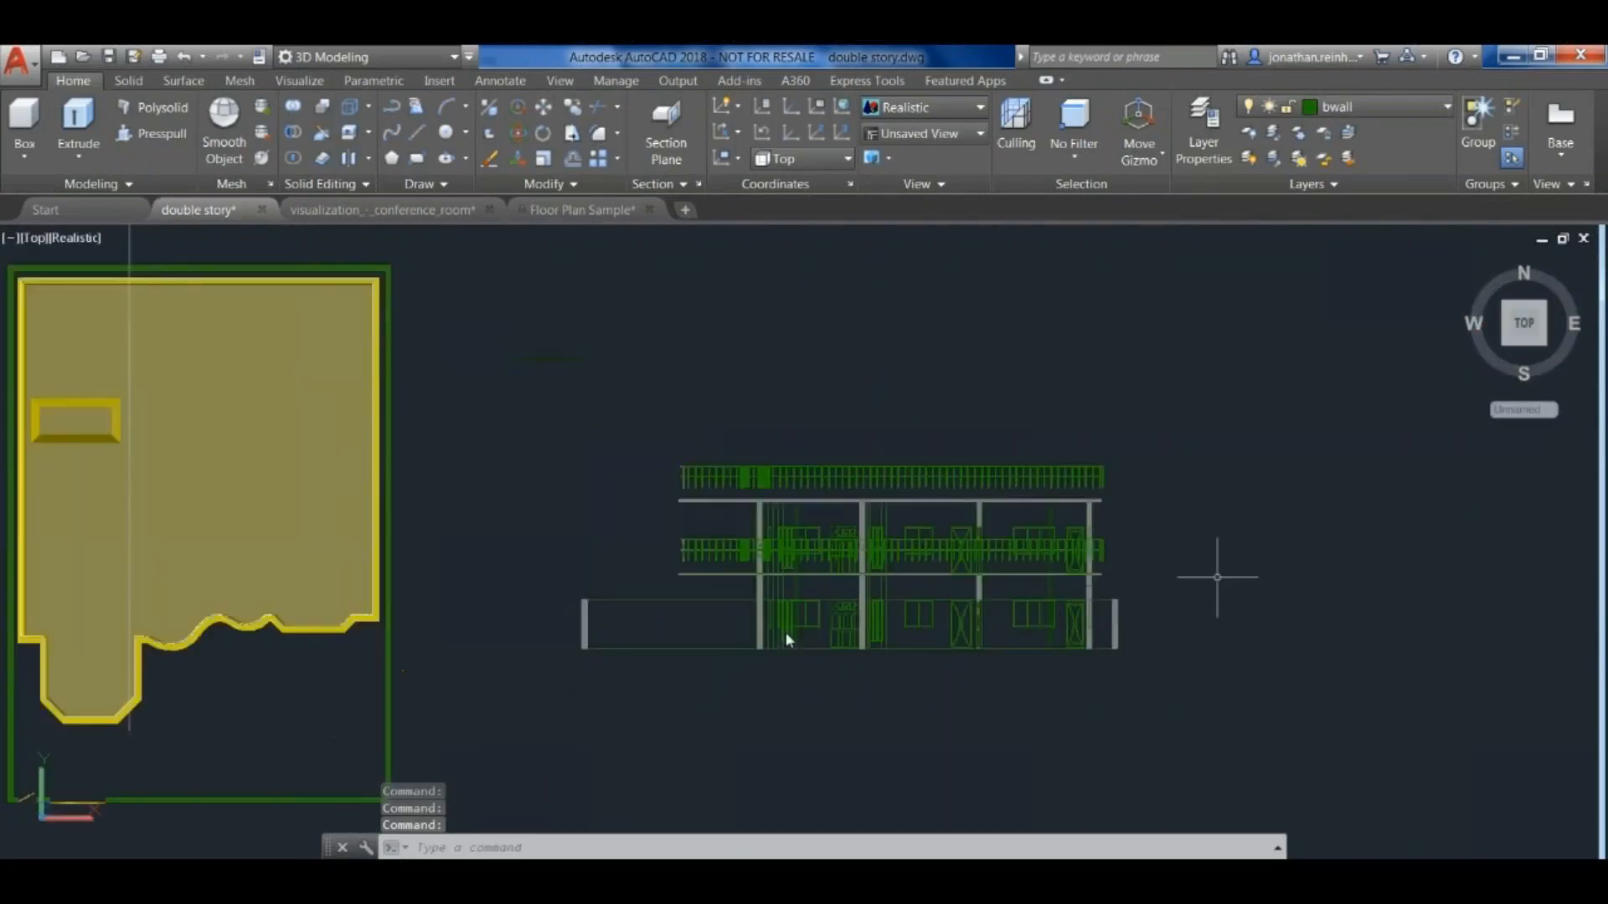
scroll(1140, 605, down, 3)
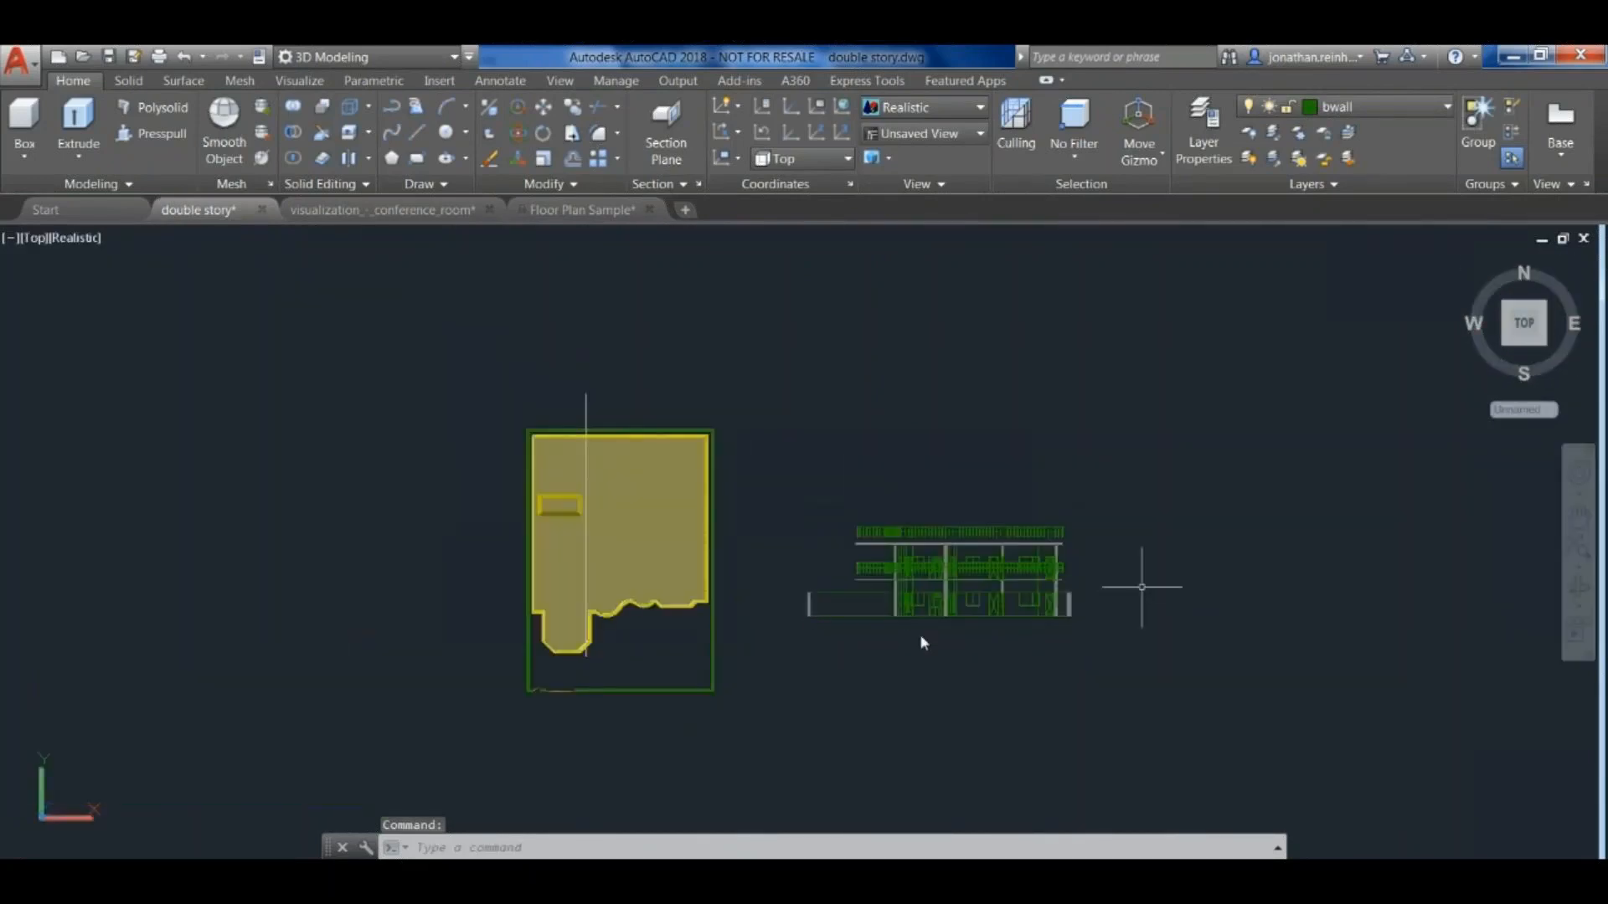
scroll(1085, 593, up, 8)
scroll(1093, 716, up, 5)
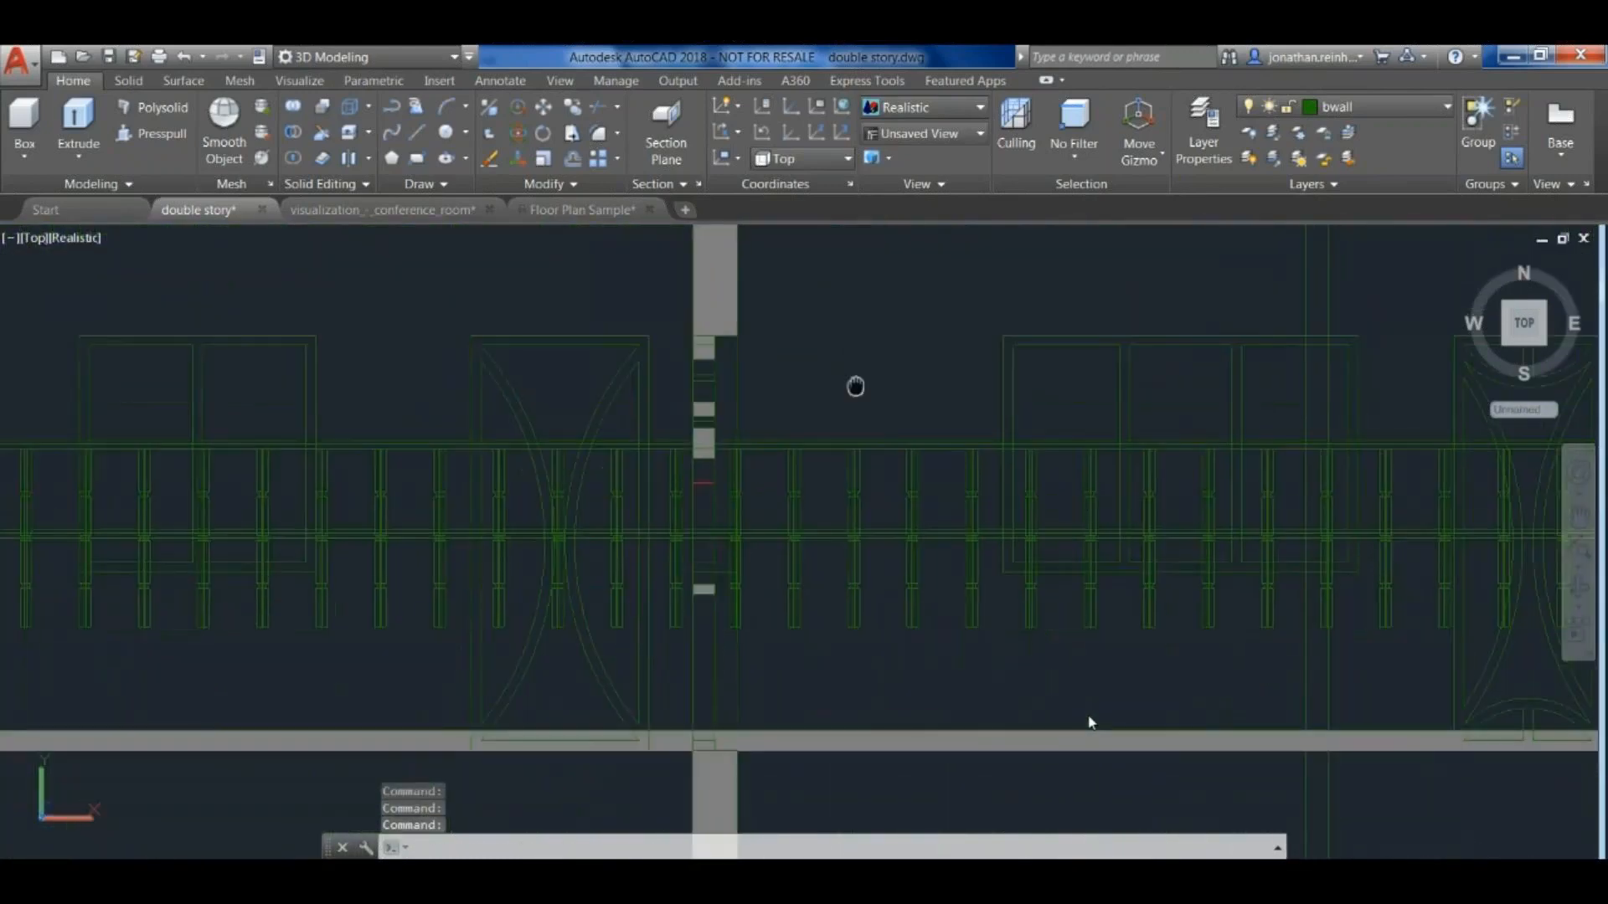
- Set the visual style to Shaded with edges and check how the section block's lines and cut walls look
click(930, 107)
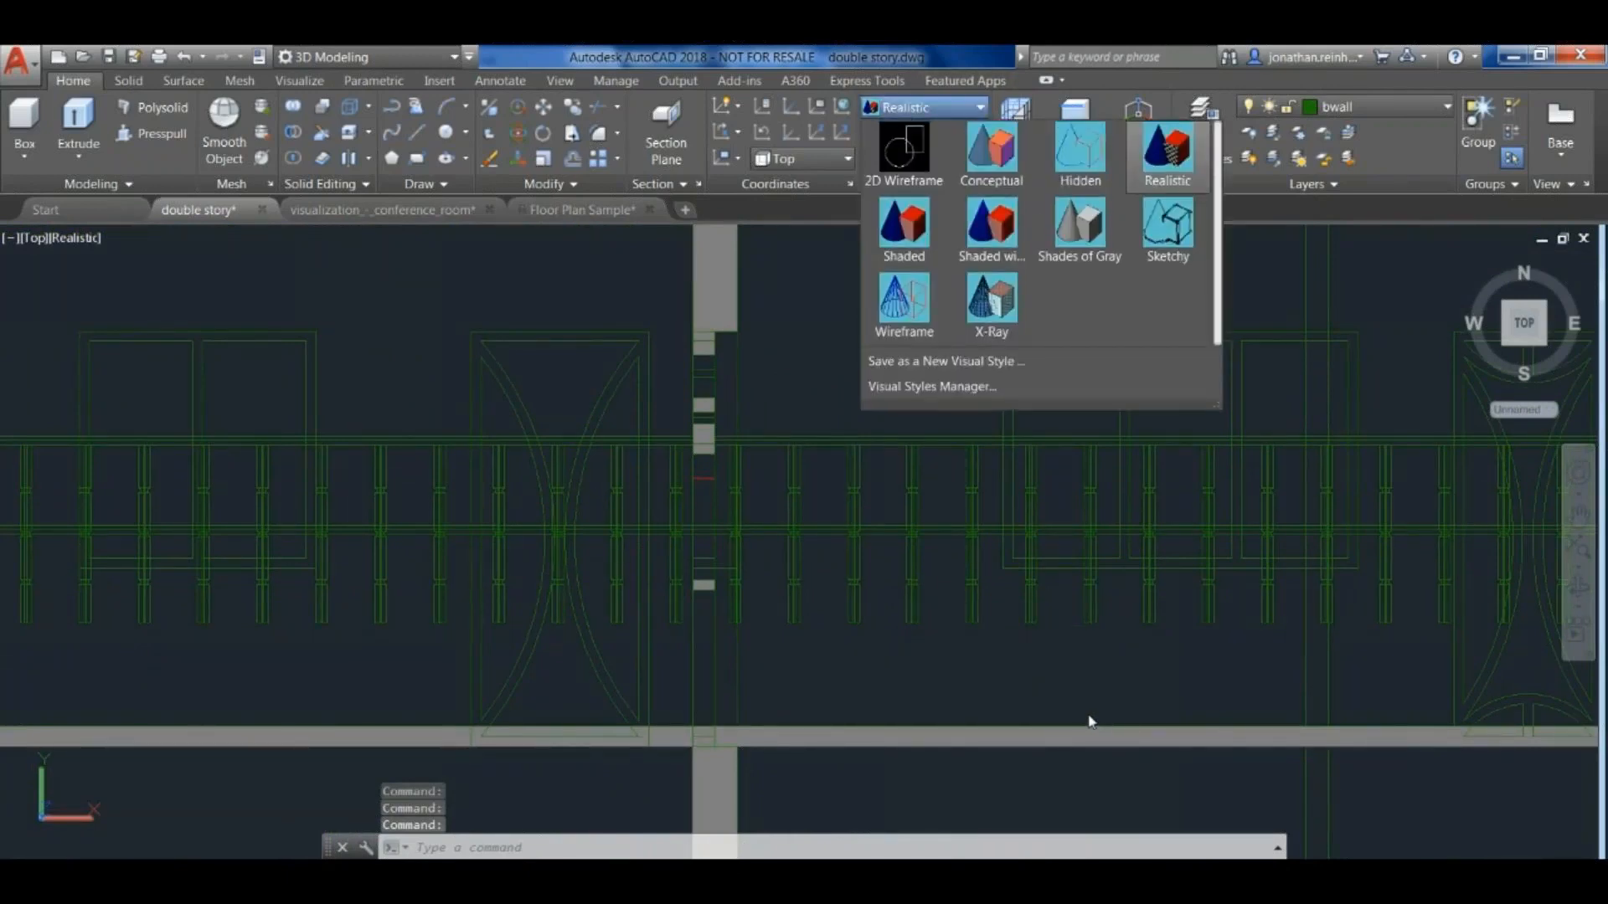
click(992, 226)
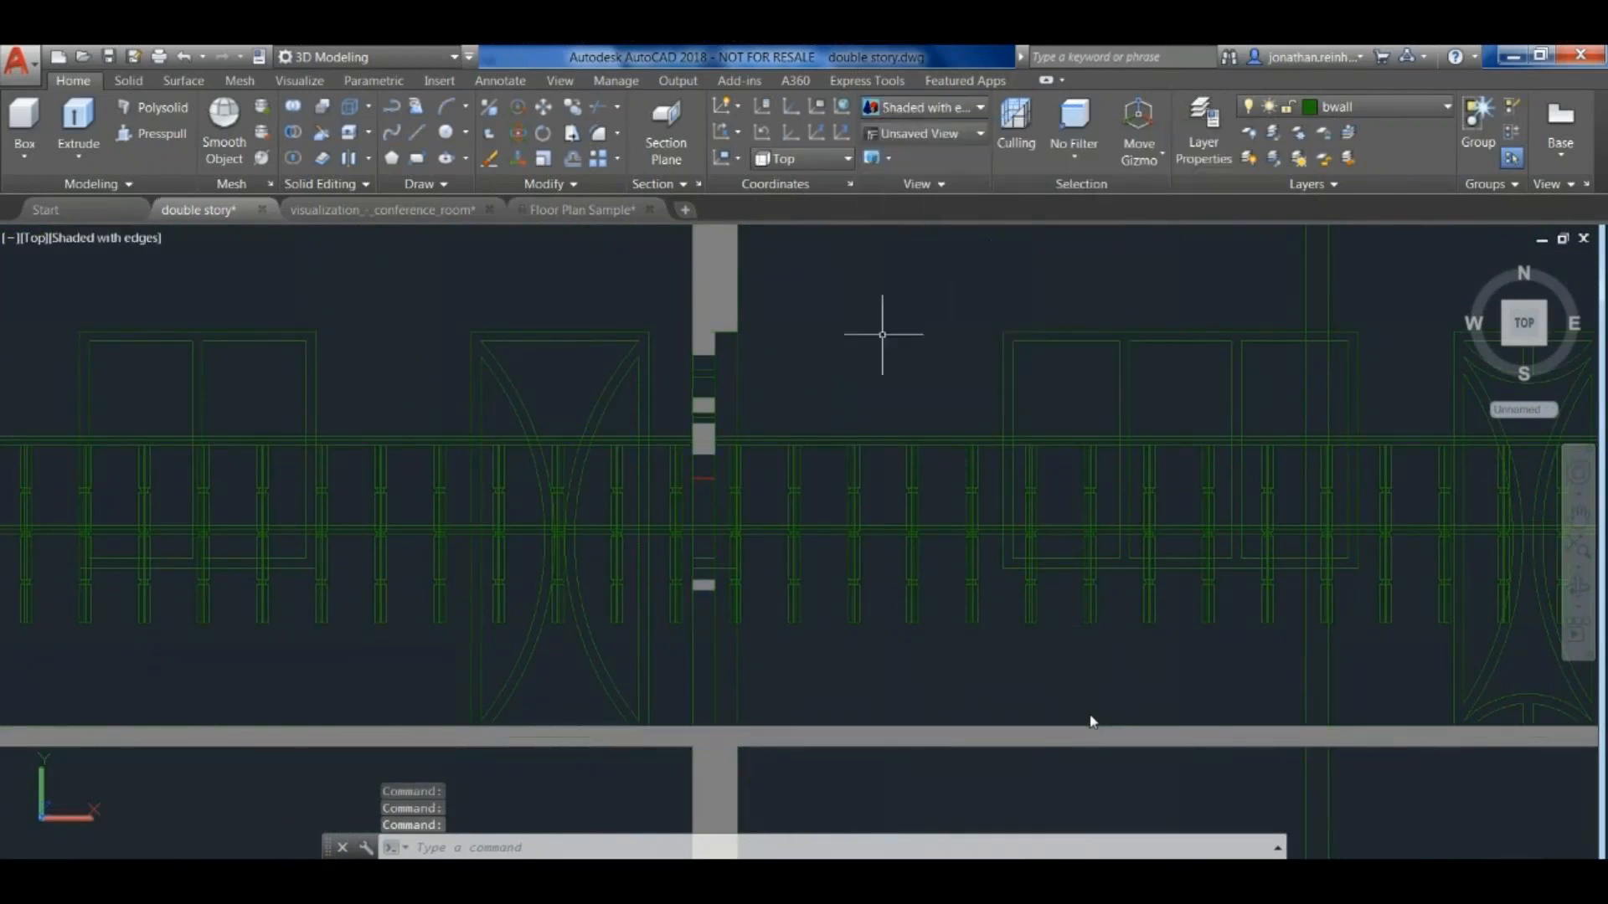
click(929, 107)
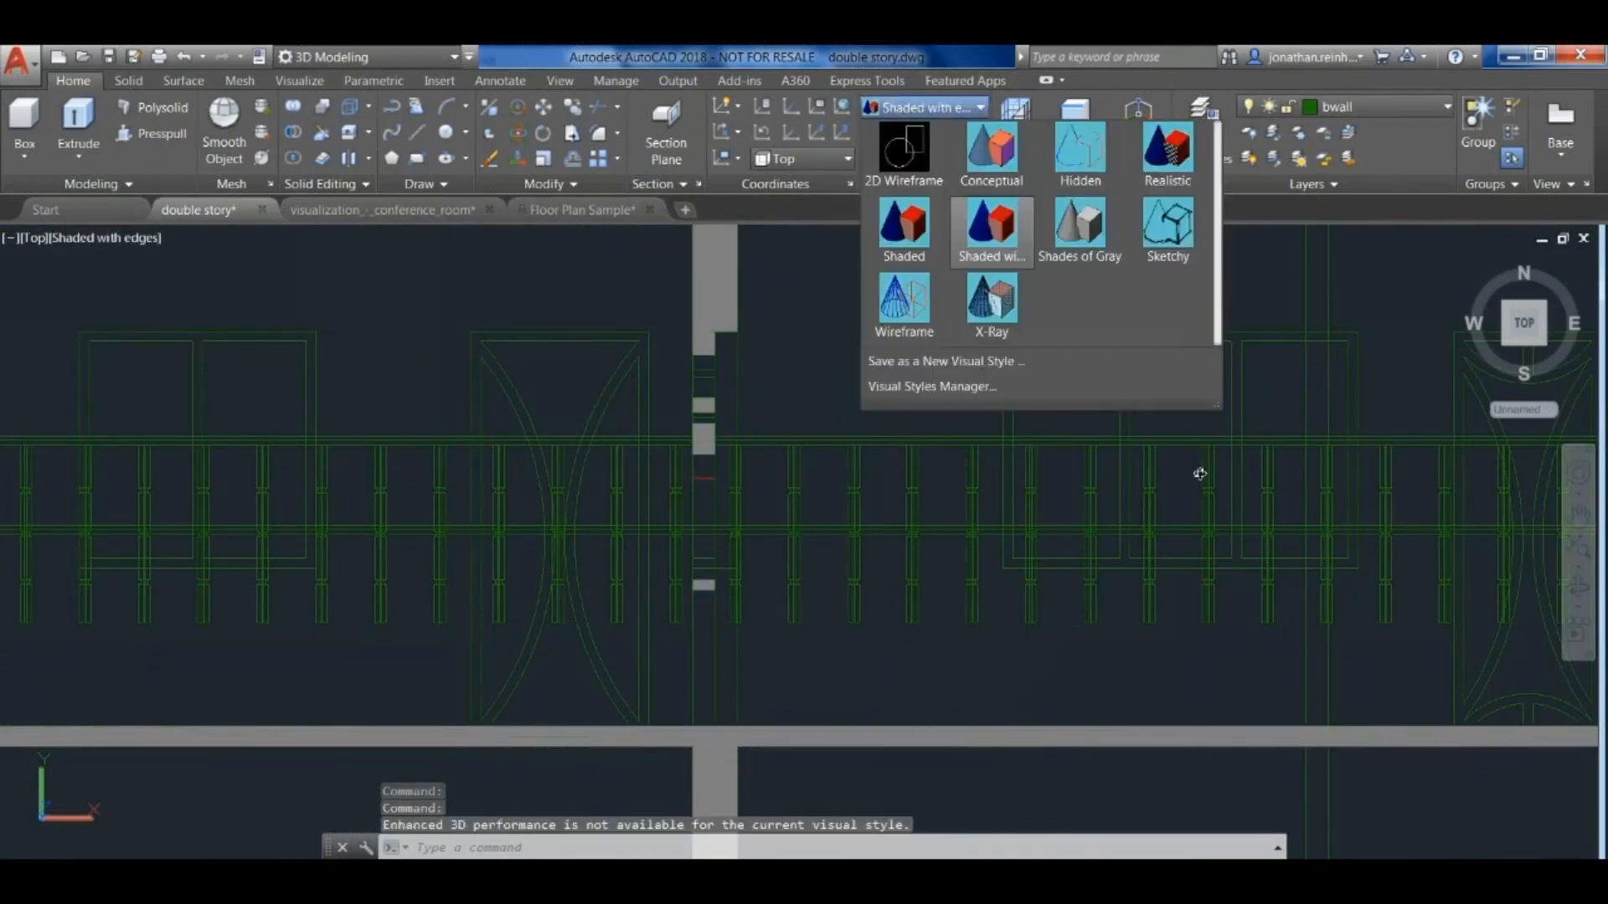
click(787, 268)
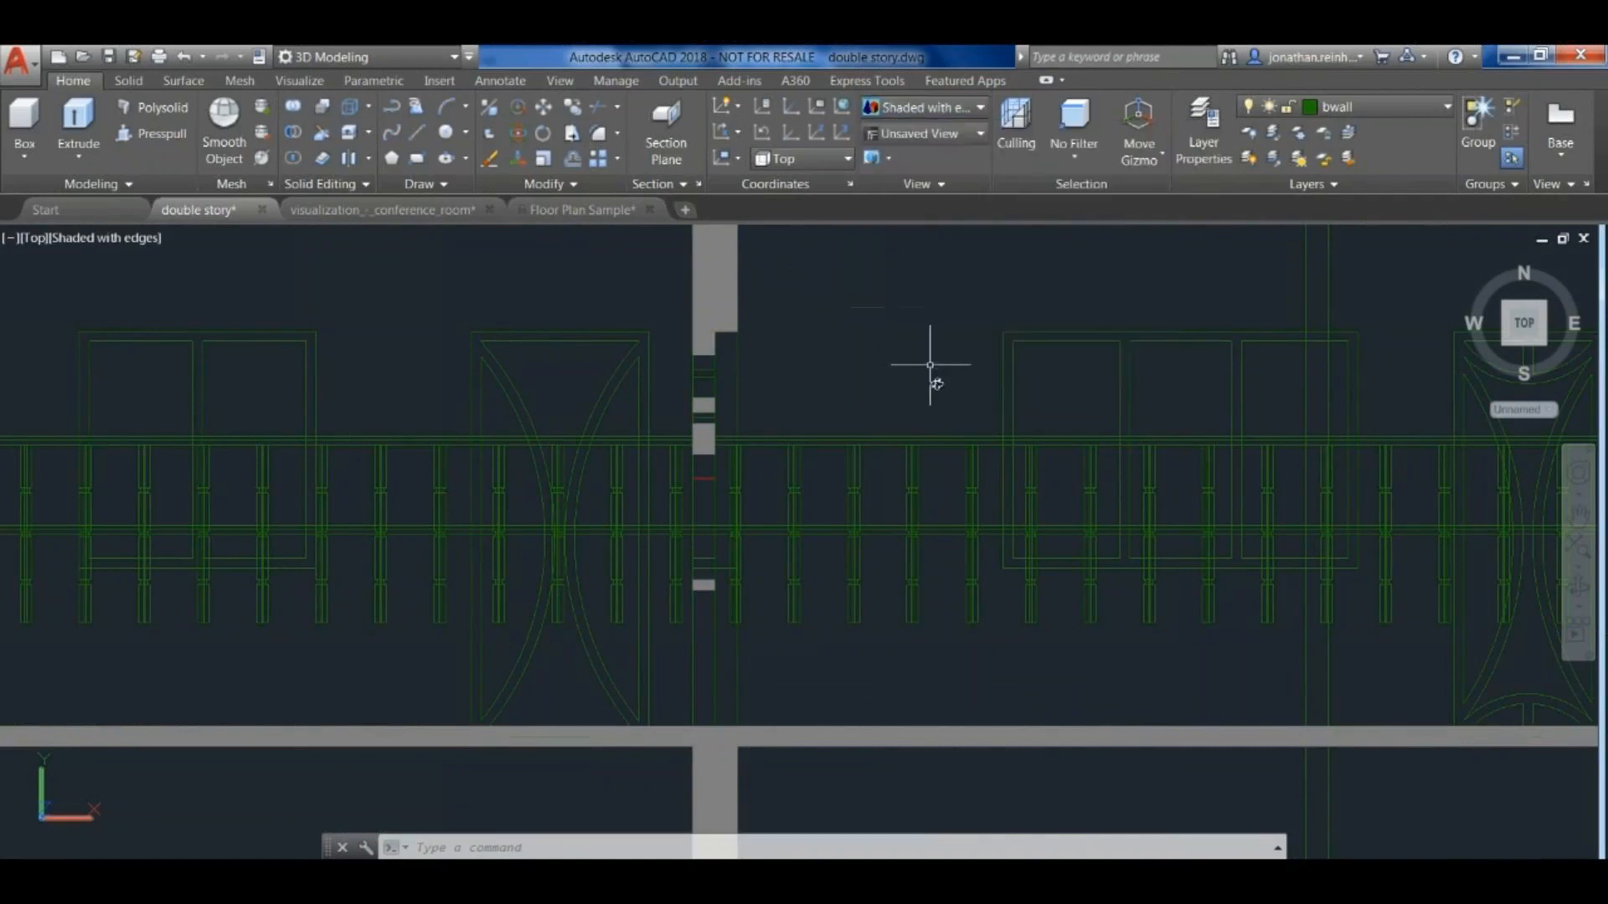
scroll(879, 398, down, 4)
middle_drag(885, 335, 969, 397)
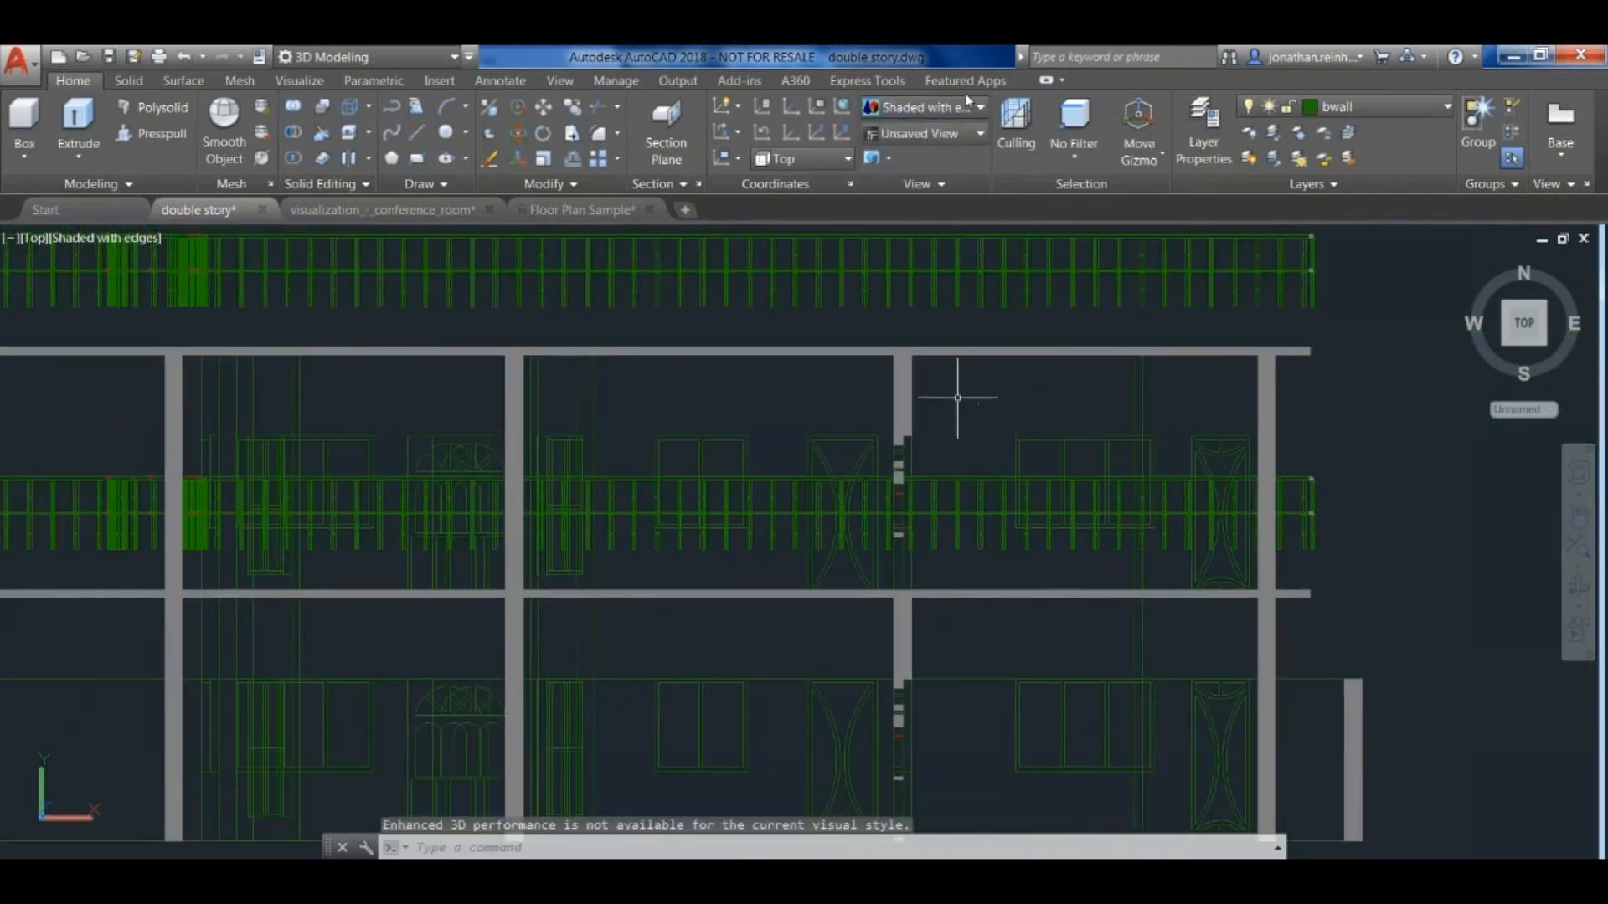
- Return to the SW Isometric view and delete the section plane running through the house
scroll(888, 474, down, 2)
scroll(502, 459, down, 2)
middle_drag(503, 459, 973, 499)
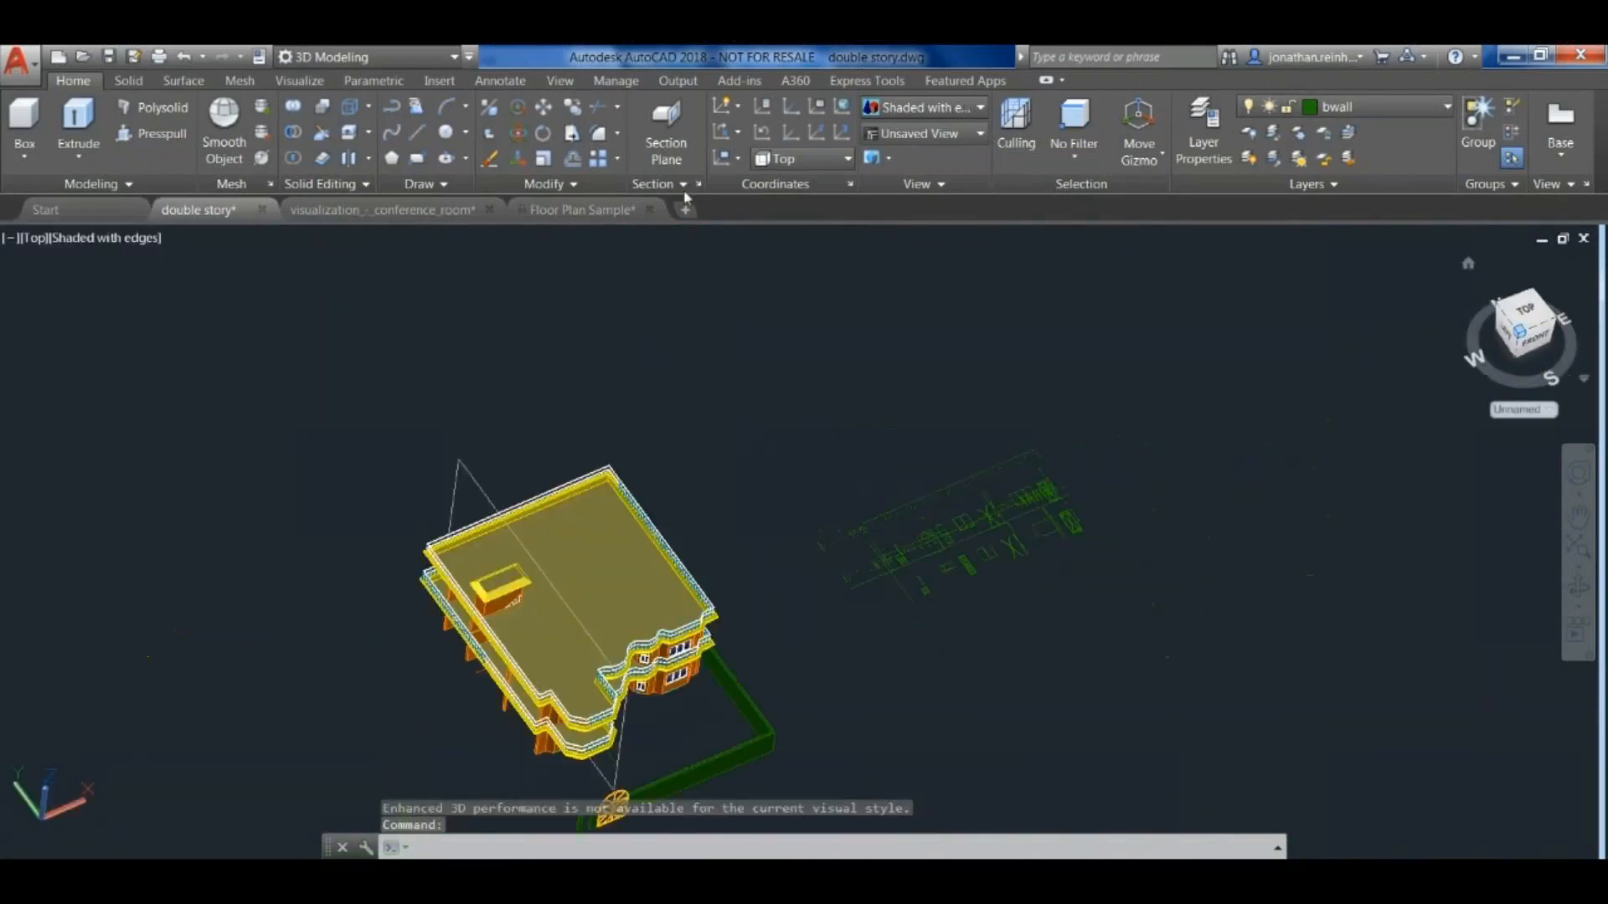
middle_drag(822, 497, 847, 395)
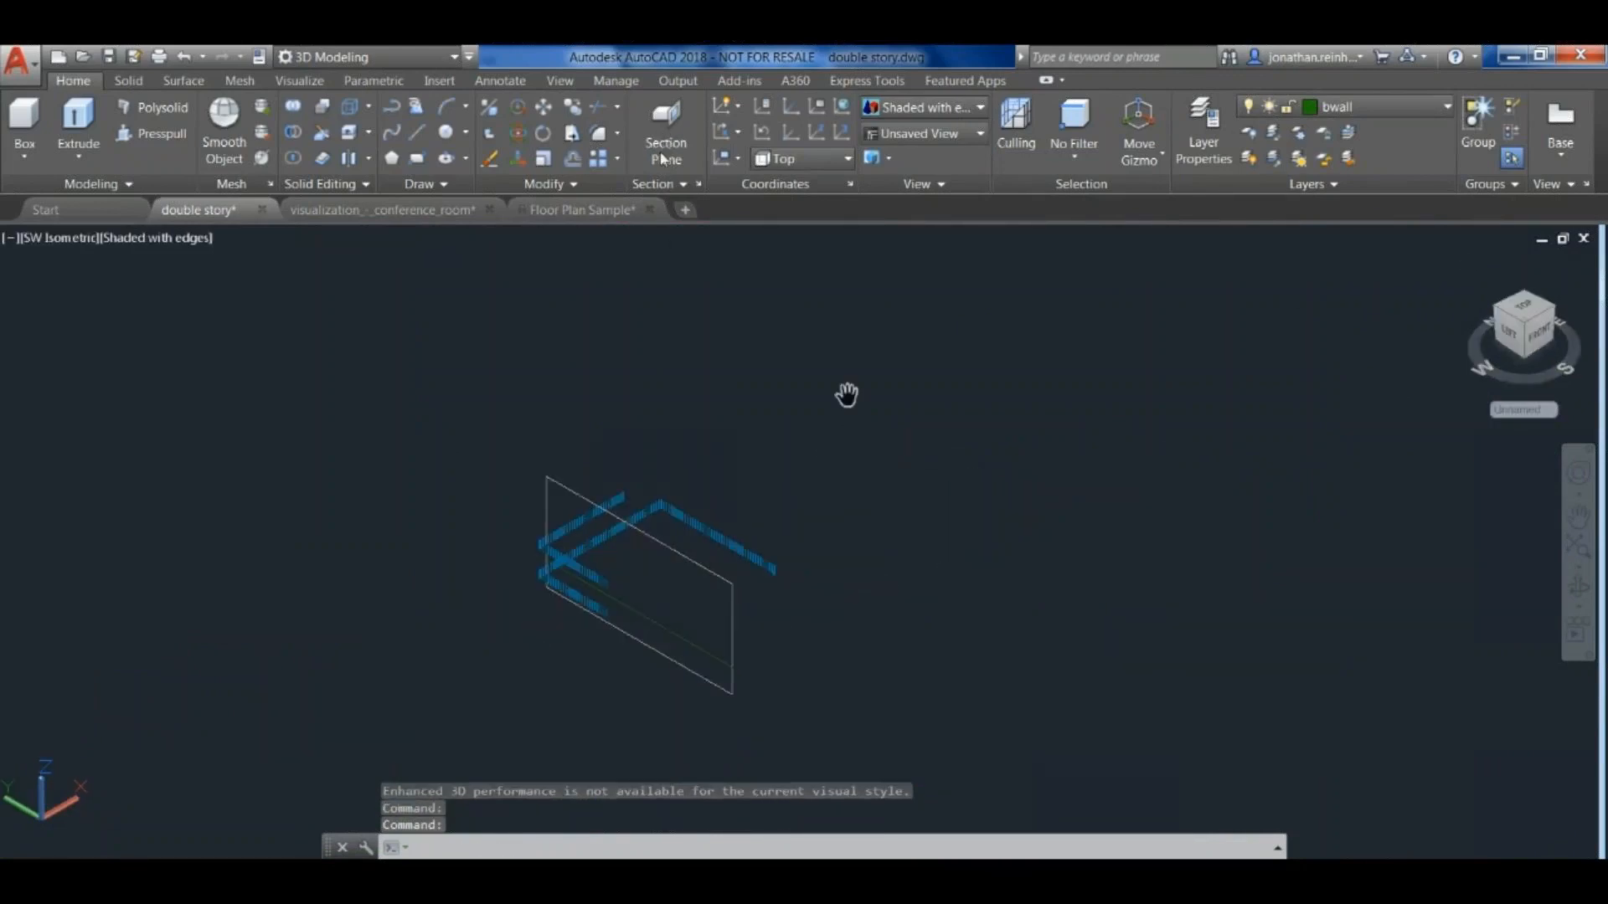
click(593, 498)
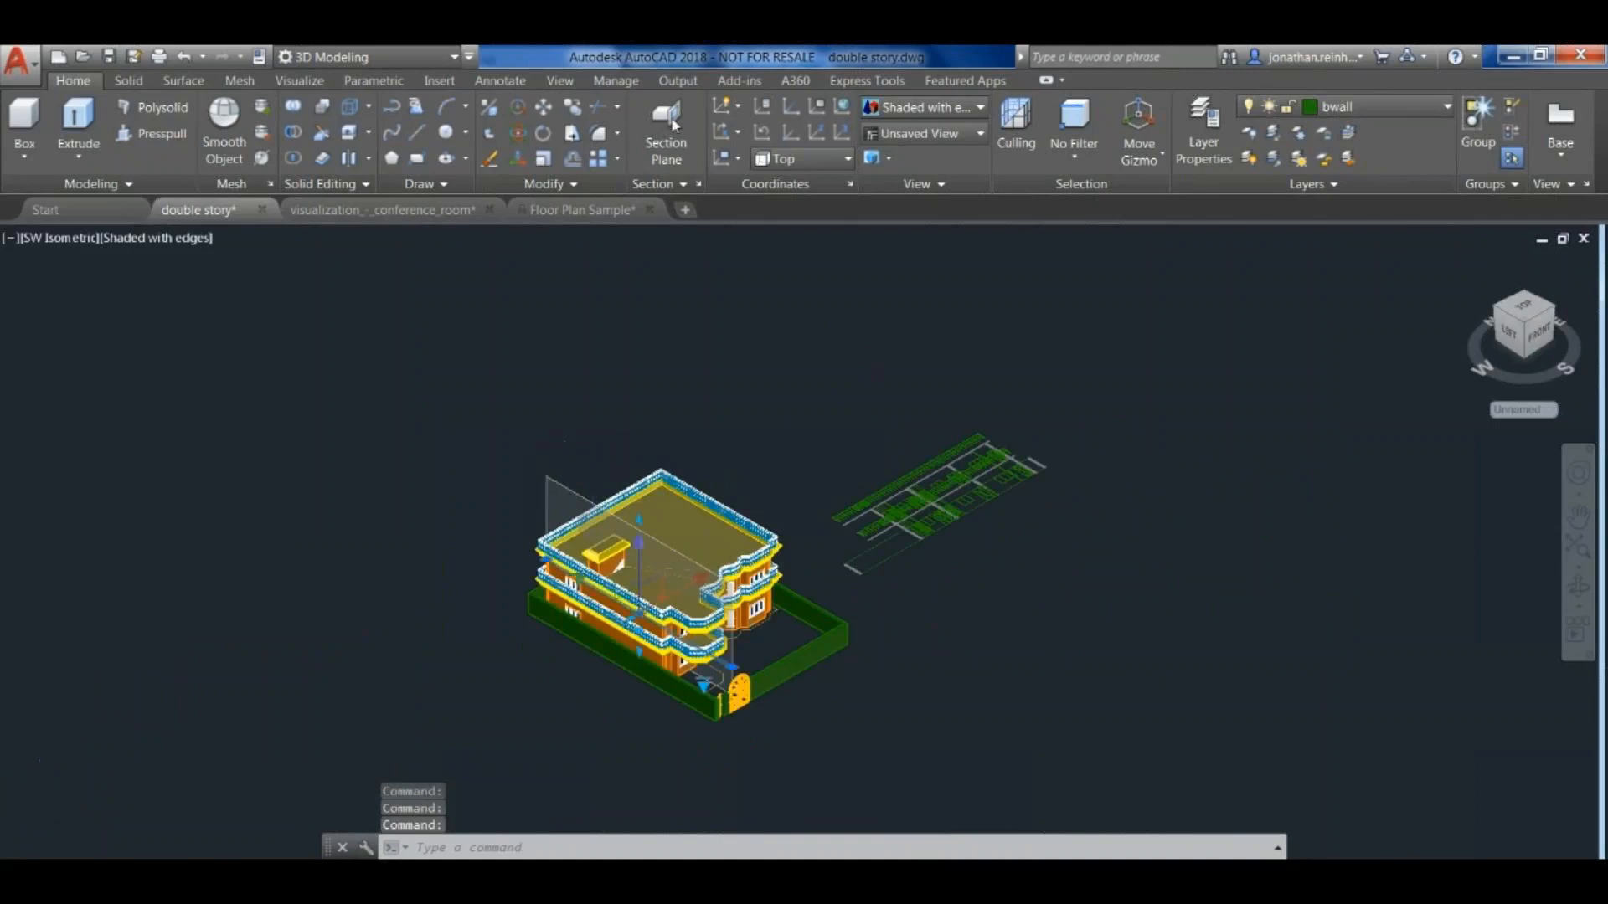
key(Delete)
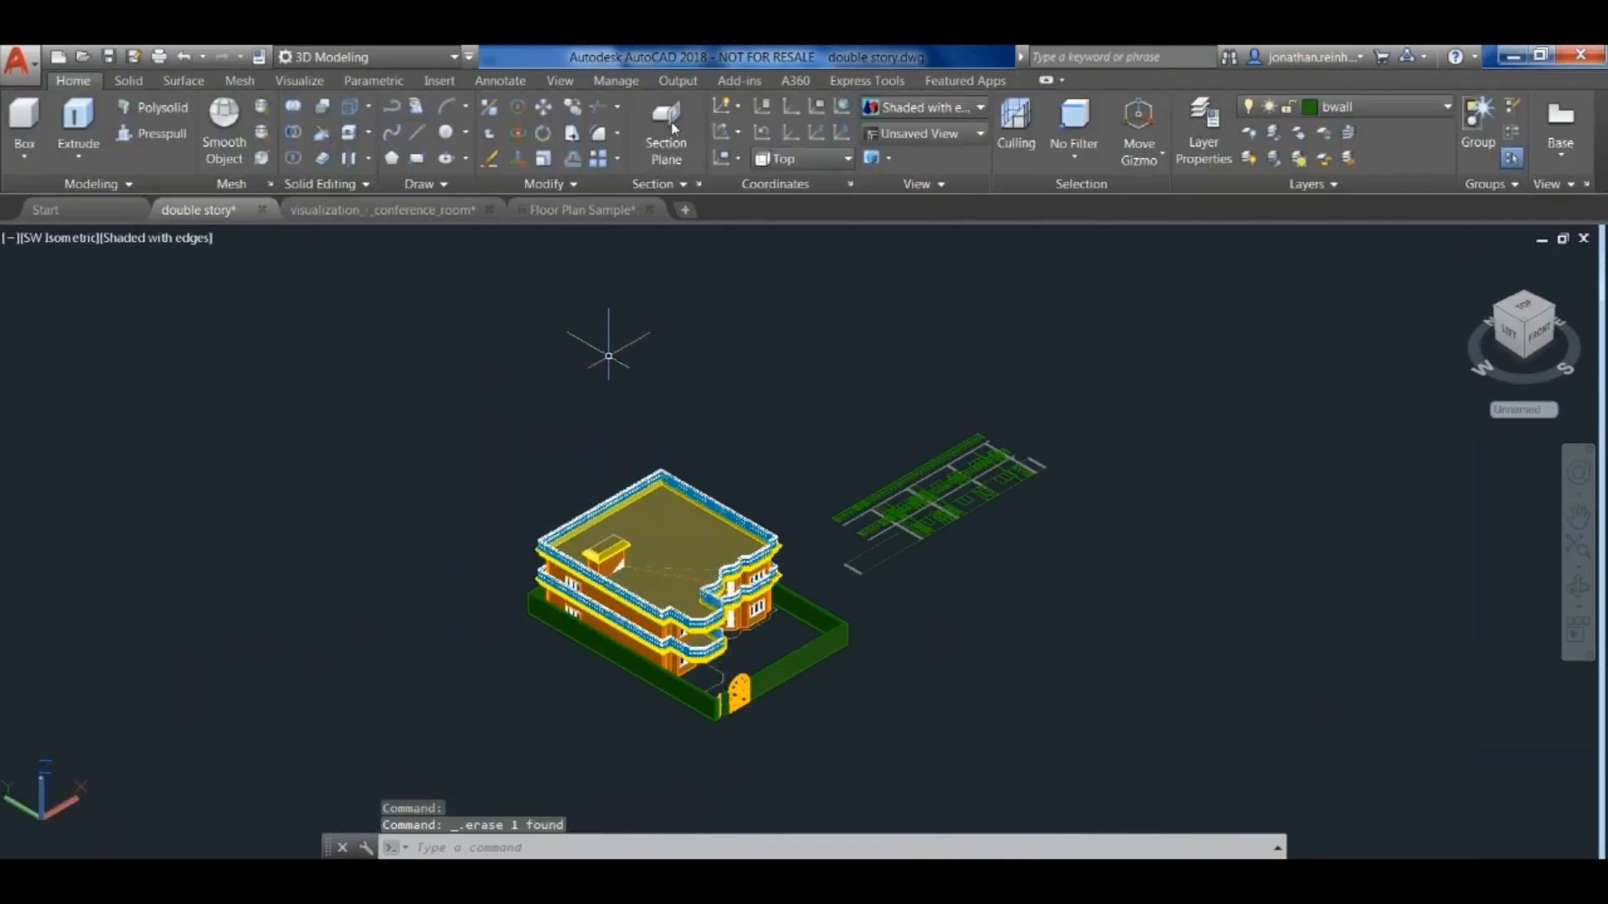
- Create a Flatshot block of the SW Isometric view with obscured lines hidden and insert it beside the house at X and Y scale 1
text(flatshot)
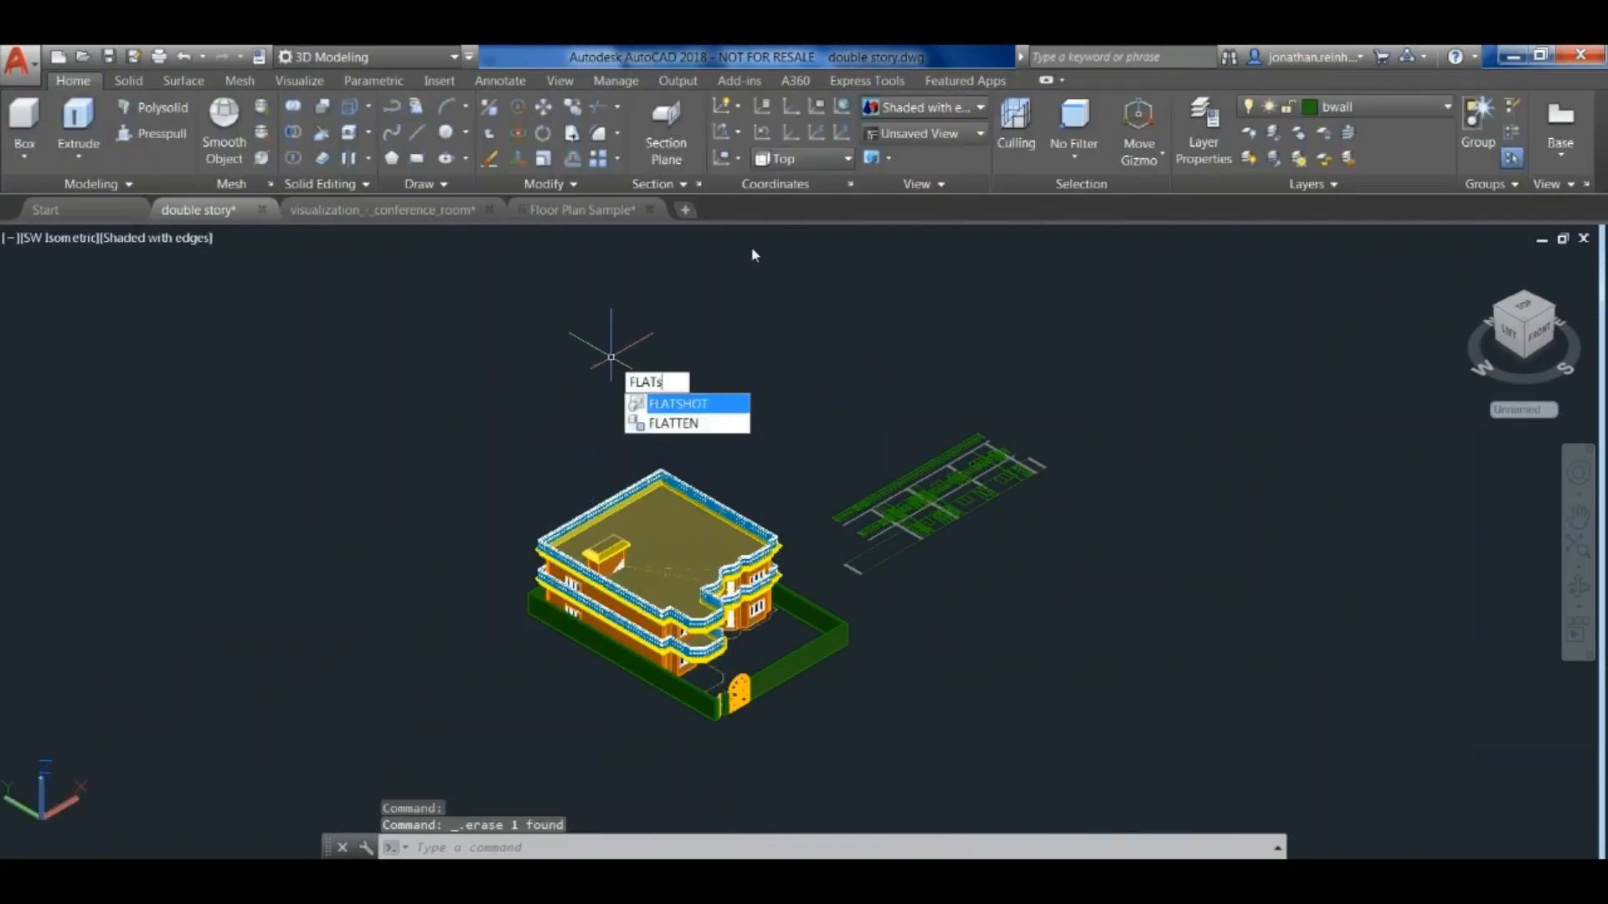
key(Return)
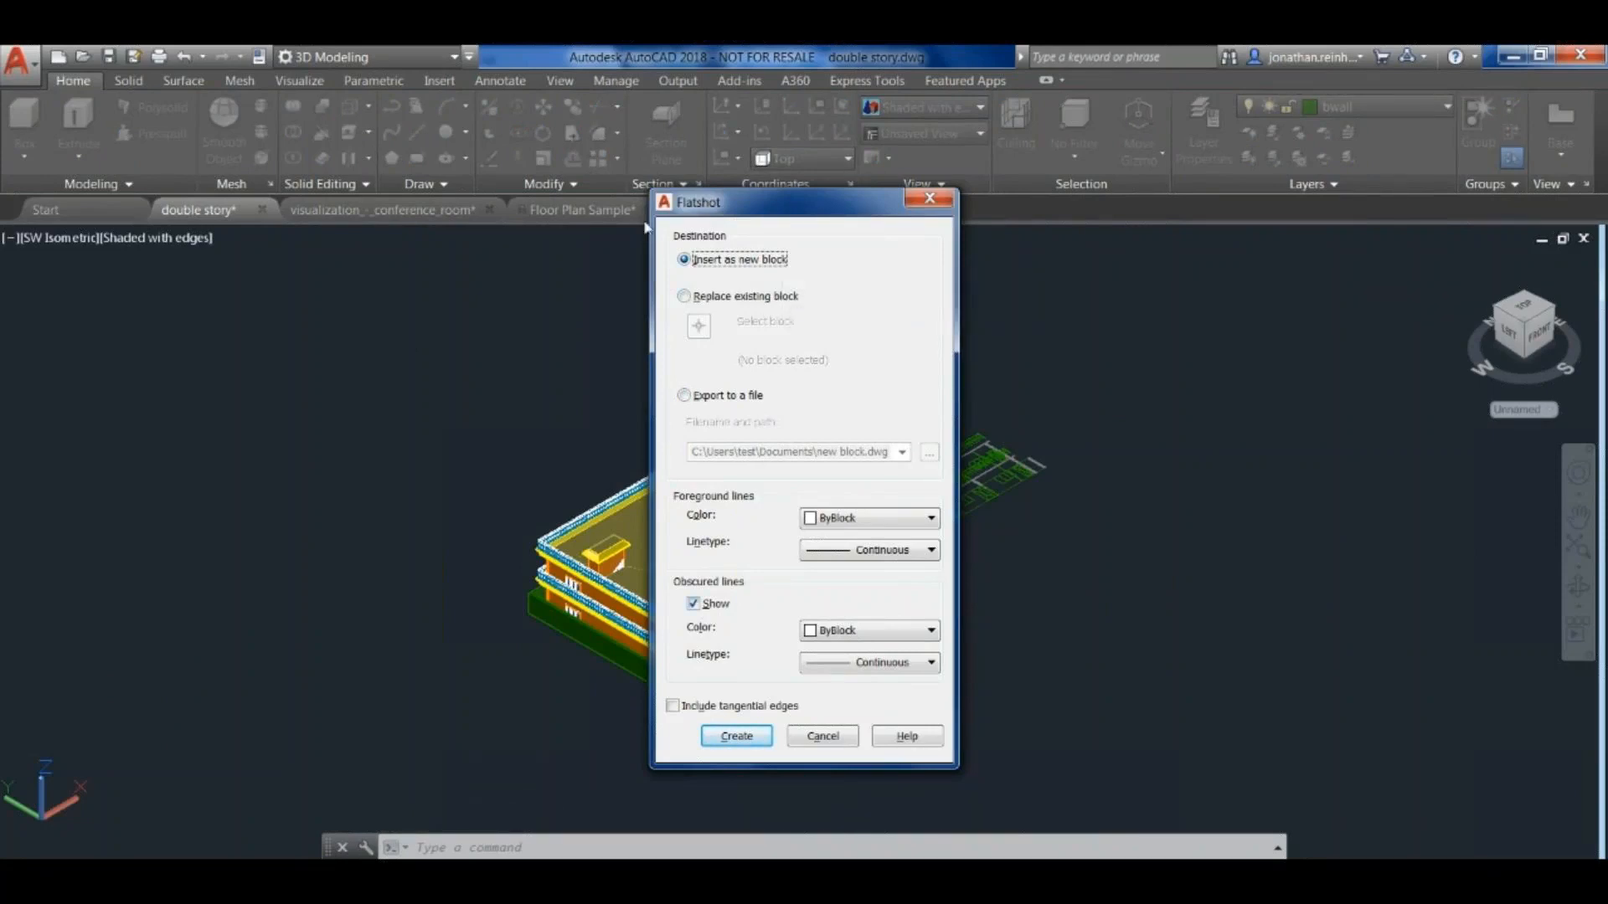
click(694, 603)
click(737, 736)
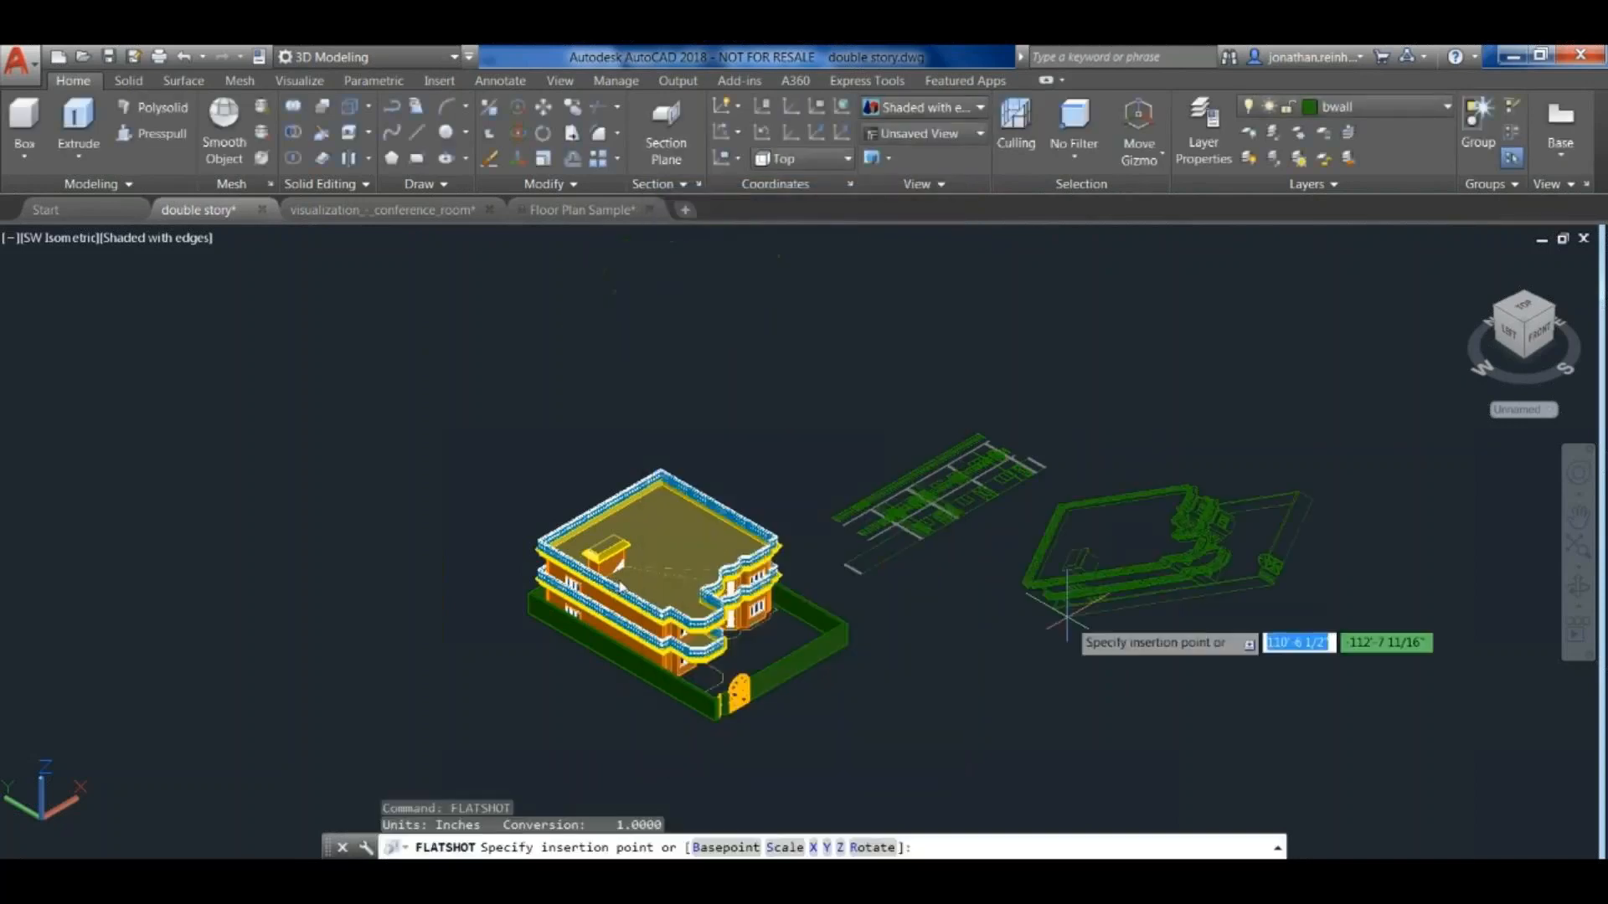
click(1114, 670)
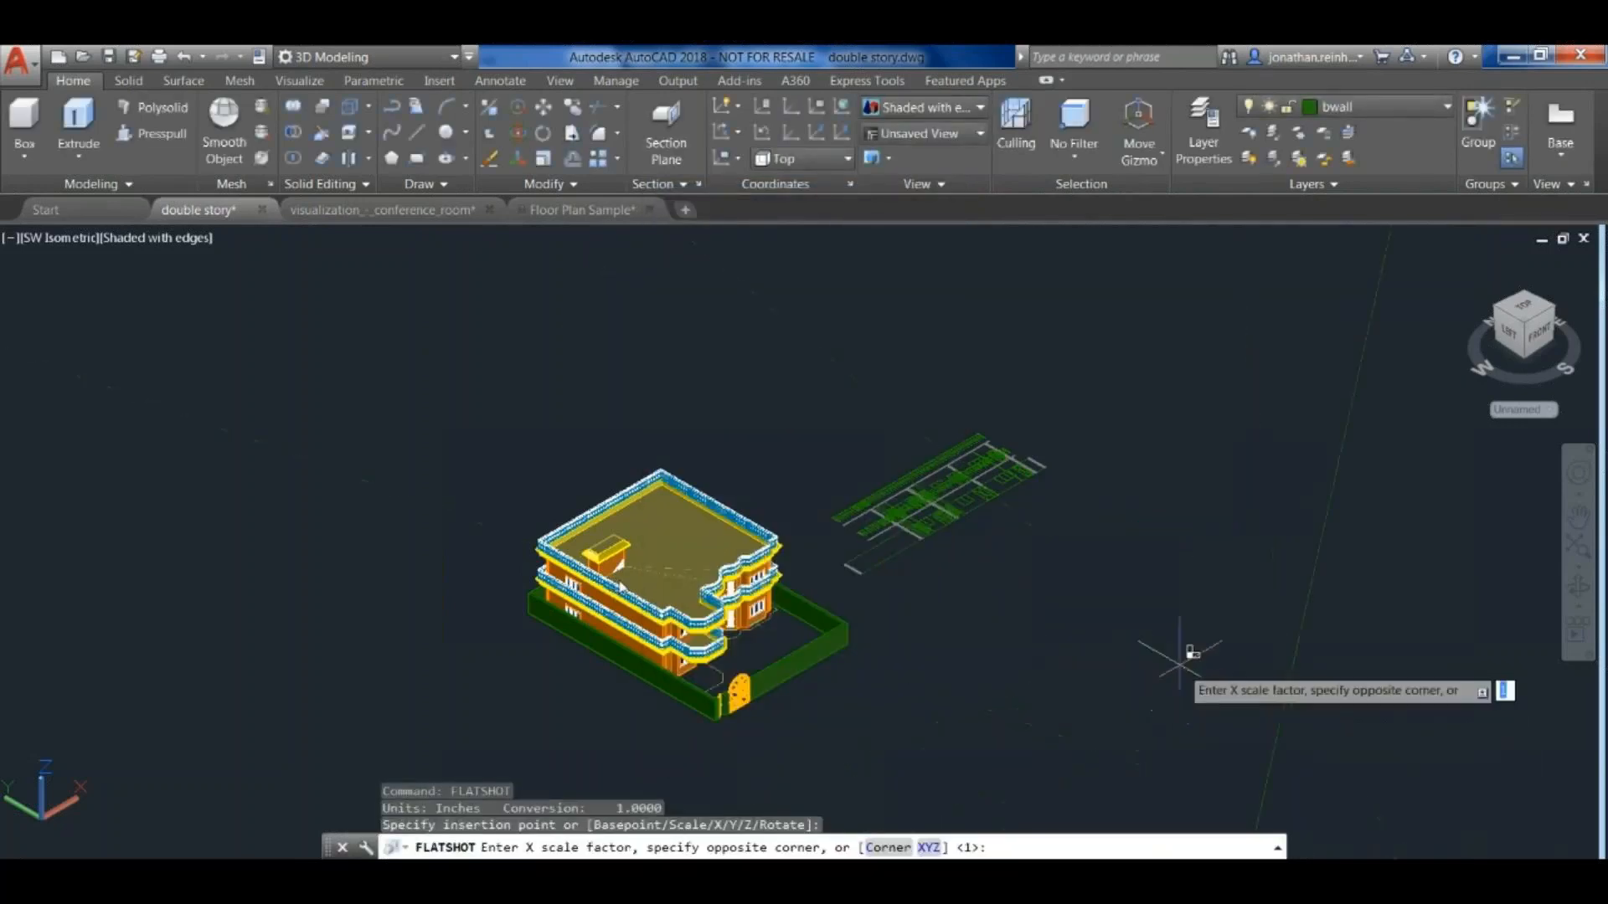
key(Return)
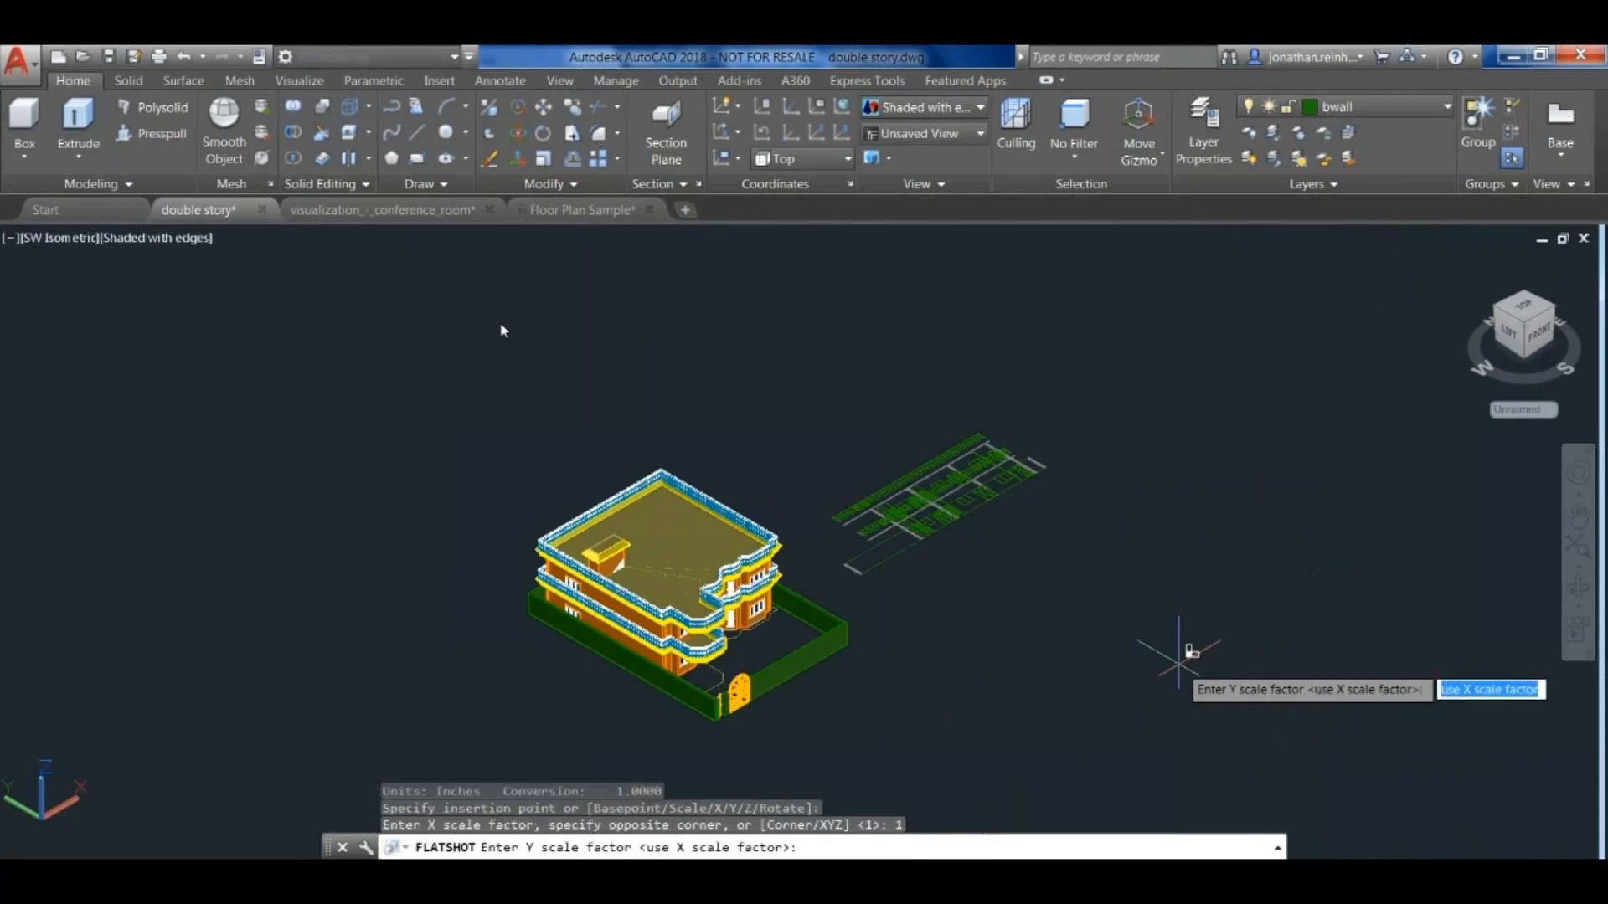
key(Return)
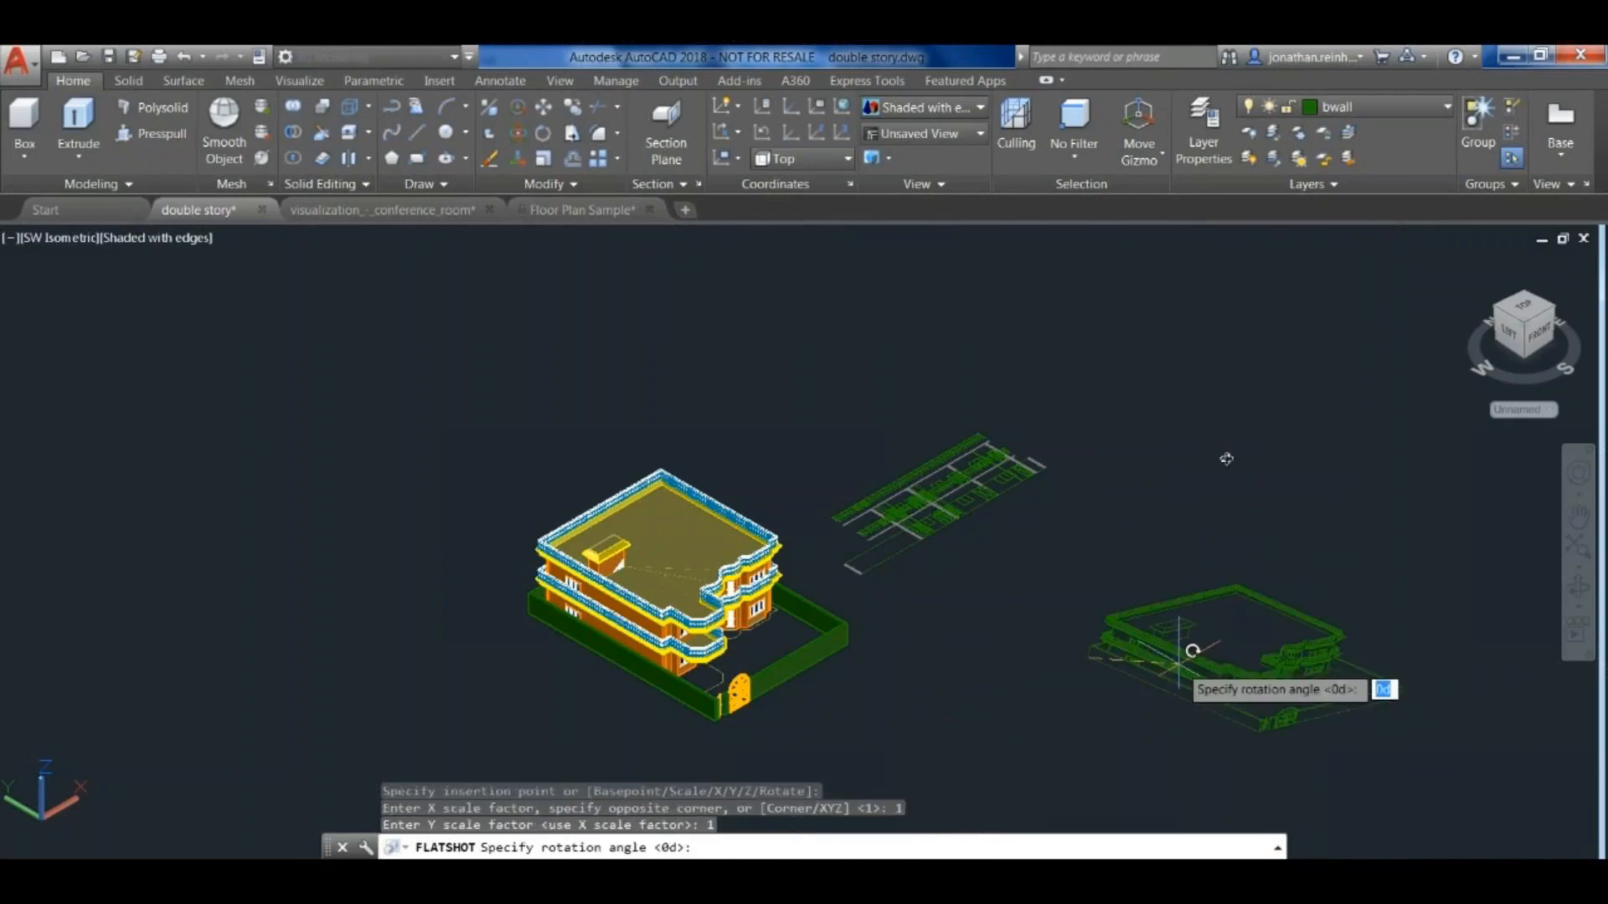
click(1183, 616)
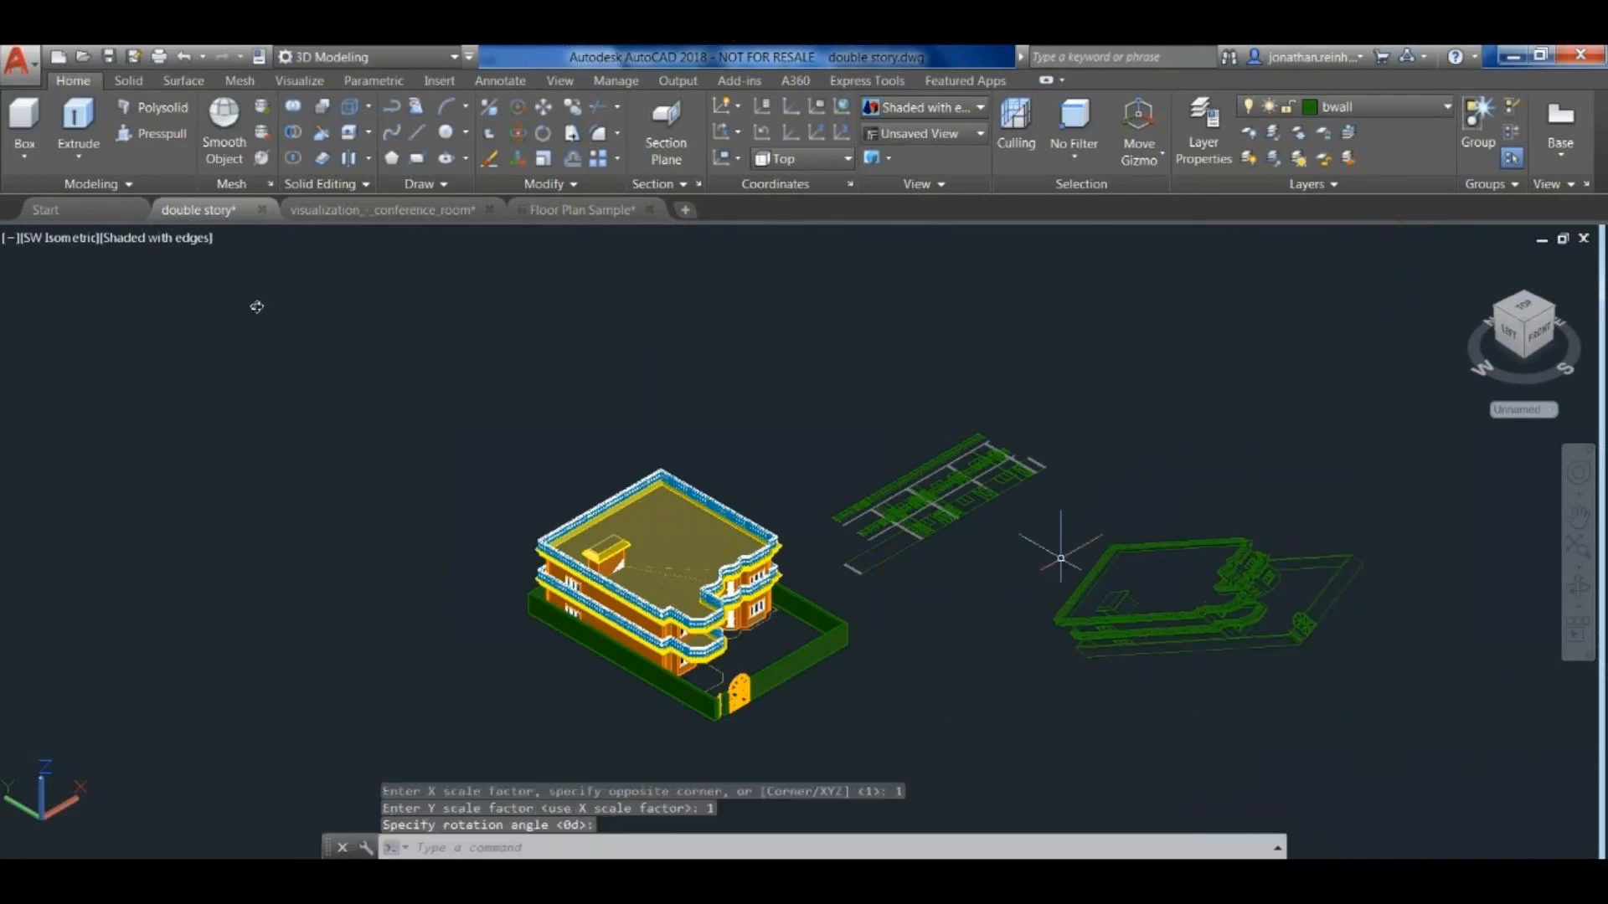
middle_drag(1032, 650, 1069, 587)
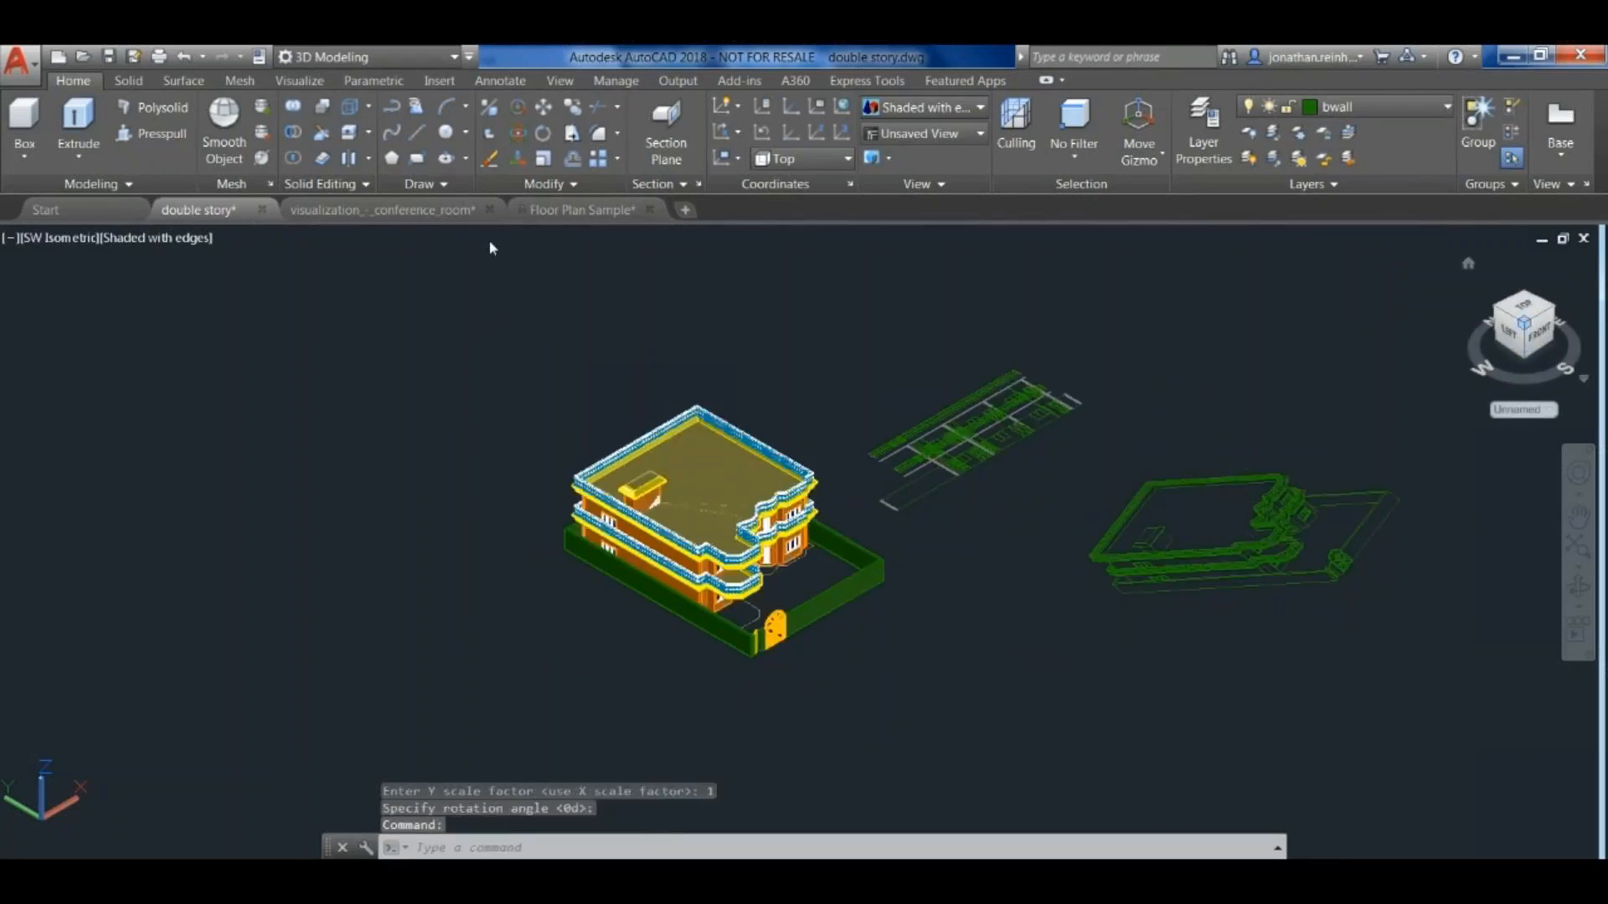
- Switch to the Front view of the house and generate a Flatshot of it as a new block
click(1540, 333)
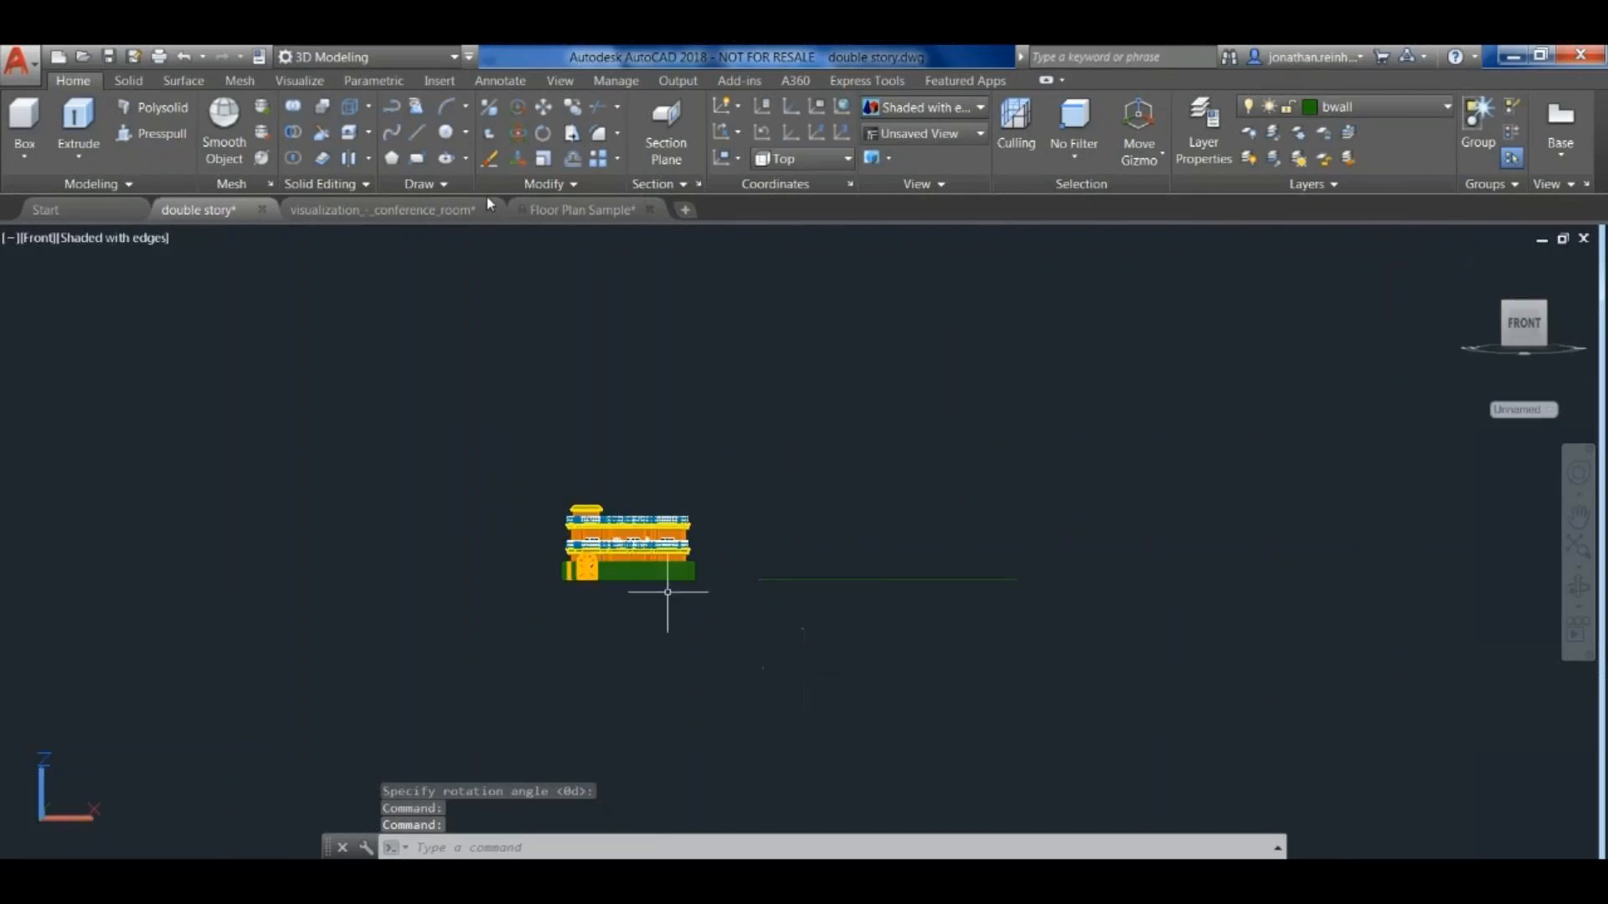
scroll(662, 578, up, 4)
scroll(712, 394, up, 2)
text(flatshot)
key(Return)
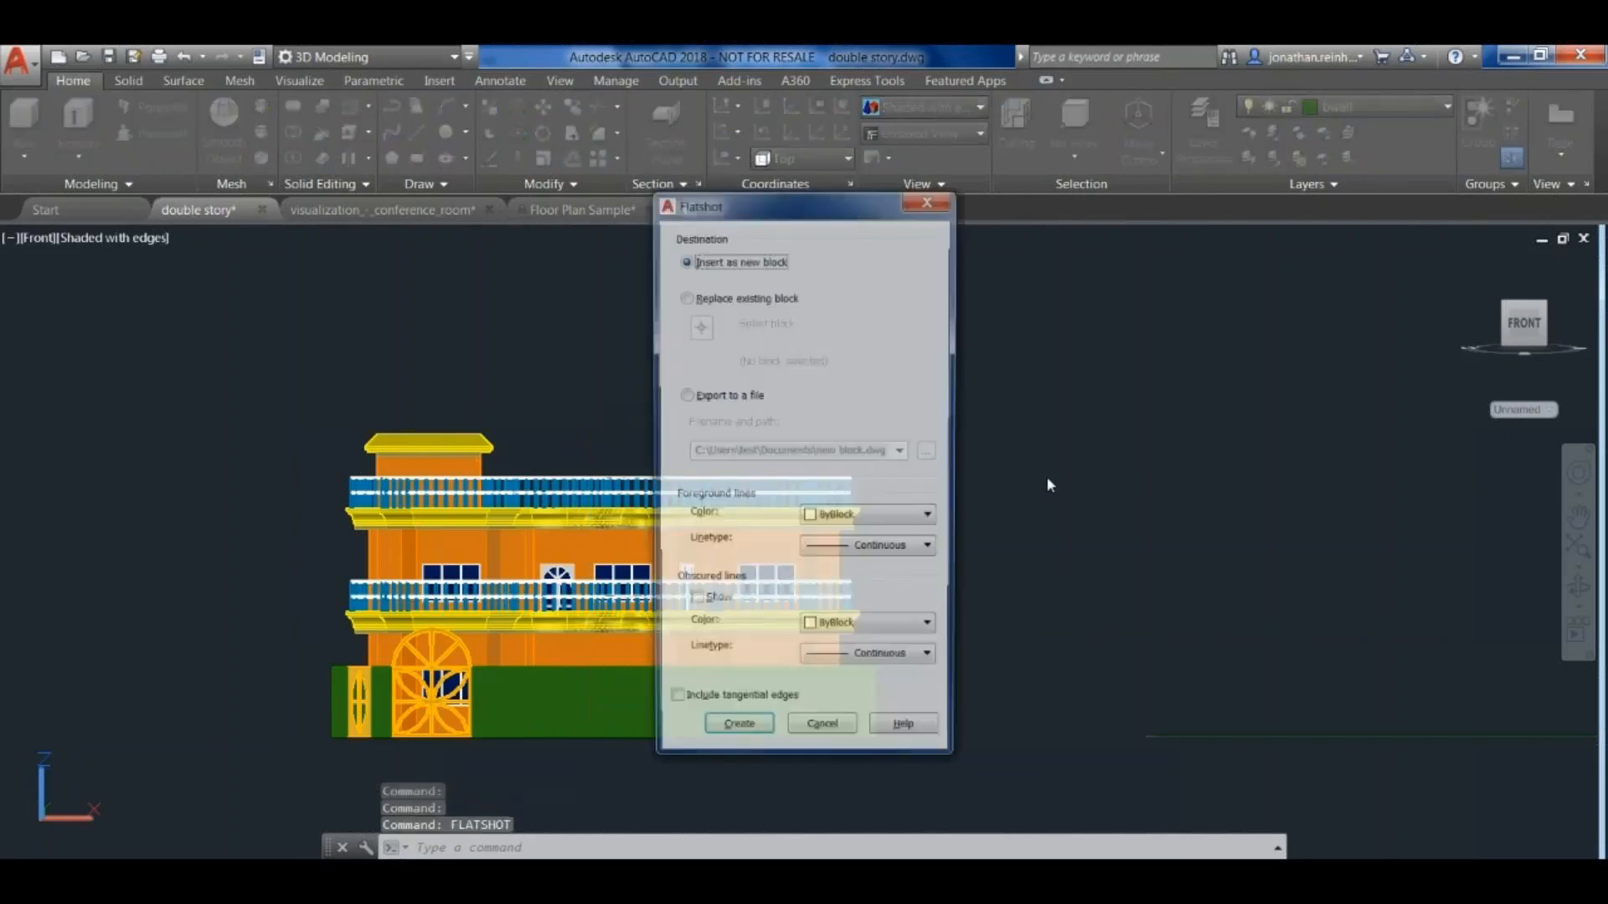
key(Return)
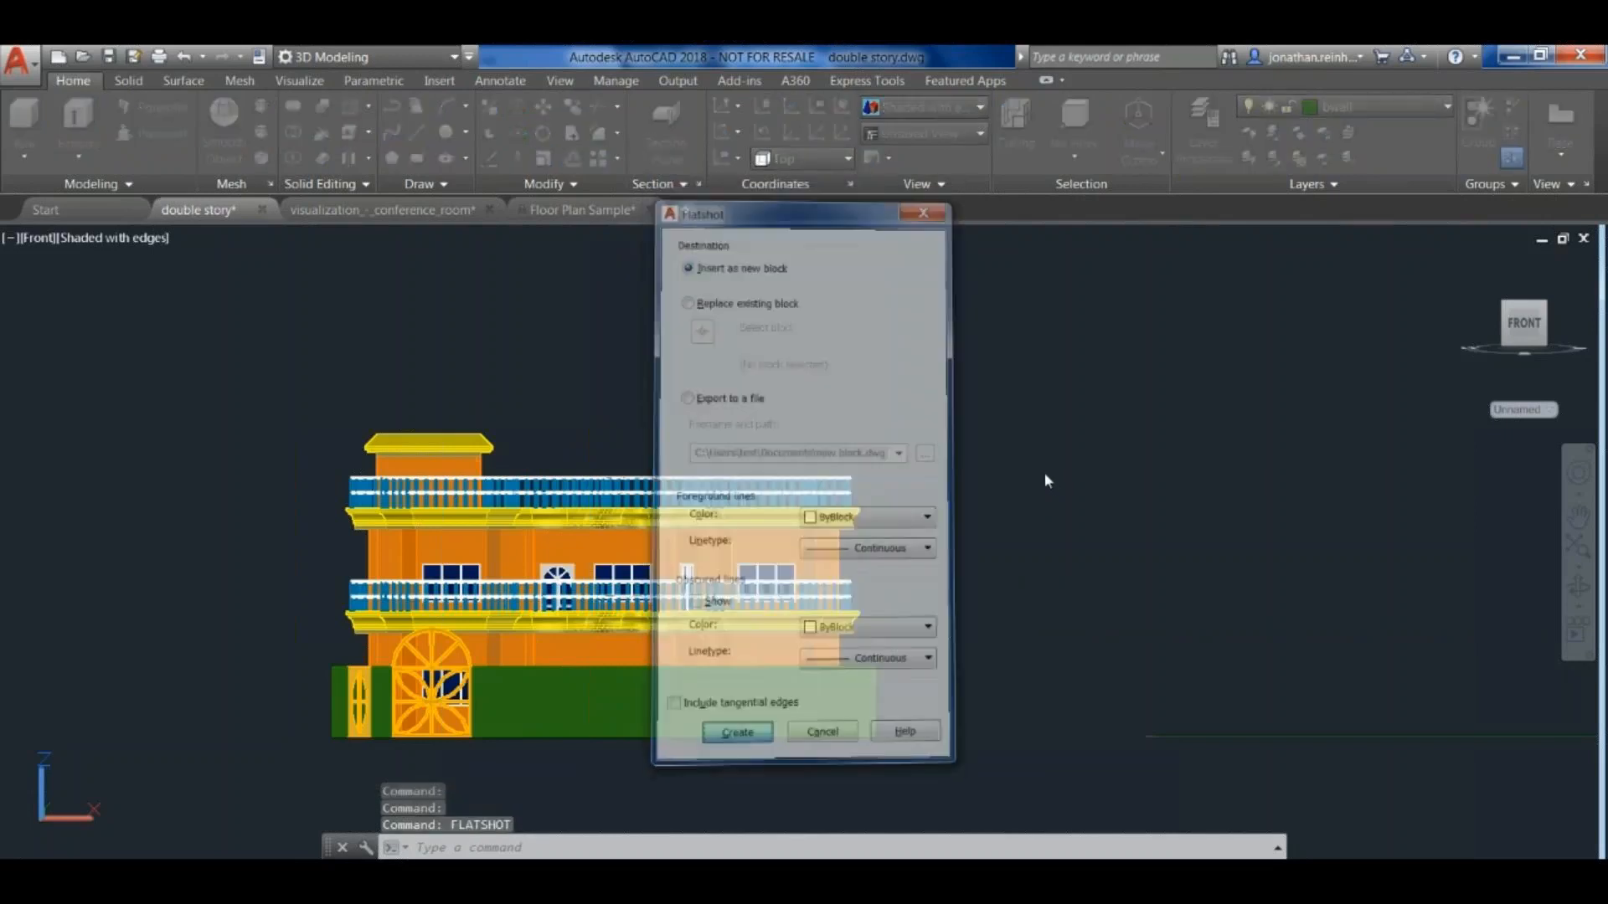
- Place the front elevation block to the left of the house in the Top view at X and Y scale 1 and 0 rotation
scroll(1039, 637, down, 5)
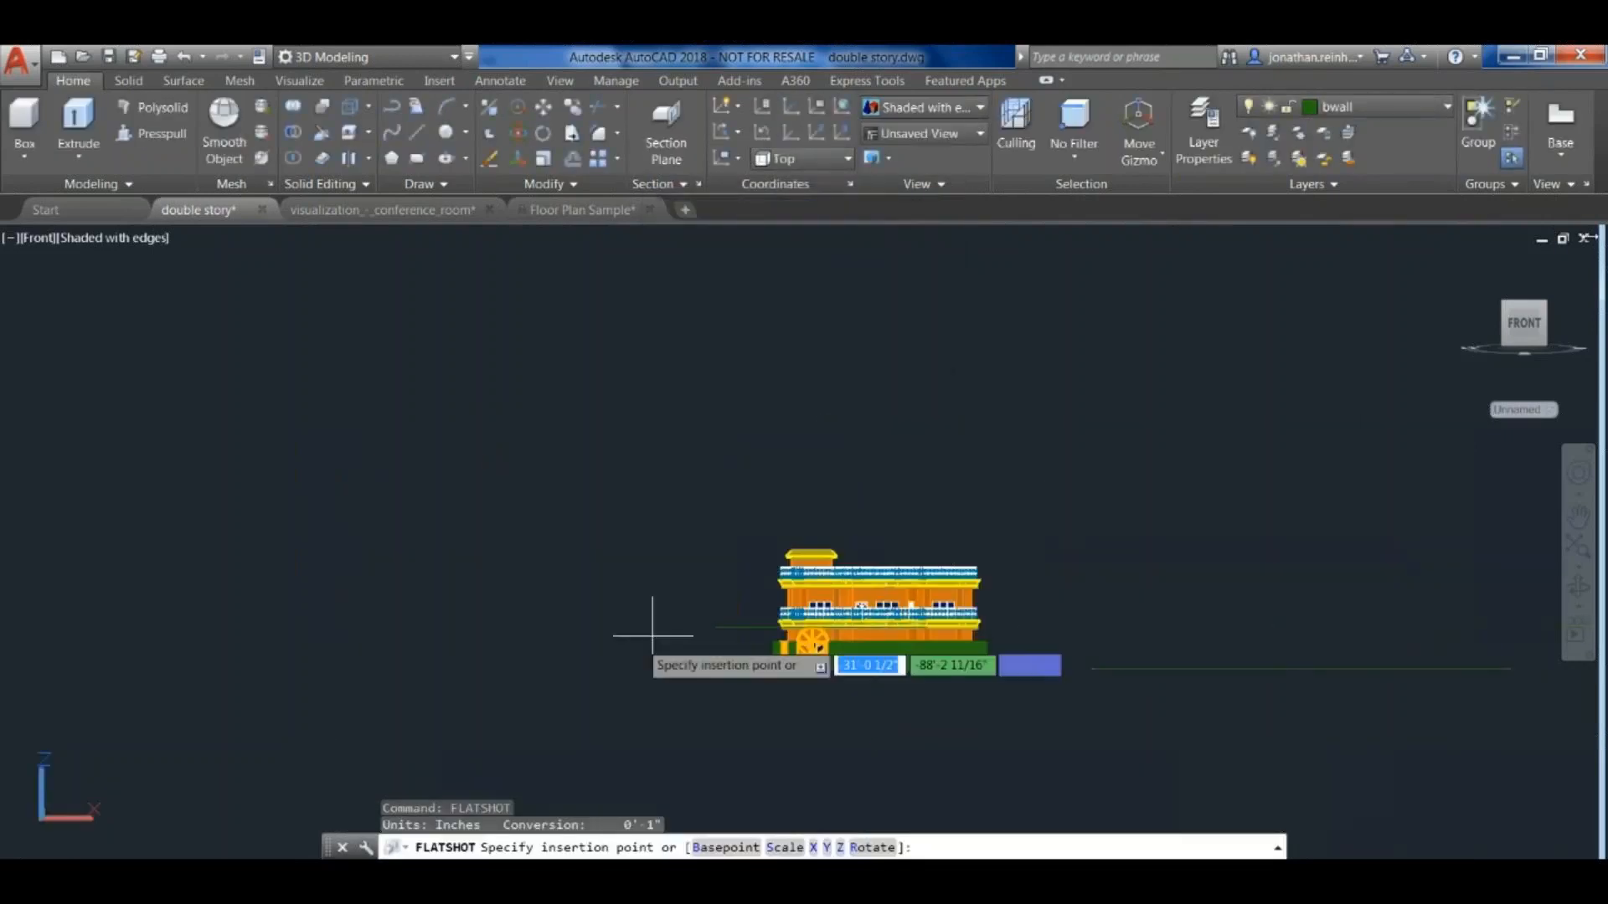
click(1525, 291)
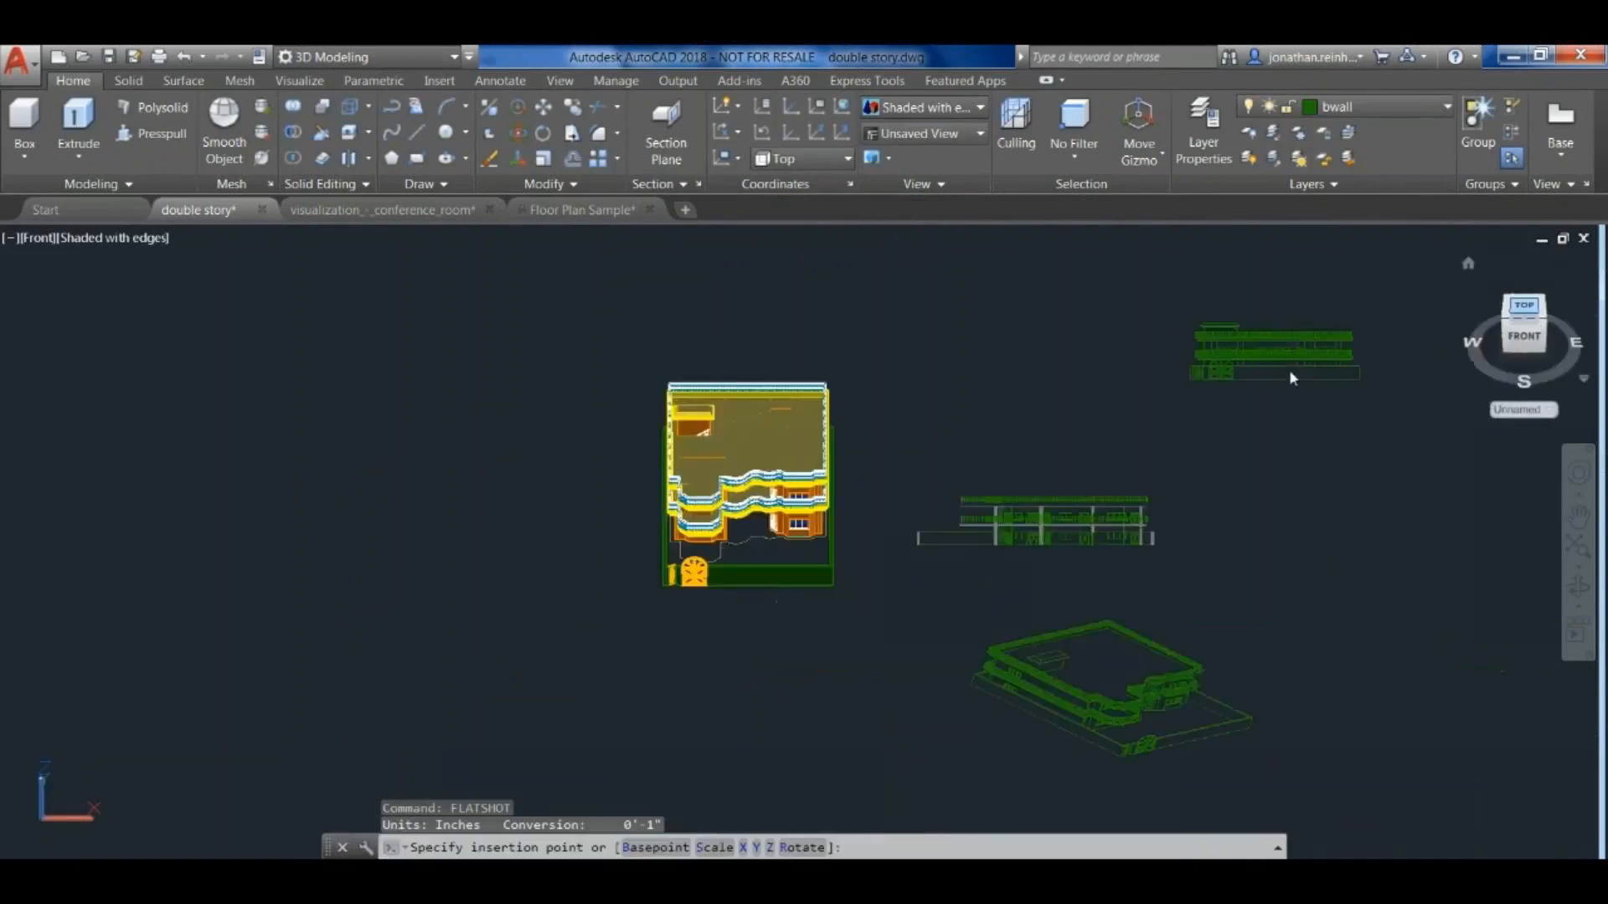
click(385, 451)
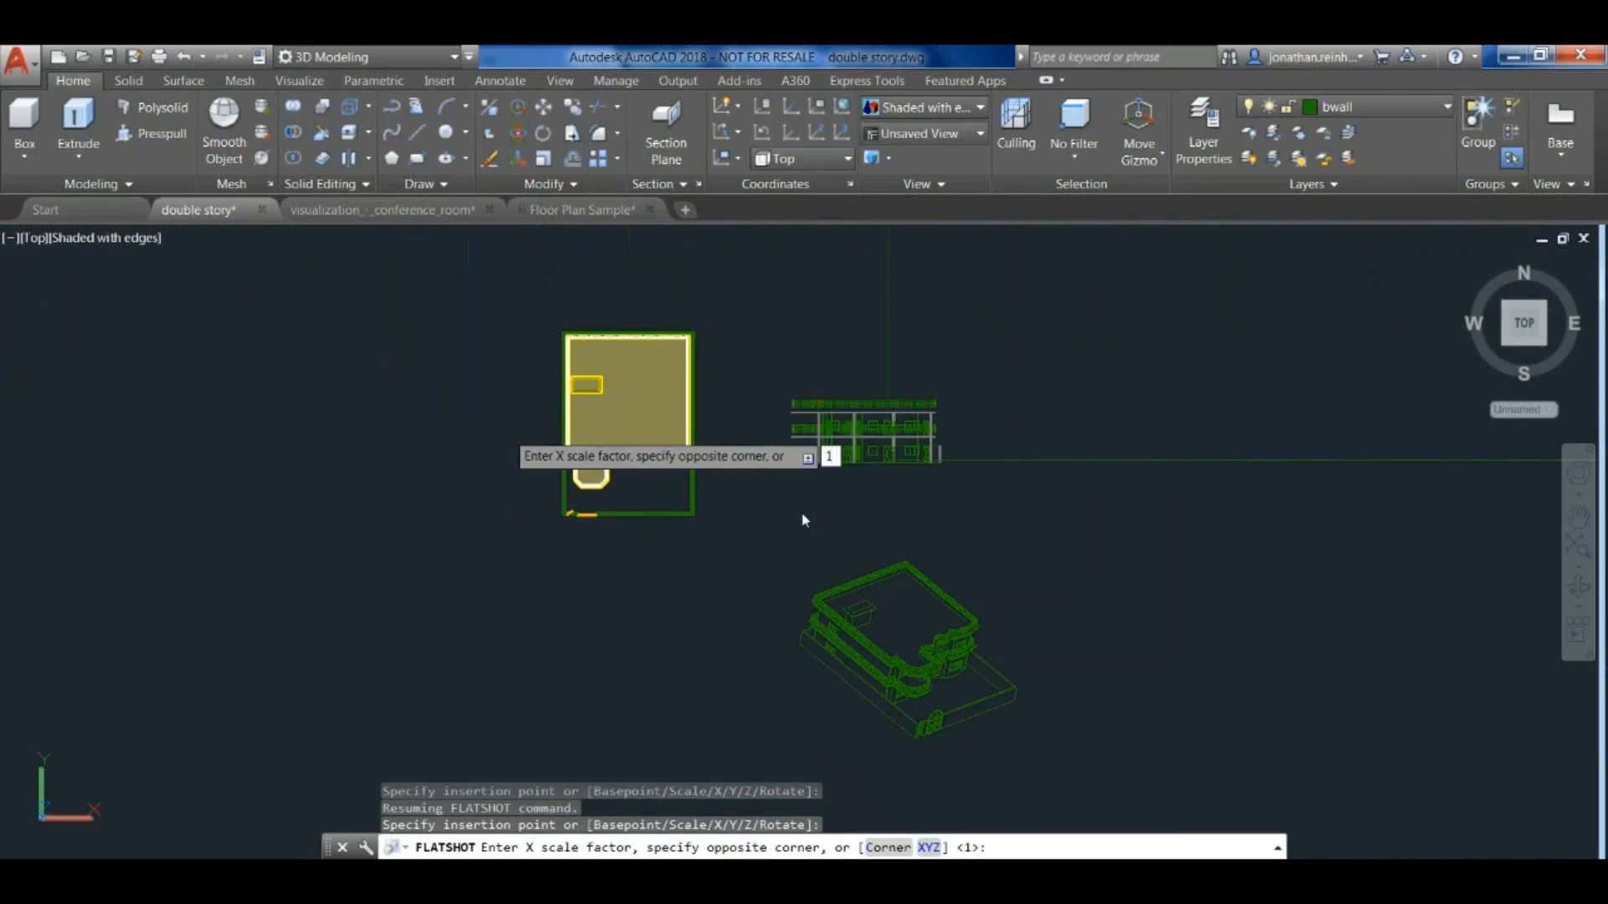
key(Return)
key(Return)
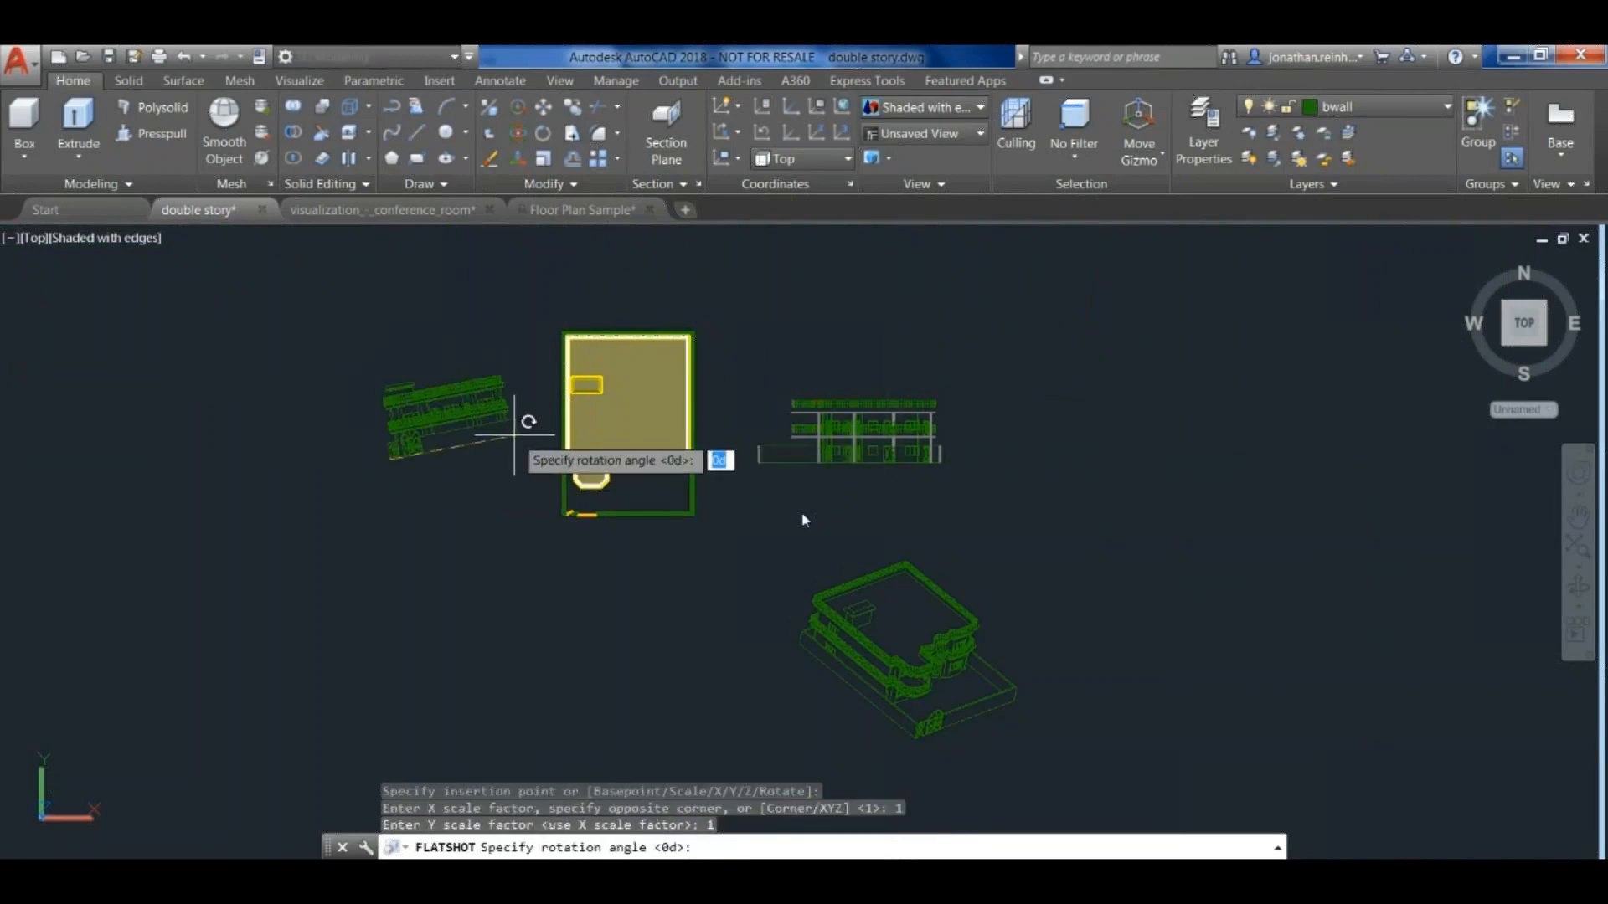
key(Return)
scroll(400, 410, up, 6)
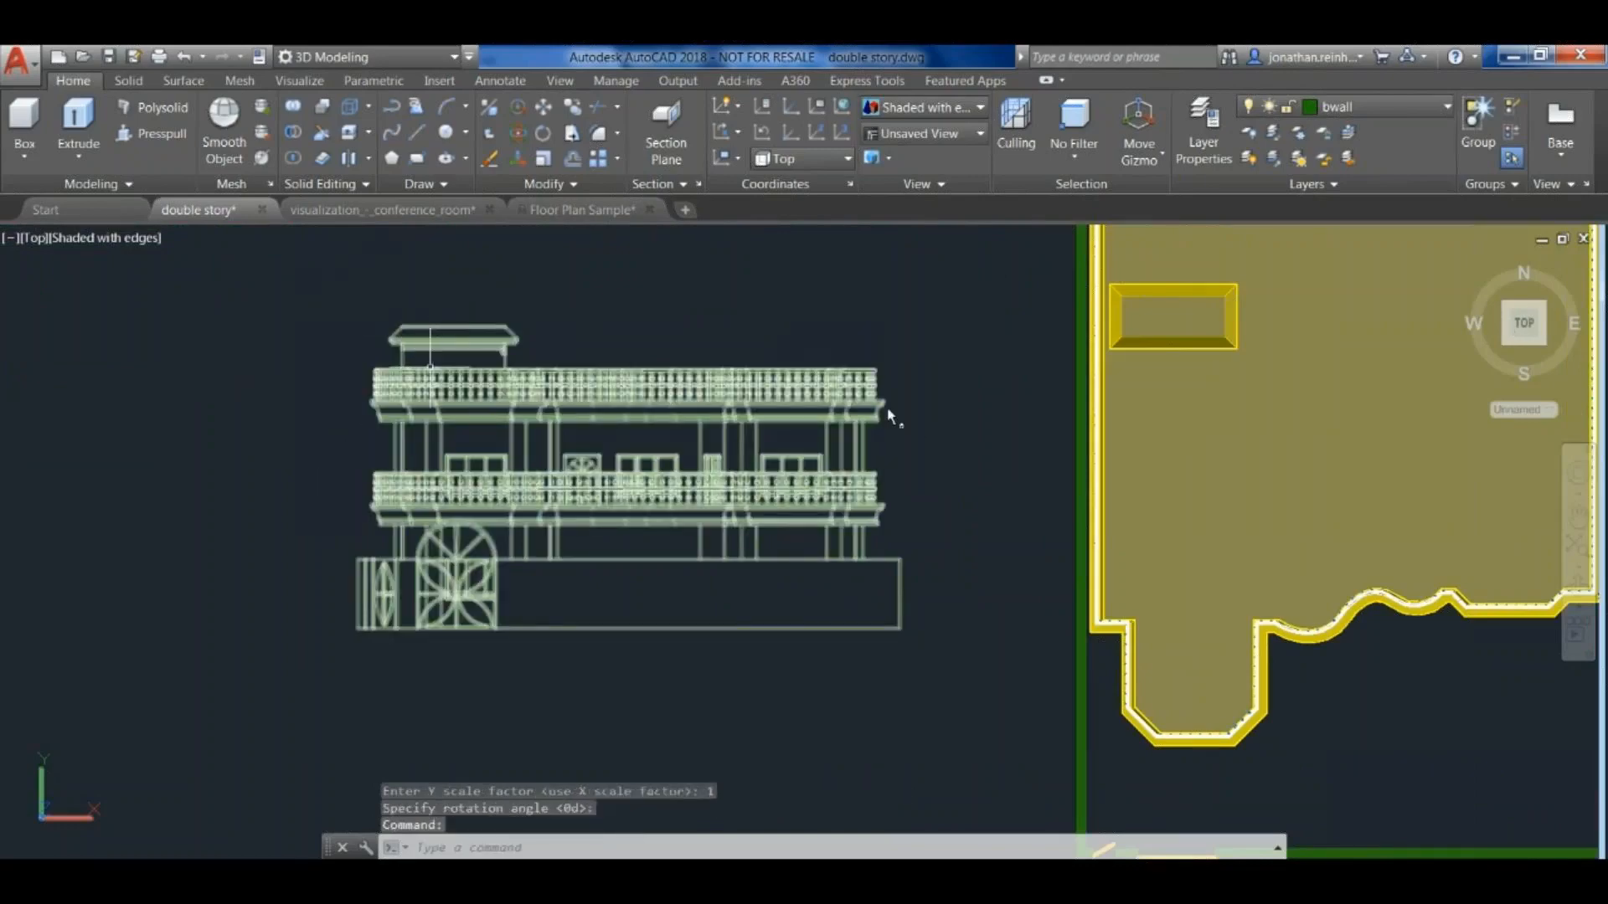
middle_drag(427, 371, 410, 409)
text(i)
key(Return)
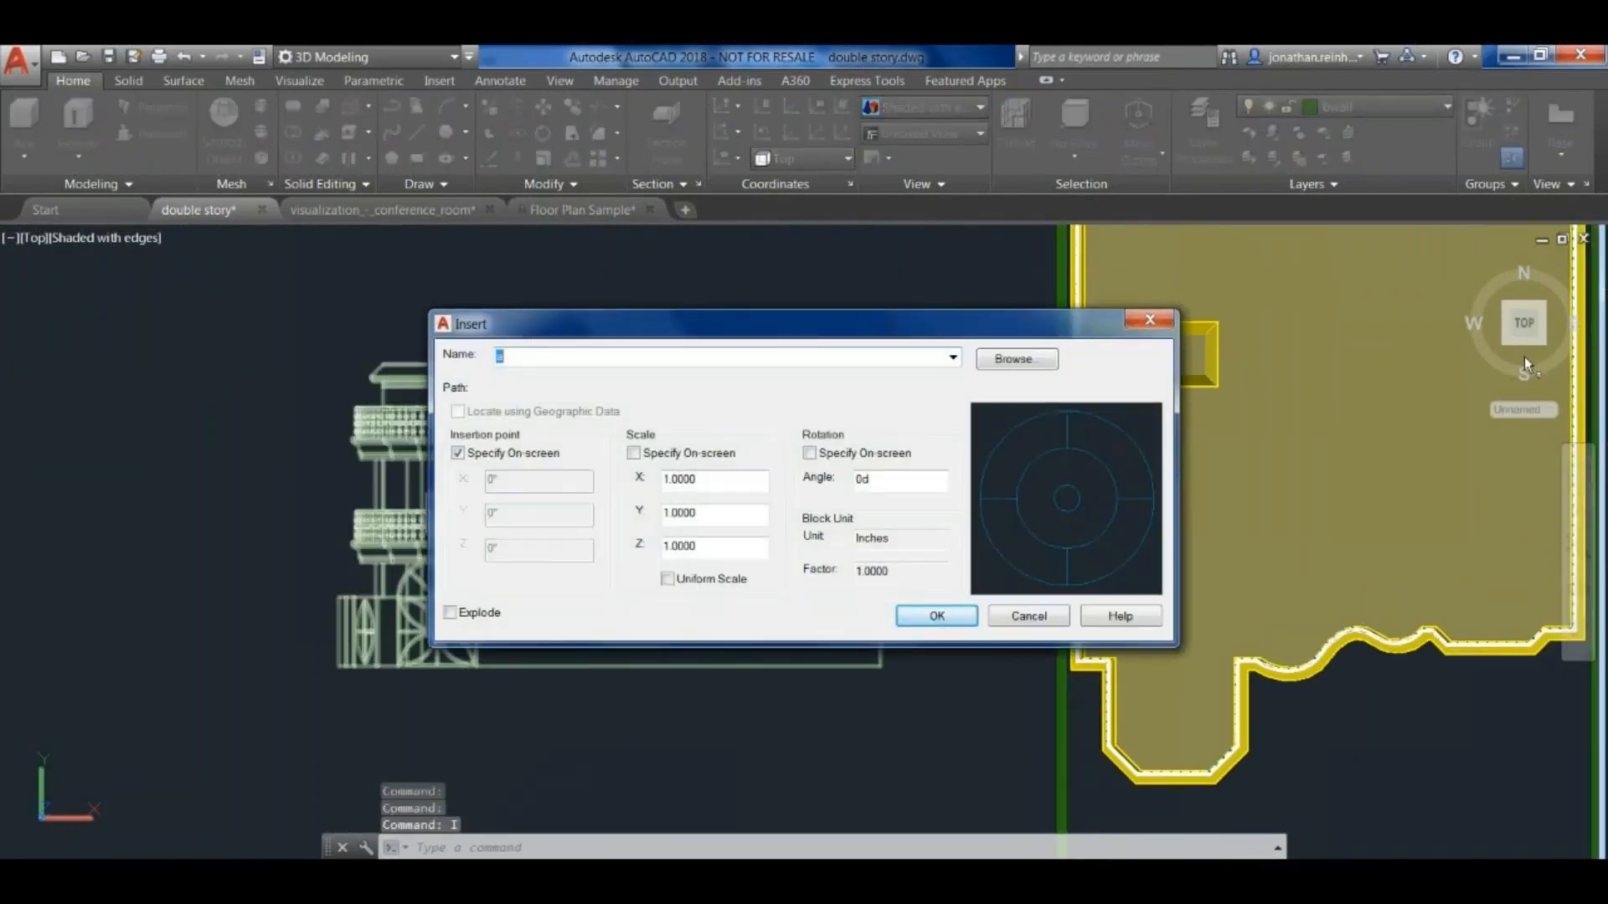
key(Escape)
key(Escape)
- Switch the workspace to Drafting & Annotation
scroll(502, 405, up, 5)
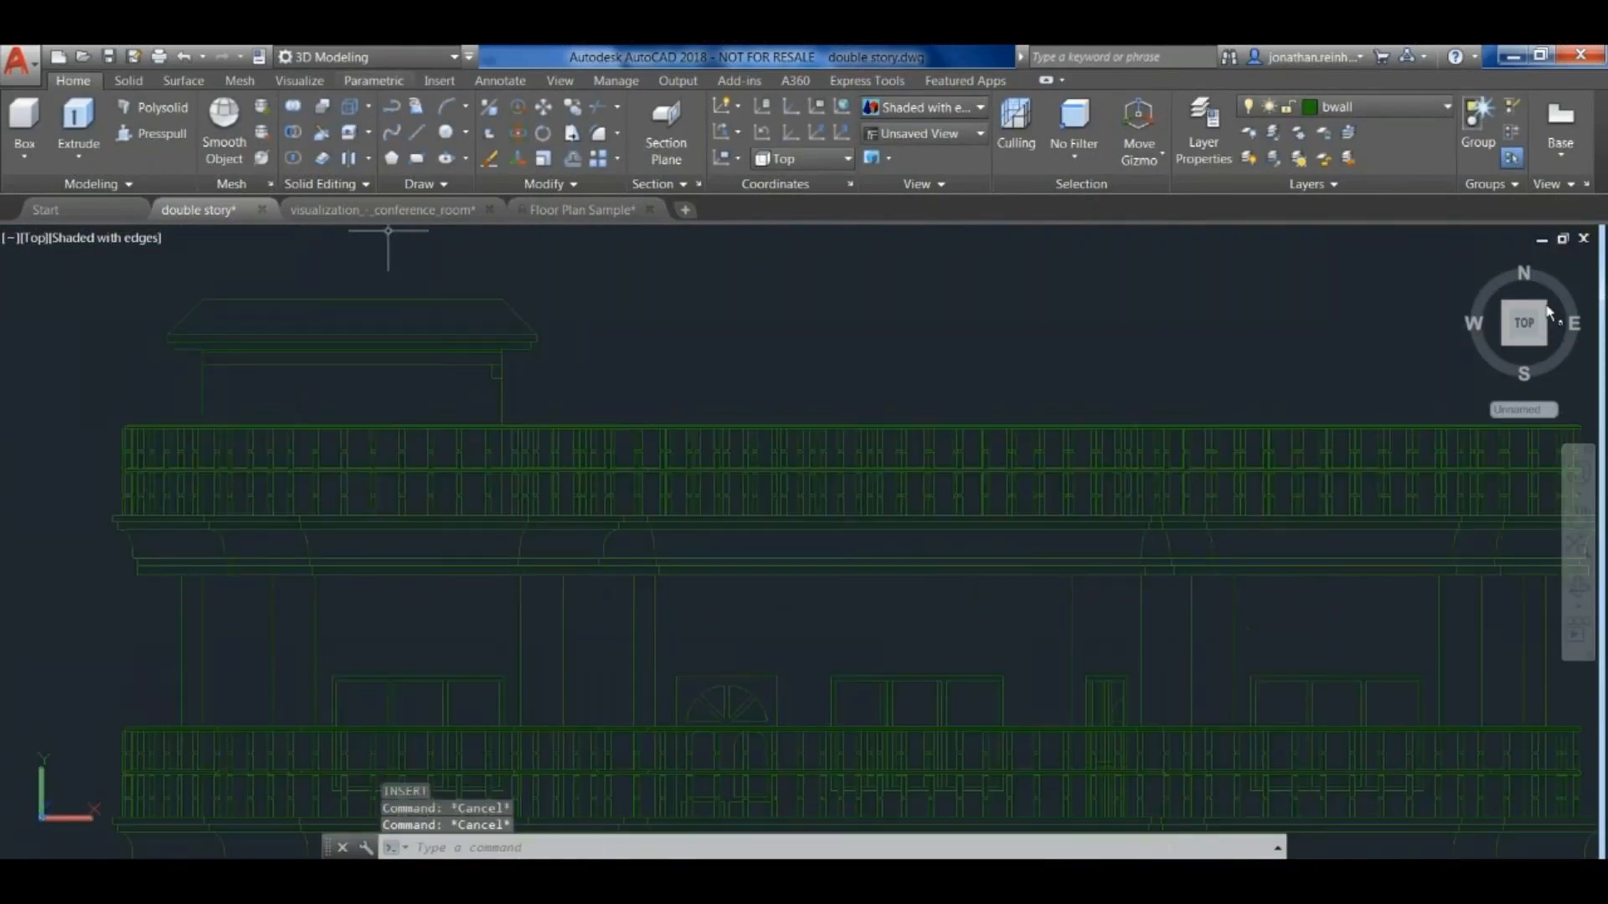
click(379, 57)
click(352, 82)
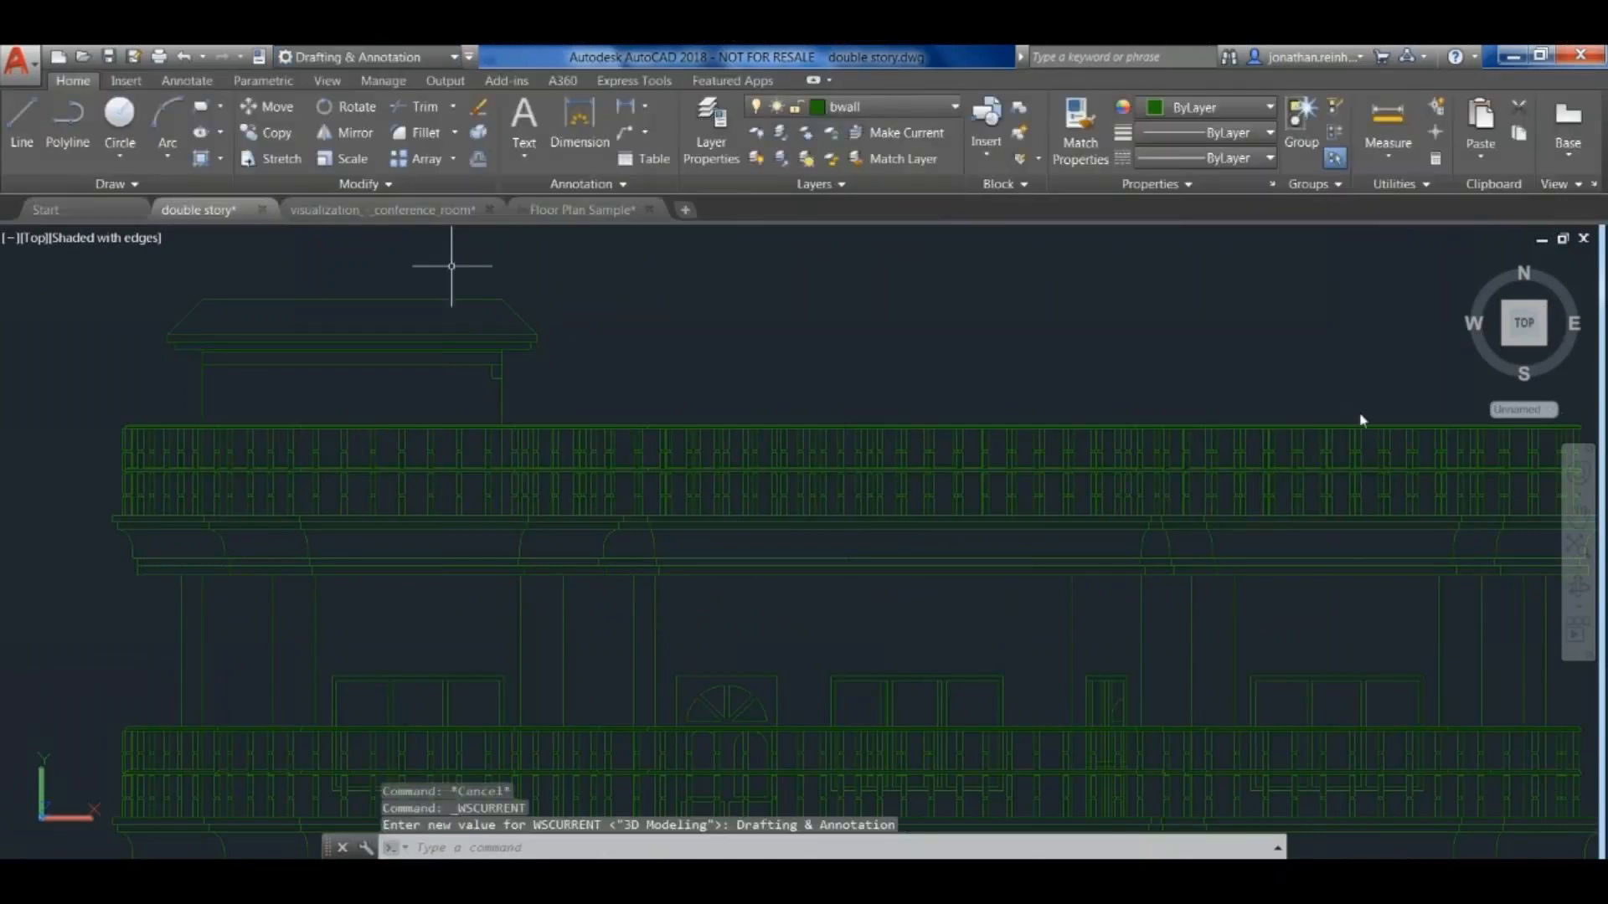
- Try a horizontal linear dimension between the side walls of the rooftop structure in the front elevation block
click(625, 107)
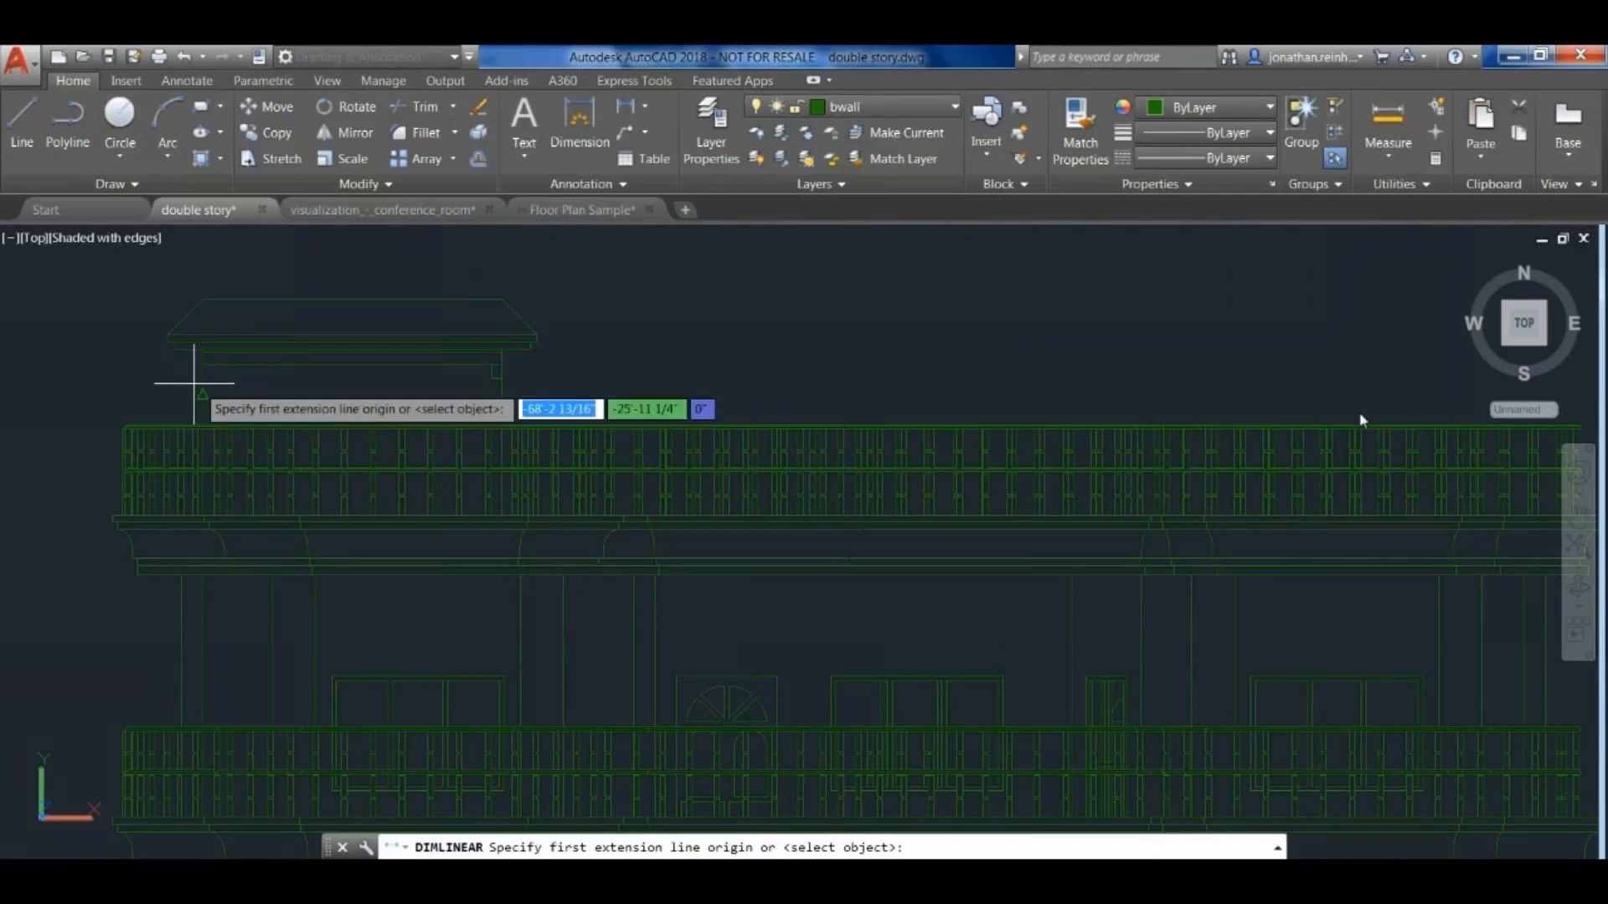
click(202, 383)
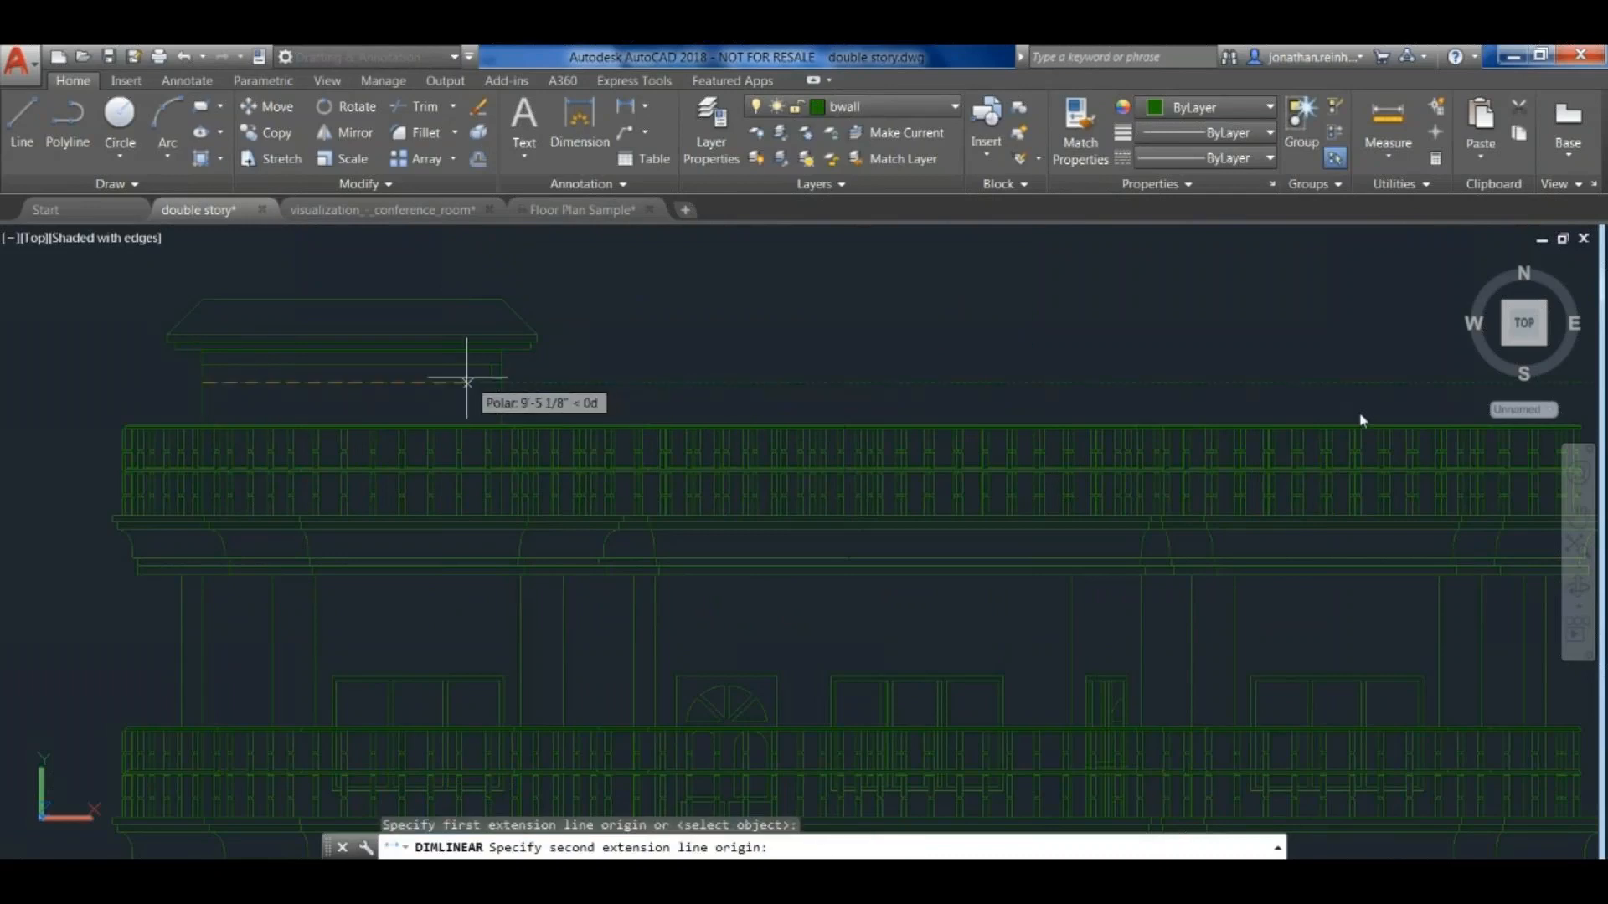
click(507, 381)
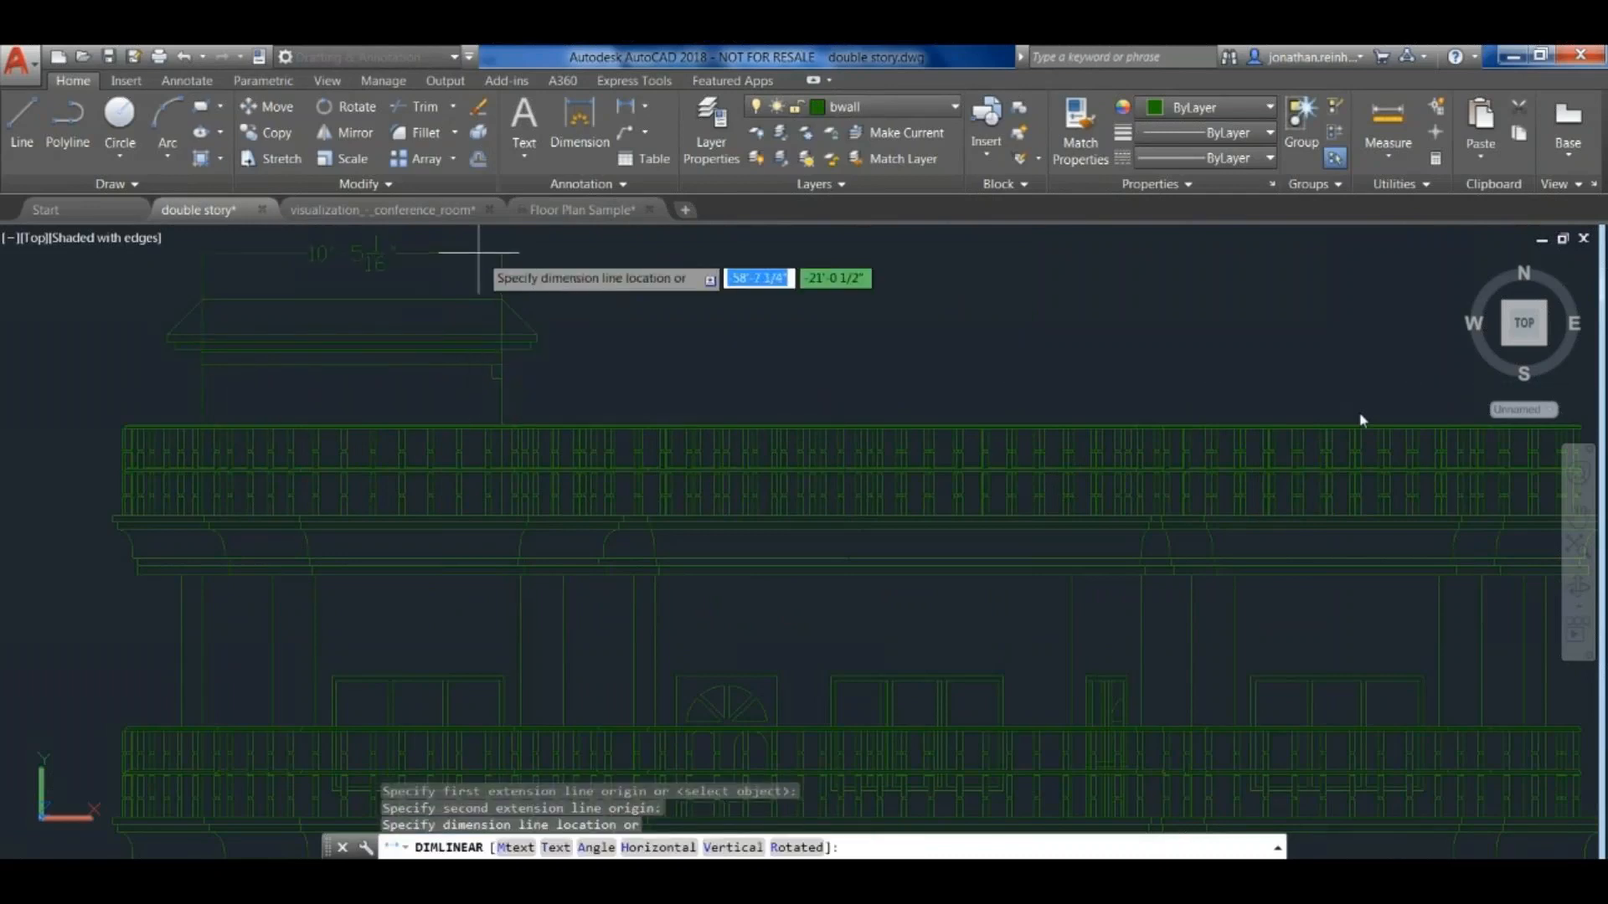
key(Escape)
scroll(511, 327, down, 5)
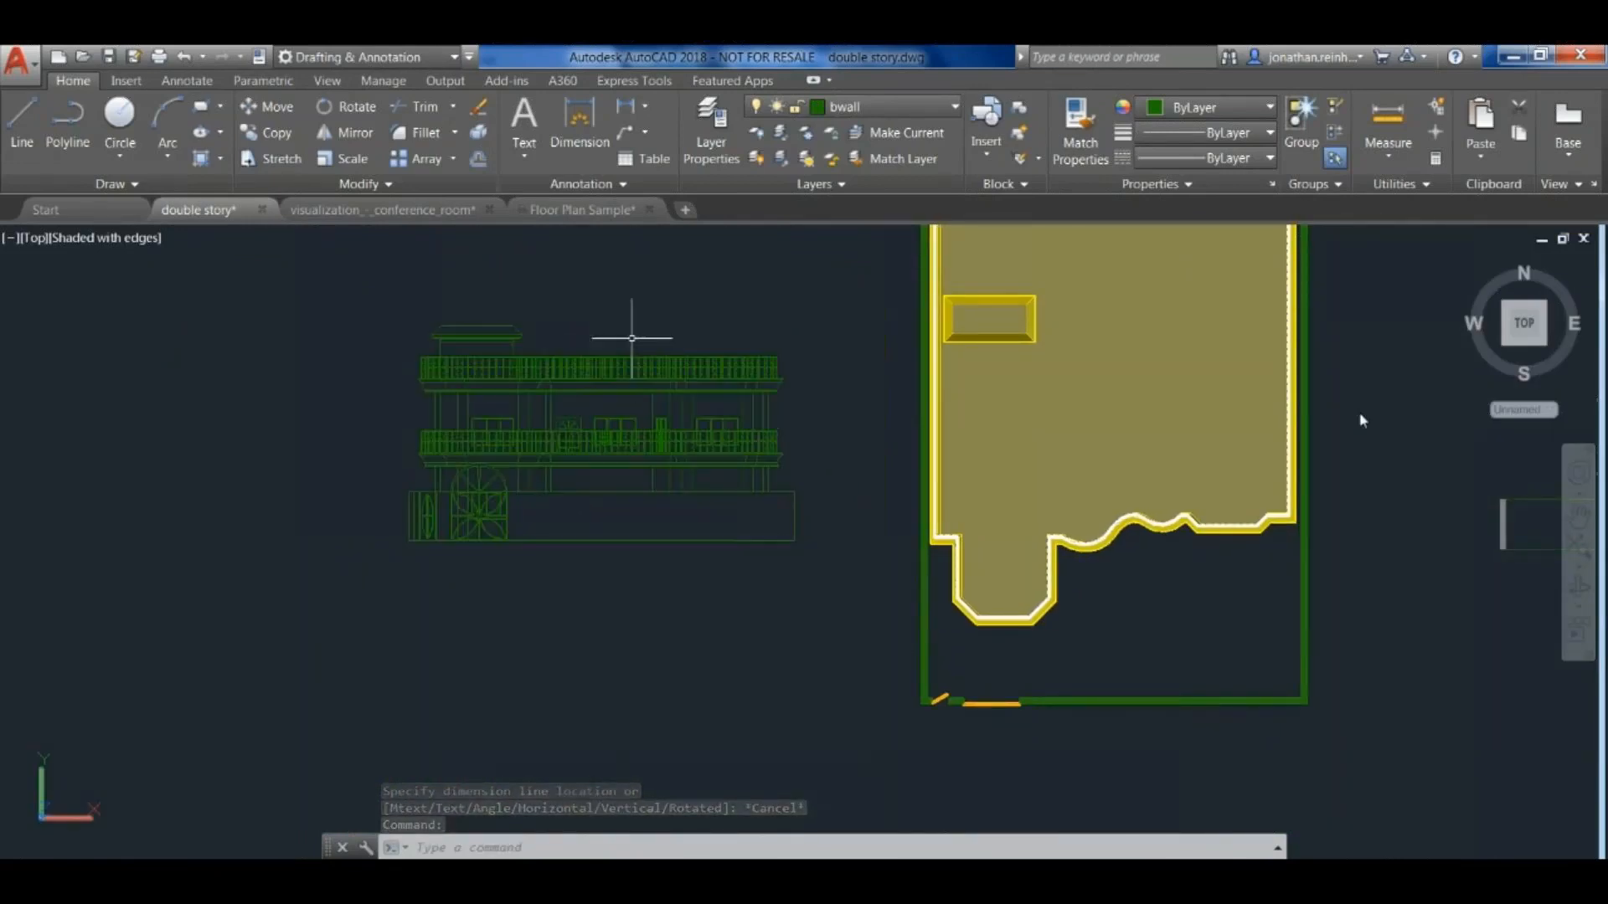
mouse_move(818, 316)
middle_down()
mouse_move(783, 336)
mouse_move(761, 383)
middle_up()
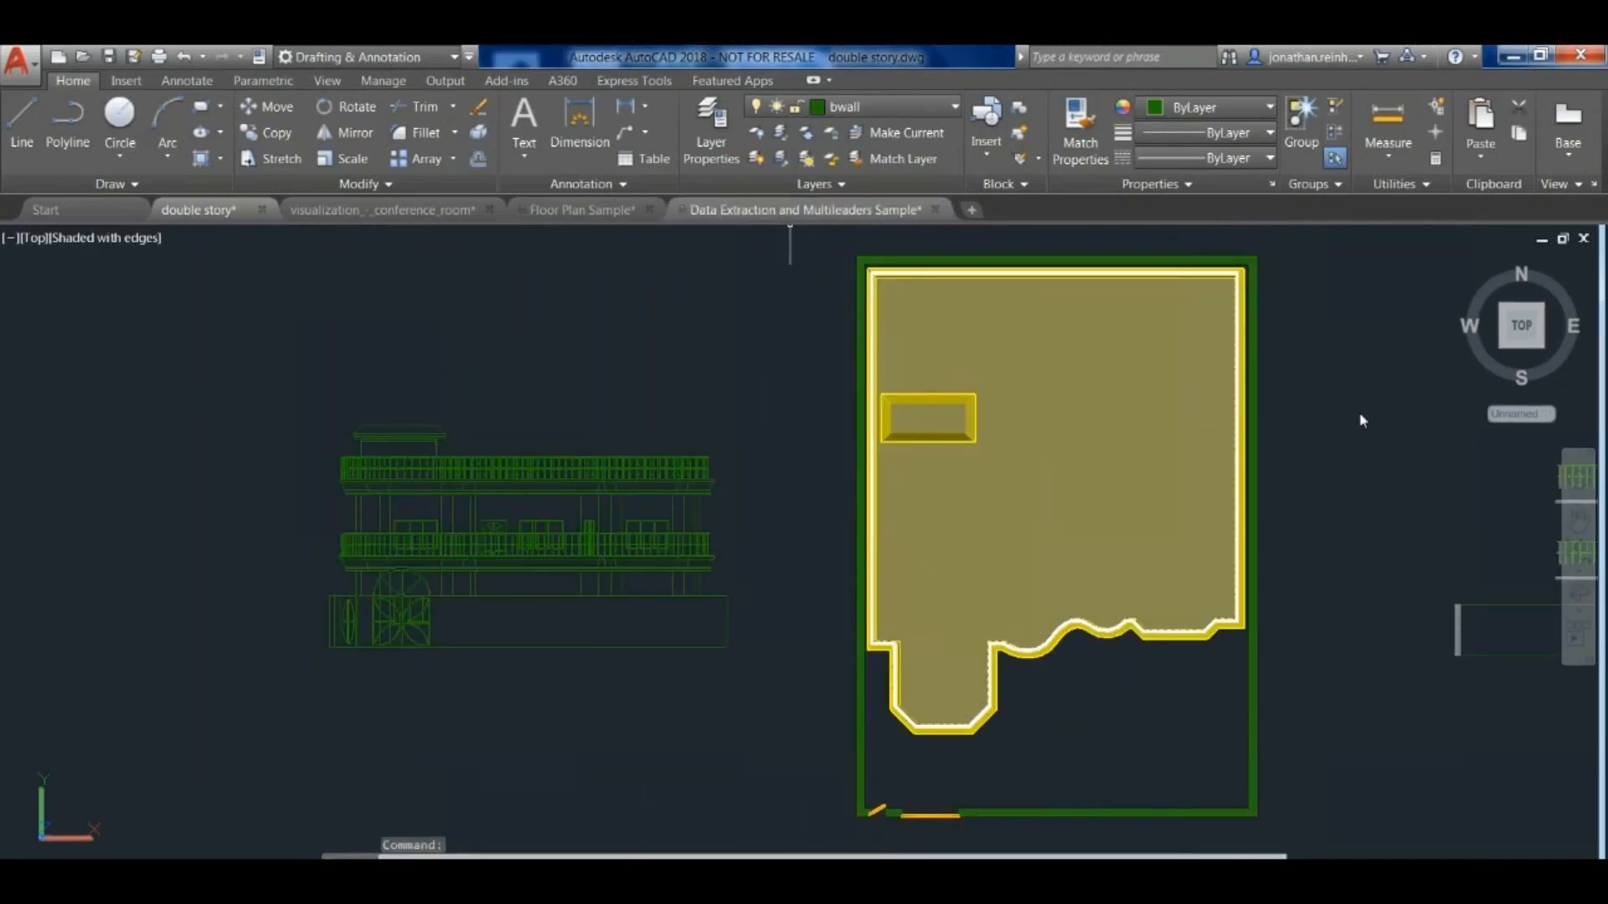
- Switch to the Data Extraction and Multileaders Sample drawing and leave the active viewport for paper space
click(804, 209)
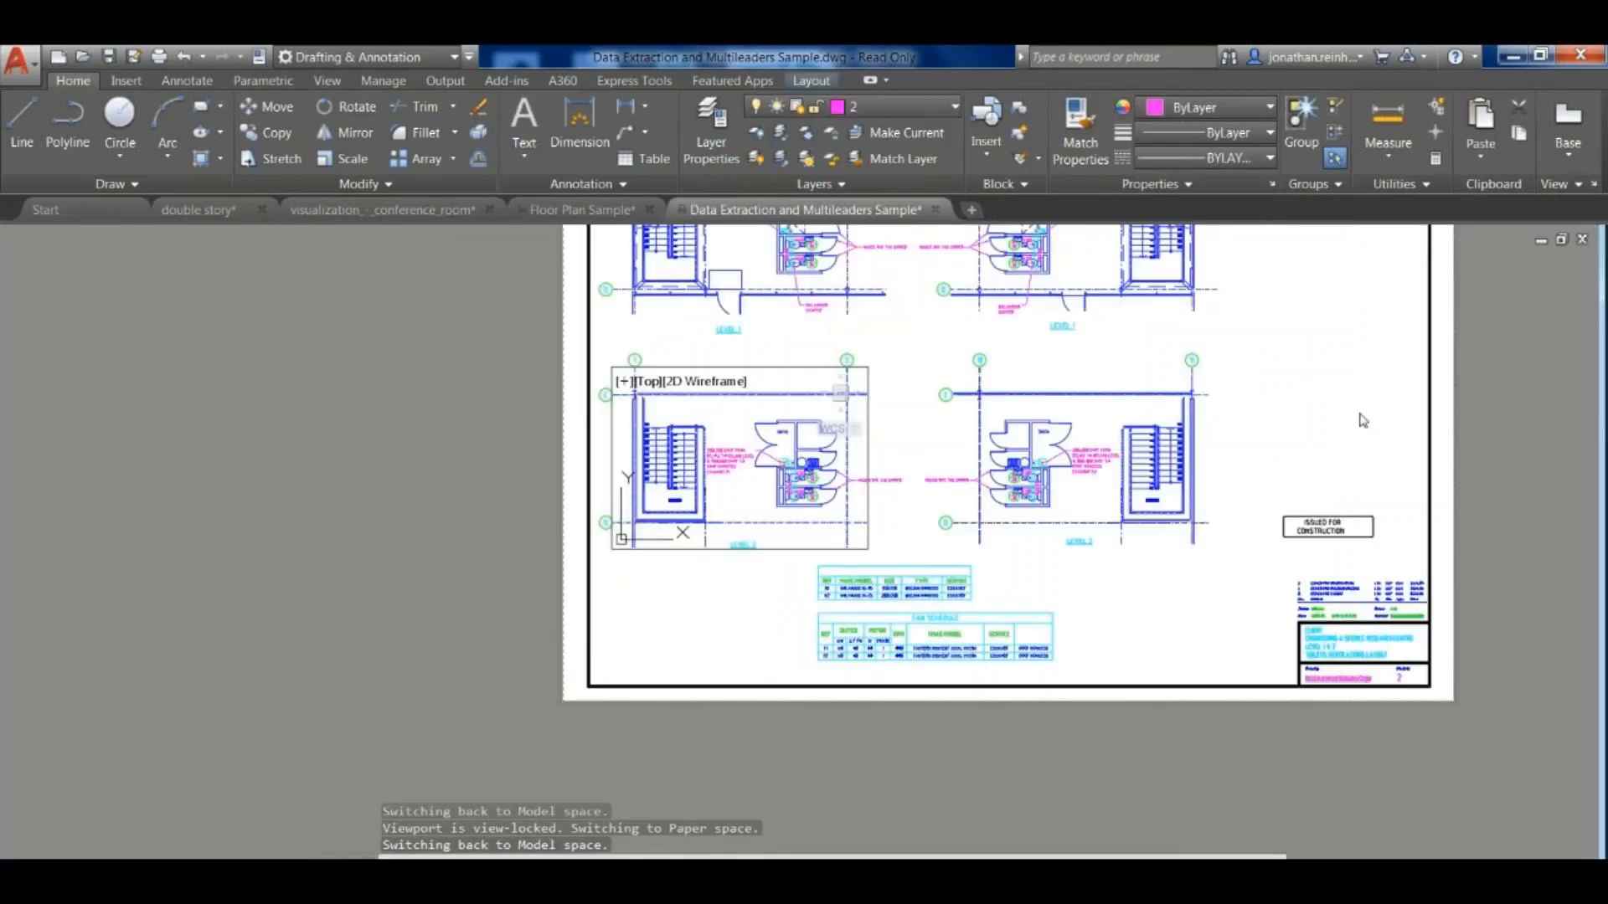
middle_drag(1195, 590, 1004, 664)
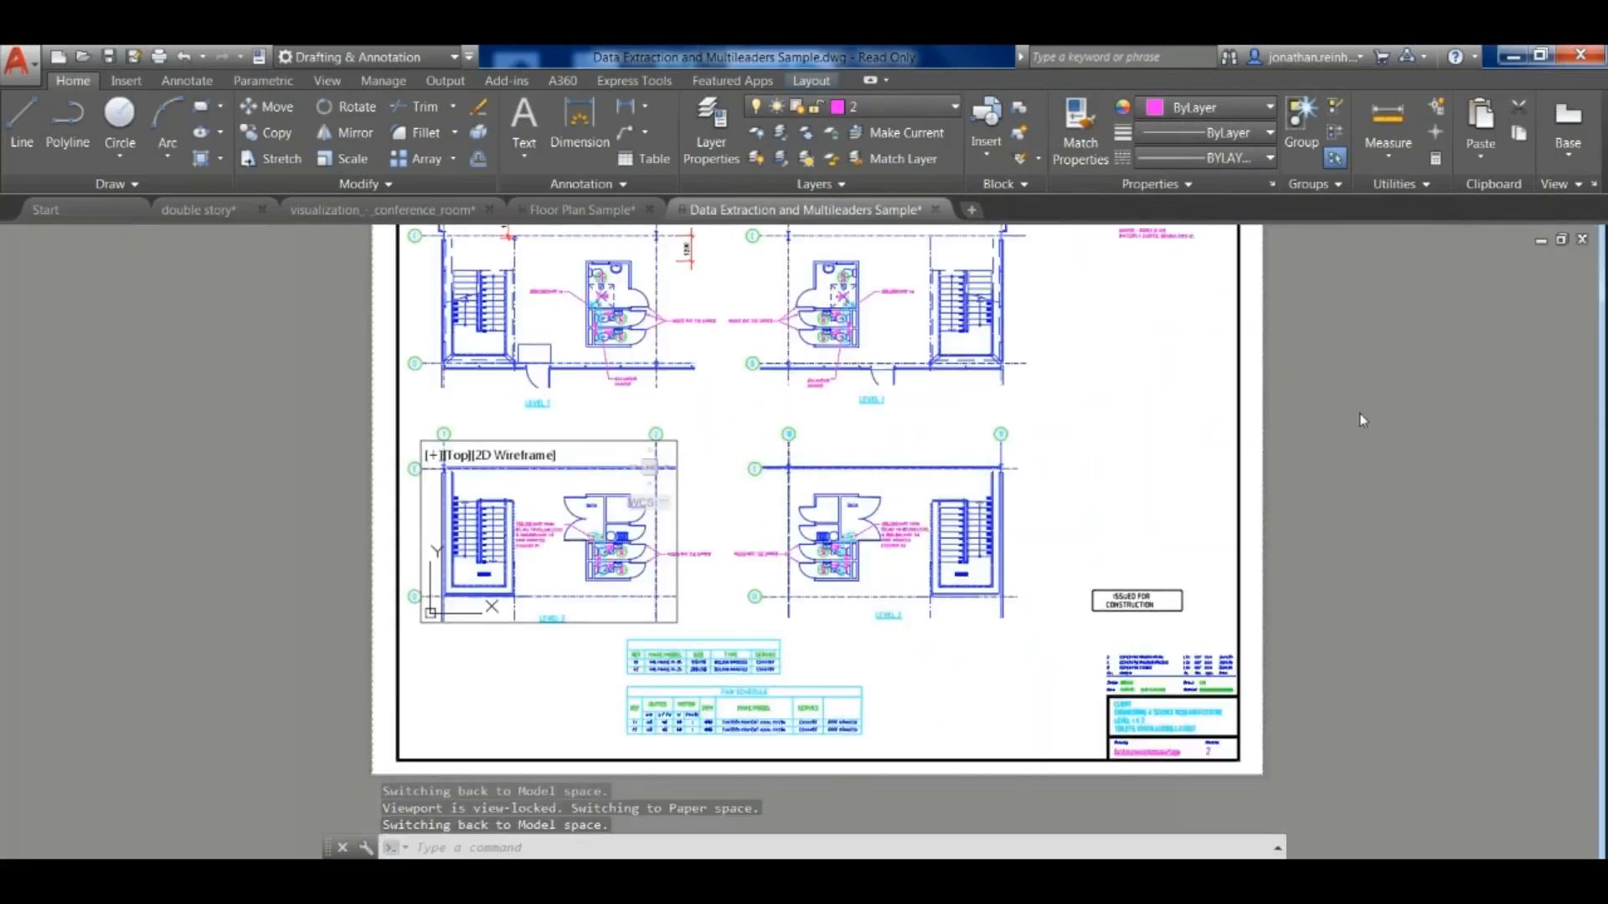
double_click(1359, 414)
middle_drag(928, 705, 944, 640)
scroll(804, 654, up, 8)
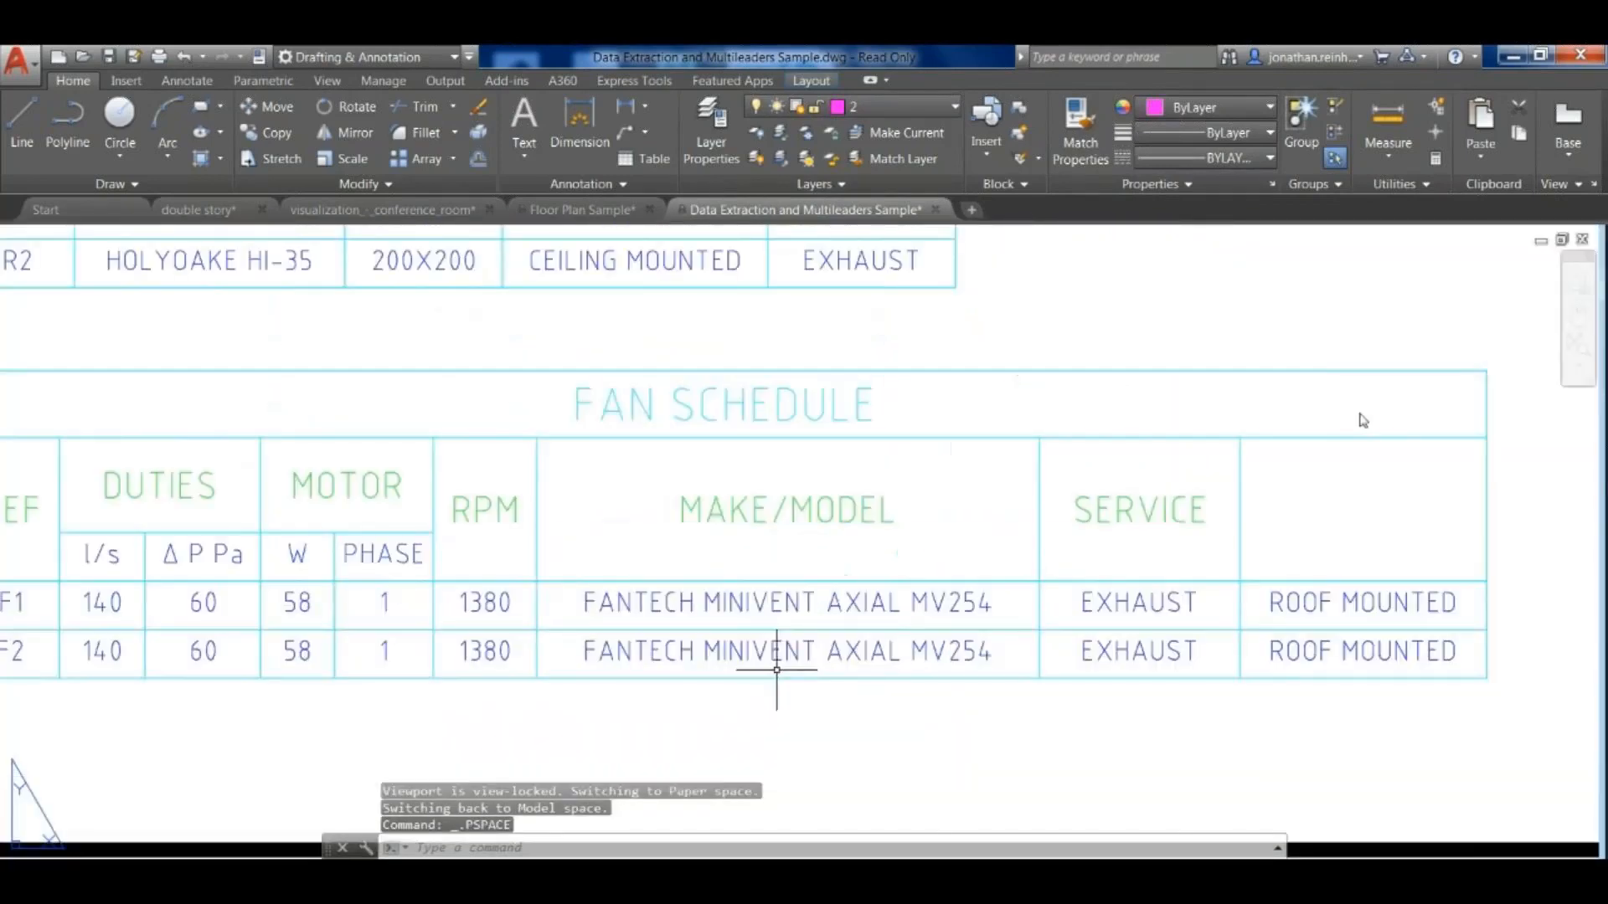
- Select the Fan Schedule table on the layout and examine its rows and columns
click(835, 625)
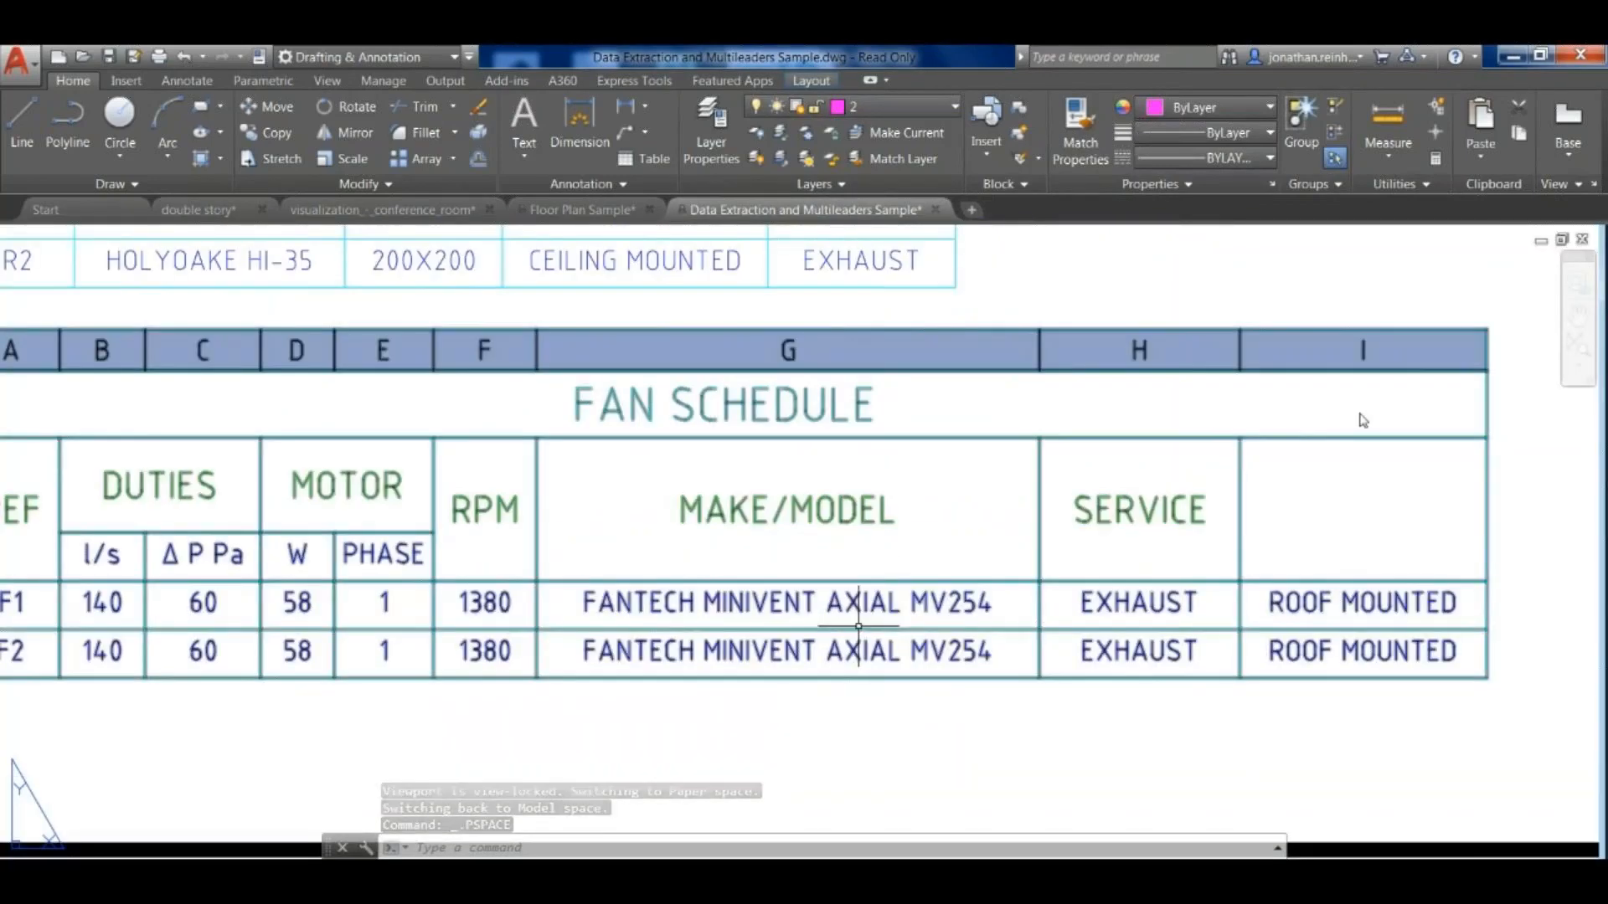
scroll(842, 616, down, 4)
scroll(850, 609, down, 2)
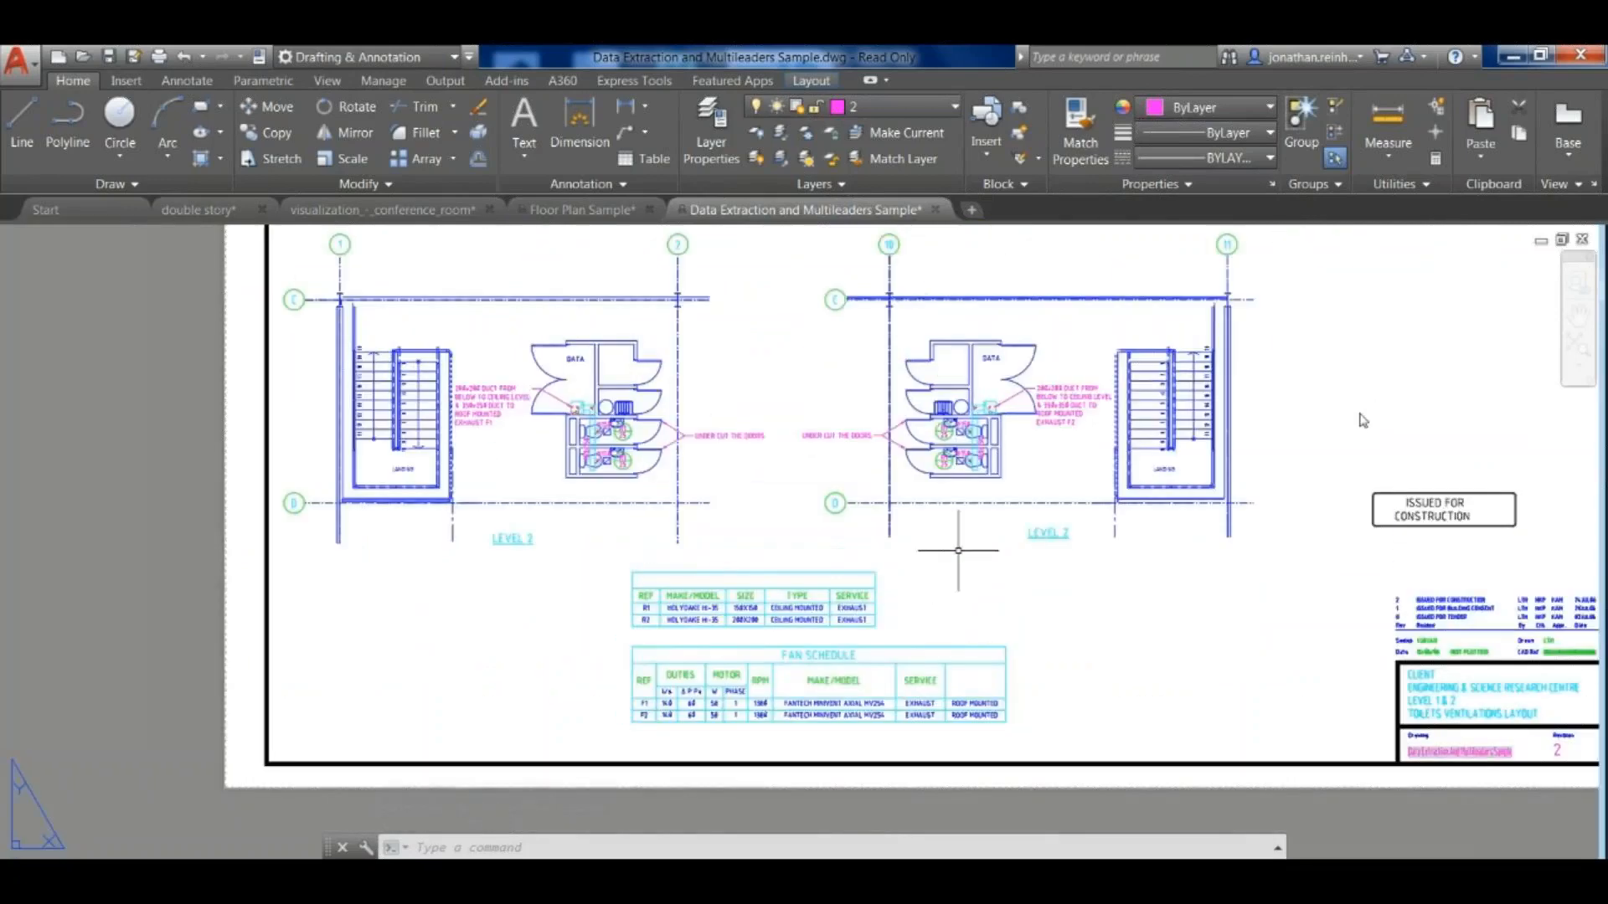
scroll(653, 749, up, 5)
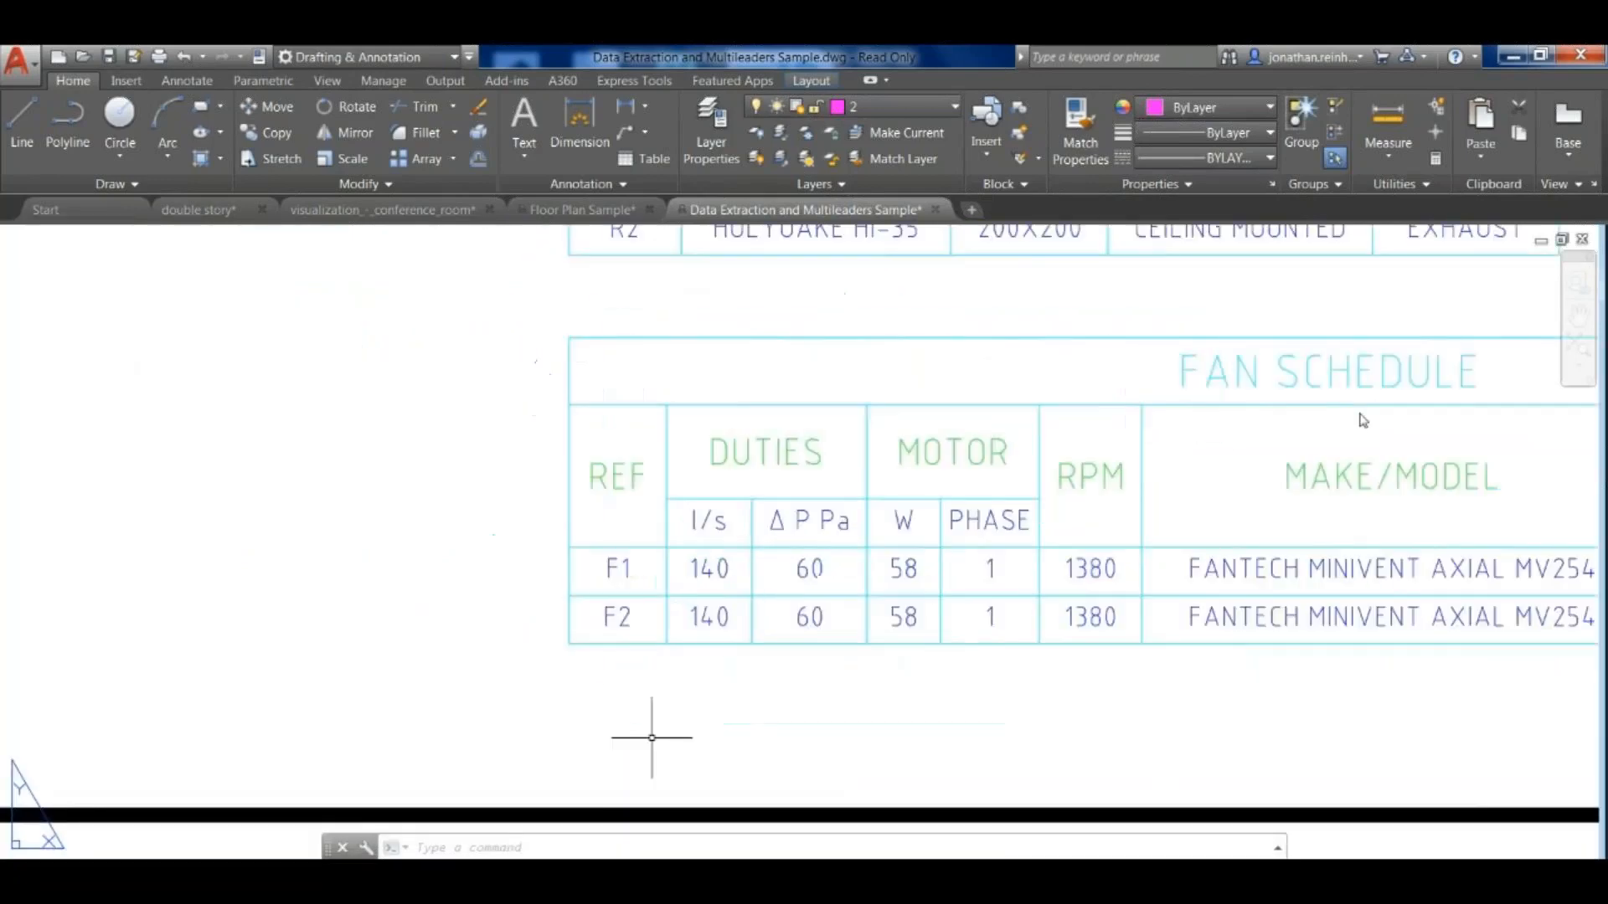
click(663, 649)
scroll(824, 708, down, 4)
middle_drag(808, 713, 585, 727)
middle_drag(1301, 646, 1195, 640)
scroll(460, 700, up, 2)
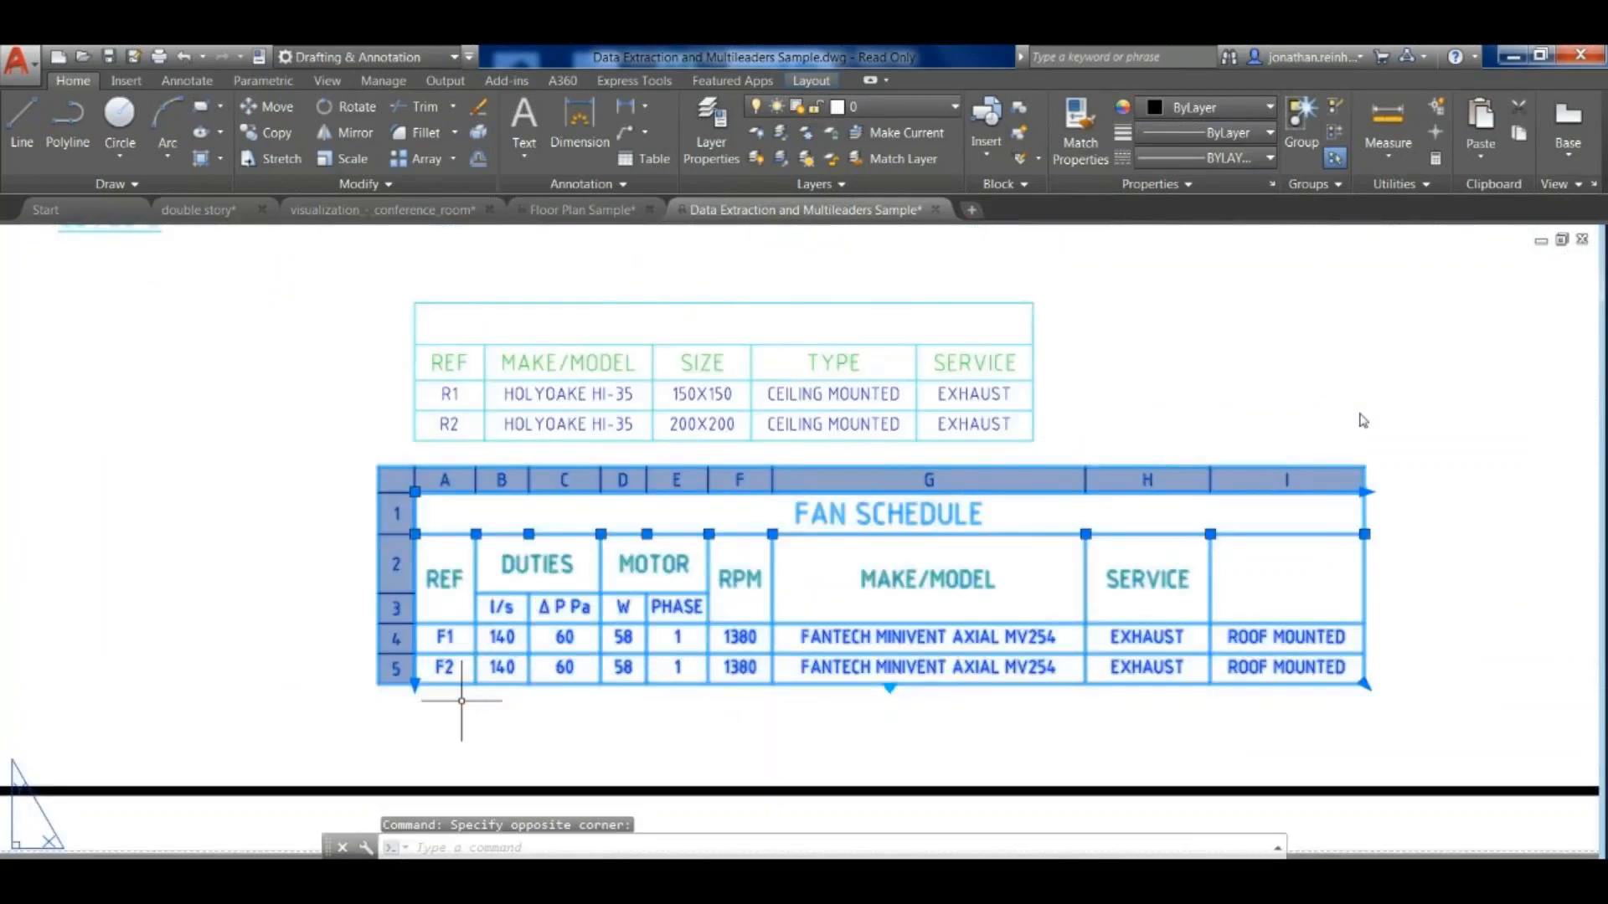
scroll(691, 637, down, 4)
middle_drag(659, 501, 617, 599)
middle_drag(632, 743, 573, 551)
scroll(632, 586, up, 2)
scroll(578, 587, up, 6)
key(Escape)
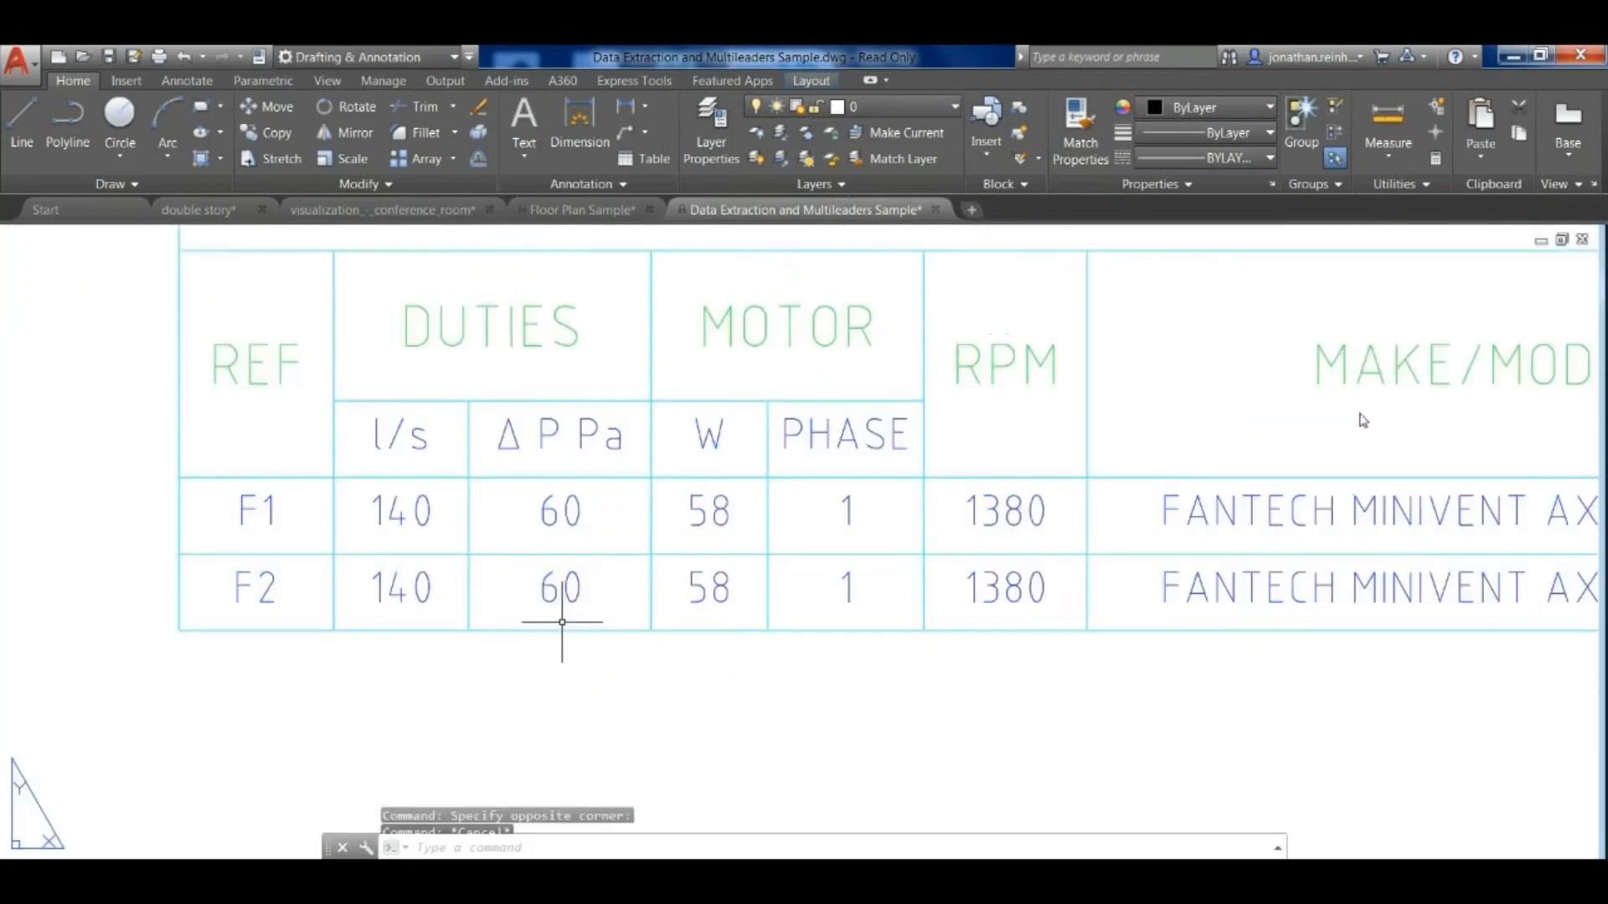
- Select the Make/Model cell of fan F1 in the Fan Schedule and clear the selection after viewing it
scroll(335, 586, down, 4)
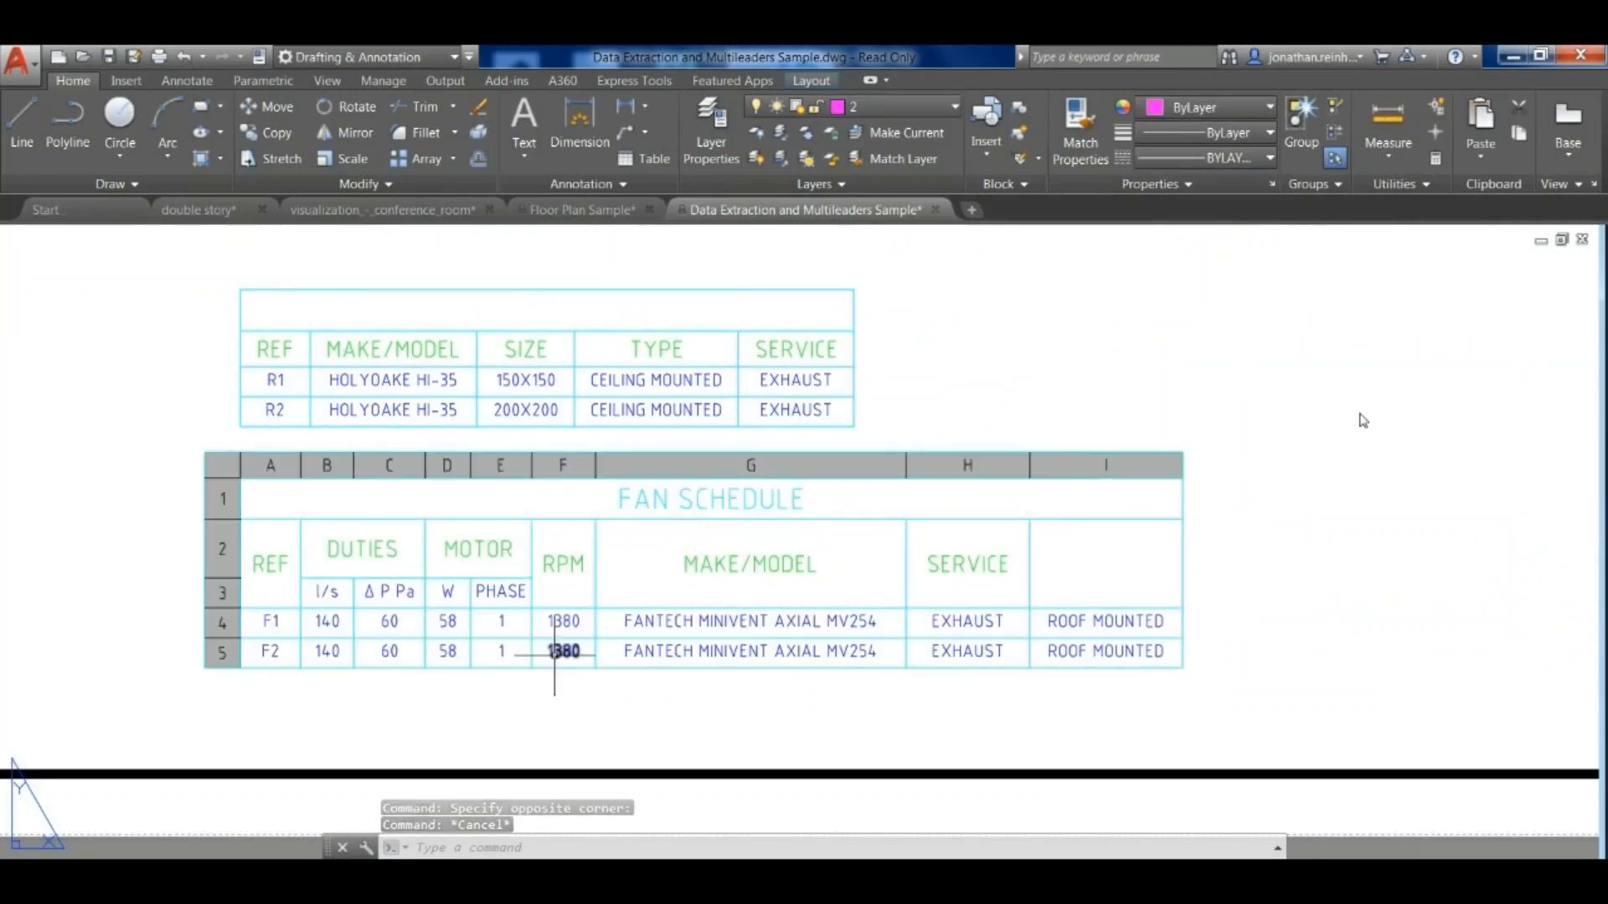
click(611, 631)
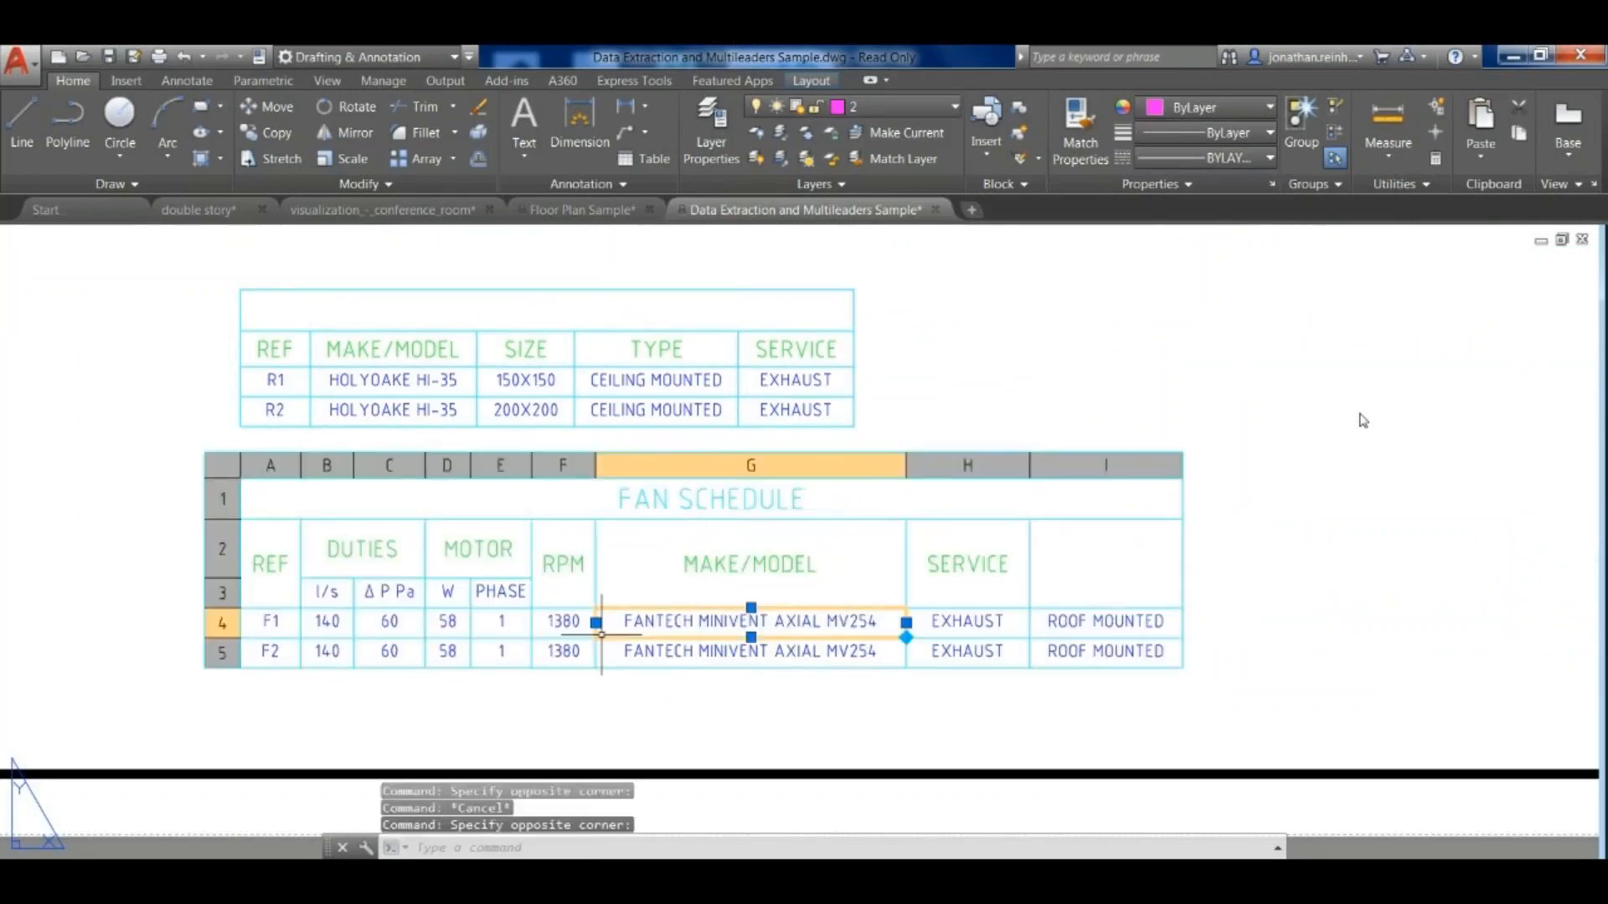
scroll(876, 503, down, 2)
scroll(876, 503, down, 2)
key(Escape)
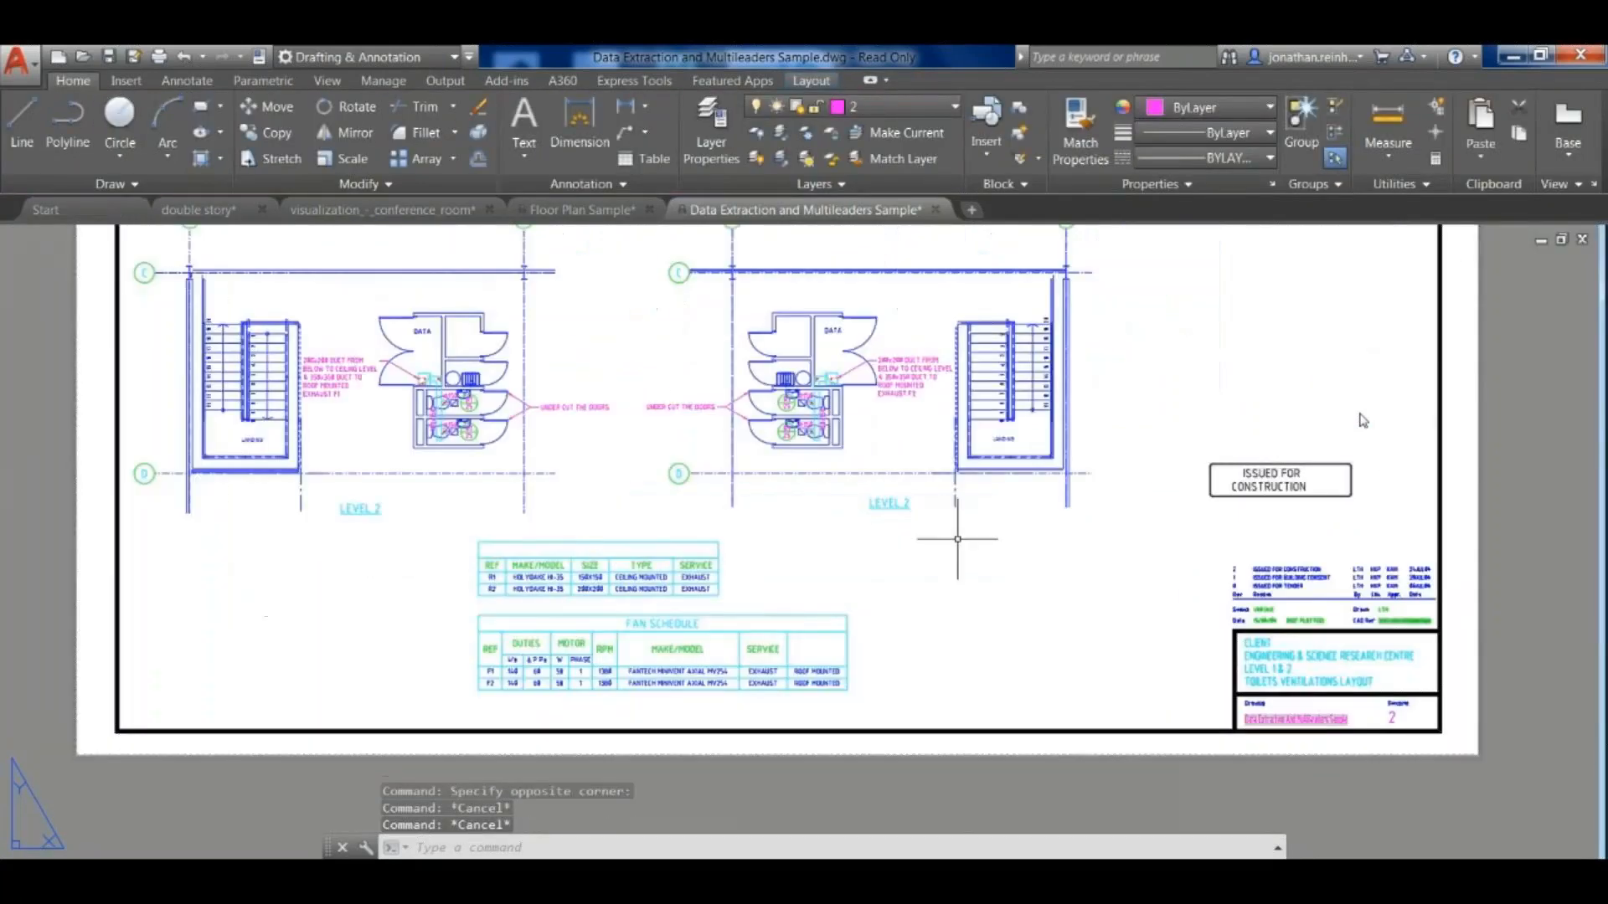
text(DX)
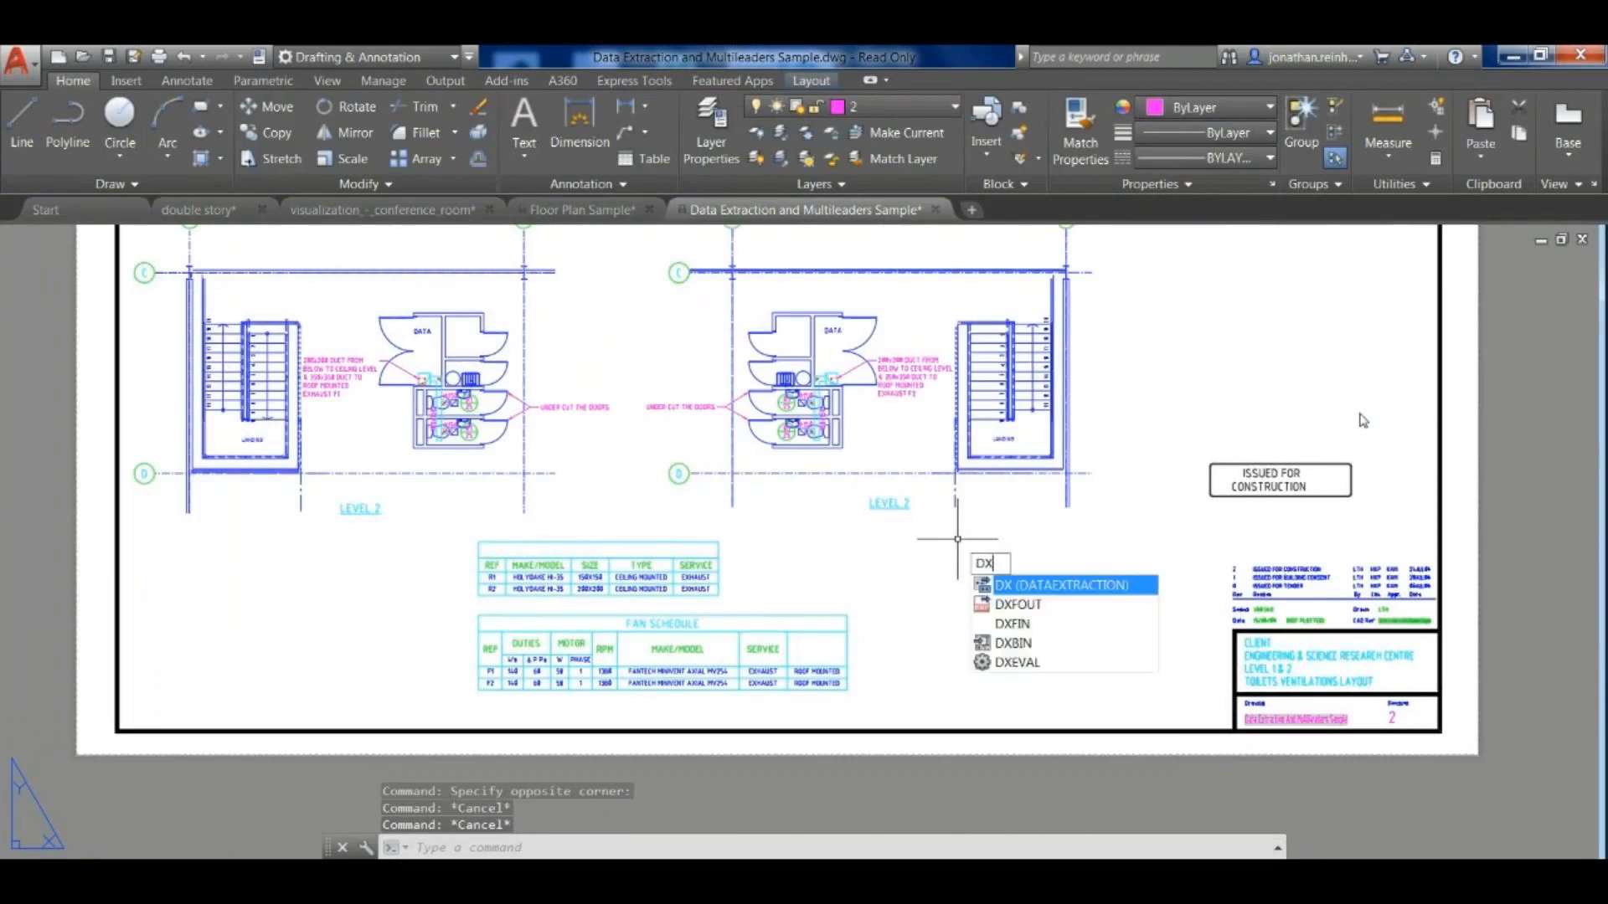
key(Escape)
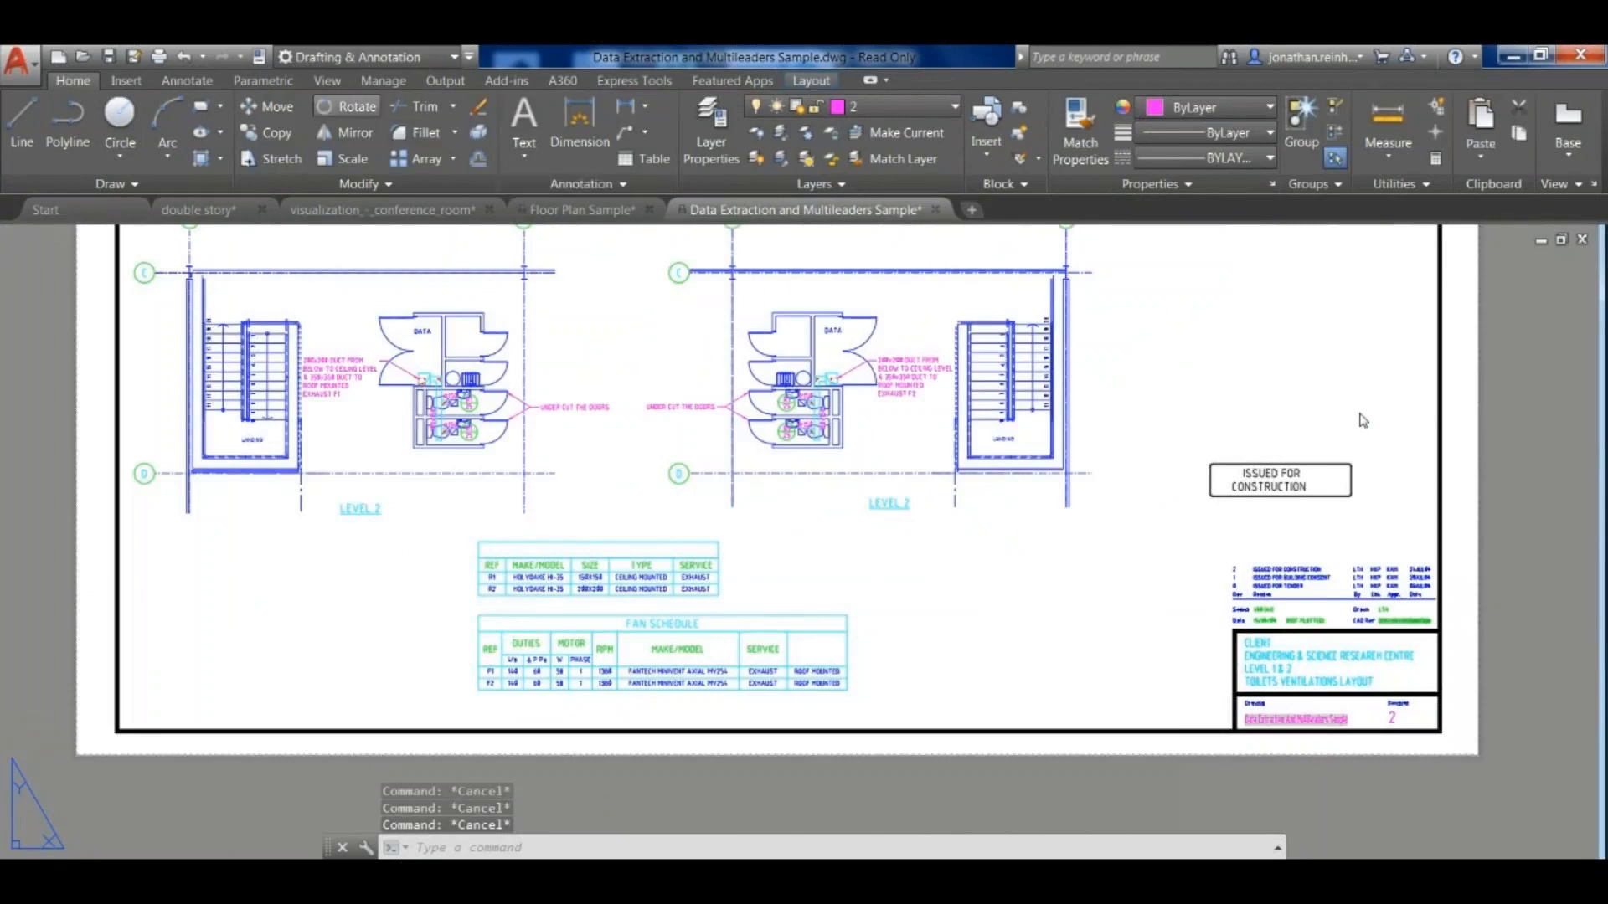
click(328, 81)
key(Right)
key(Right)
key(Right)
key(Right)
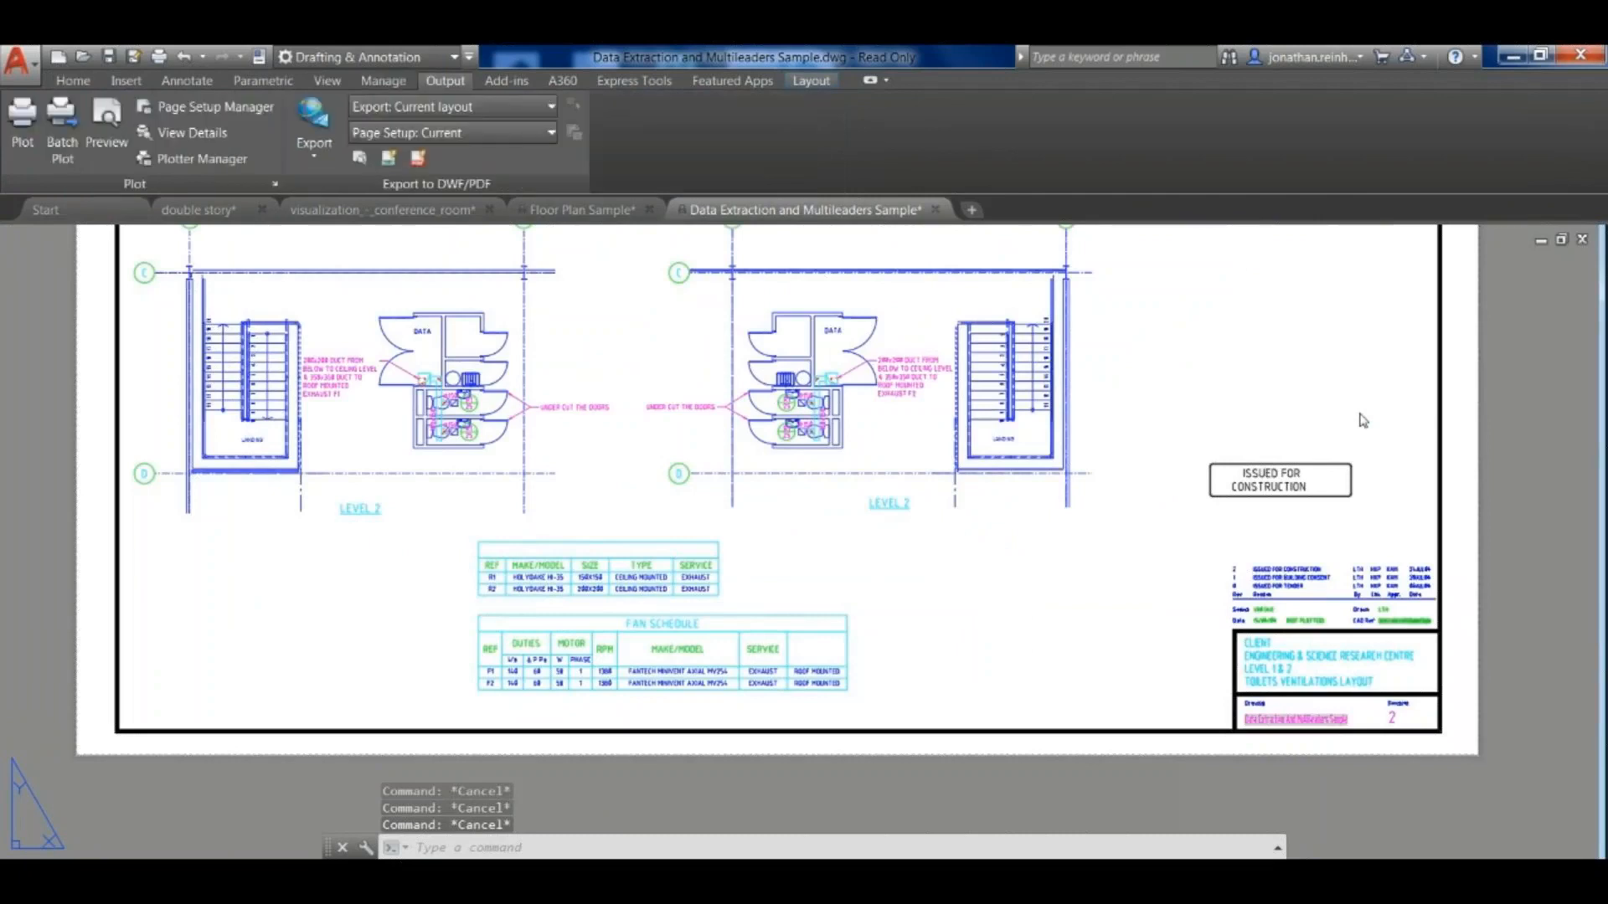
click(634, 81)
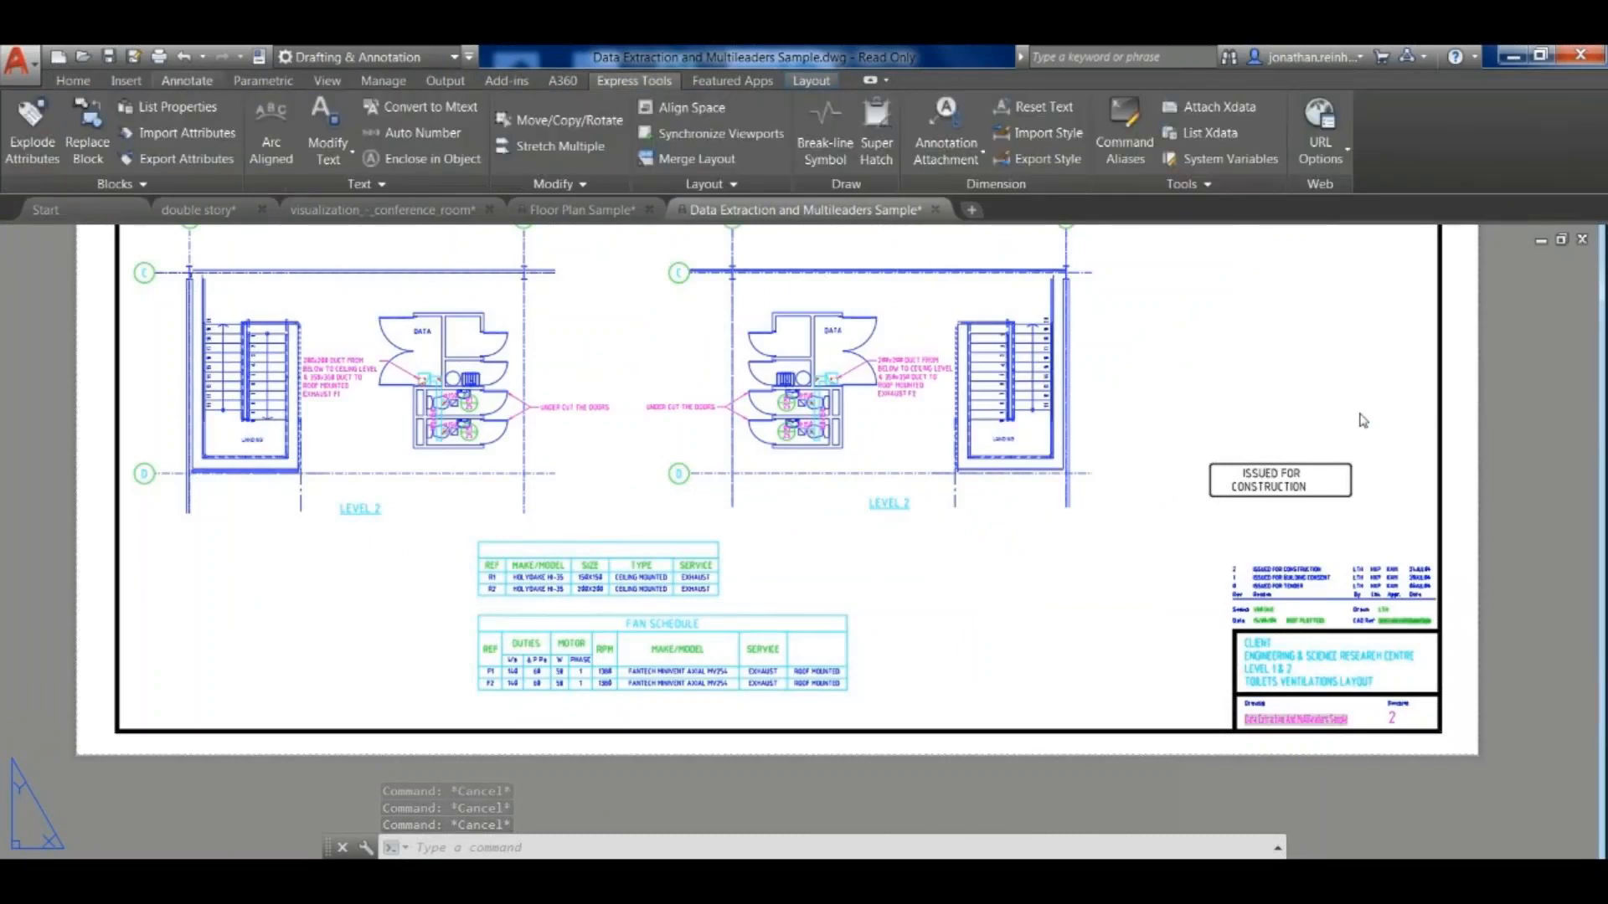
click(187, 81)
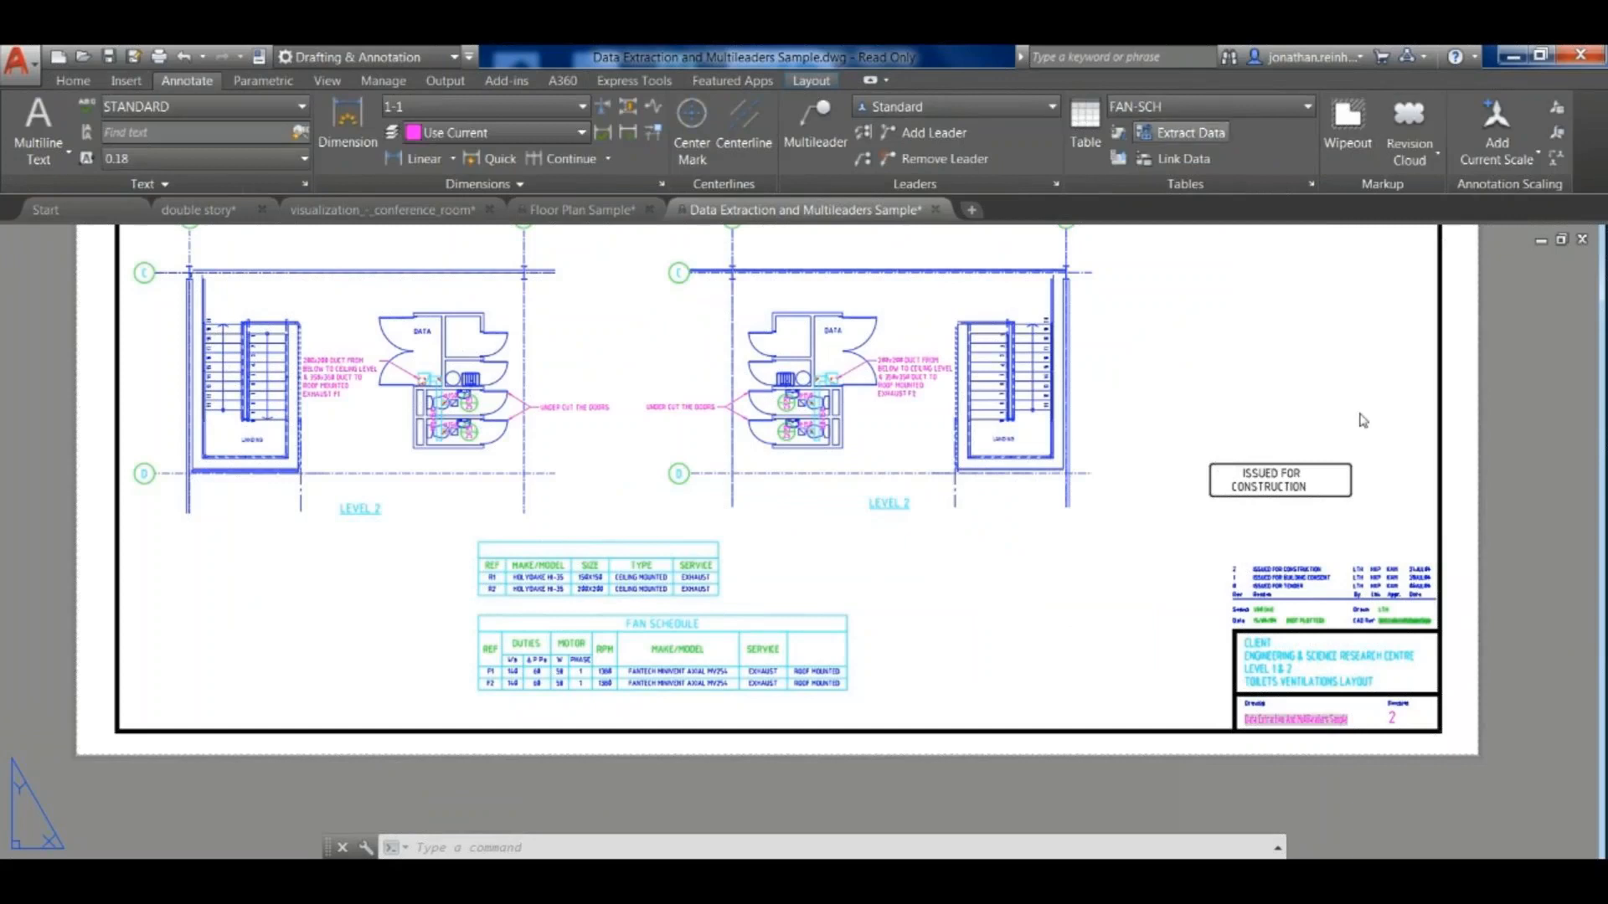
key(Escape)
key(Escape)
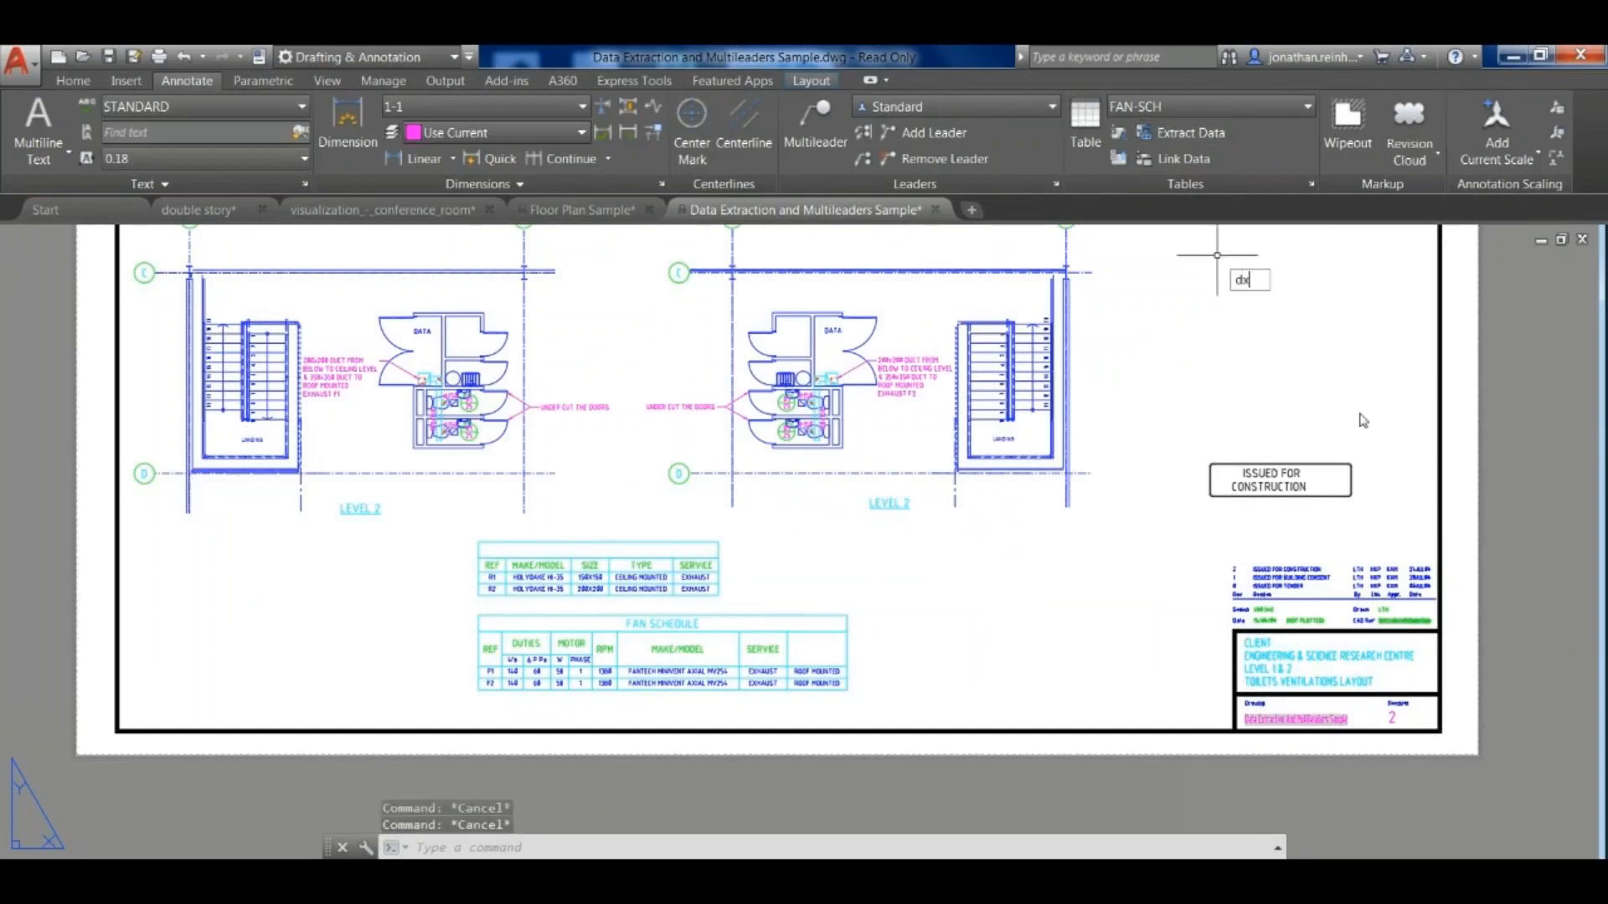
- Start a new data extraction and save it over the existing table.dxe in My Documents
text(DX)
key(Return)
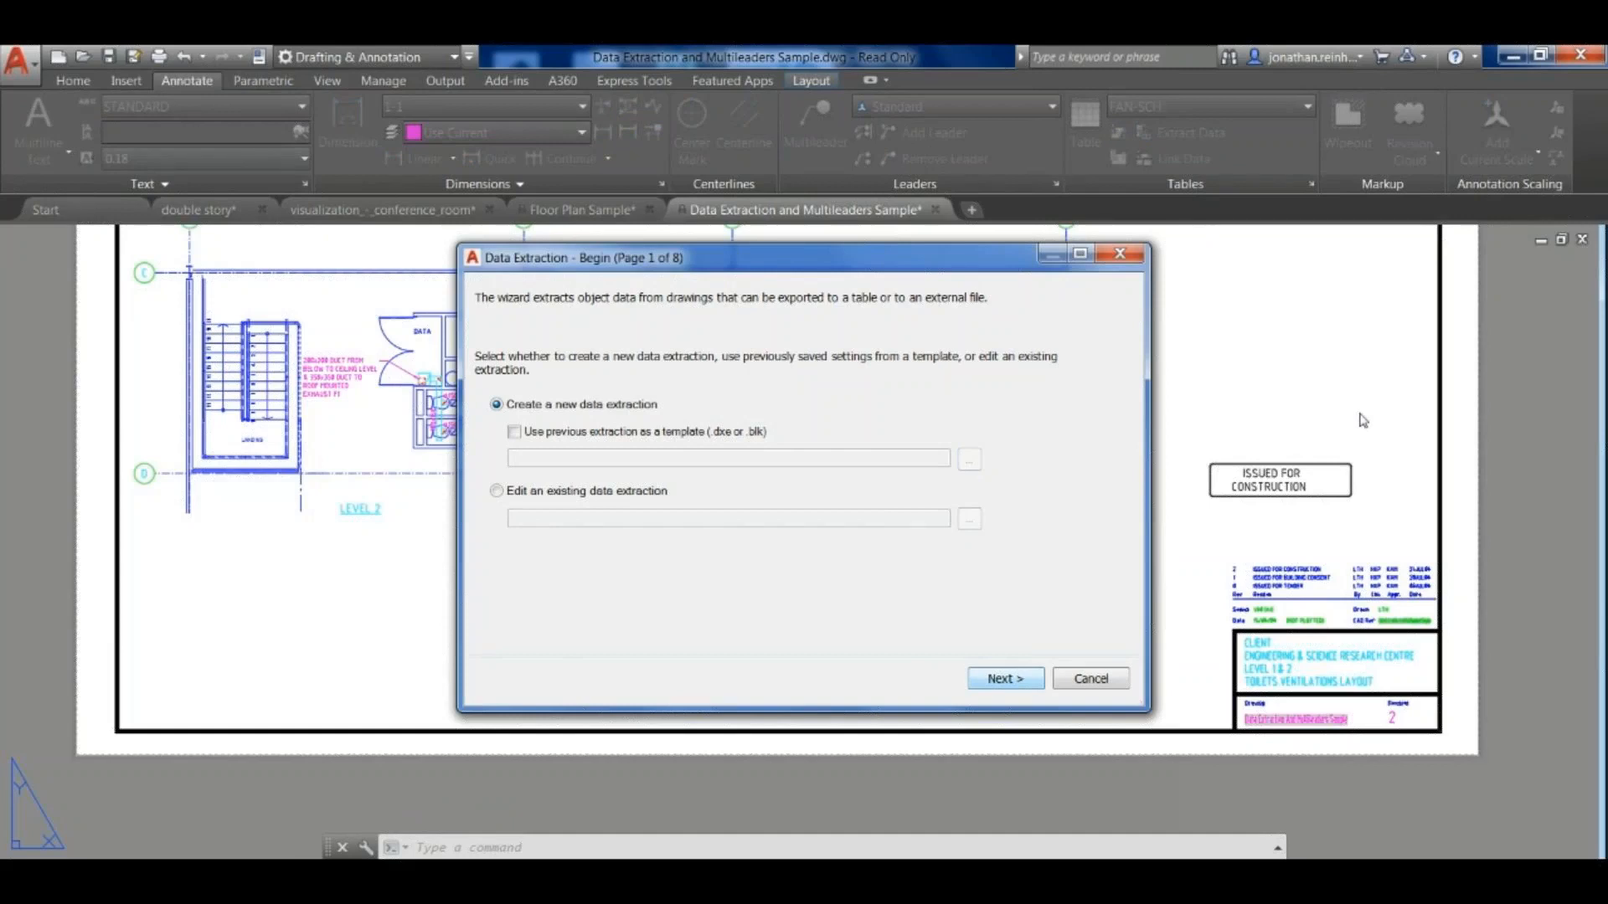
key(Return)
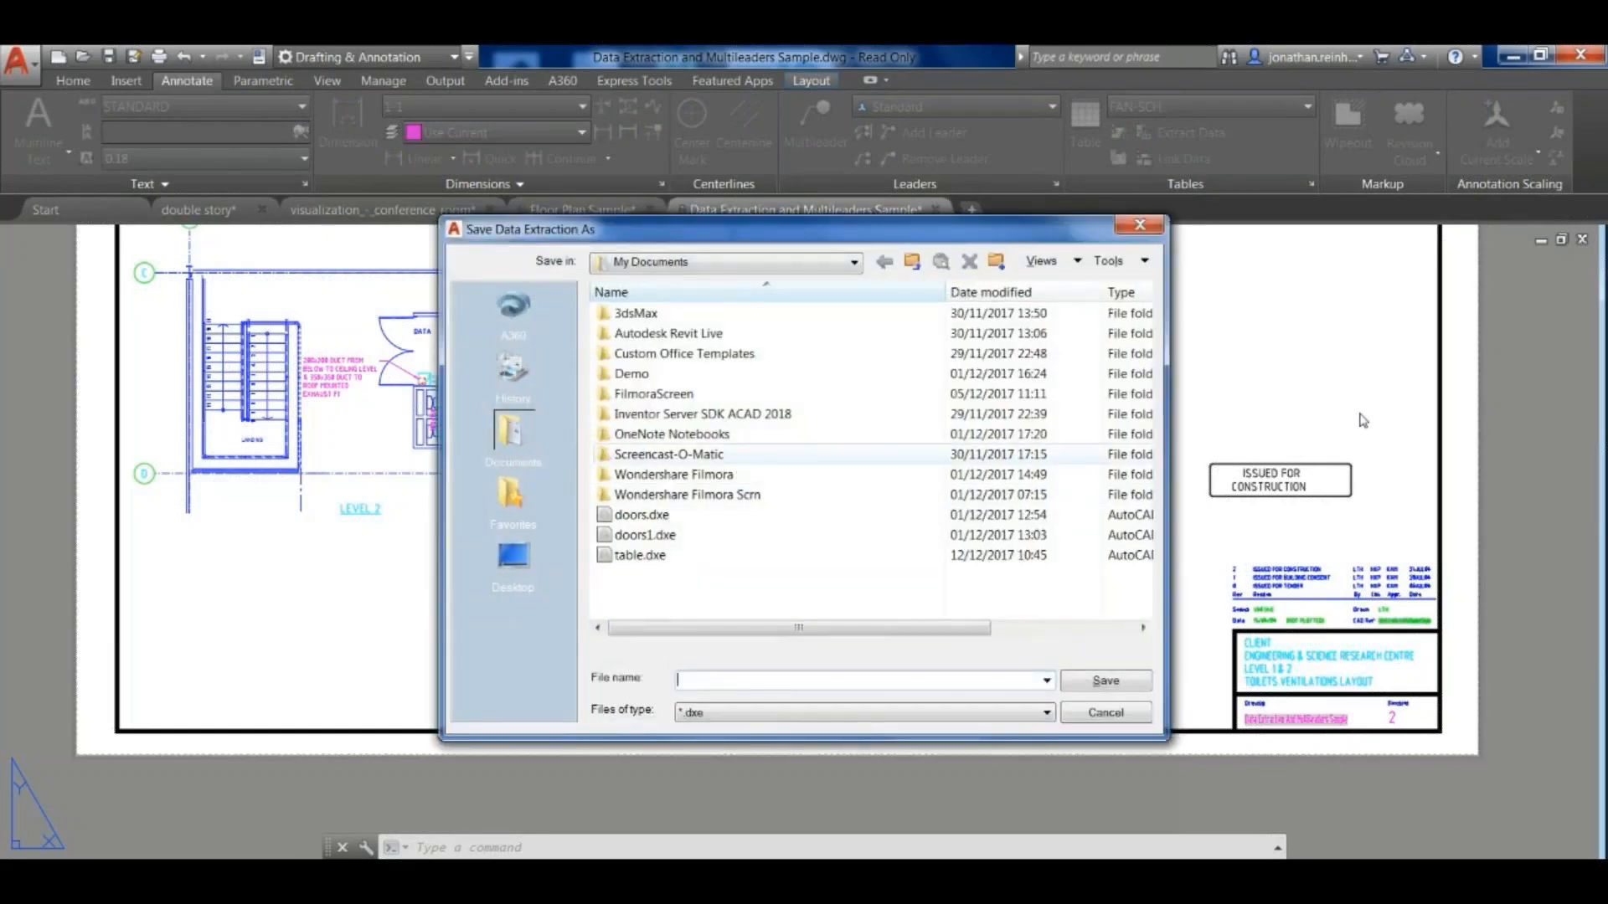
click(640, 556)
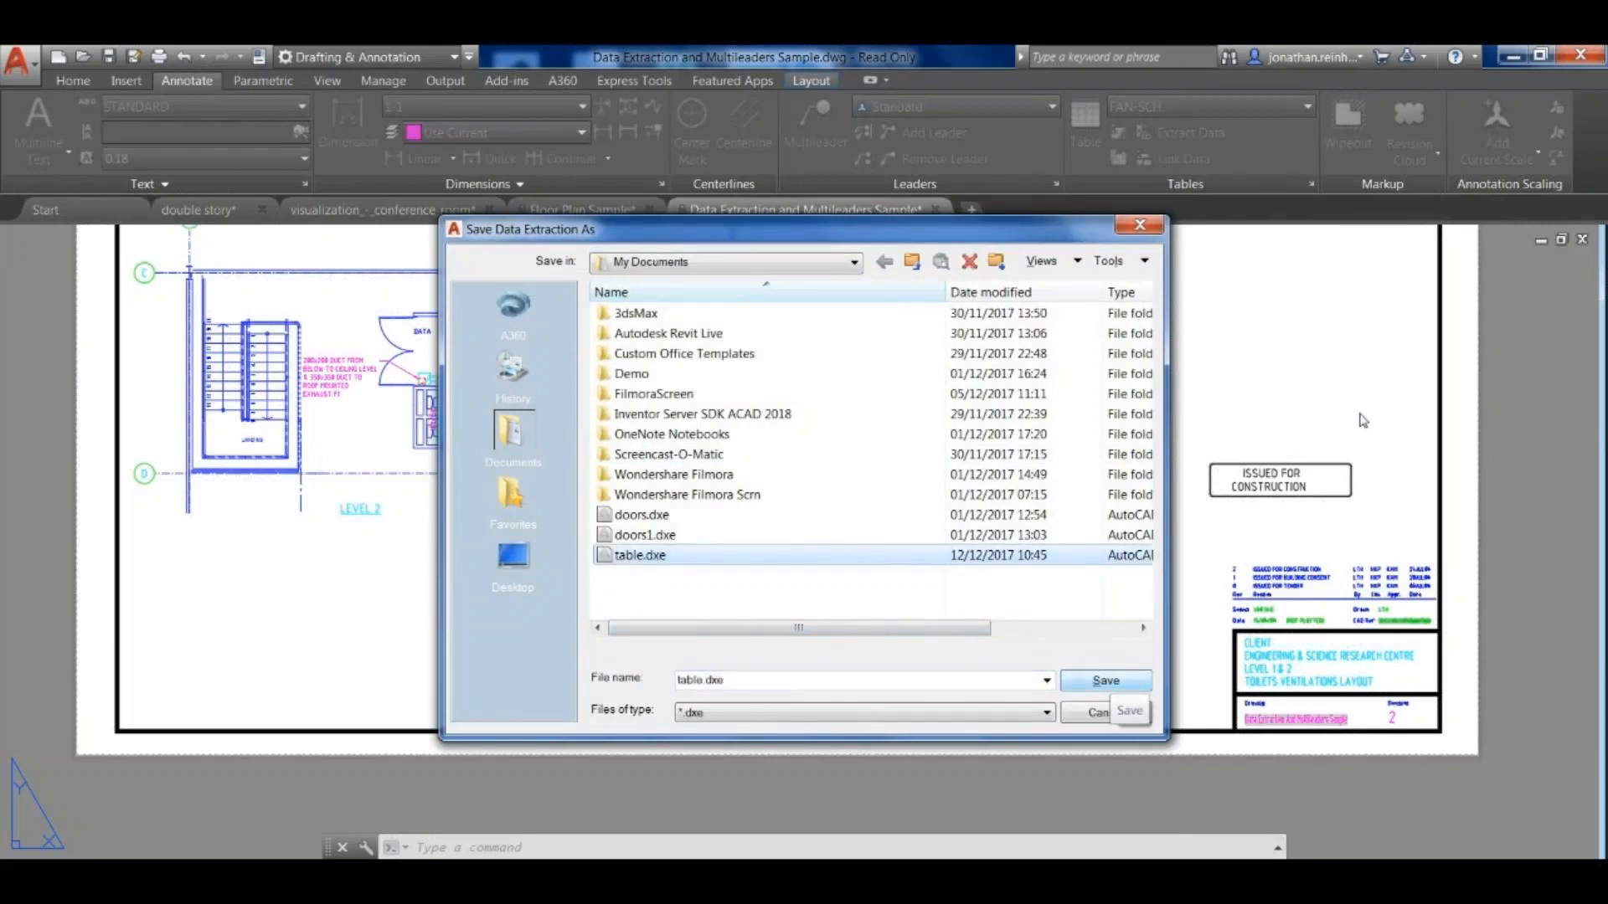
click(1105, 680)
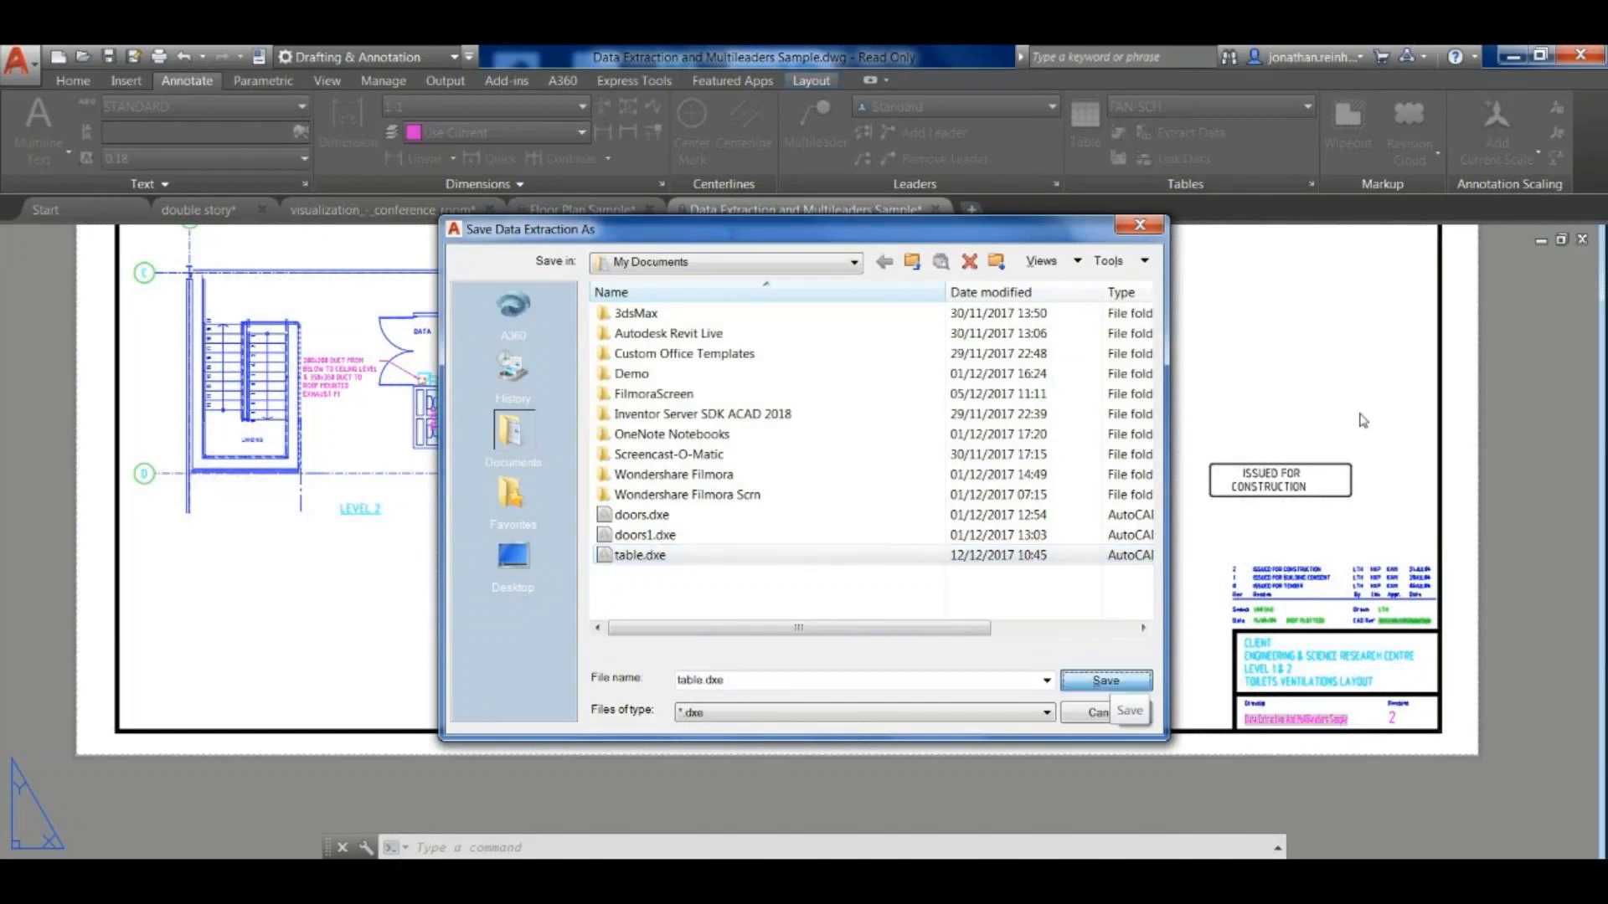
key(Return)
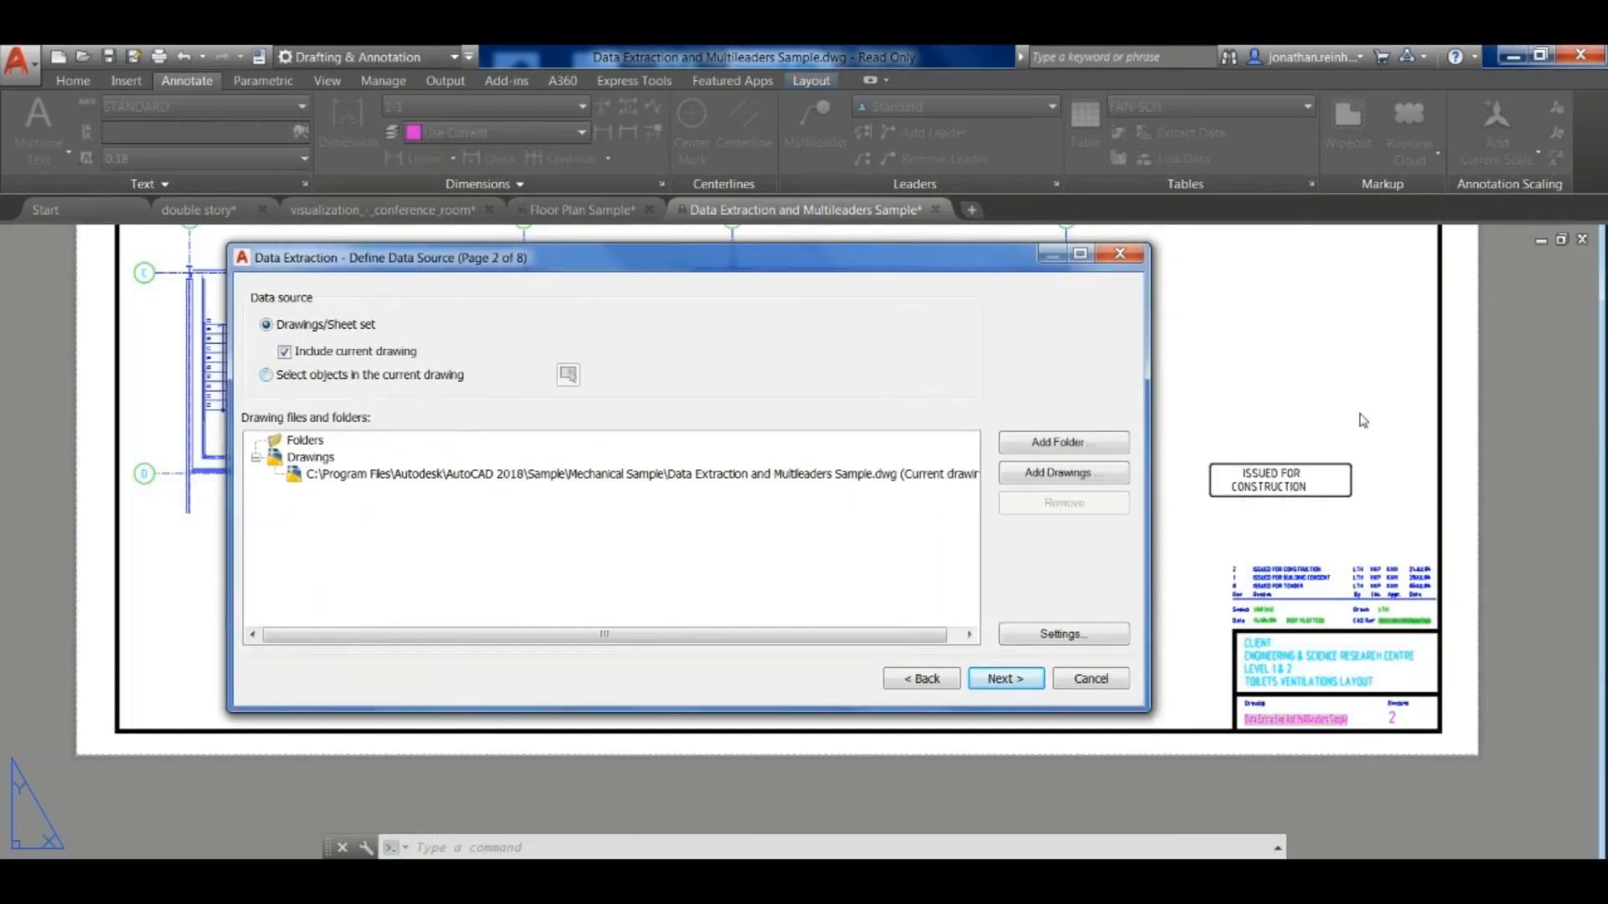
- Try object selection as the data source, return to Drawings/Sheet set, and choose Drawing1.dwg as an extra drawing before cancelling
key(Down)
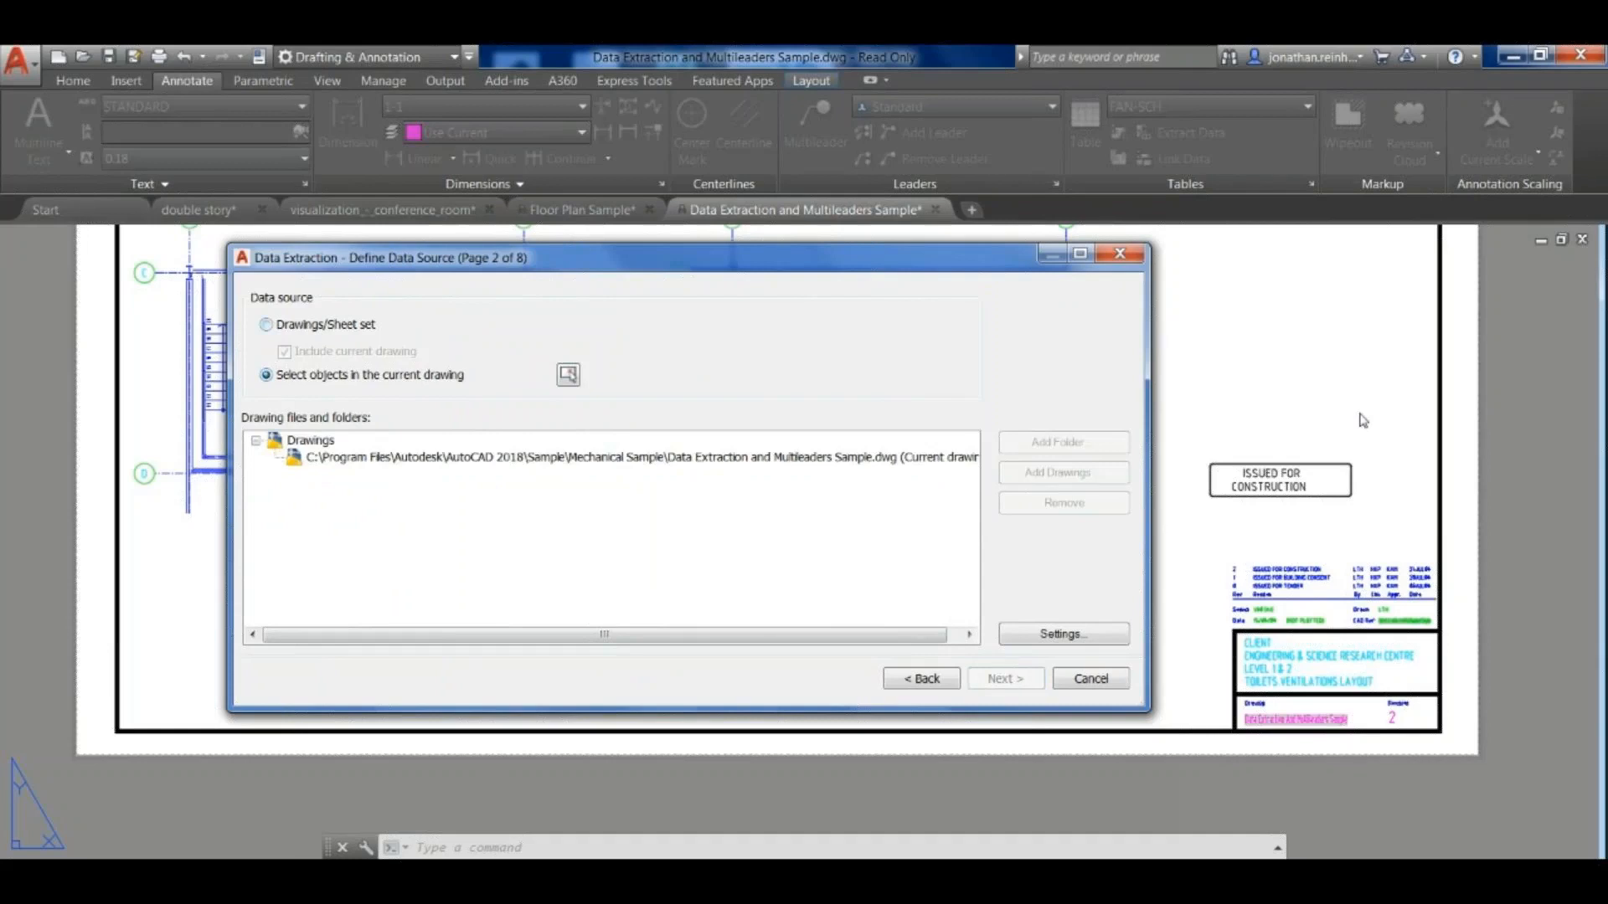
key(Up)
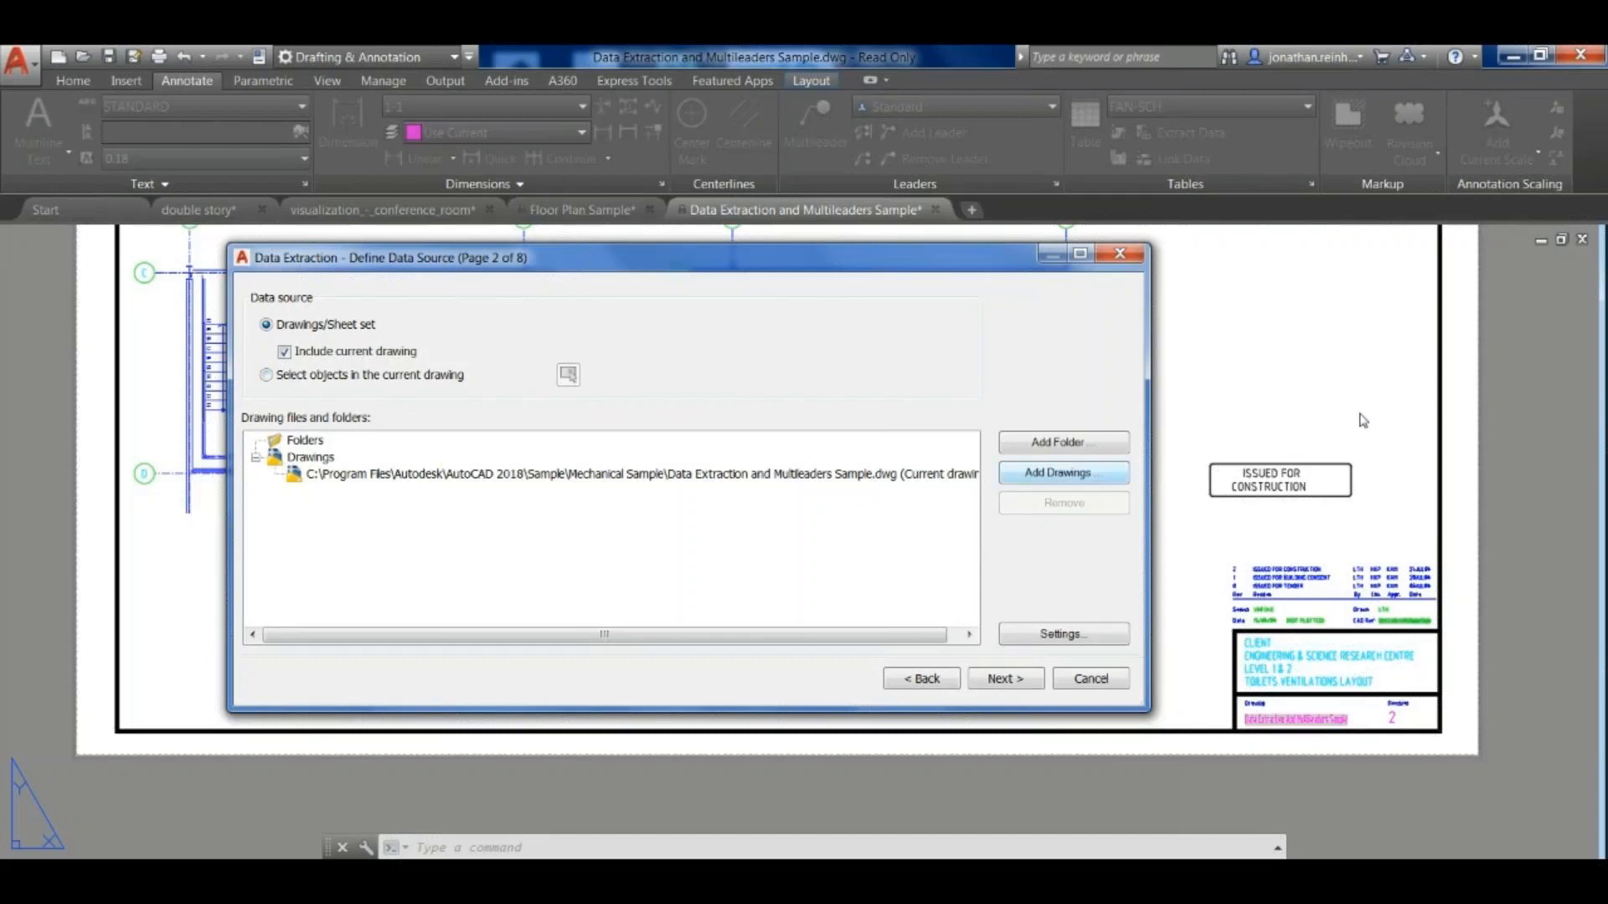
click(398, 564)
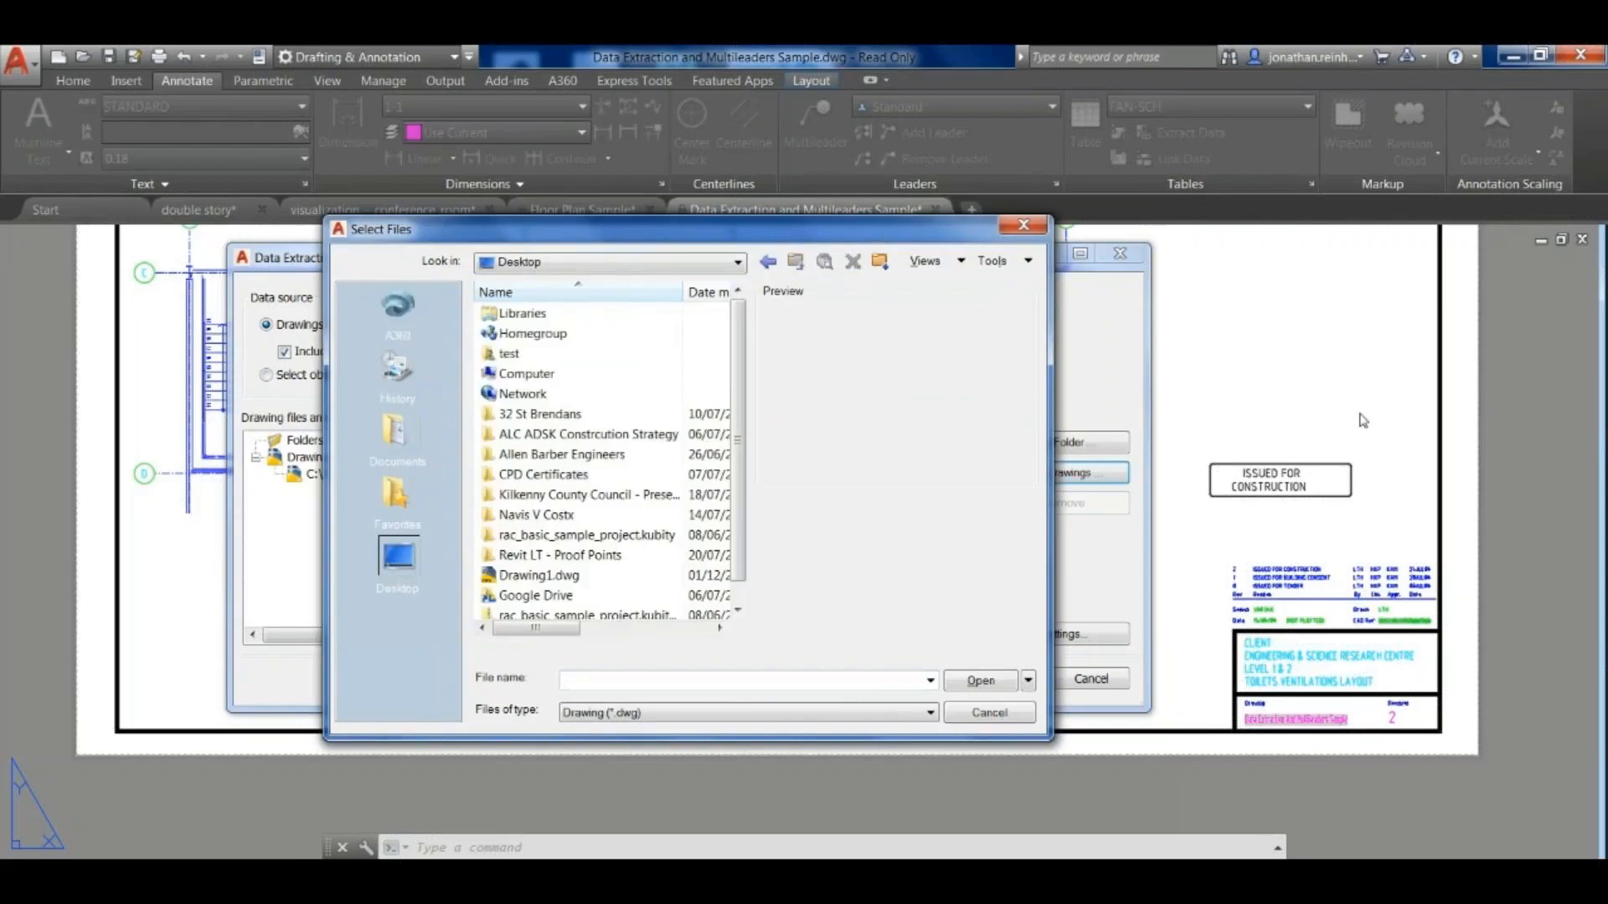
click(553, 576)
scroll(603, 459, down, 1)
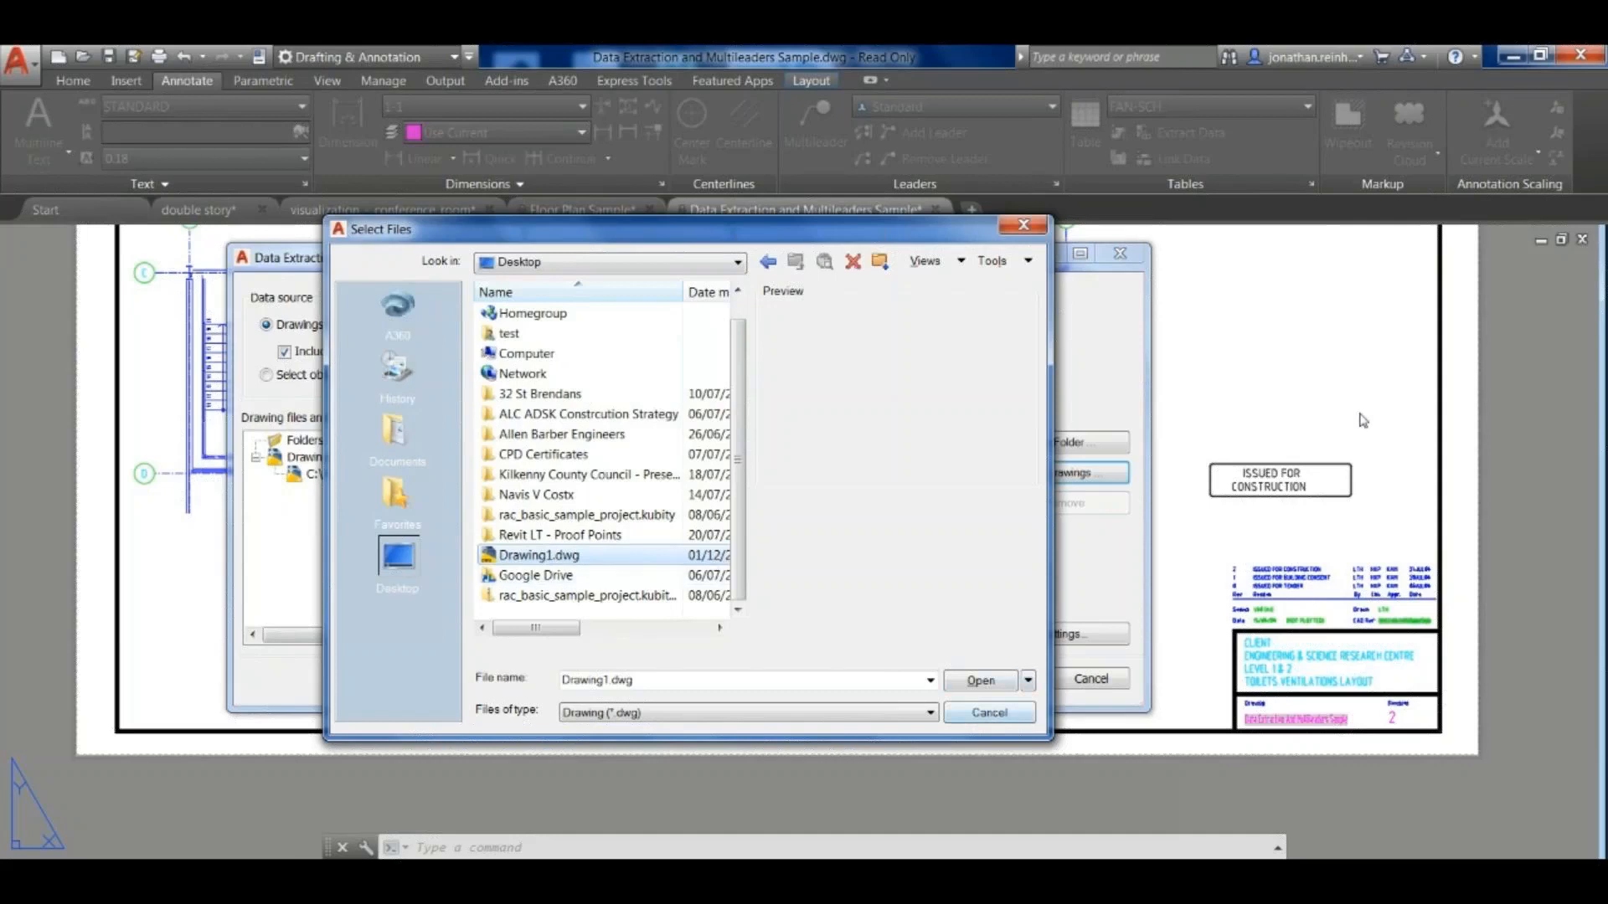
key(Escape)
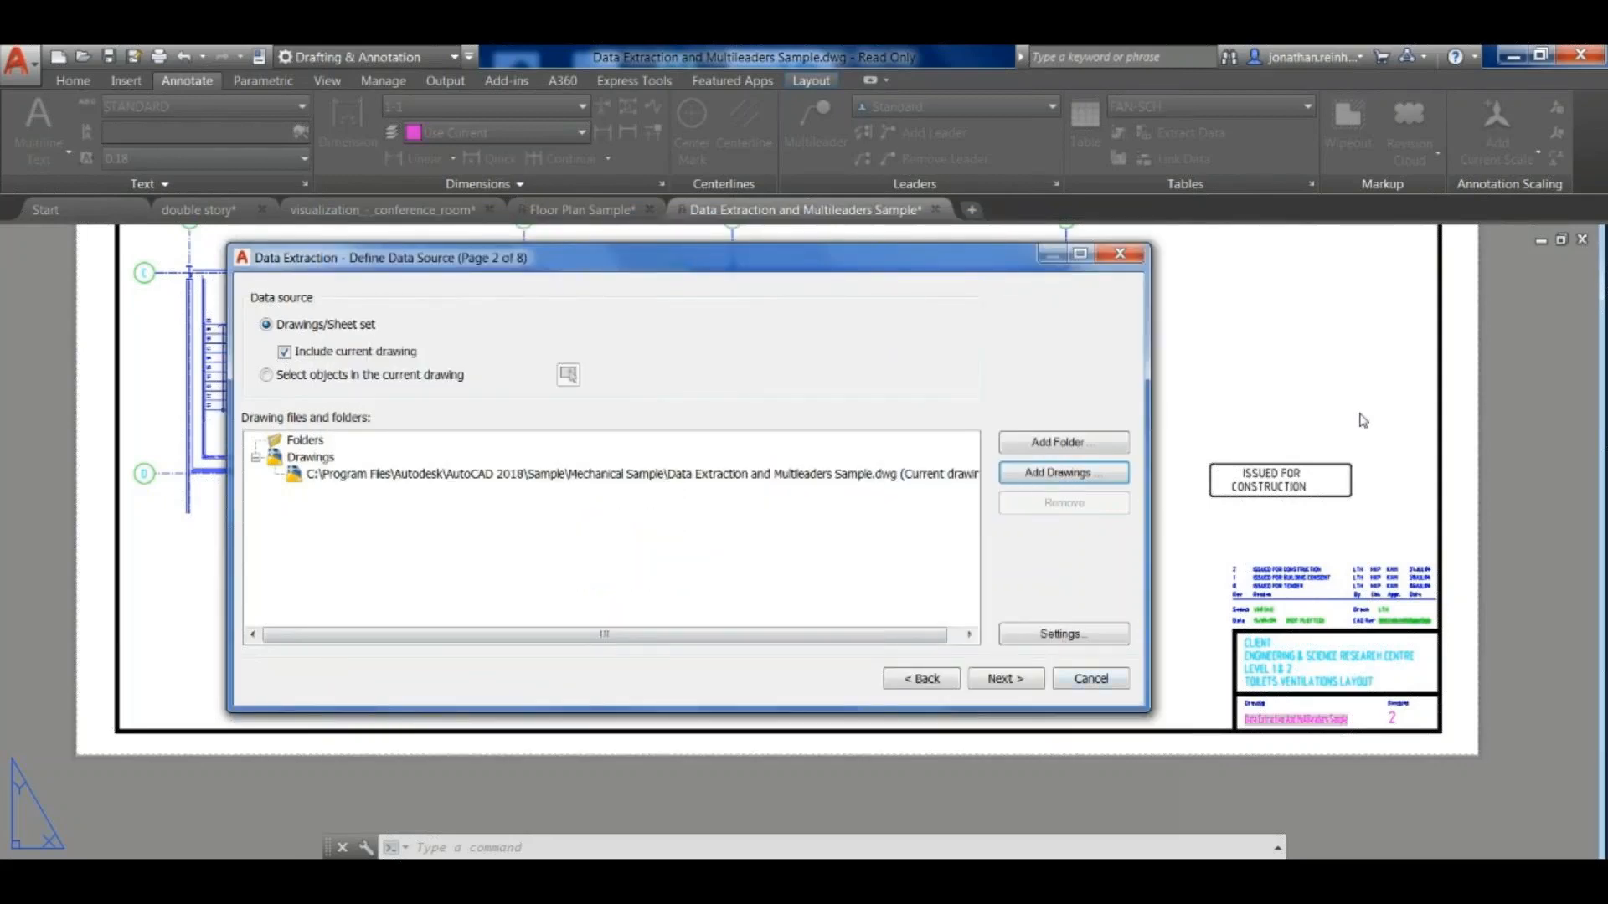
- Restrict the additional extraction settings to objects in model space and continue to the object selection page
click(1064, 634)
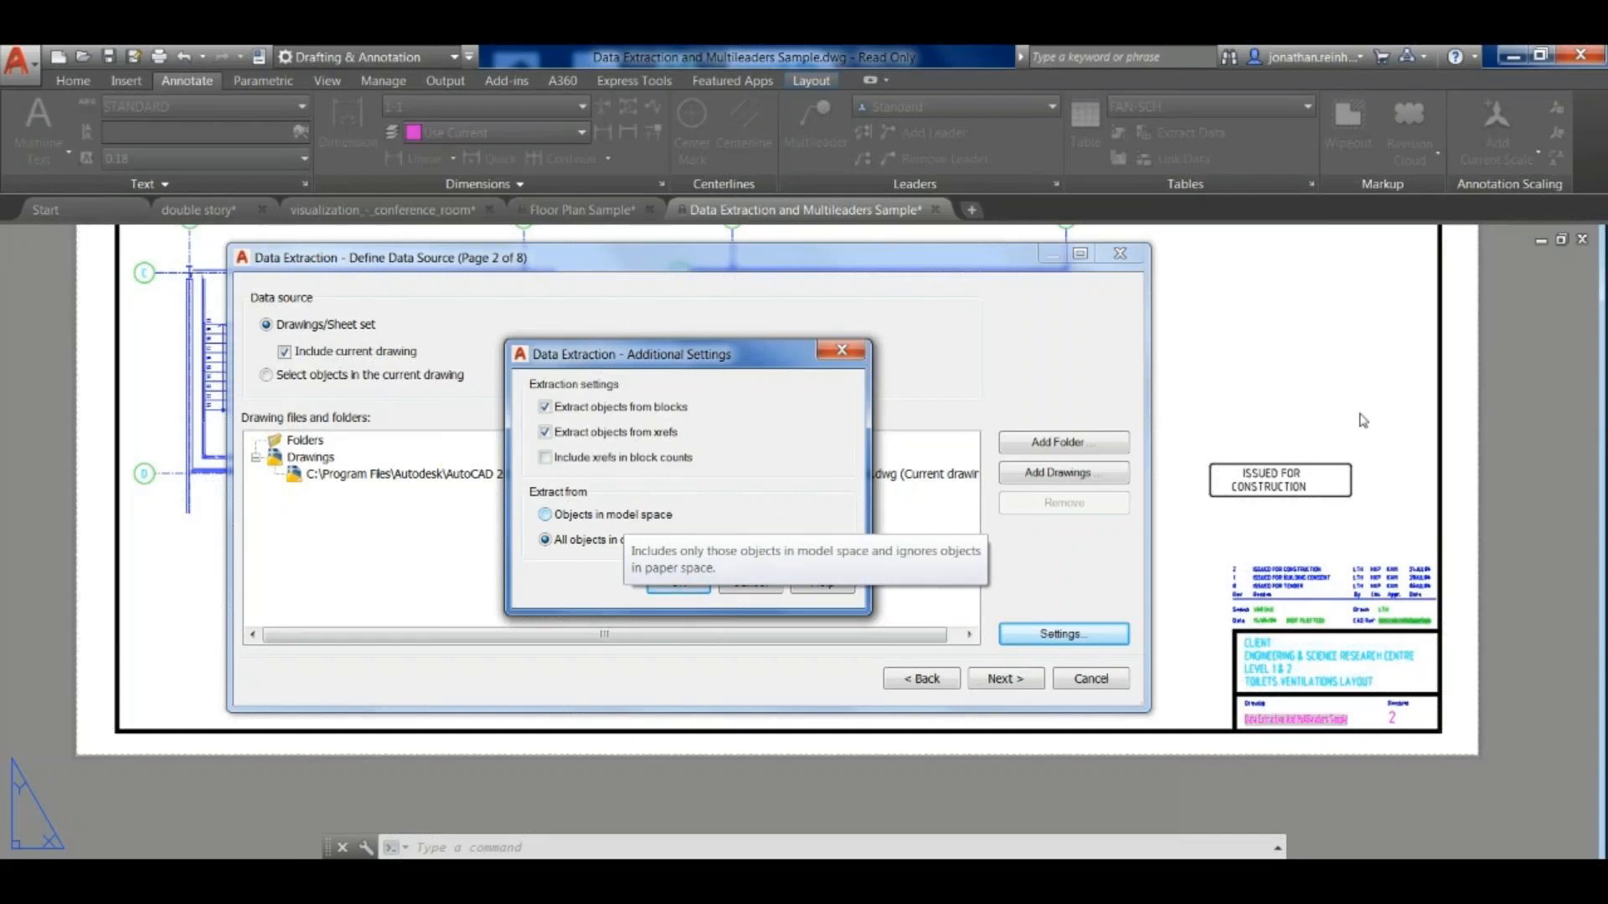
click(545, 515)
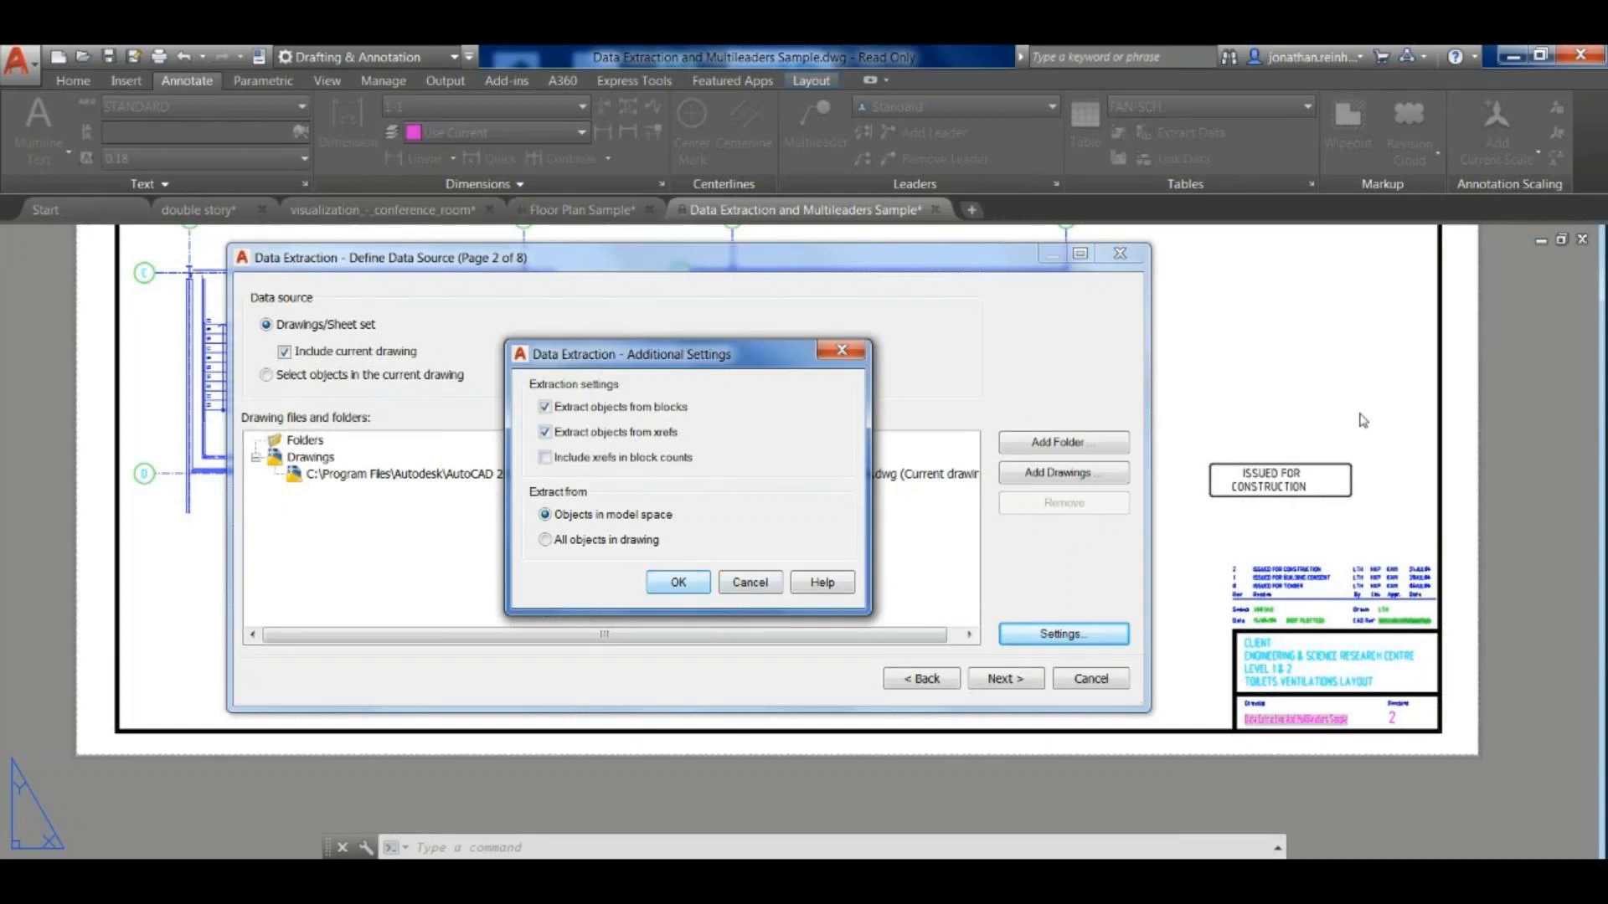
key(Return)
key(Return)
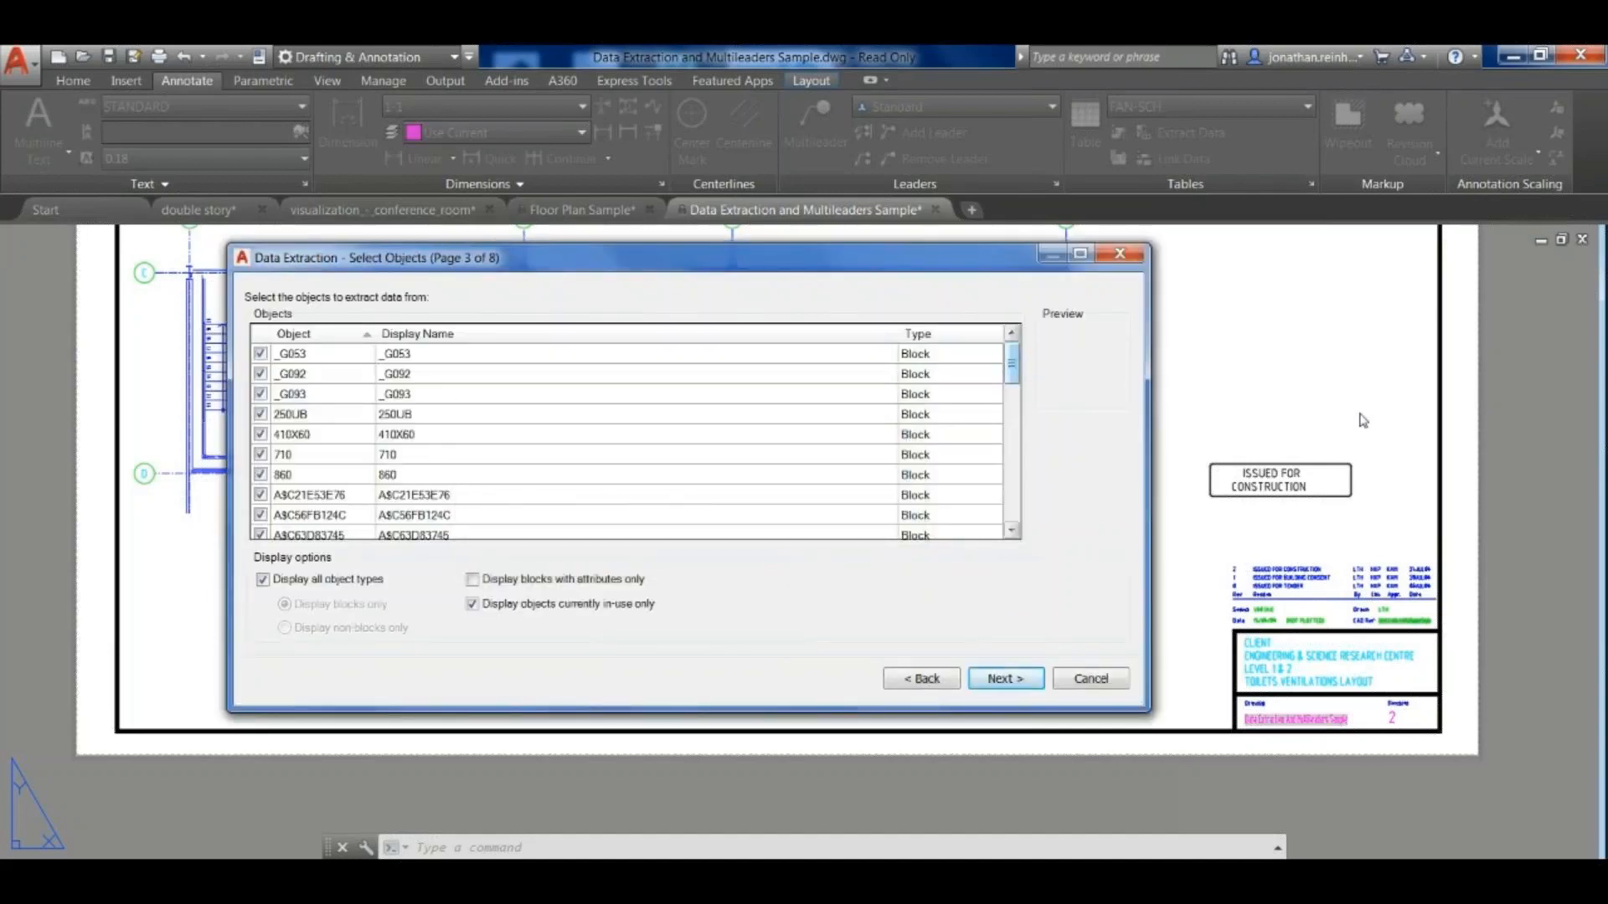
- Limit the listed blocks to those with attributes, widen the dialog and Object column, and continue to the property selection
scroll(1363, 420, down, 10)
drag(1011, 473, 1011, 502)
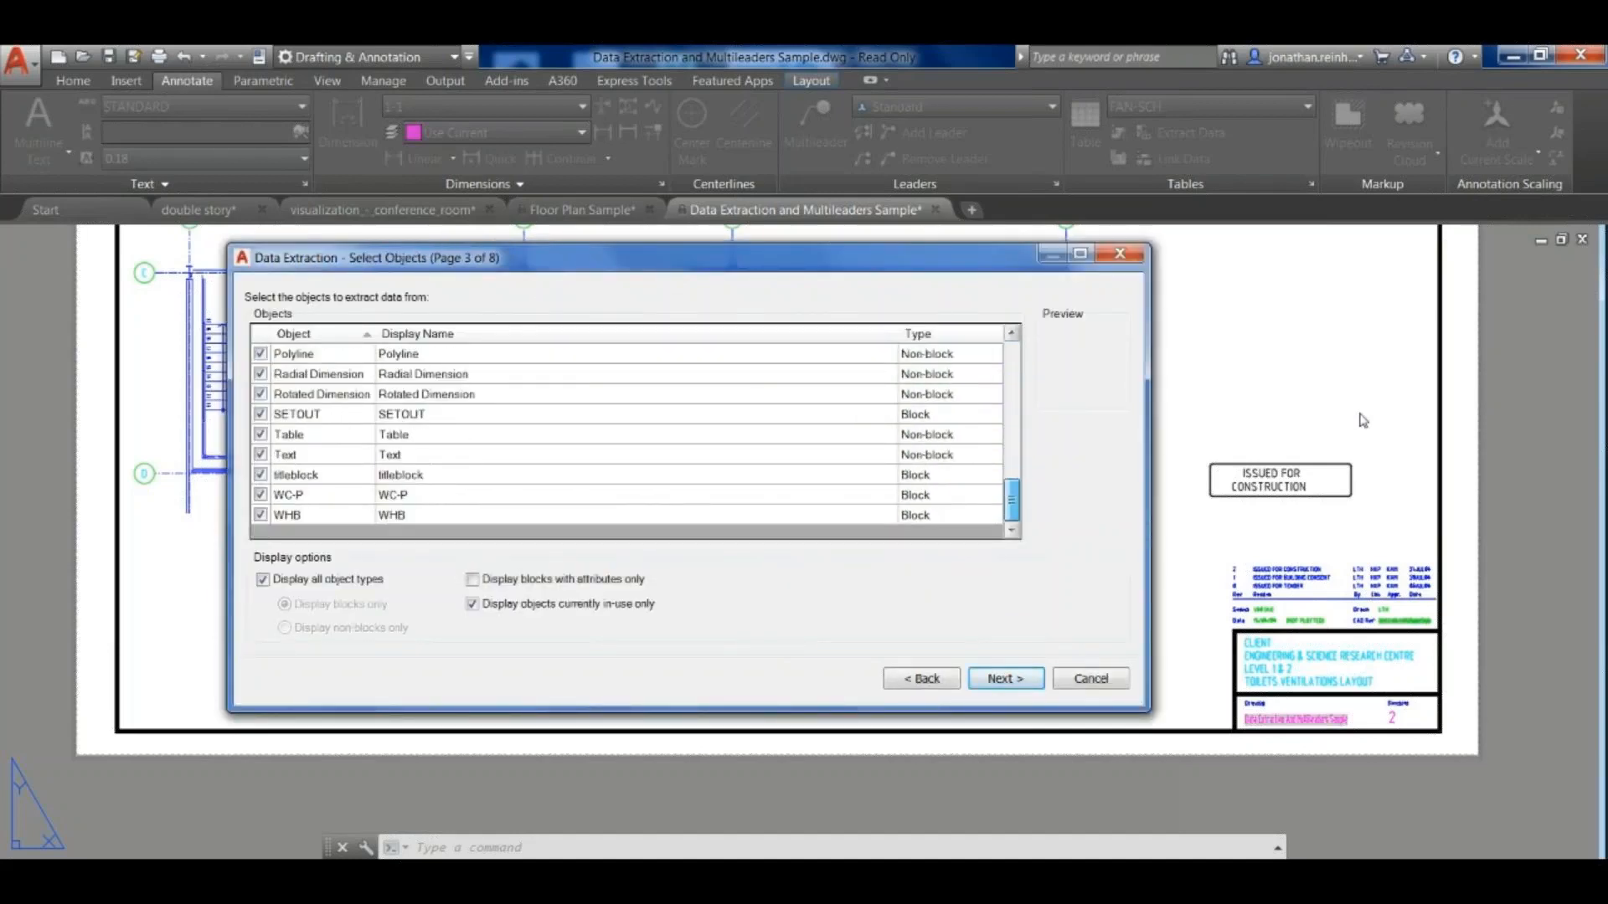
click(472, 579)
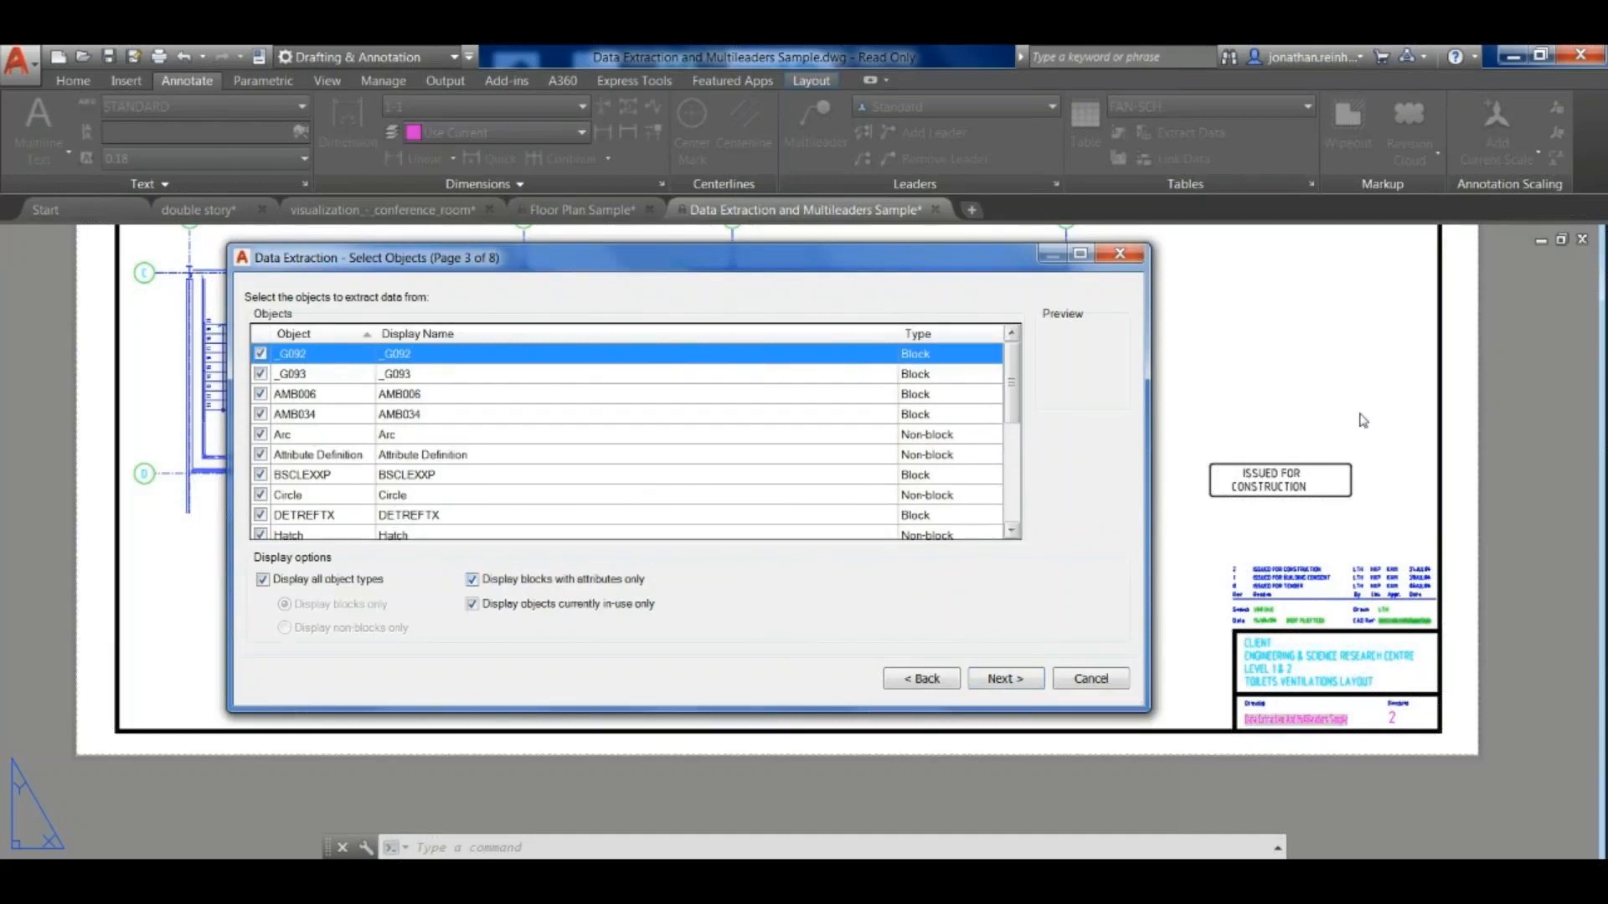
drag(229, 477, 84, 477)
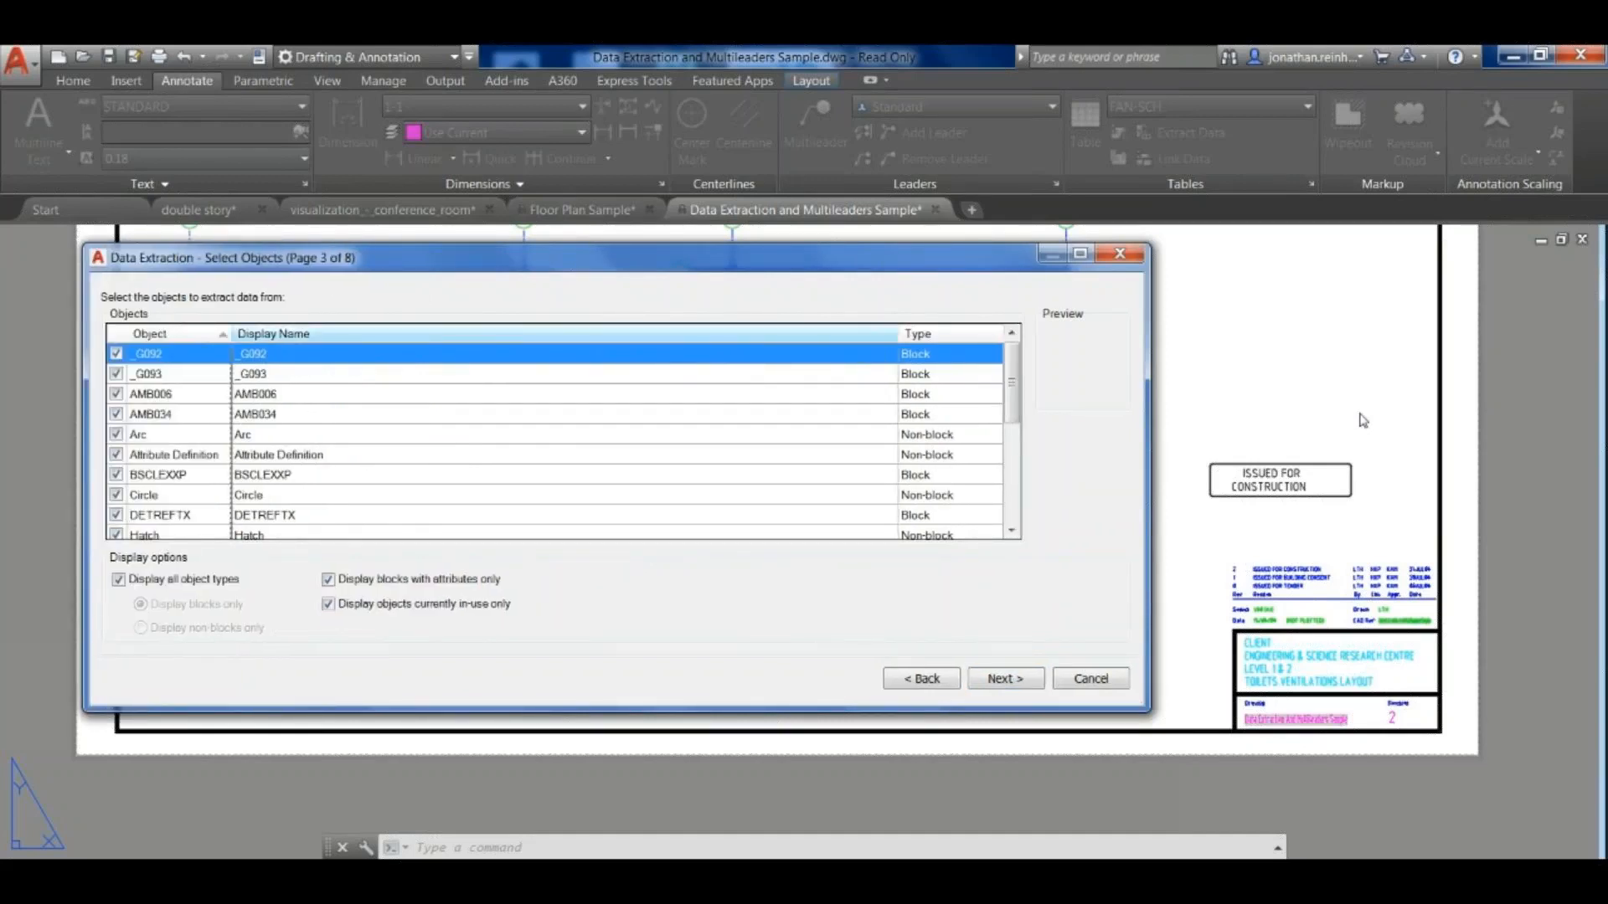
drag(232, 334, 347, 334)
drag(1012, 382, 1012, 382)
click(1005, 678)
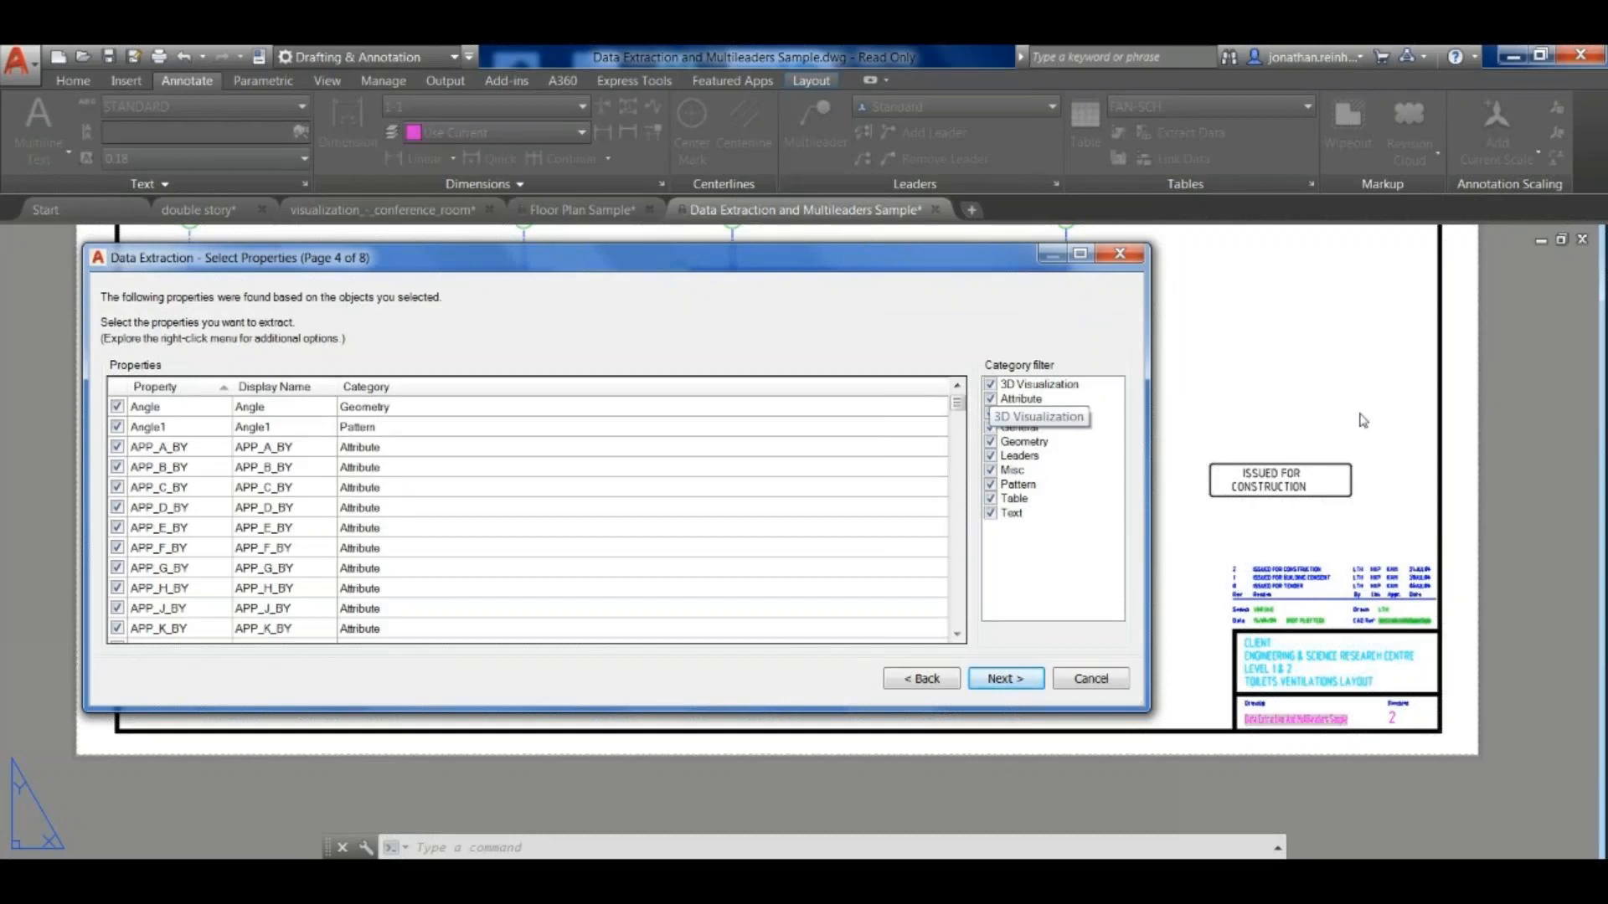
- Filter the properties to the Attribute category only, review the remaining list, and continue to refining the data
click(991, 383)
click(990, 412)
click(990, 428)
click(990, 441)
click(990, 456)
click(991, 484)
click(991, 498)
click(991, 513)
click(991, 470)
drag(957, 409, 957, 488)
scroll(1363, 420, down, 10)
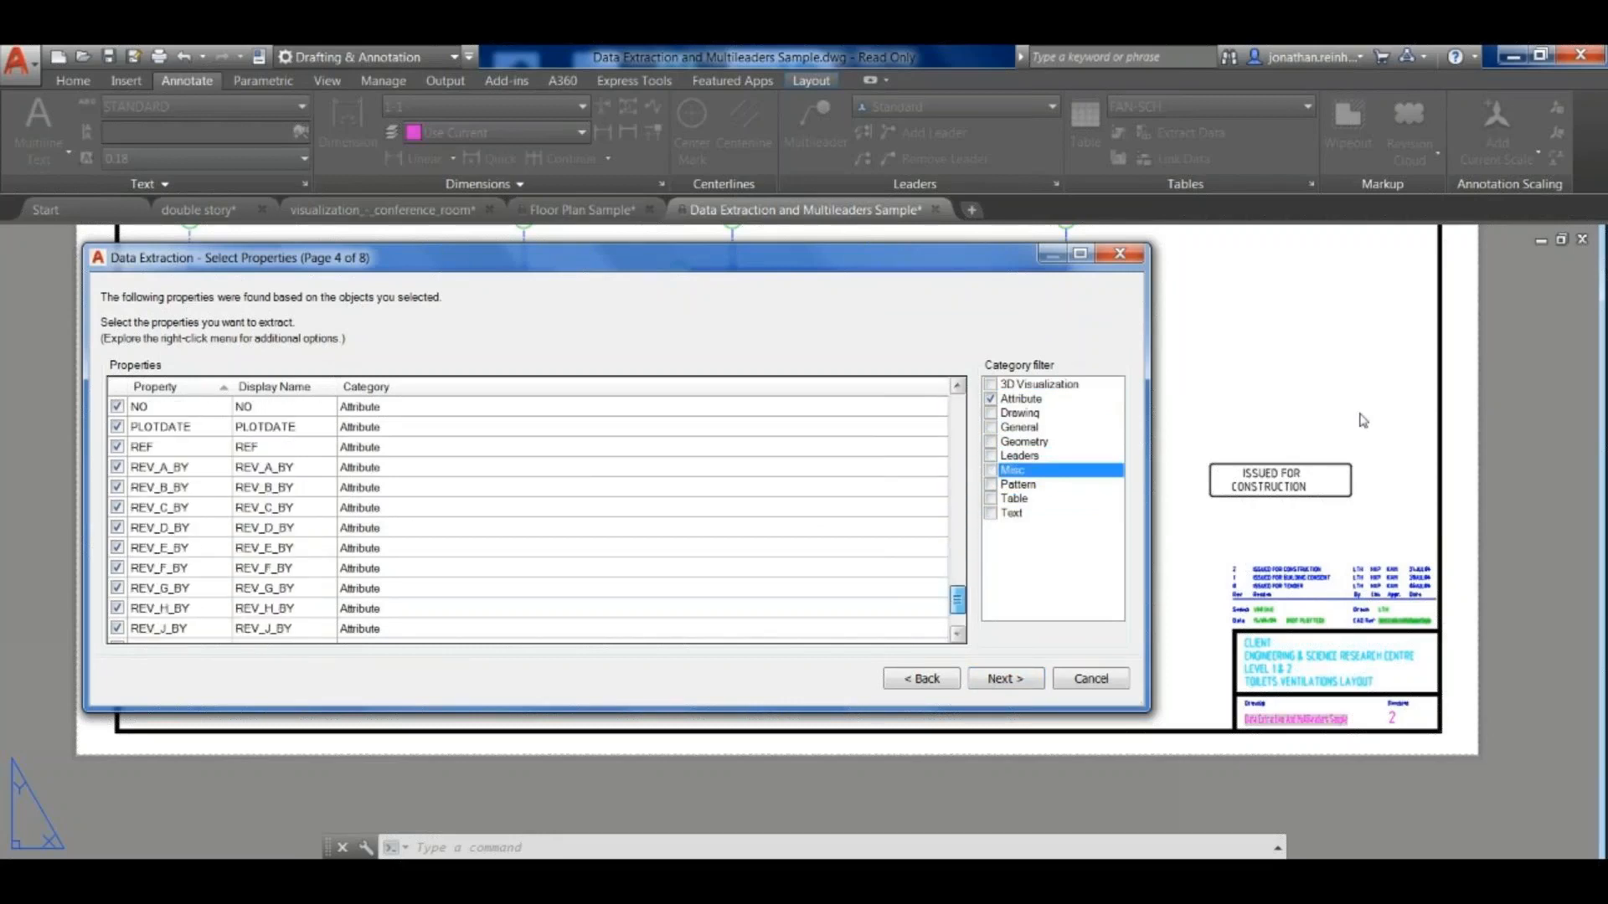
scroll(1362, 420, up, 15)
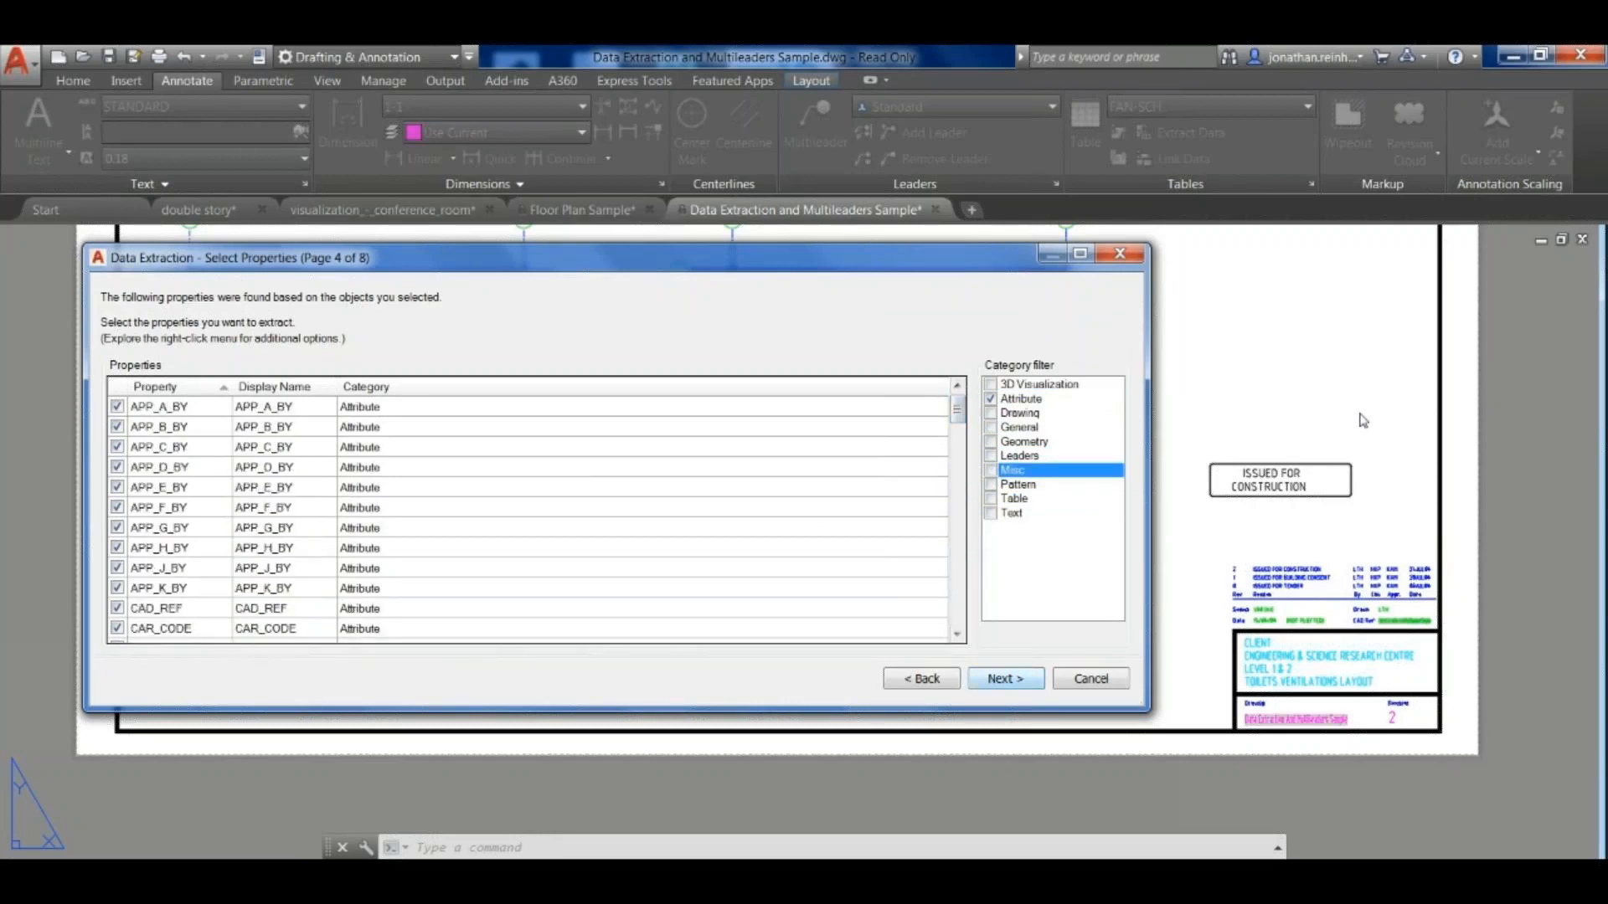
key(Return)
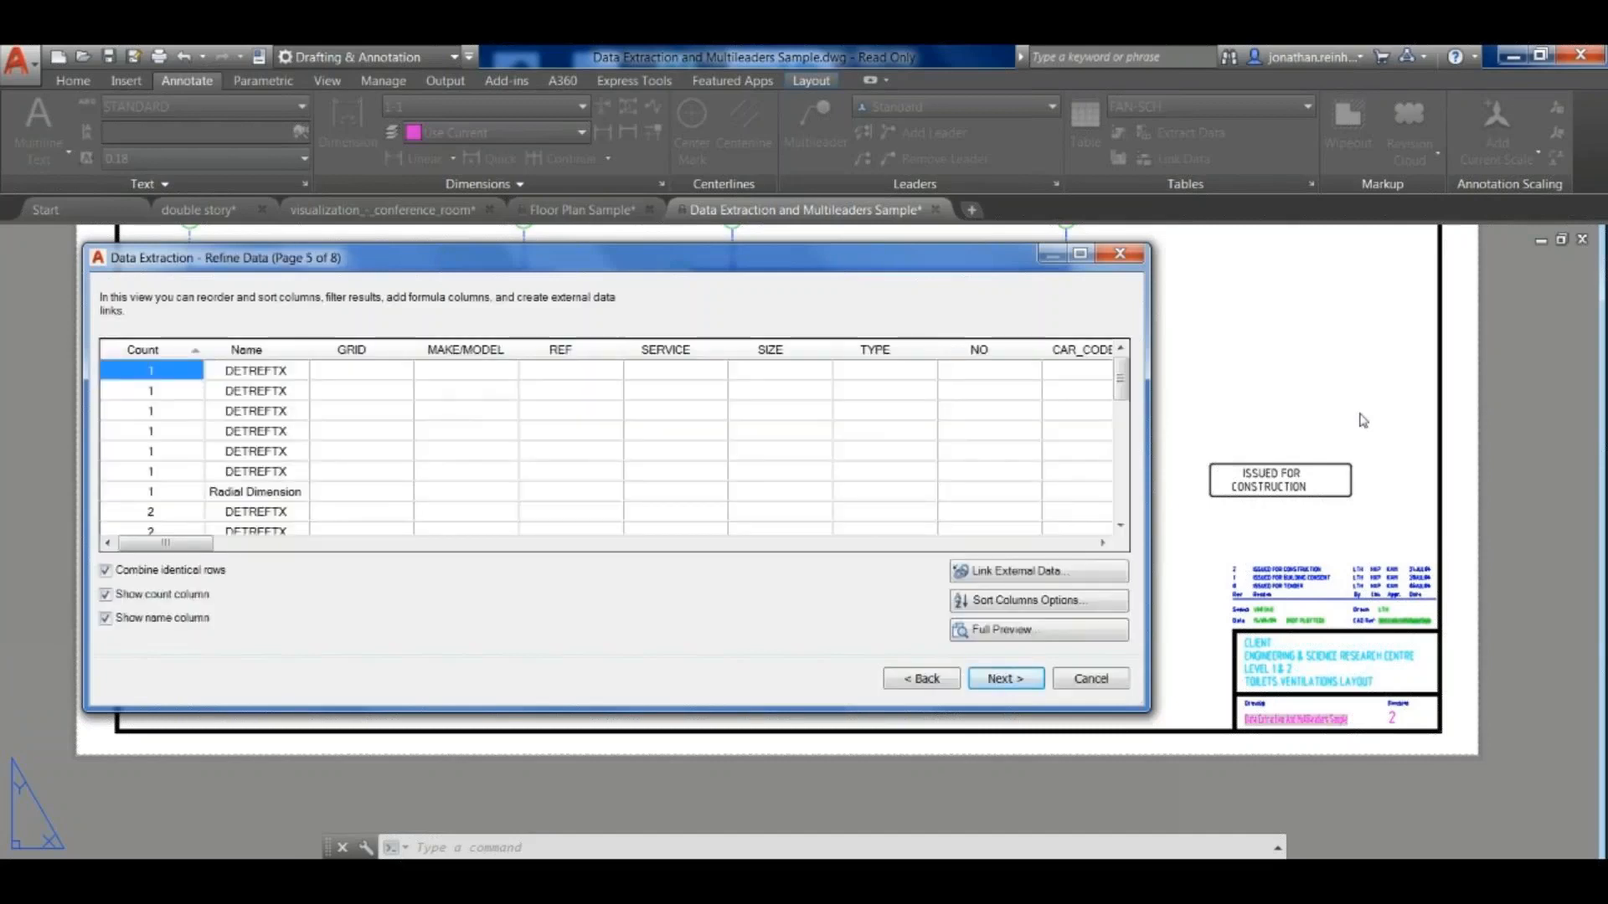
- Widen the Refine Data dialog, look through the extracted rows, and select the Count cell of the AMB006 row with REF R1
drag(1145, 420, 1363, 420)
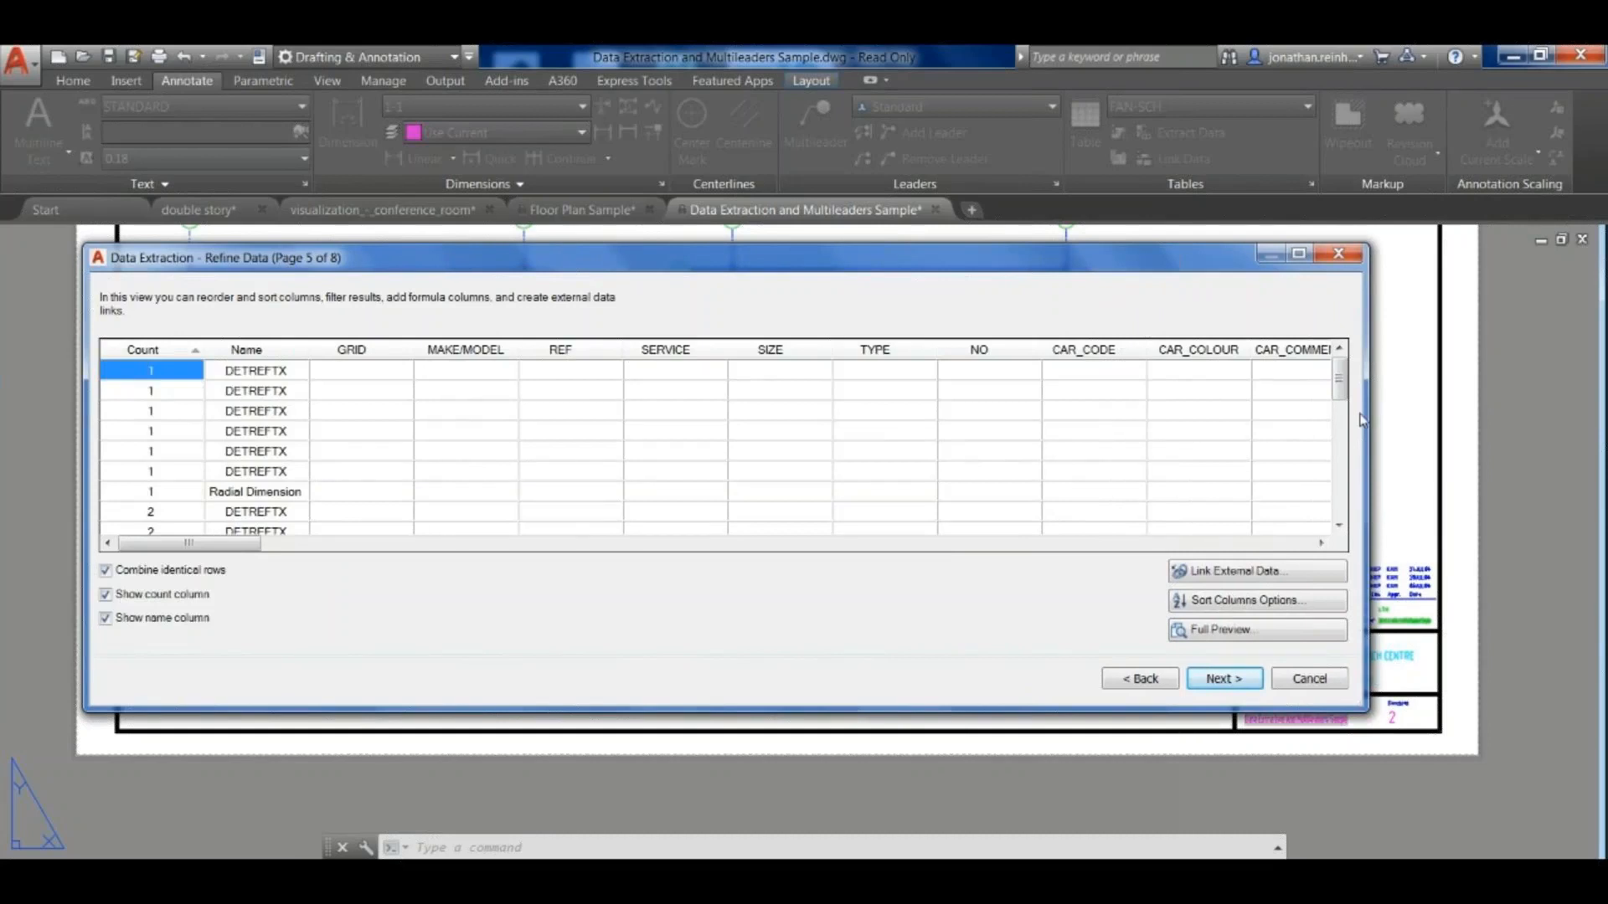
scroll(1362, 420, down, 3)
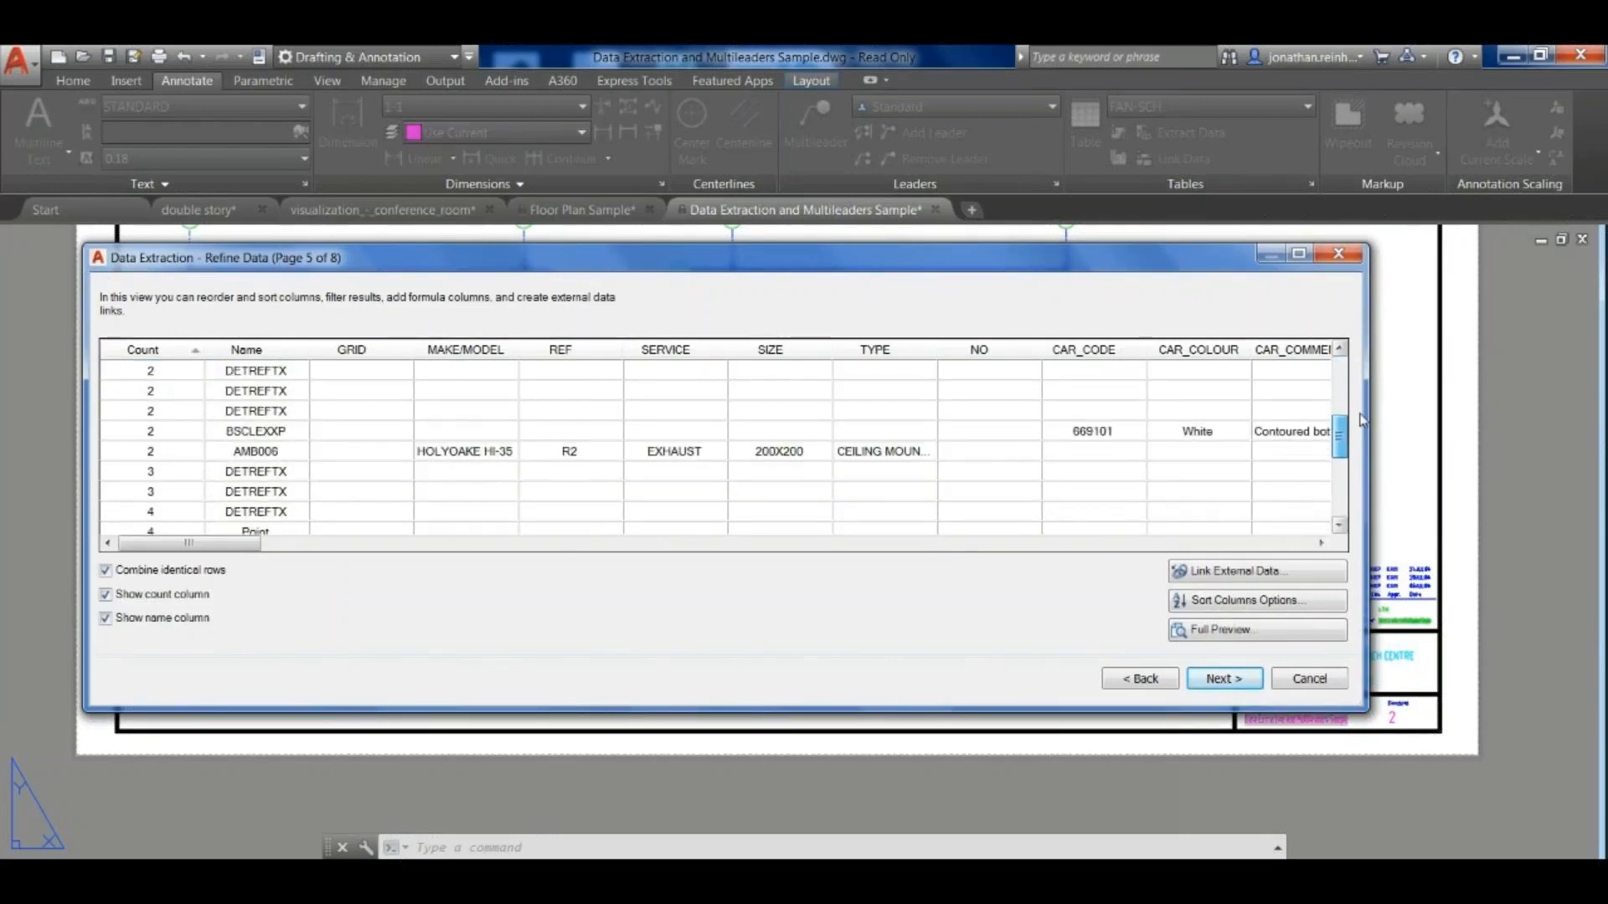
scroll(1362, 420, down, 4)
scroll(1362, 421, up, 2)
click(151, 432)
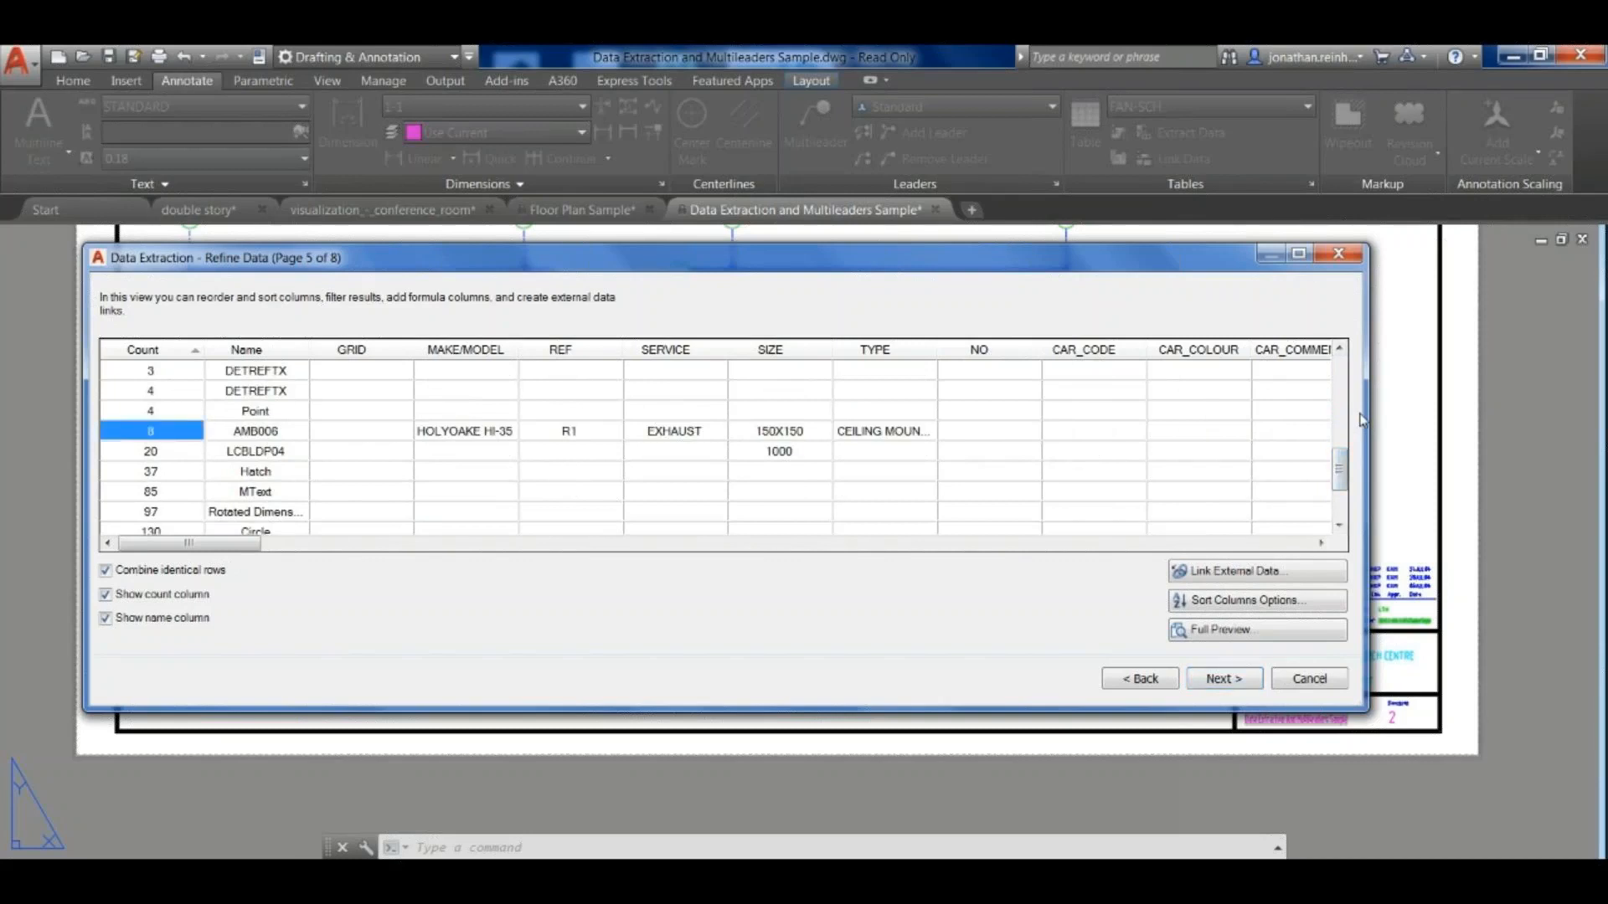
- Turn off combining of identical rows and look through the individually listed objects
click(105, 570)
drag(1340, 475, 1340, 363)
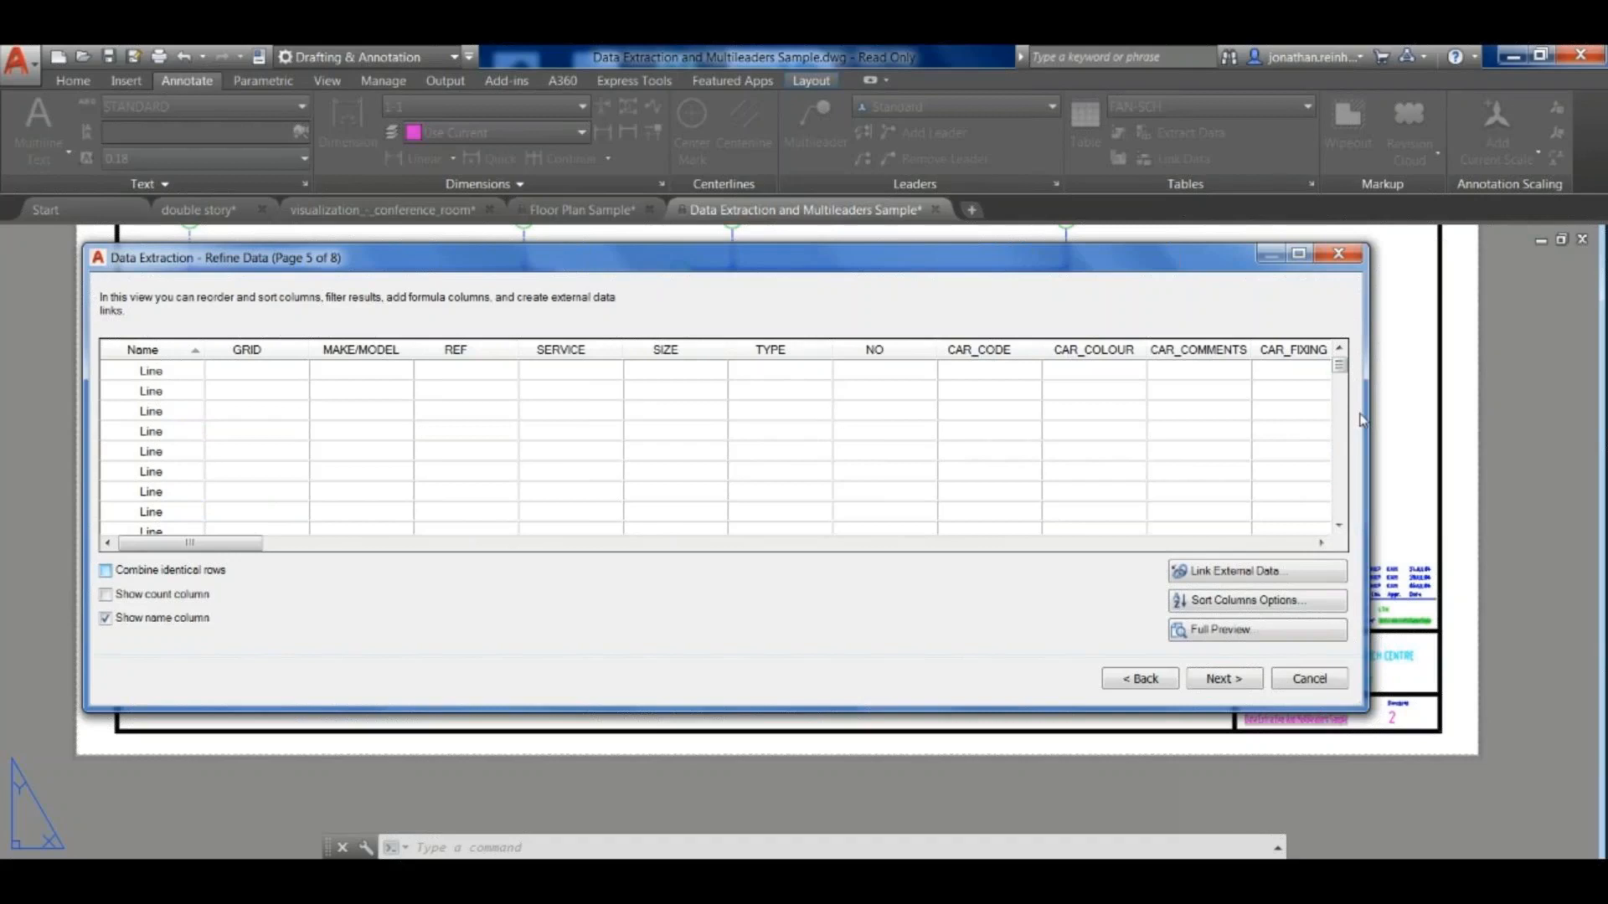
drag(1340, 365, 1340, 474)
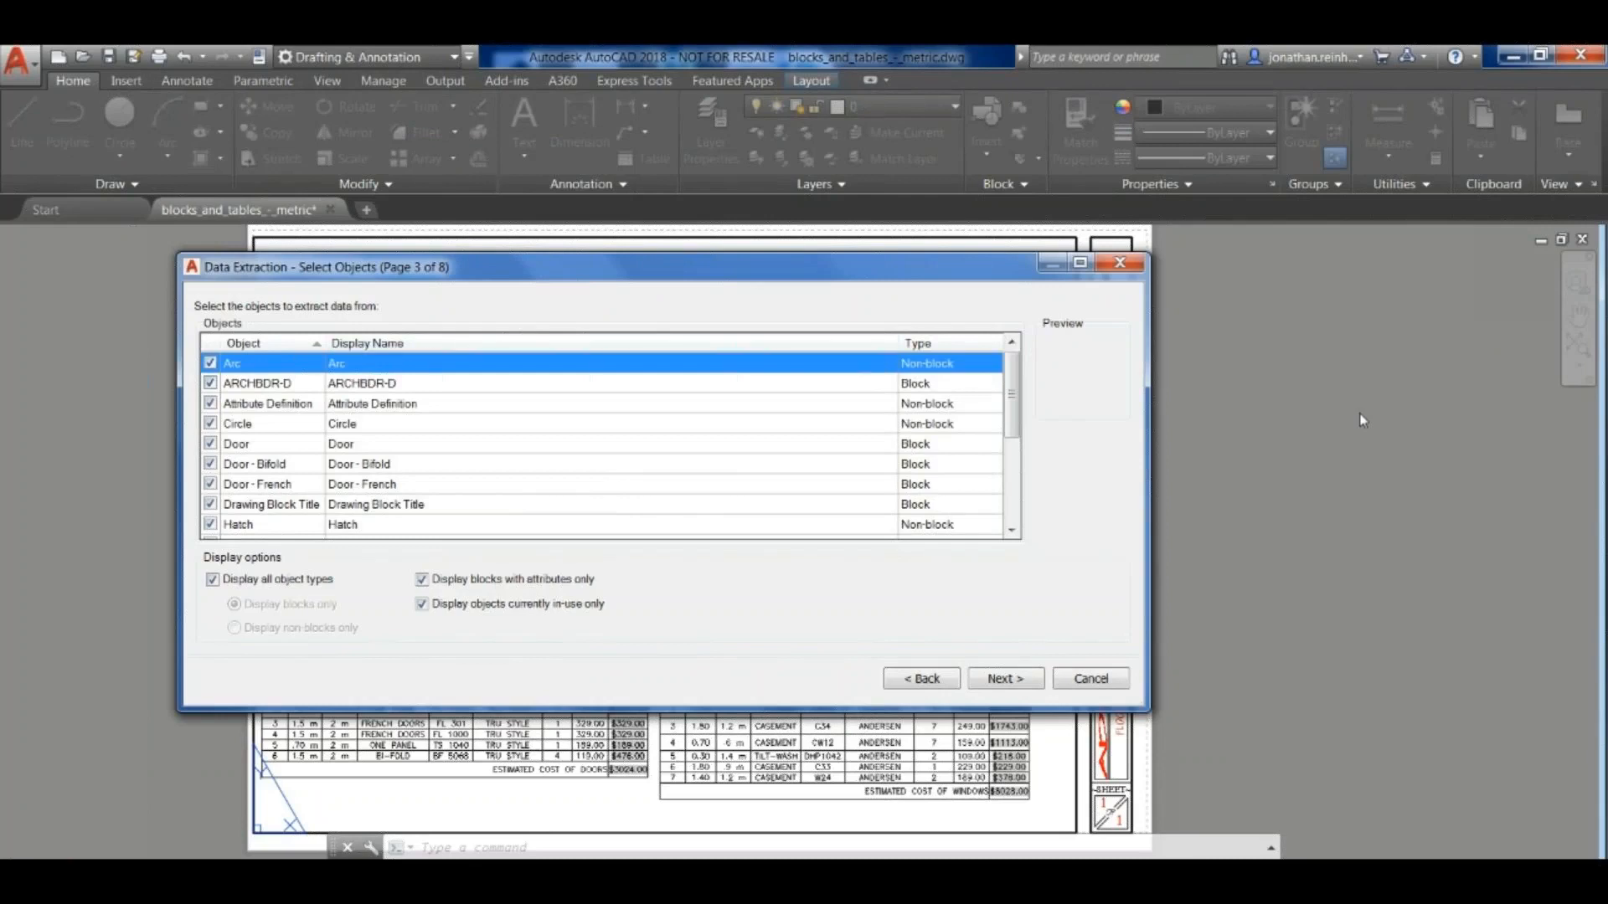
- Exclude Arc, ARCHBDR-D, Attribute Definition and Circle from the objects to extract
key(space)
key(Down)
key(space)
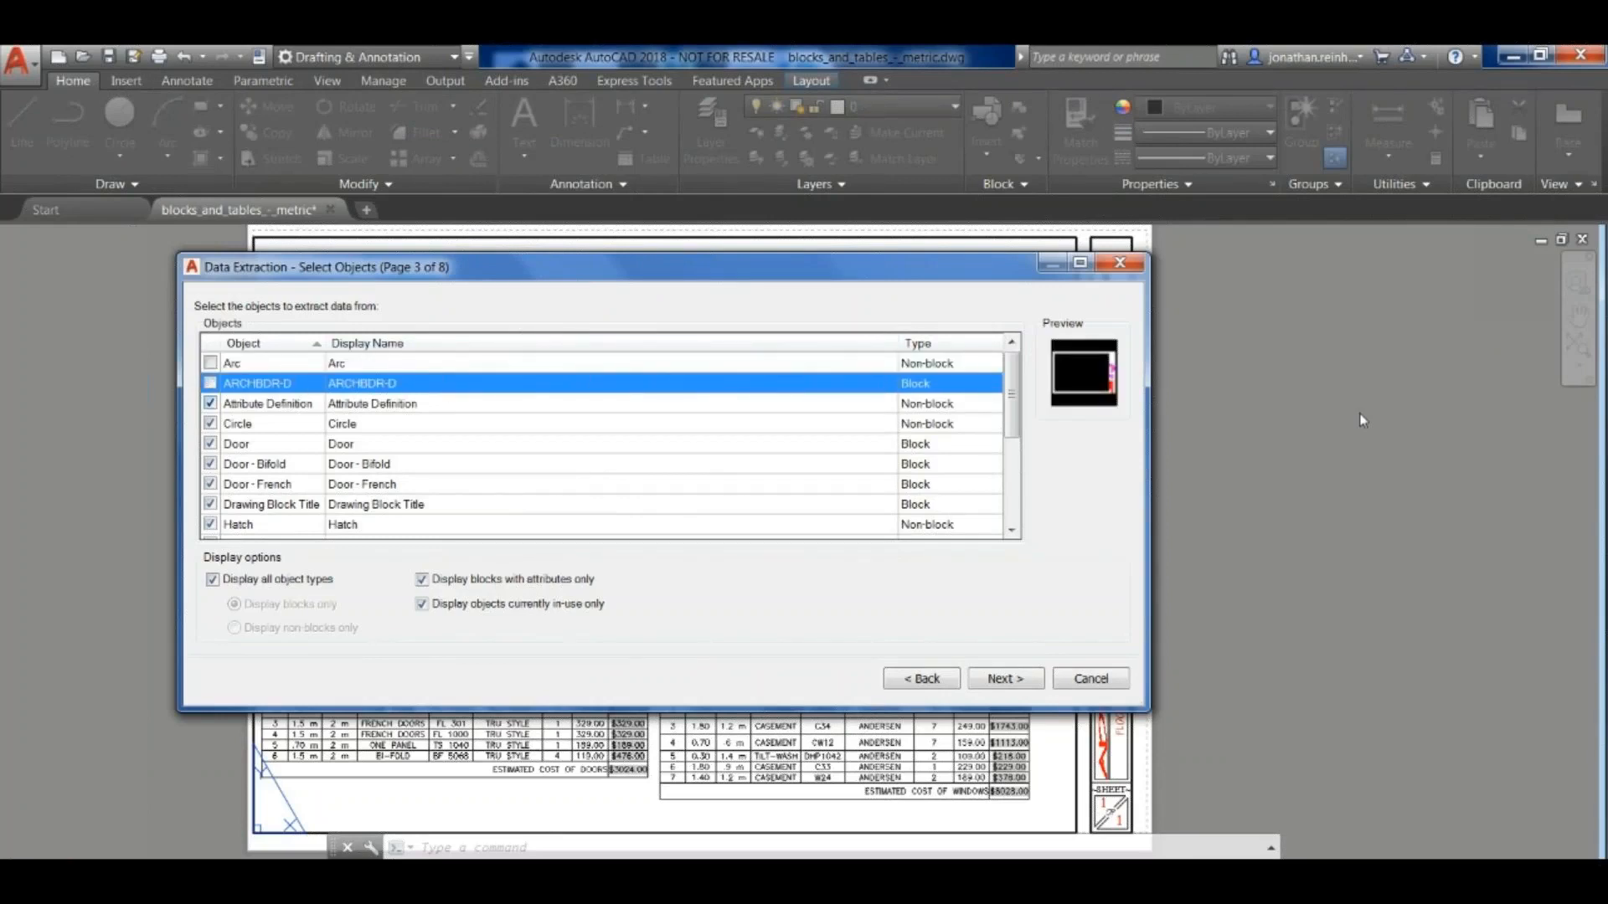
key(Down)
key(space)
key(Down)
- Keep the three door blocks and exclude Drawing Block Title, Hatch, Line, MText and Point from the extraction
key(space)
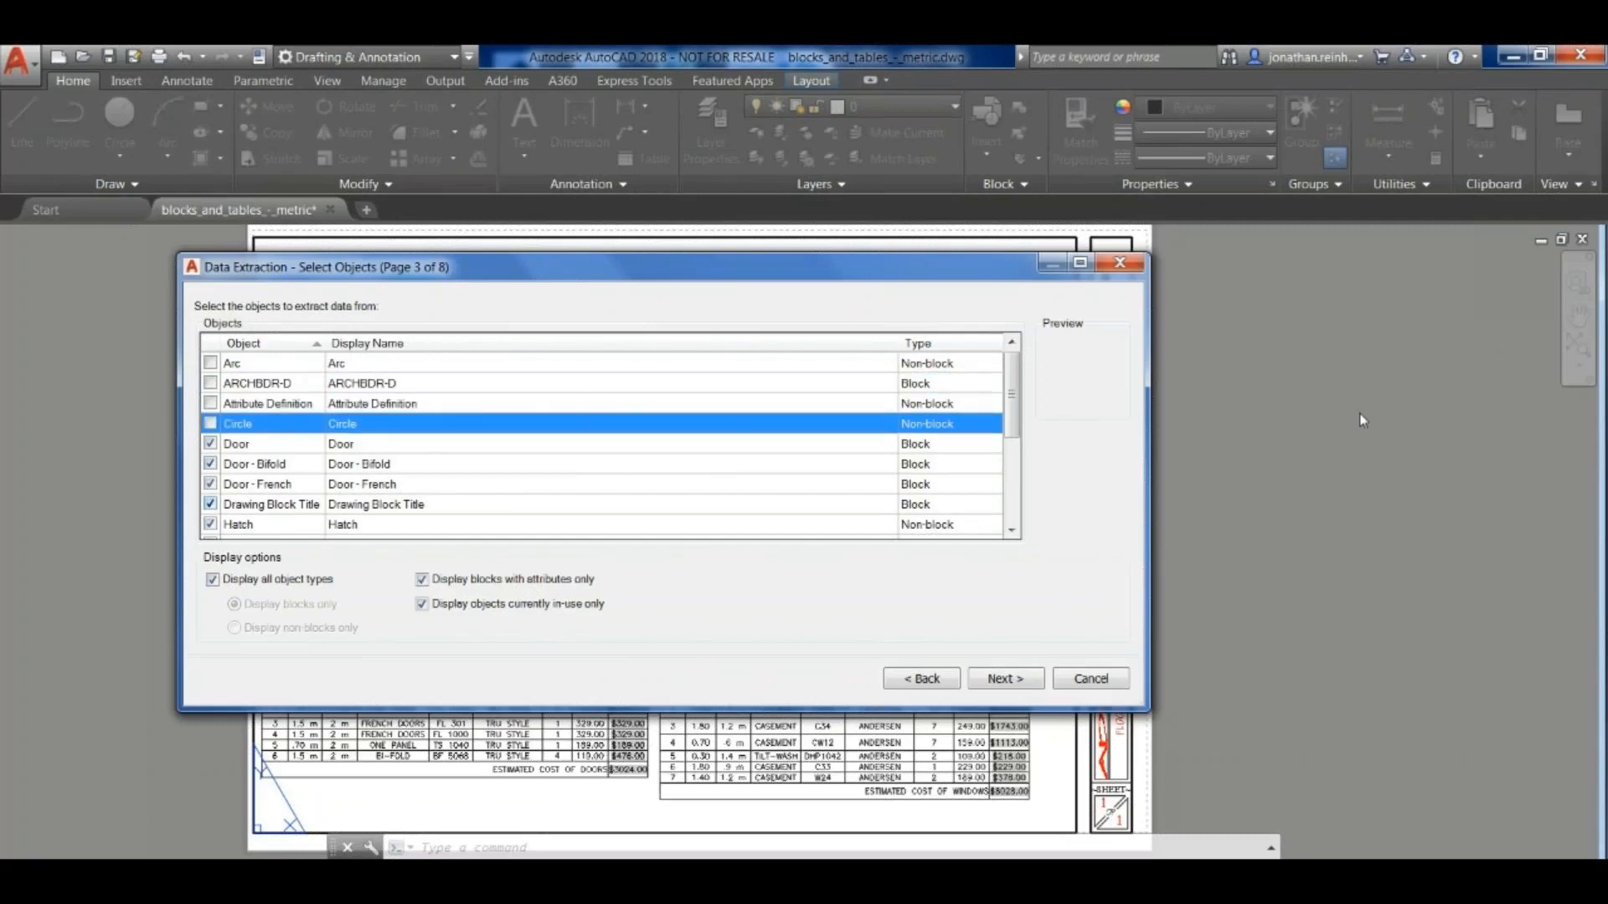
key(Down)
key(Down)
key(Down)
key(Down)
key(space)
key(Down)
key(space)
key(Down)
key(space)
key(Down)
key(space)
key(Down)
- Exclude Window, Text, Table, Switch, Receptacle and Polyline from the extraction, keep only the three door blocks and proceed
key(space)
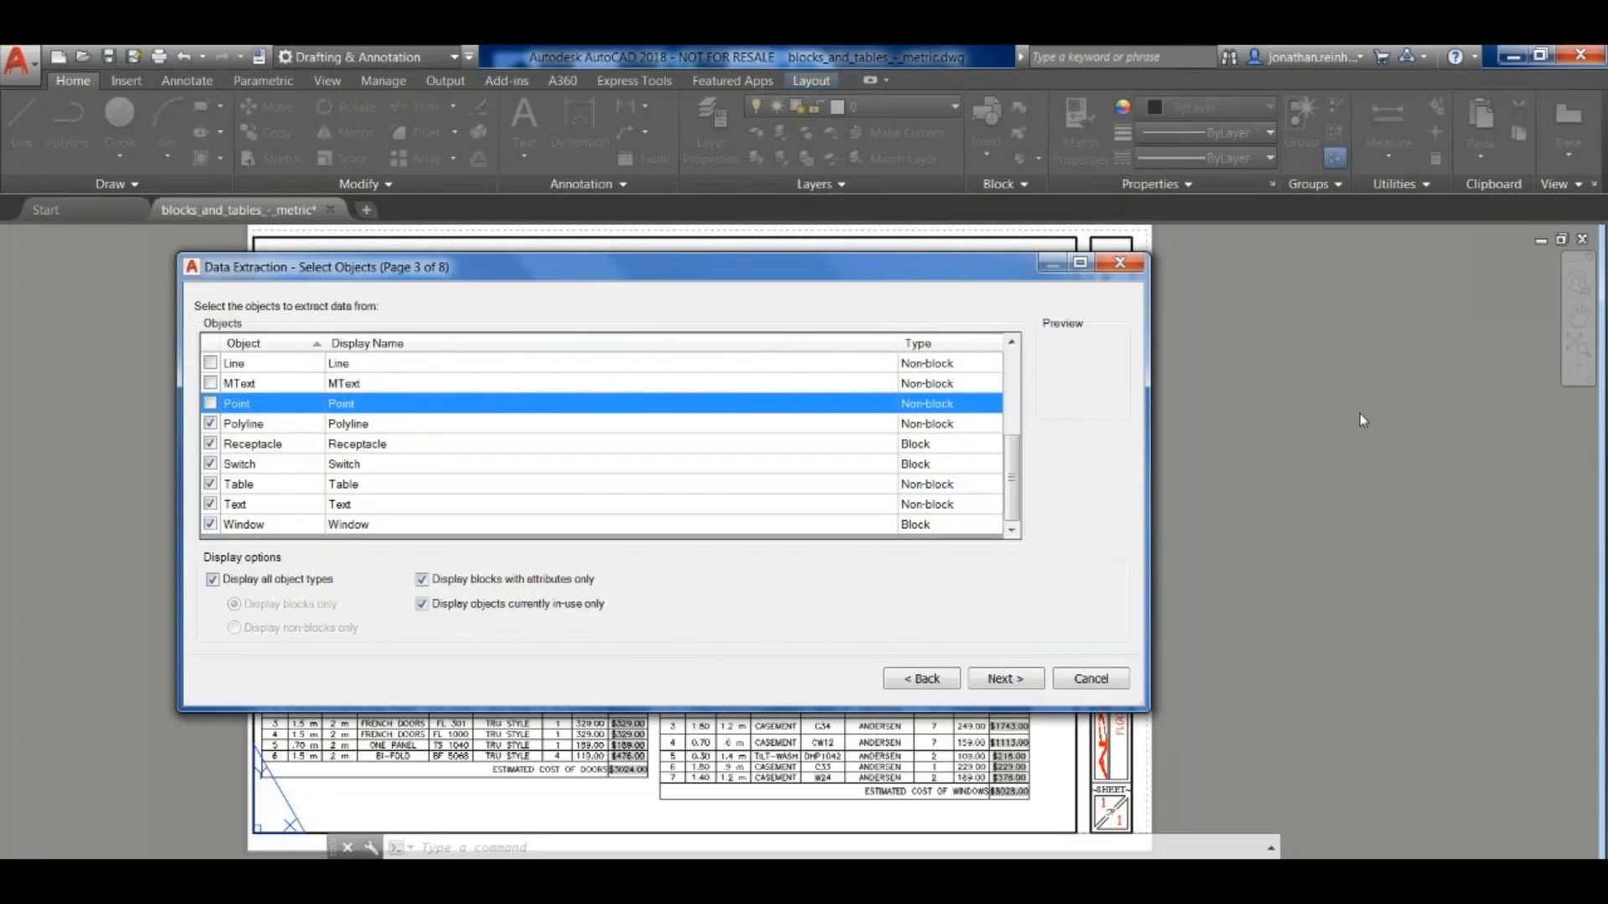
key(End)
key(space)
key(Up)
key(space)
key(Up)
key(space)
key(Up)
key(space)
key(Up)
key(space)
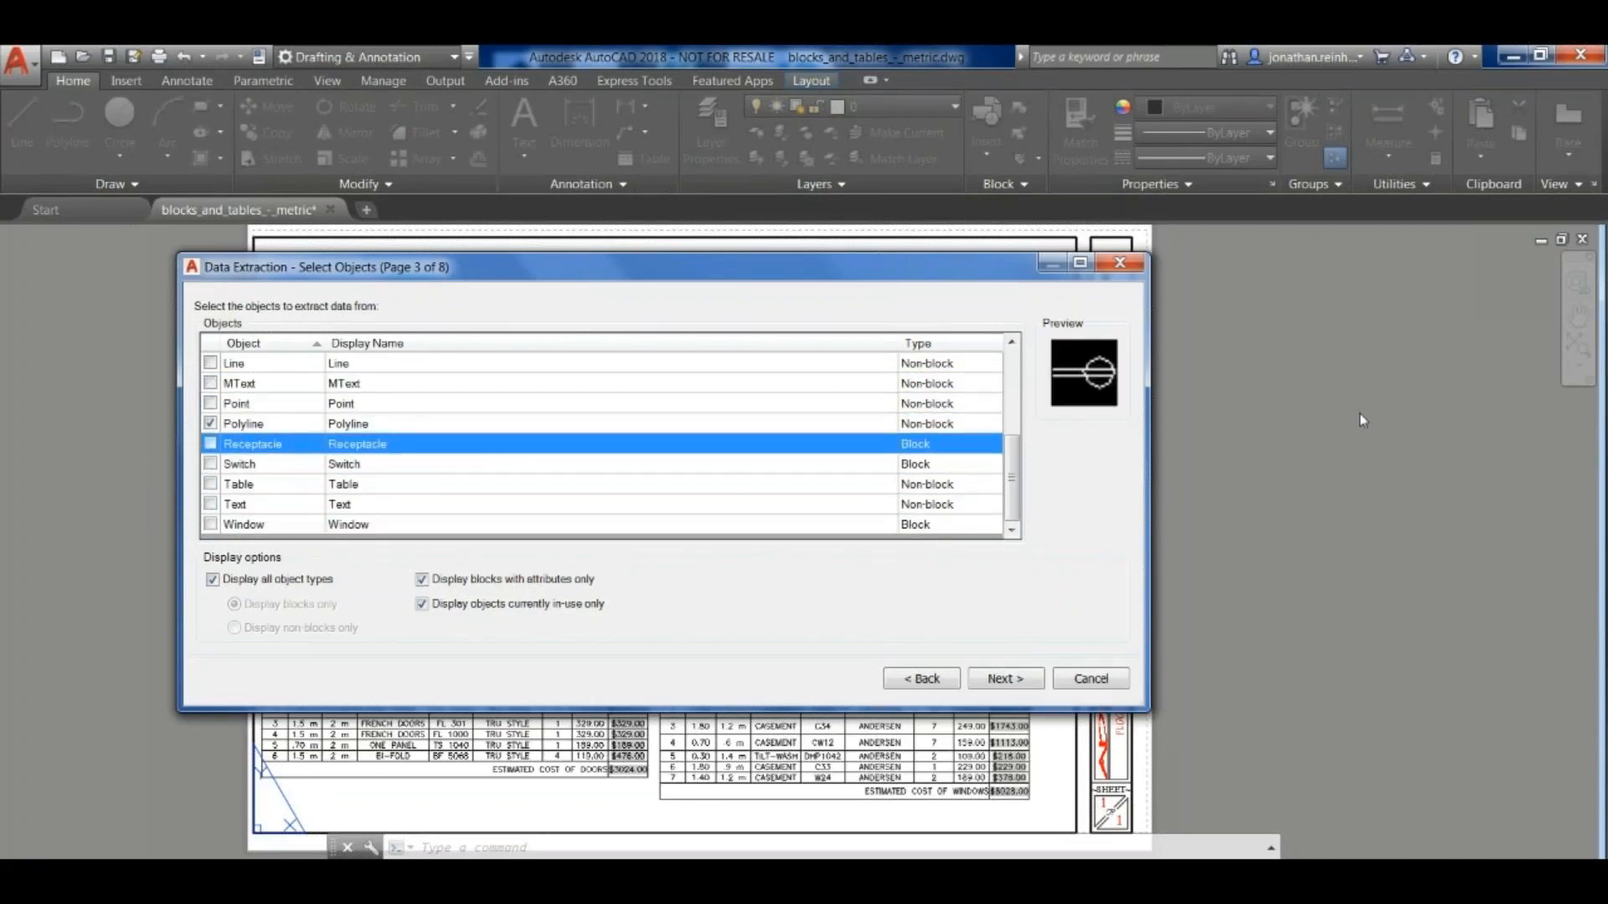
key(Up)
key(space)
scroll(1362, 420, up, 3)
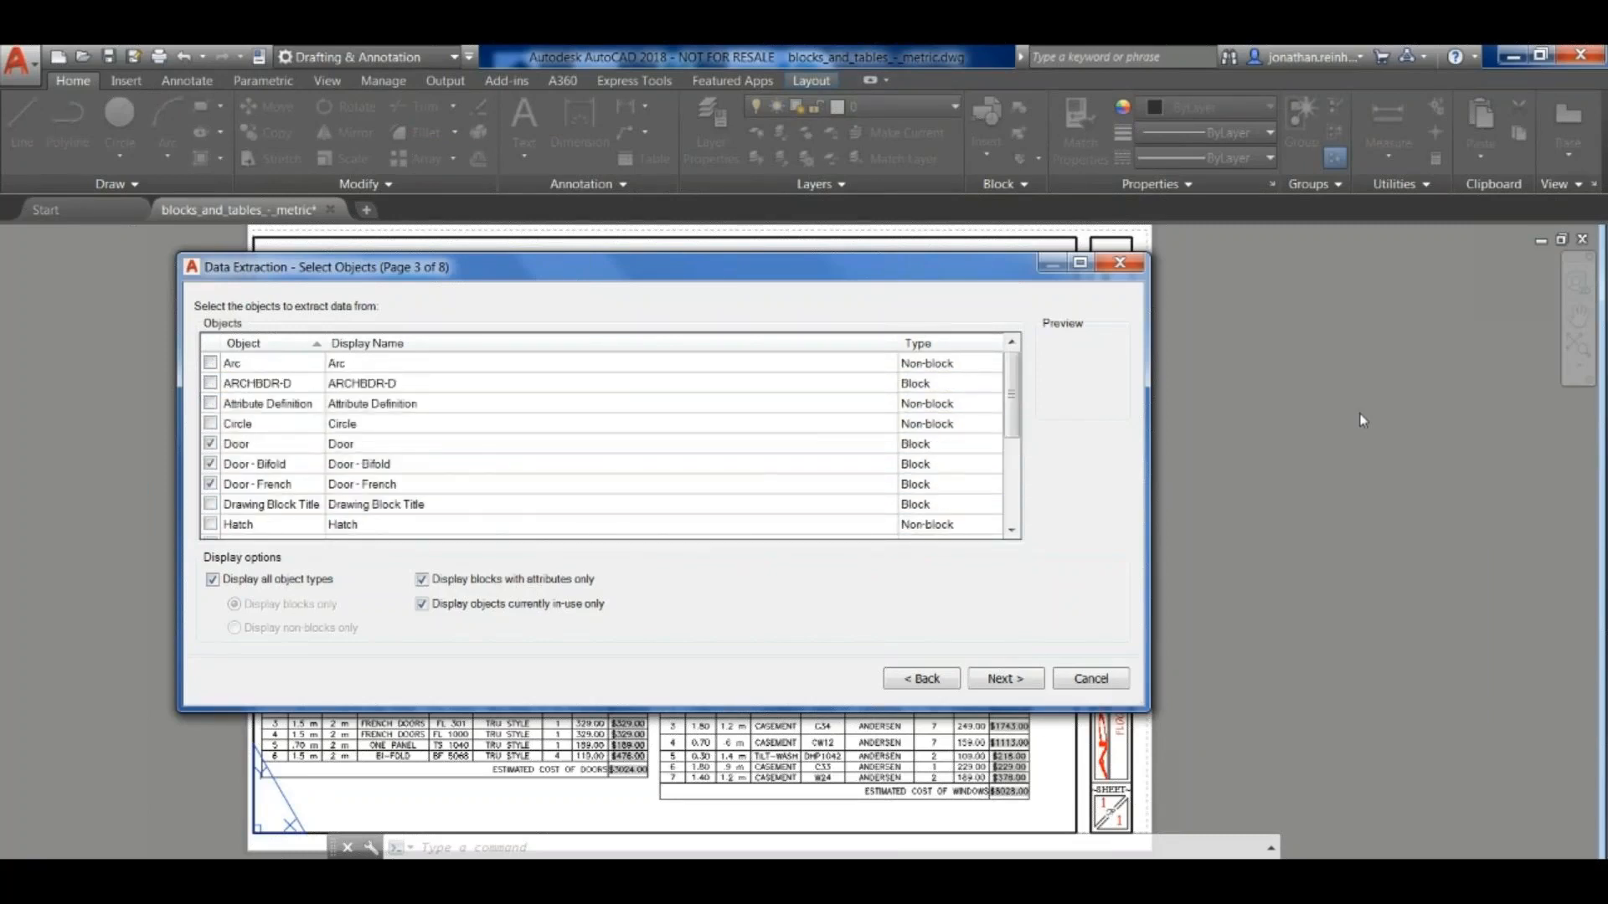
key(Return)
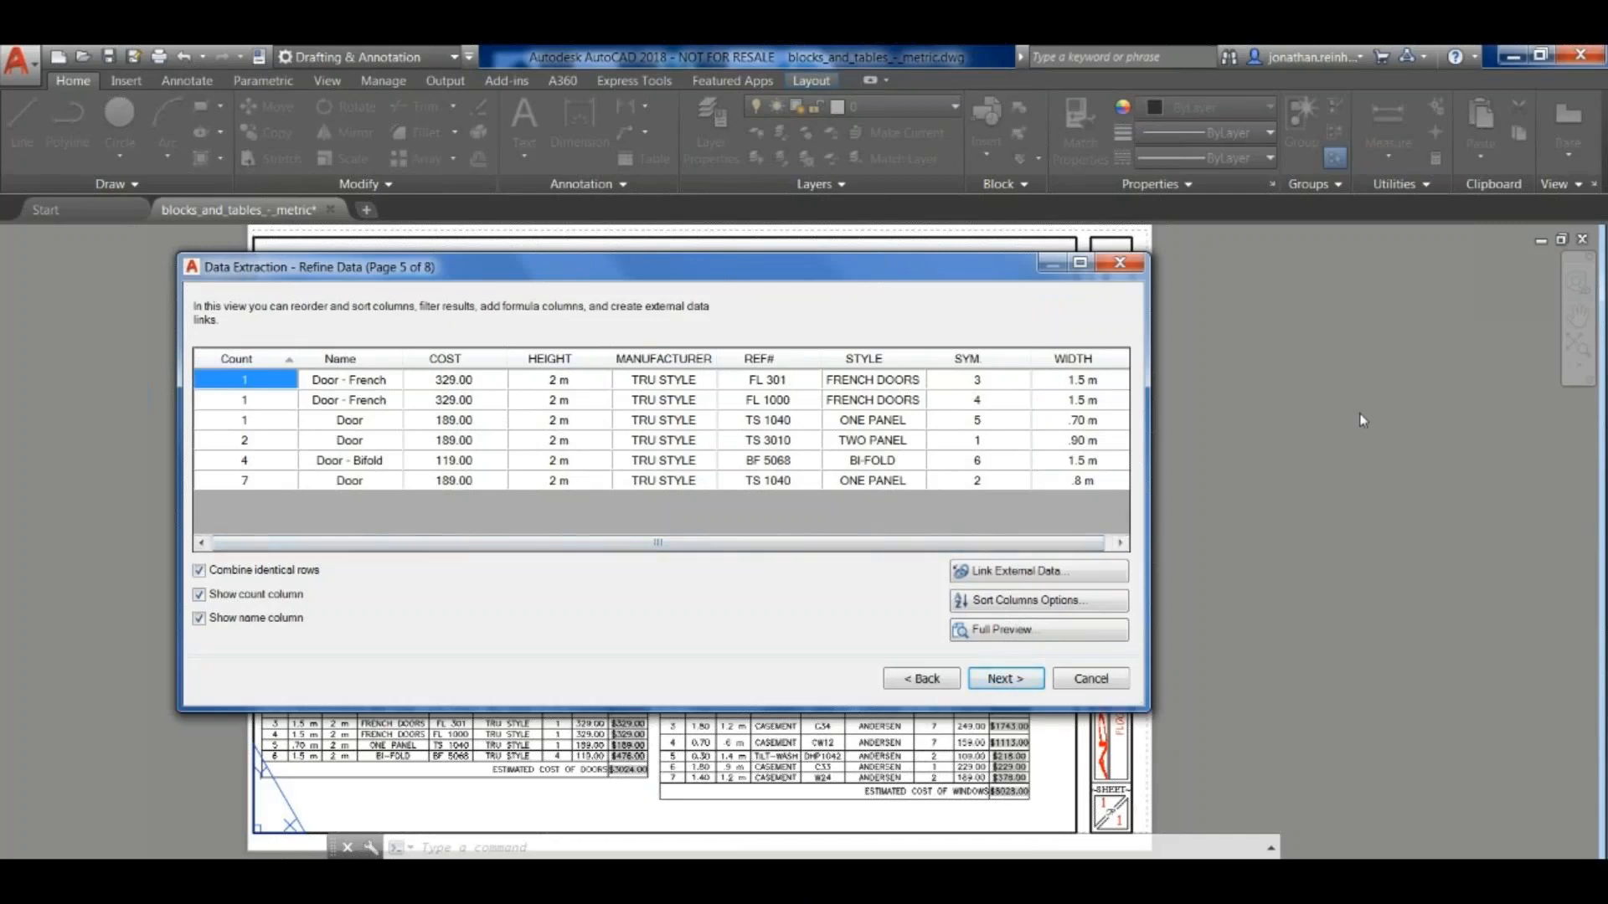
- Accept the refined door data and output it both as a table in the drawing and as an external XLS file
key(Return)
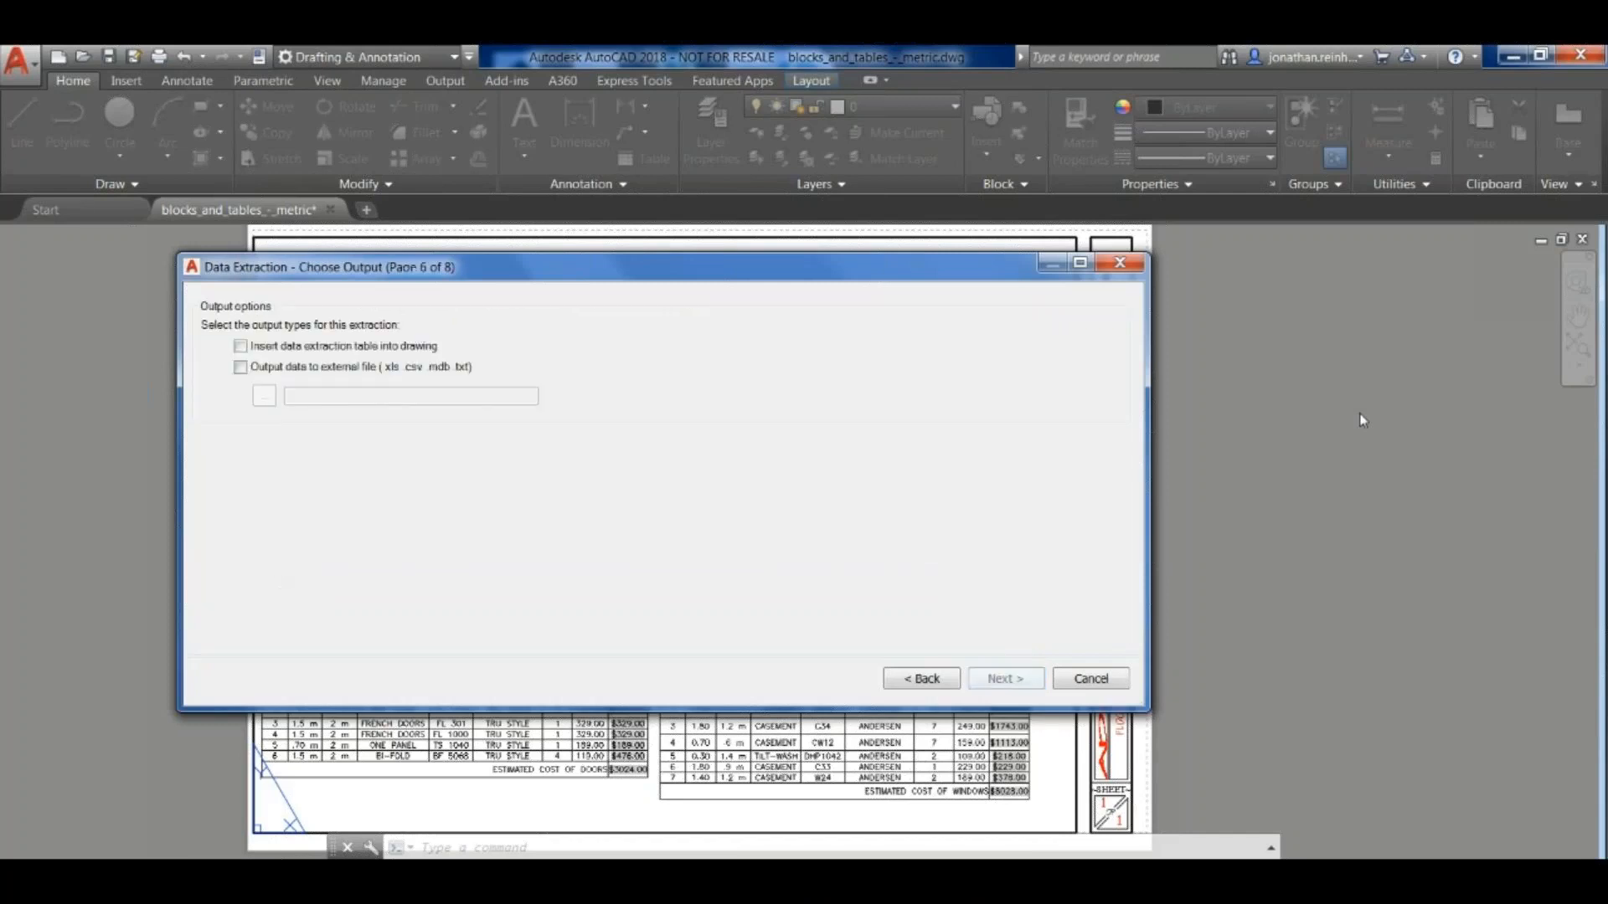
key(space)
key(Tab)
key(space)
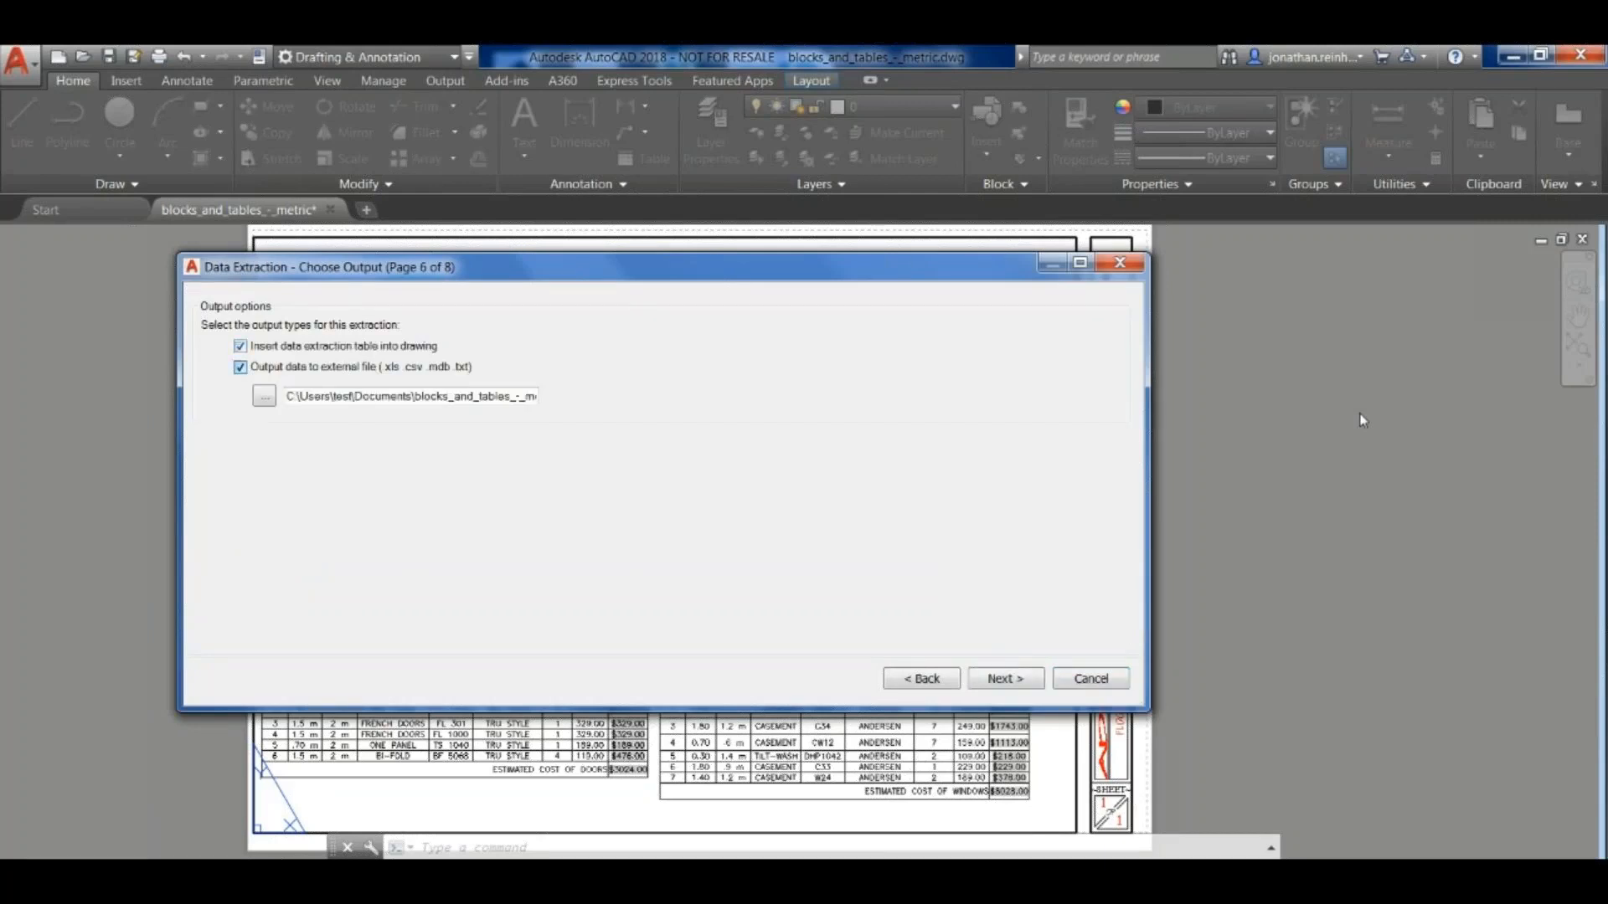
key(shift+End)
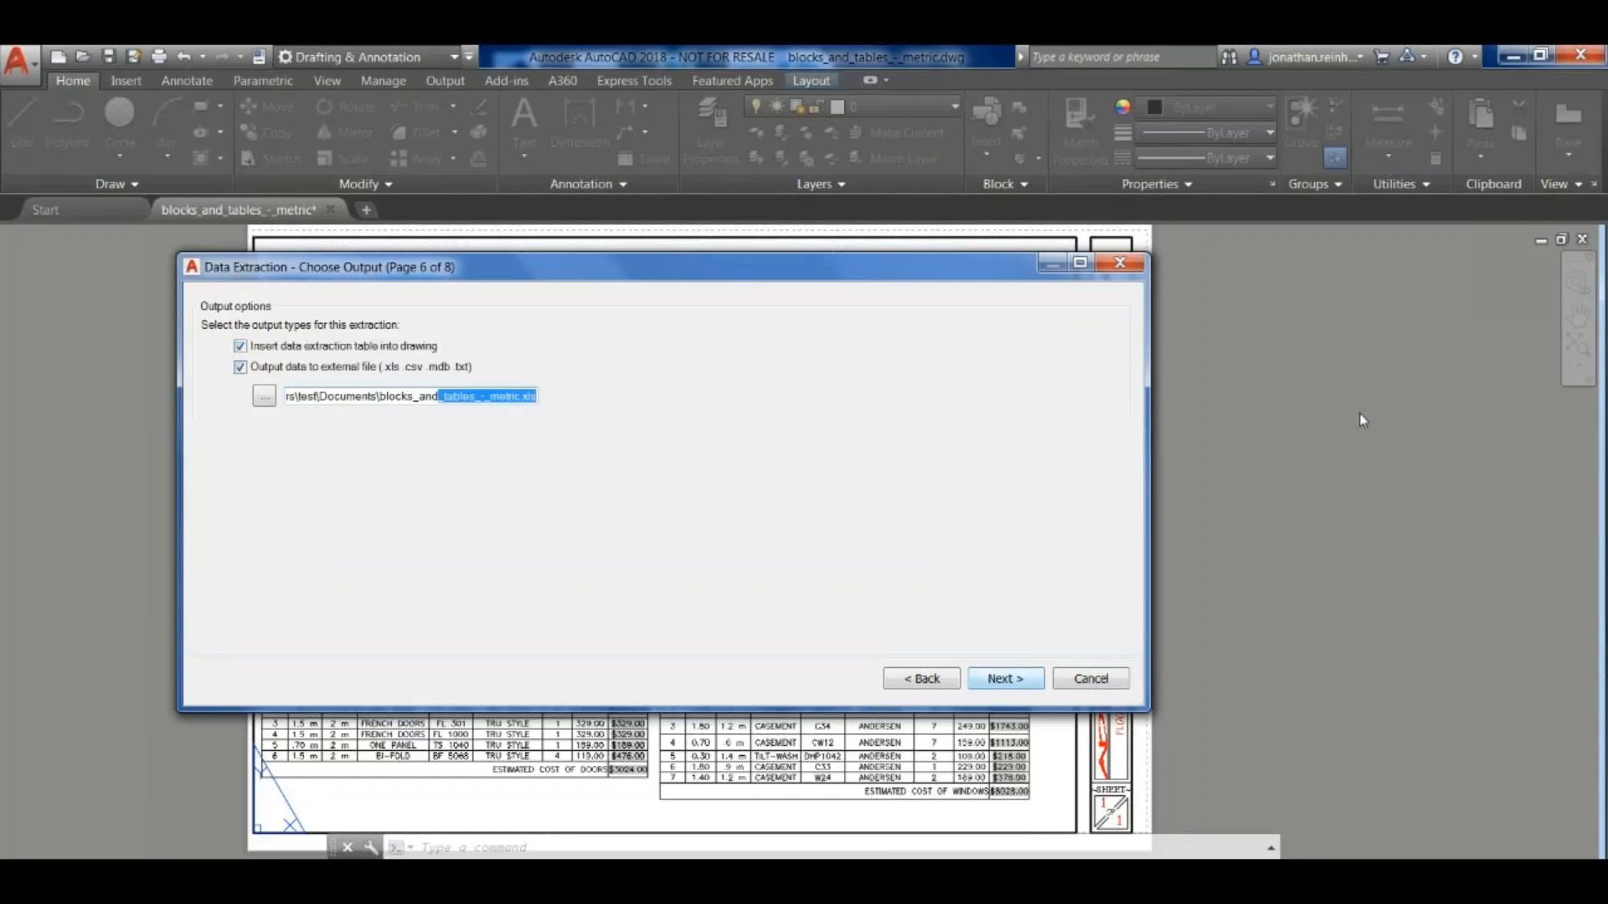
key(Return)
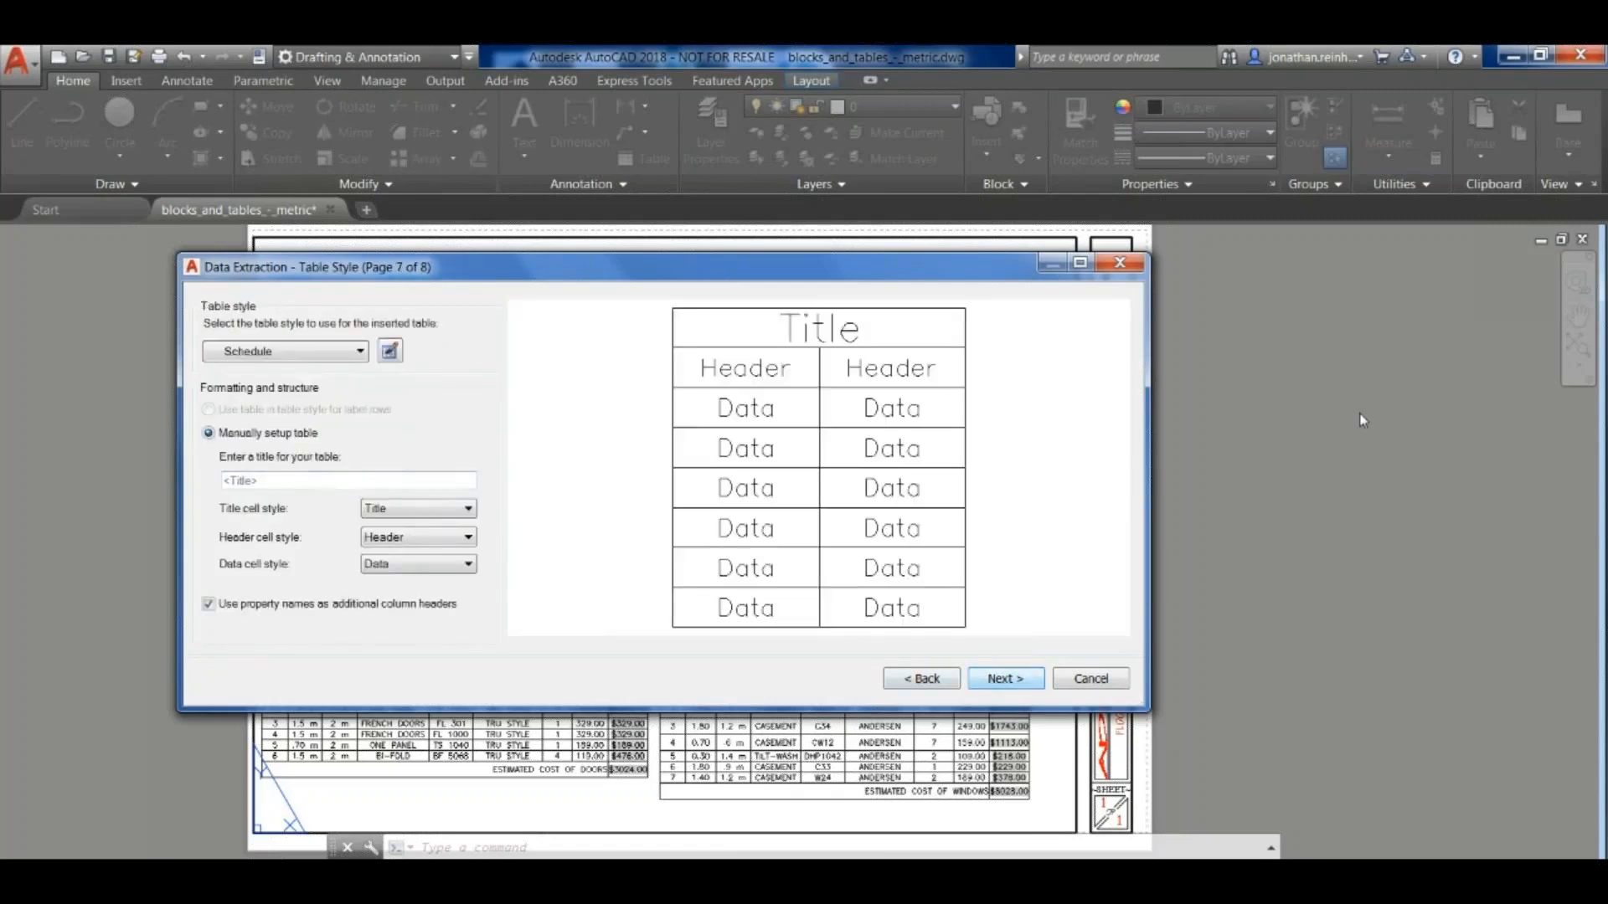
- Keep the Schedule table style, finish the extraction and place the door table beneath the general notes
key(Return)
key(Return)
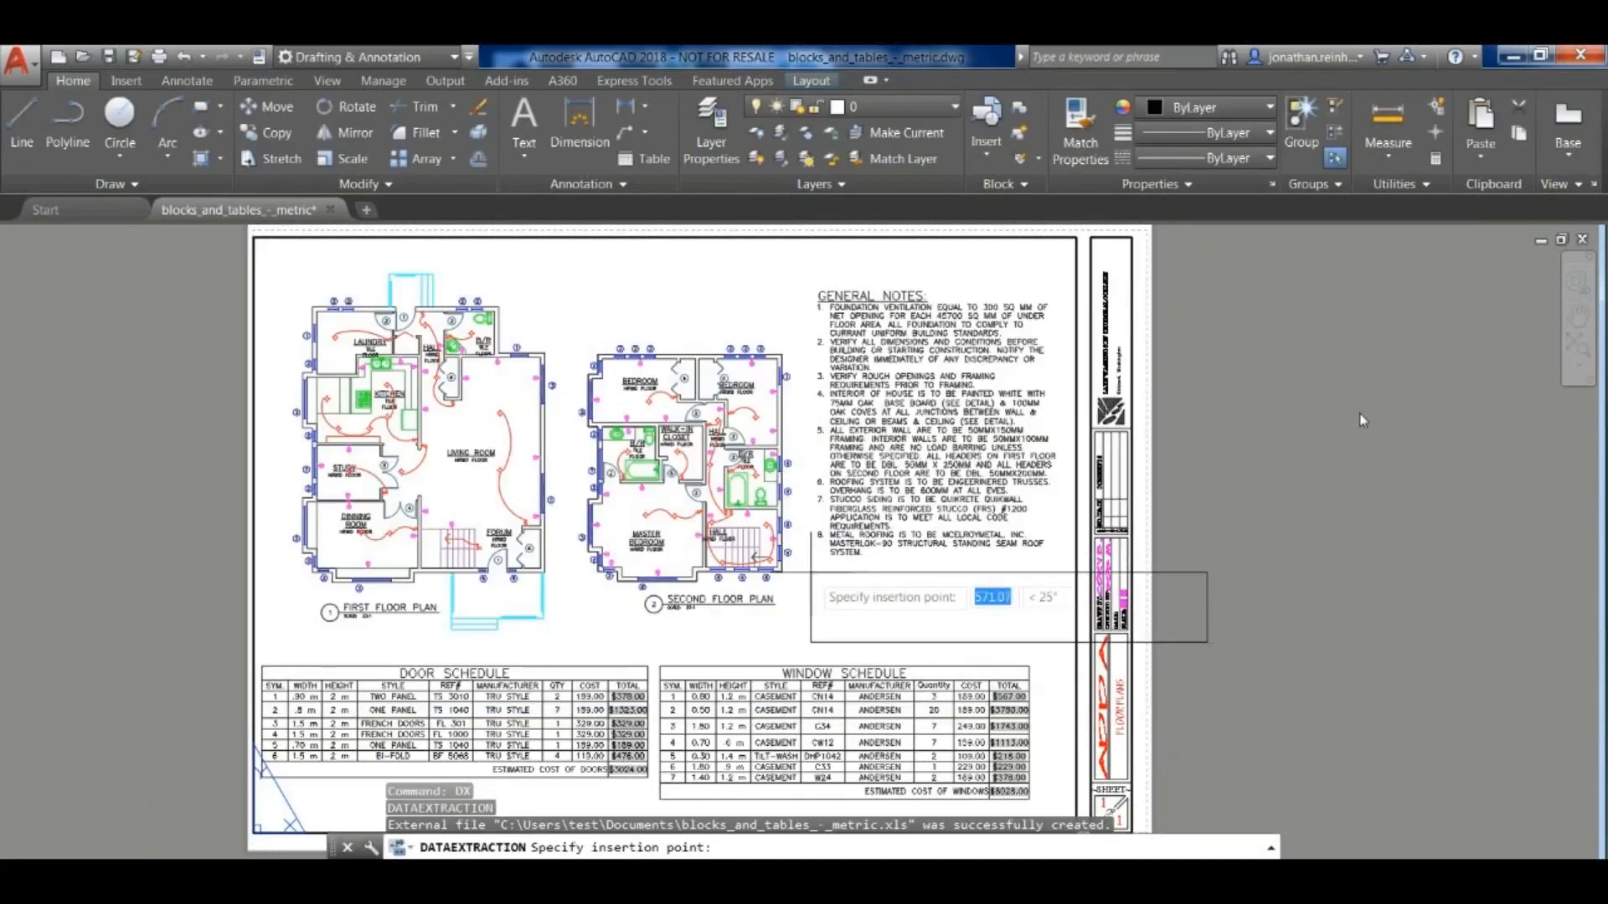
click(811, 573)
middle_drag(1254, 697, 1132, 665)
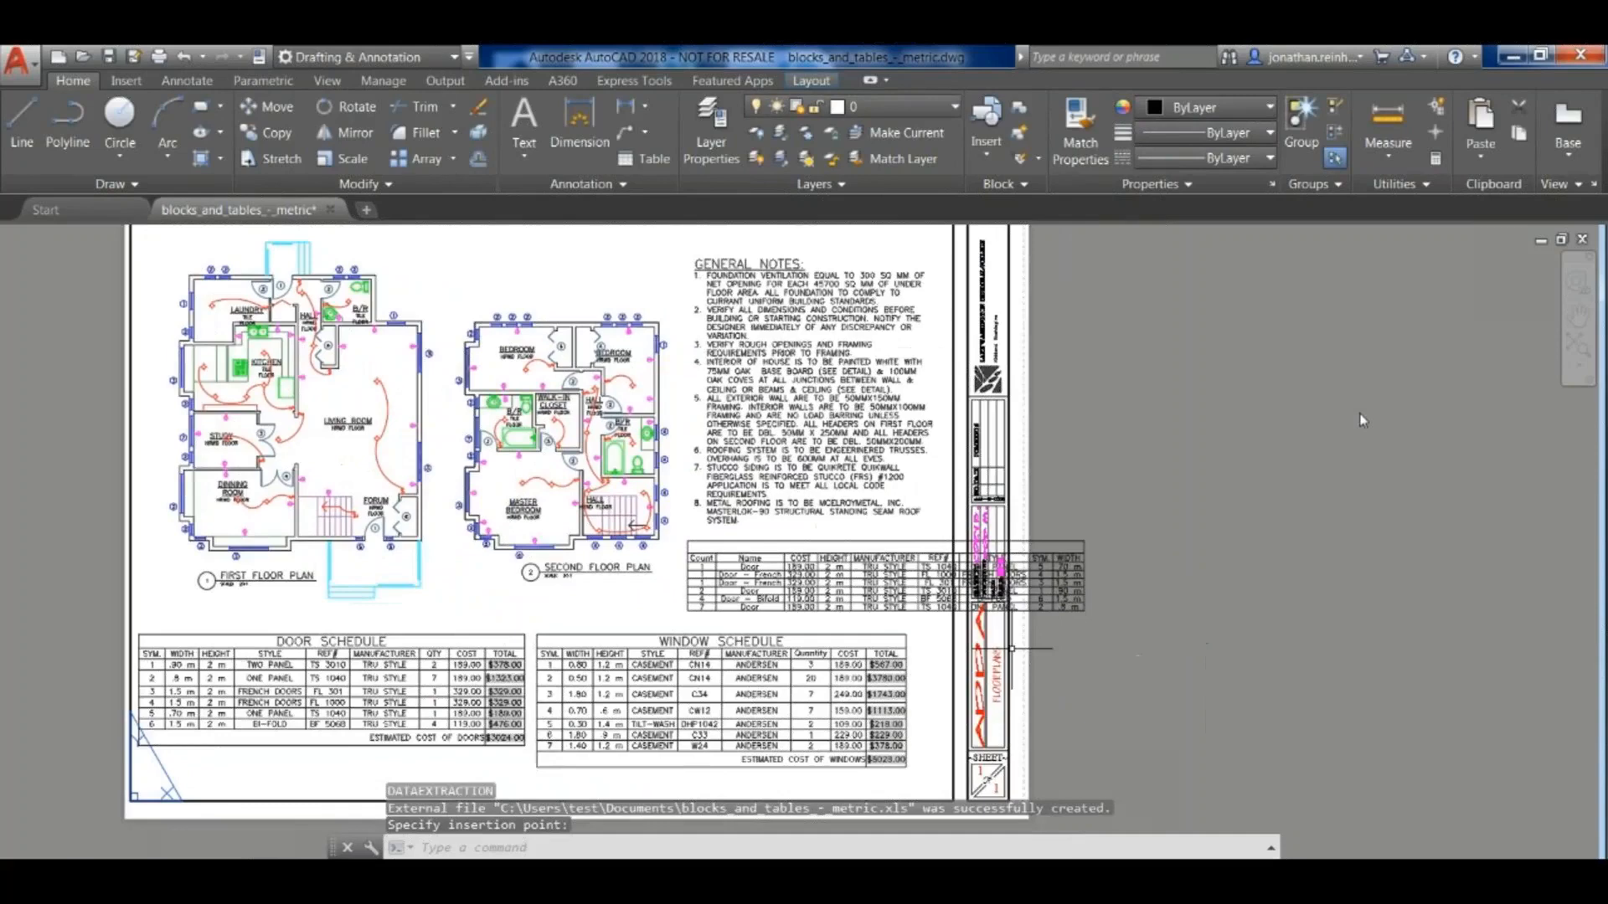
- Scale the extracted door table by a factor of .5 from its lower-left corner
scroll(799, 607, up, 5)
key(Escape)
text(sc)
key(Return)
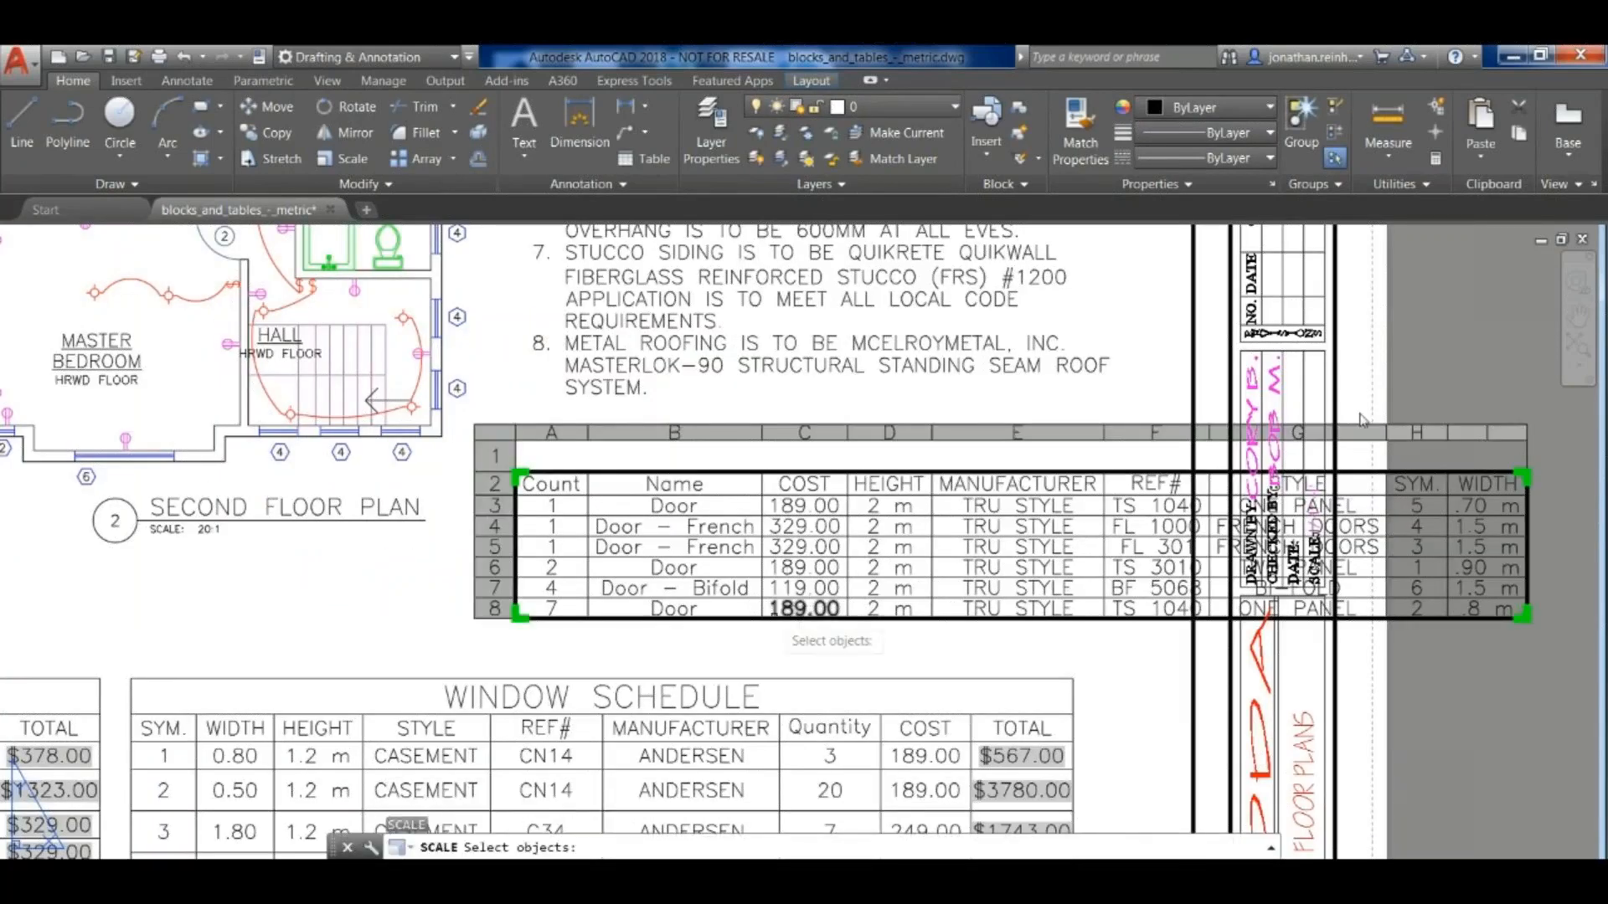
click(804, 609)
click(723, 606)
key(Return)
click(519, 614)
text(.5)
key(BackSpace)
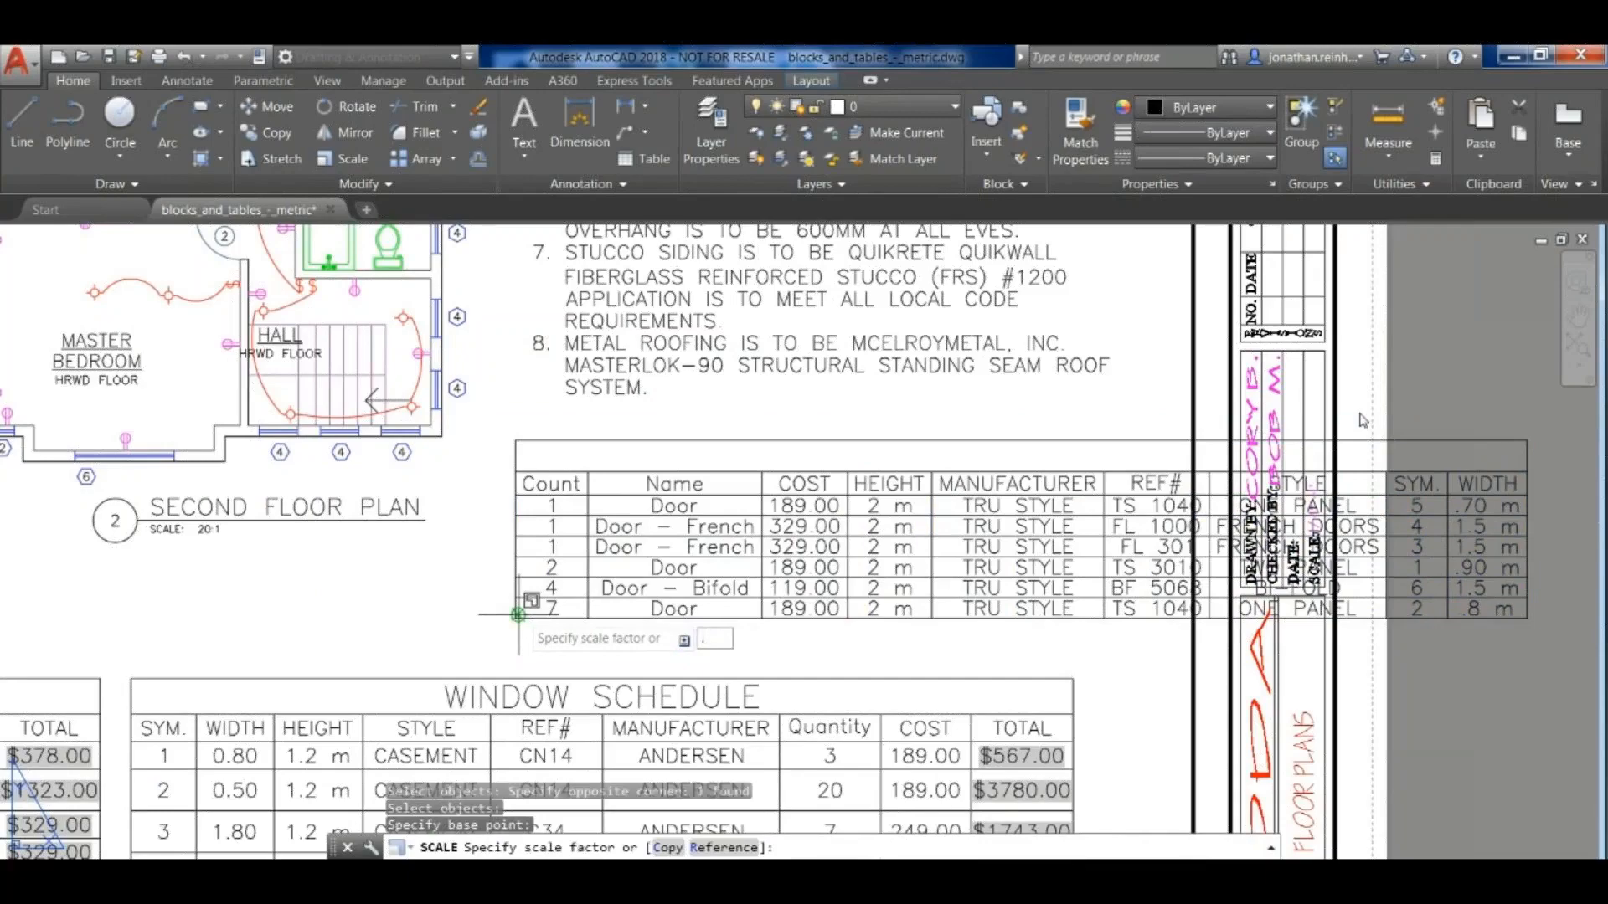
text(5)
key(Return)
scroll(706, 566, up, 2)
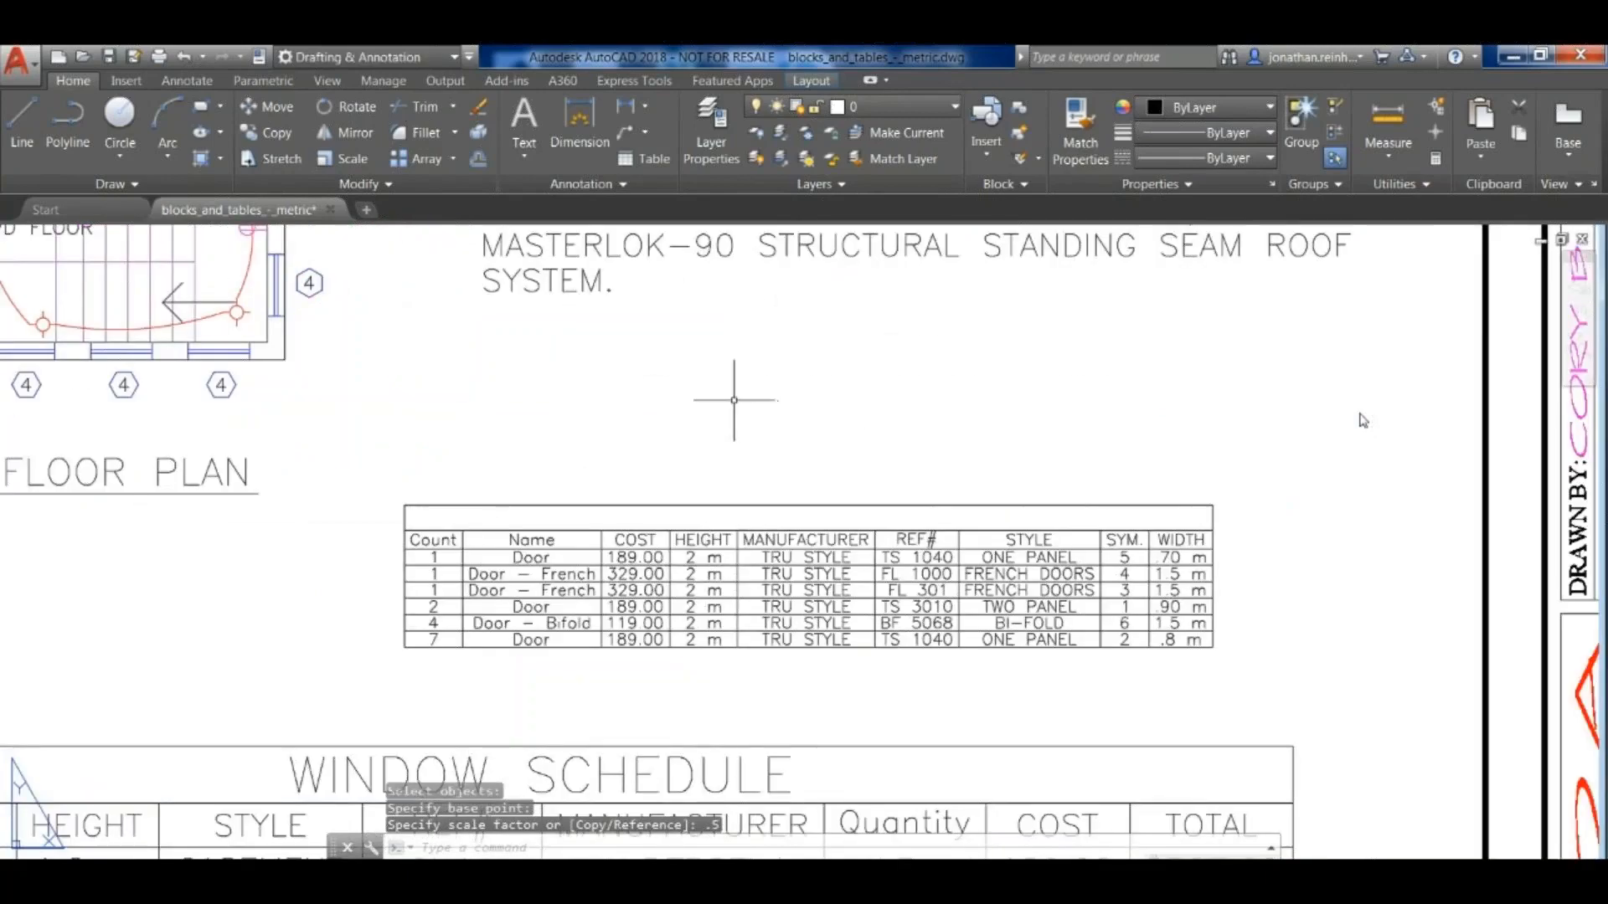
- Examine the scaled door table and the TOTAL cells of the Window Schedule, including the first row's total
middle_drag(577, 429, 773, 423)
scroll(992, 474, down, 4)
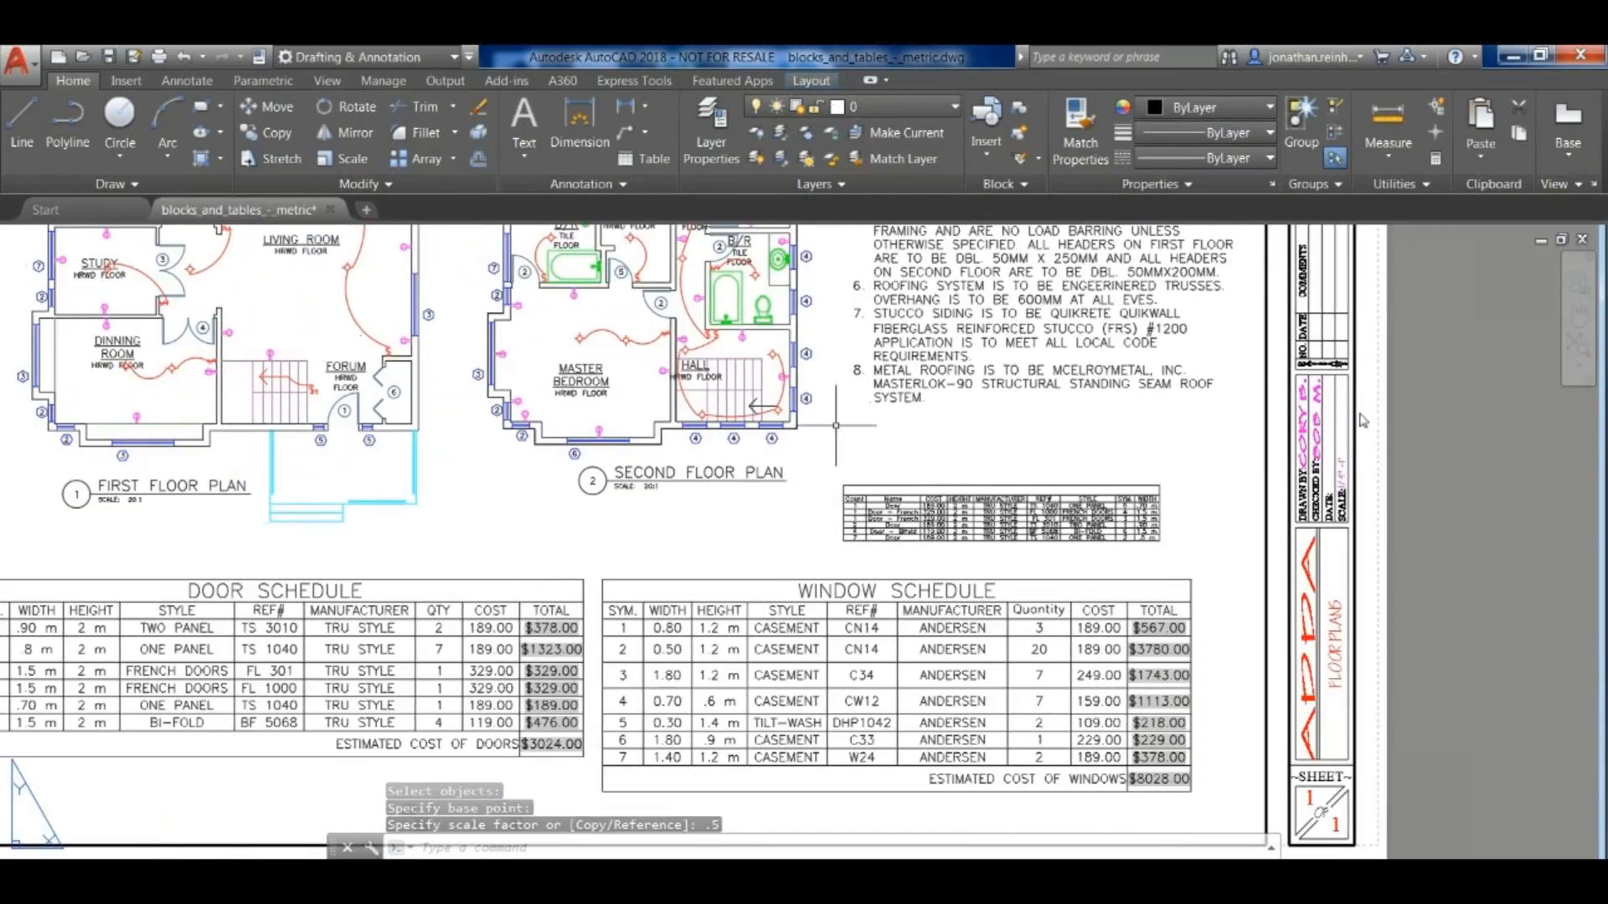
middle_drag(918, 452, 975, 457)
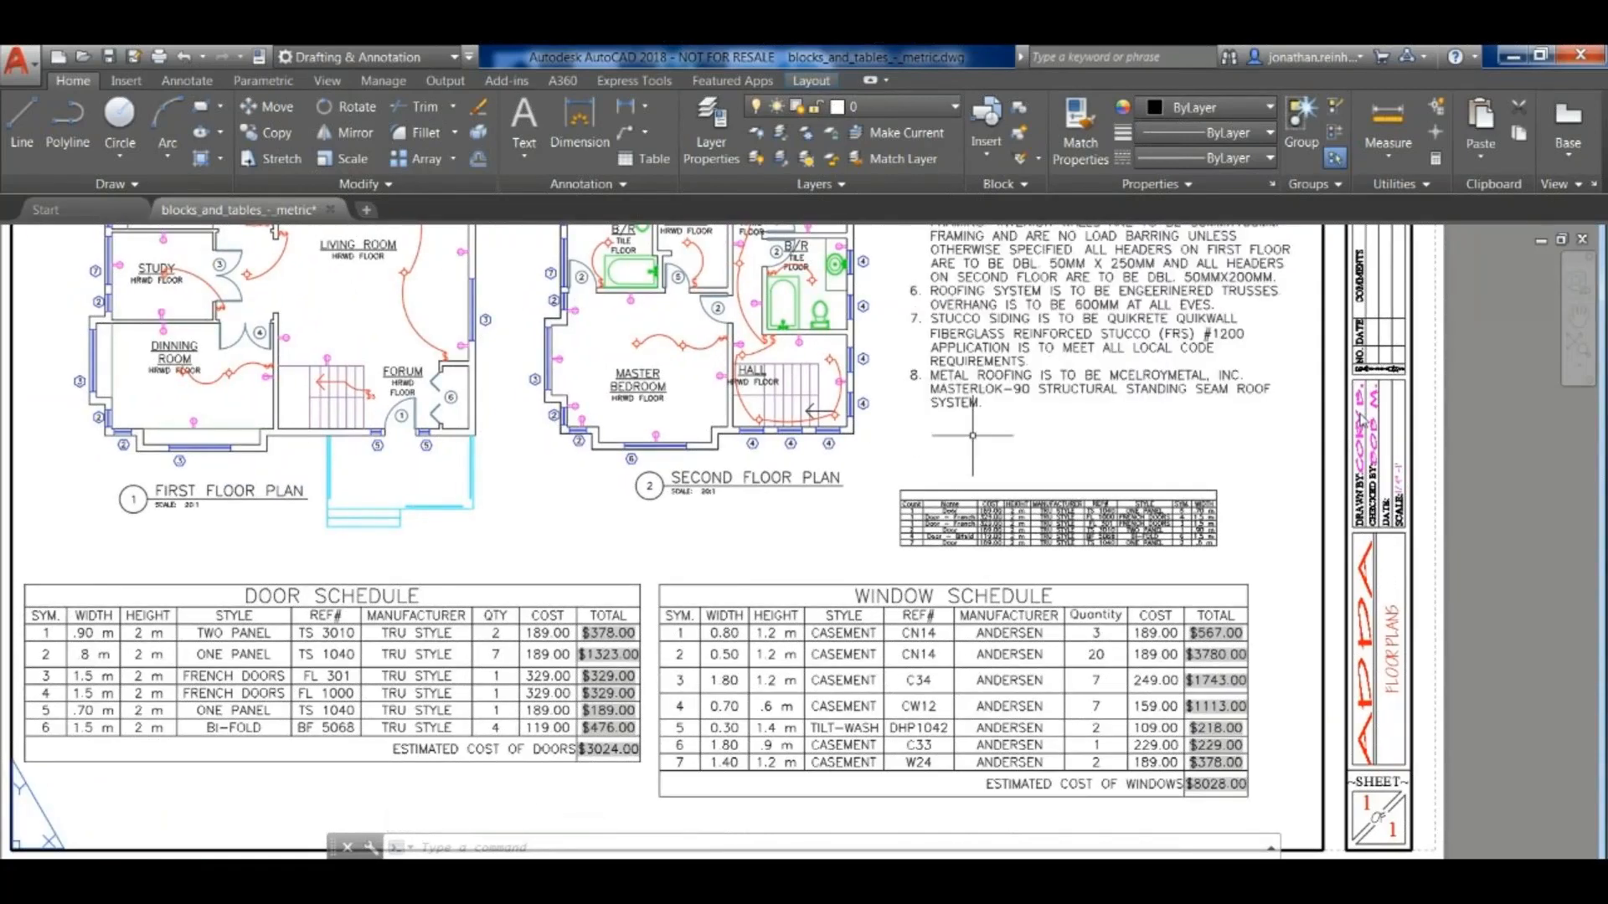
scroll(1346, 683, up, 4)
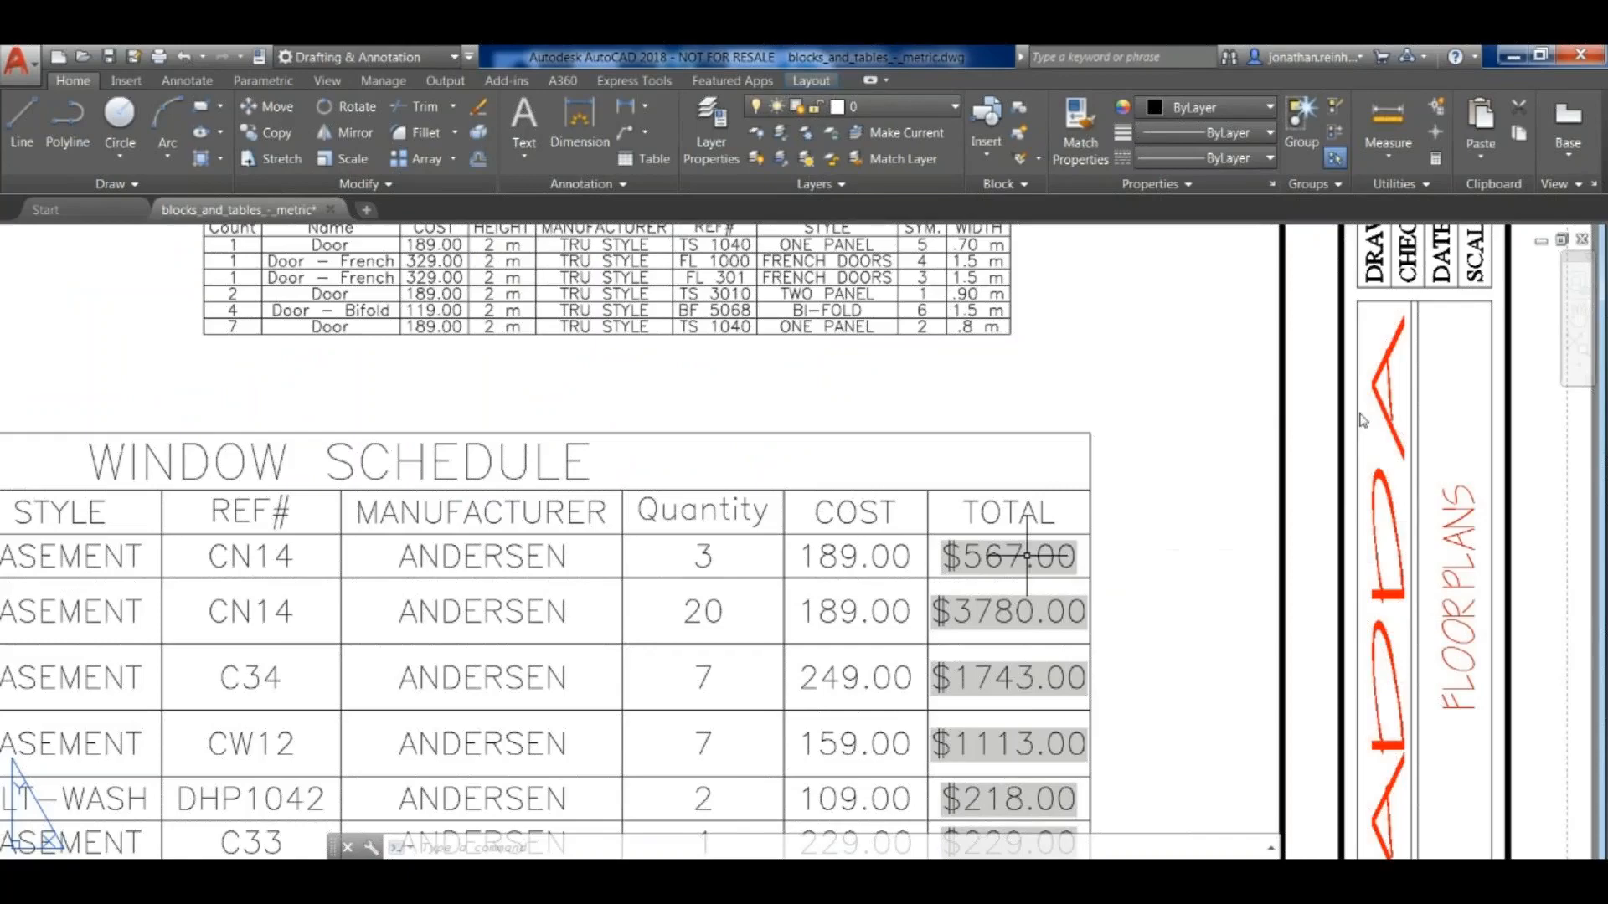
scroll(1164, 586, up, 2)
scroll(1157, 510, down, 2)
mouse_move(1137, 533)
middle_down()
mouse_move(1117, 535)
mouse_move(1083, 470)
middle_up()
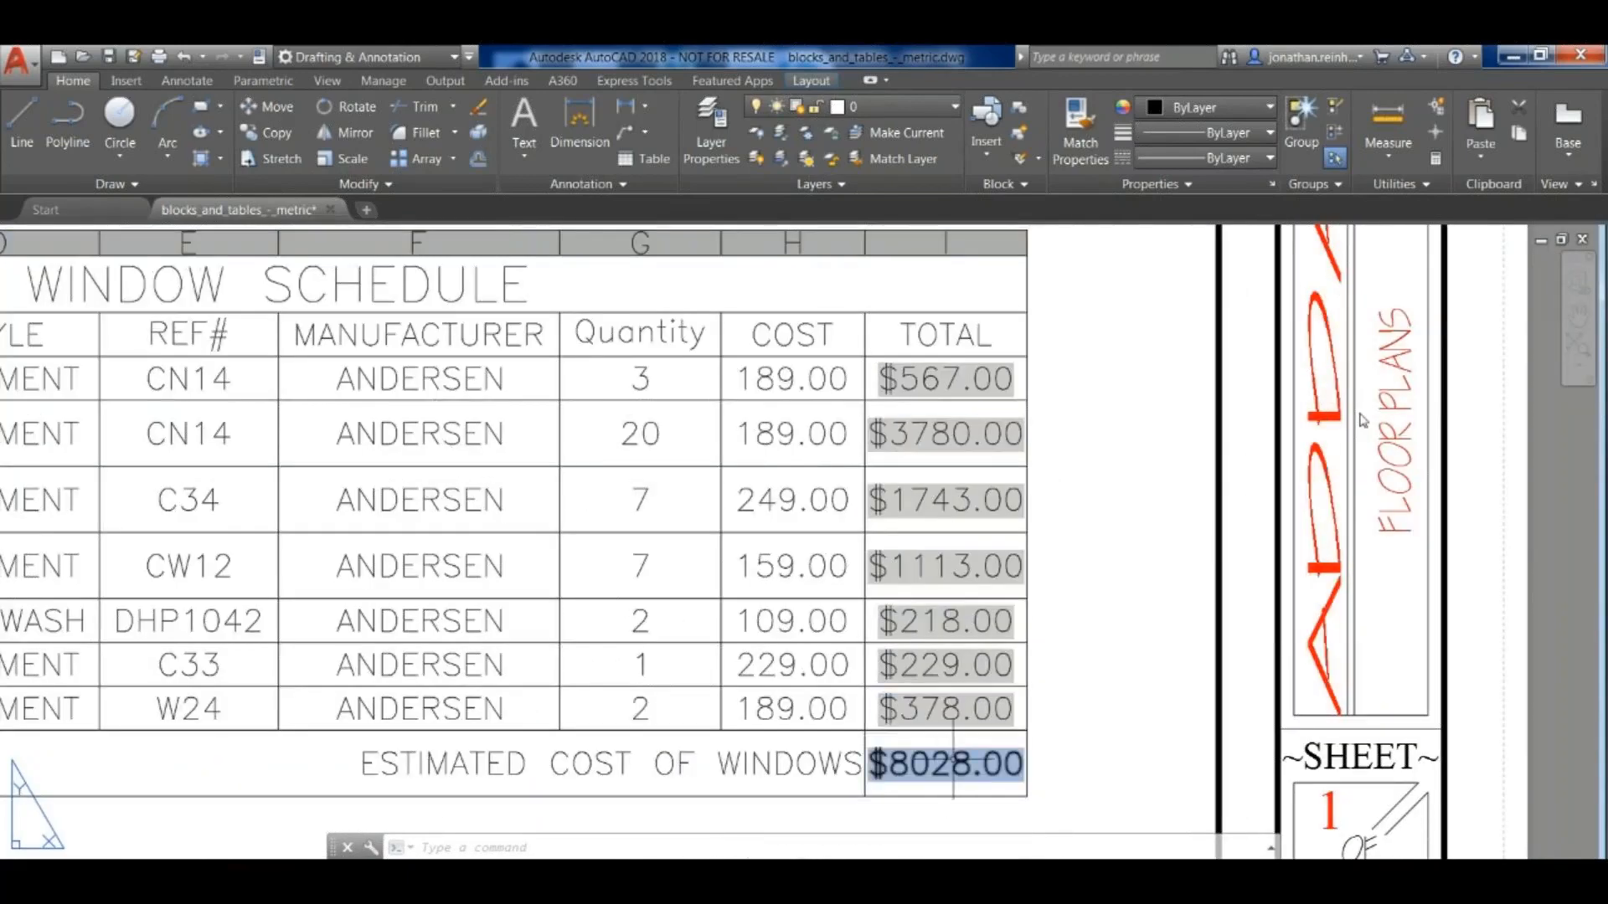
scroll(993, 673, down, 4)
scroll(978, 527, up, 2)
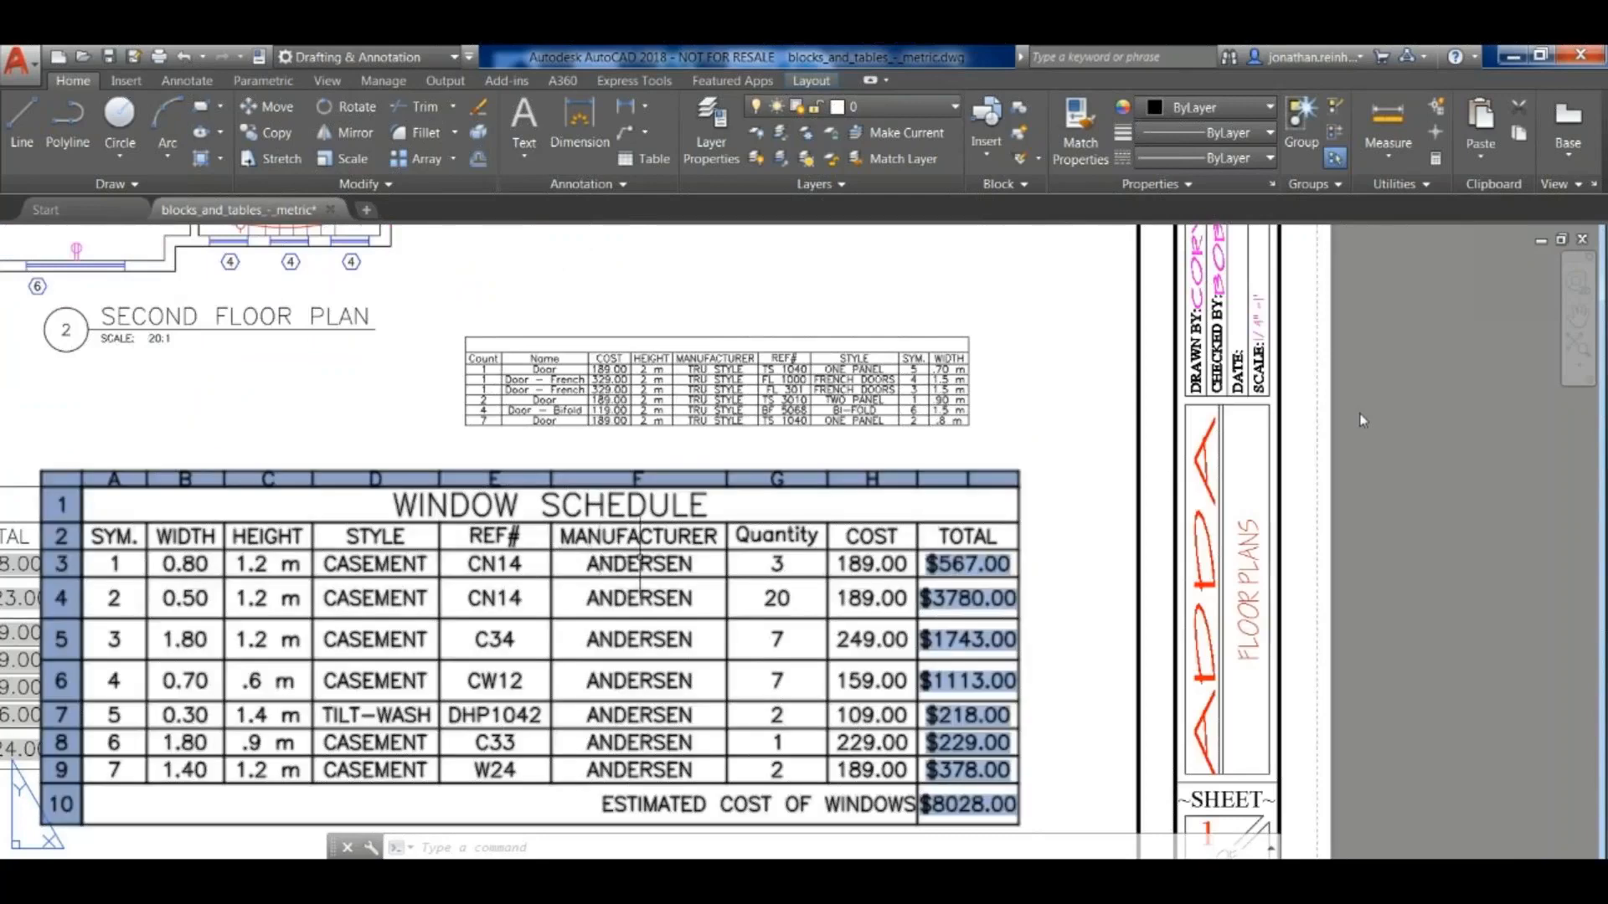
double_click(972, 564)
key(Escape)
key(Escape)
- Activate the second floor plan viewport, copy the master bedroom door beside the original, and return to paper space
scroll(928, 543, down, 5)
scroll(600, 394, up, 5)
middle_drag(602, 397, 606, 505)
double_click(608, 394)
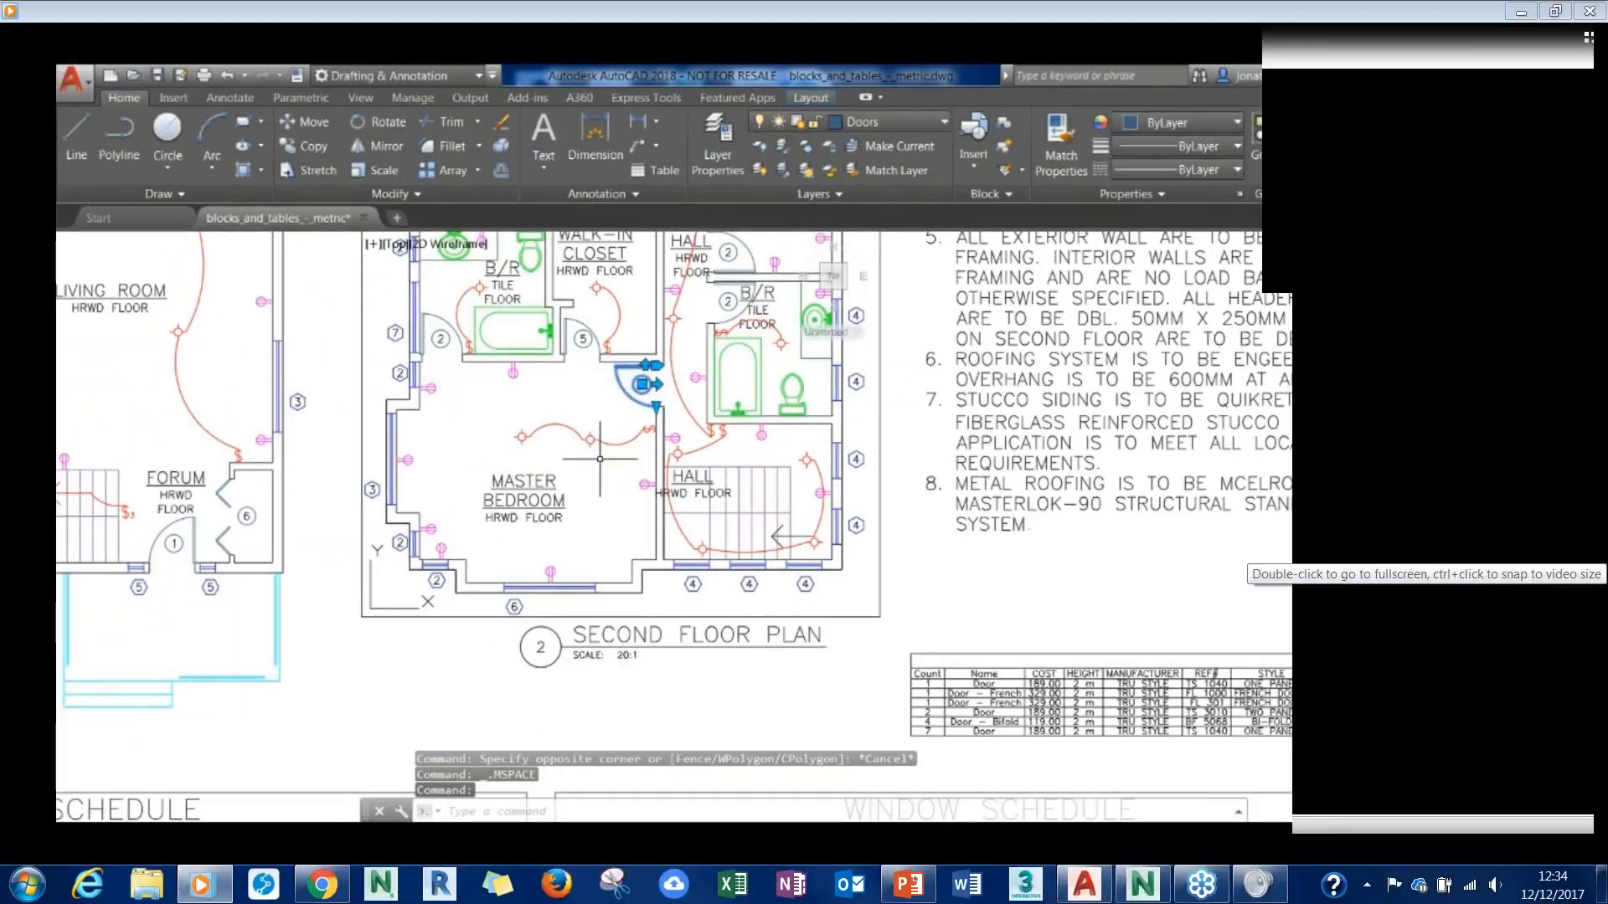
key(Escape)
text(co)
key(Return)
click(637, 381)
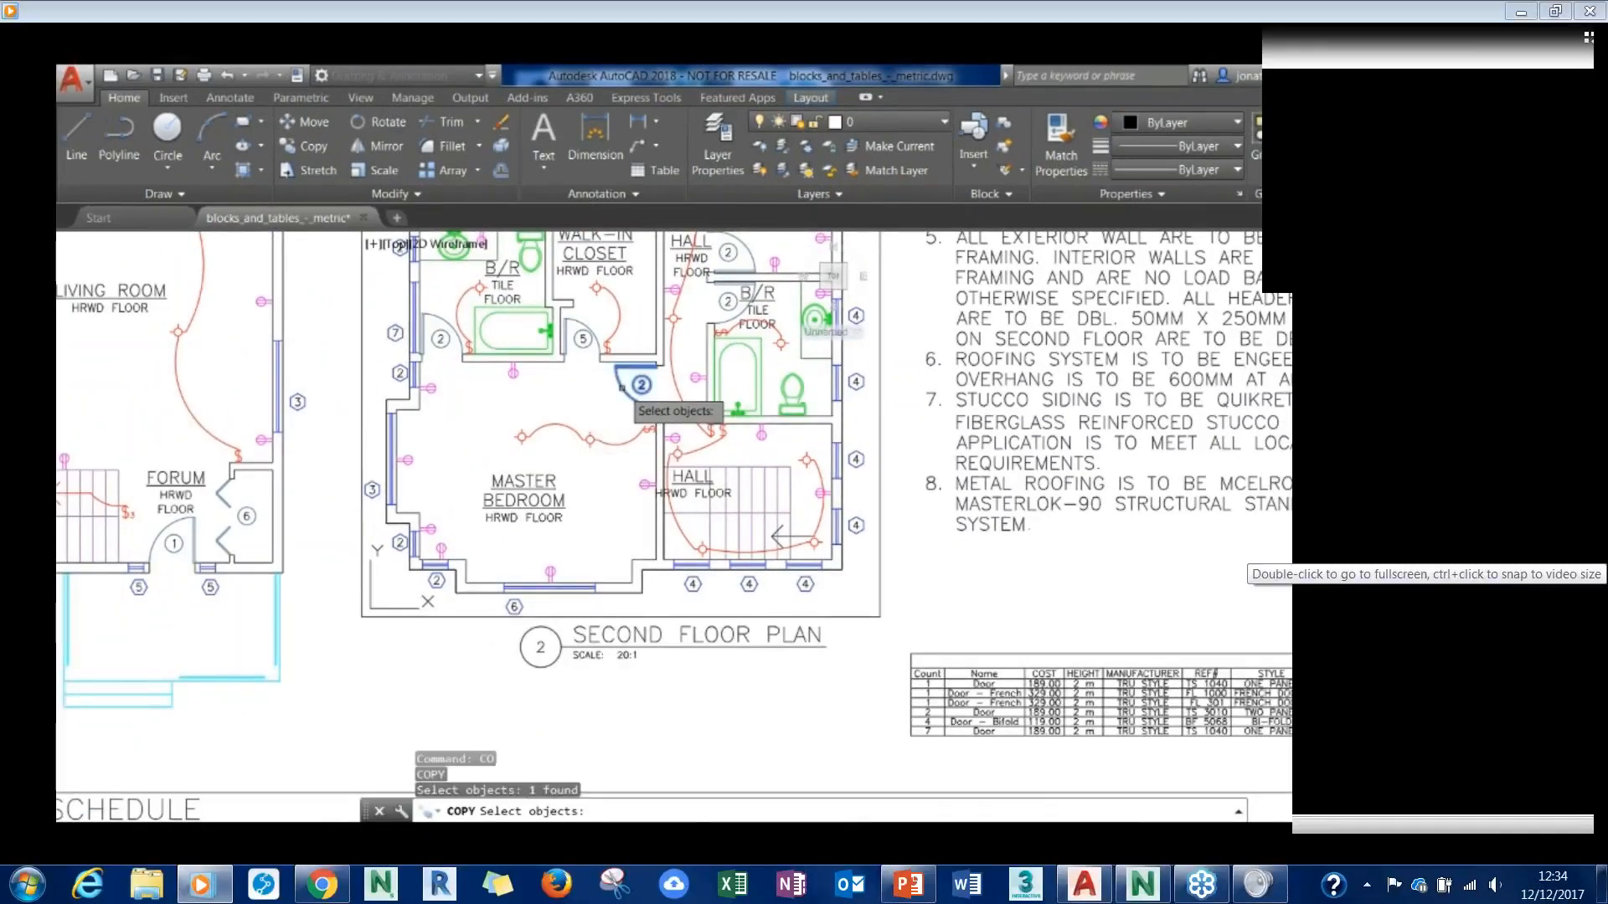
key(Return)
click(618, 409)
click(560, 409)
key(Escape)
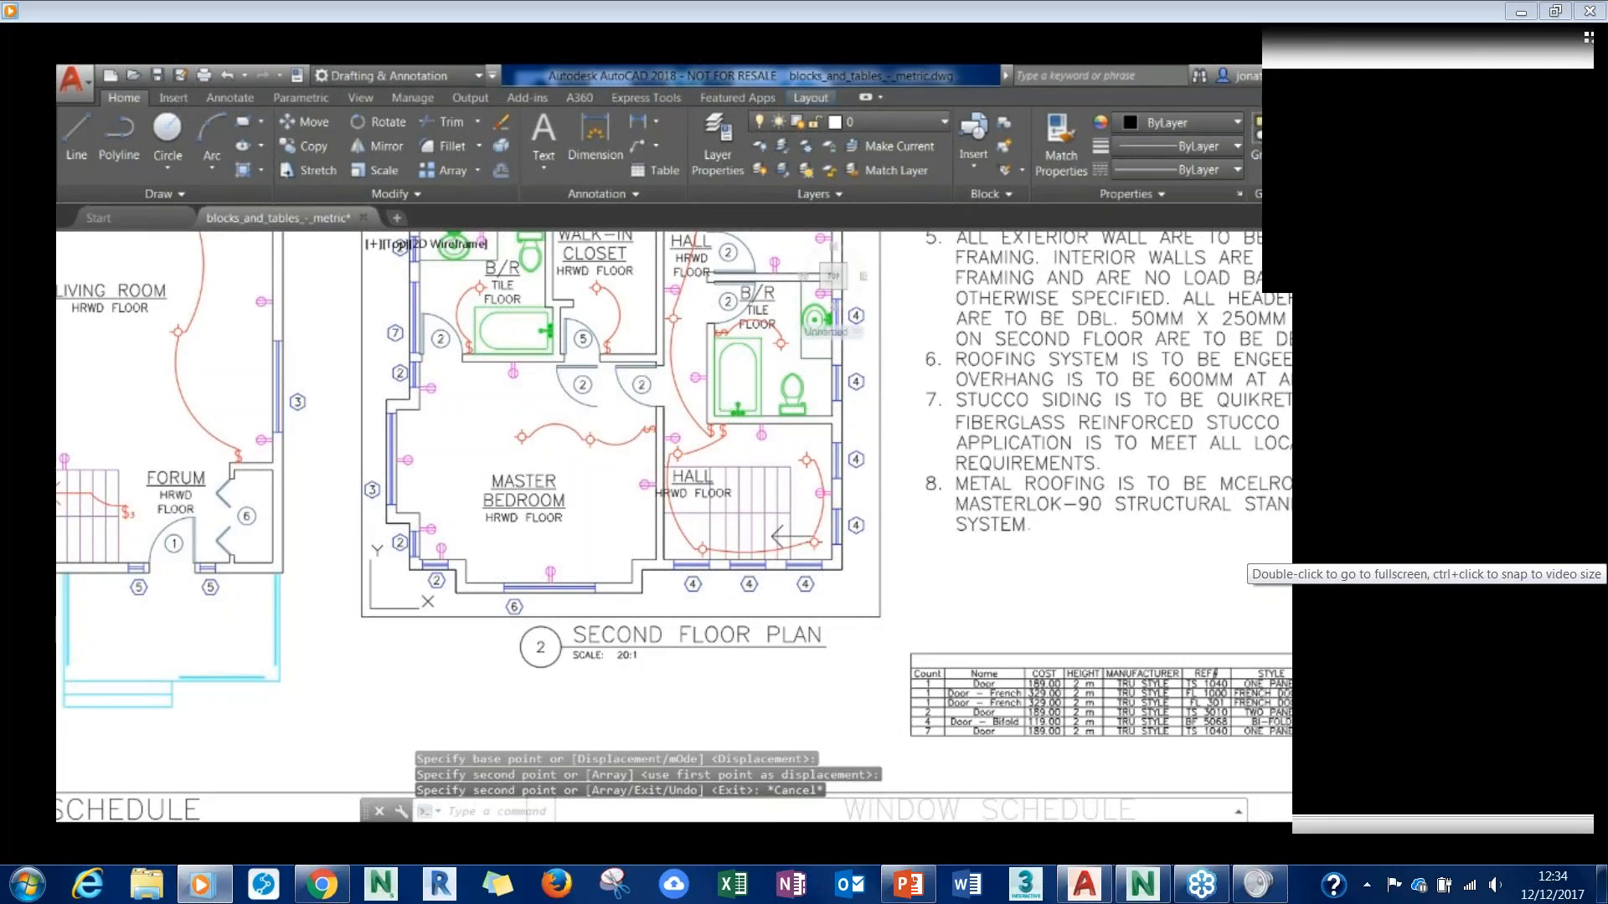
double_click(435, 669)
- Check the Door Schedule's QTY cell for the .8 m one-panel door and the copied door in the master bedroom
middle_drag(895, 693, 1009, 422)
scroll(802, 413, down, 2)
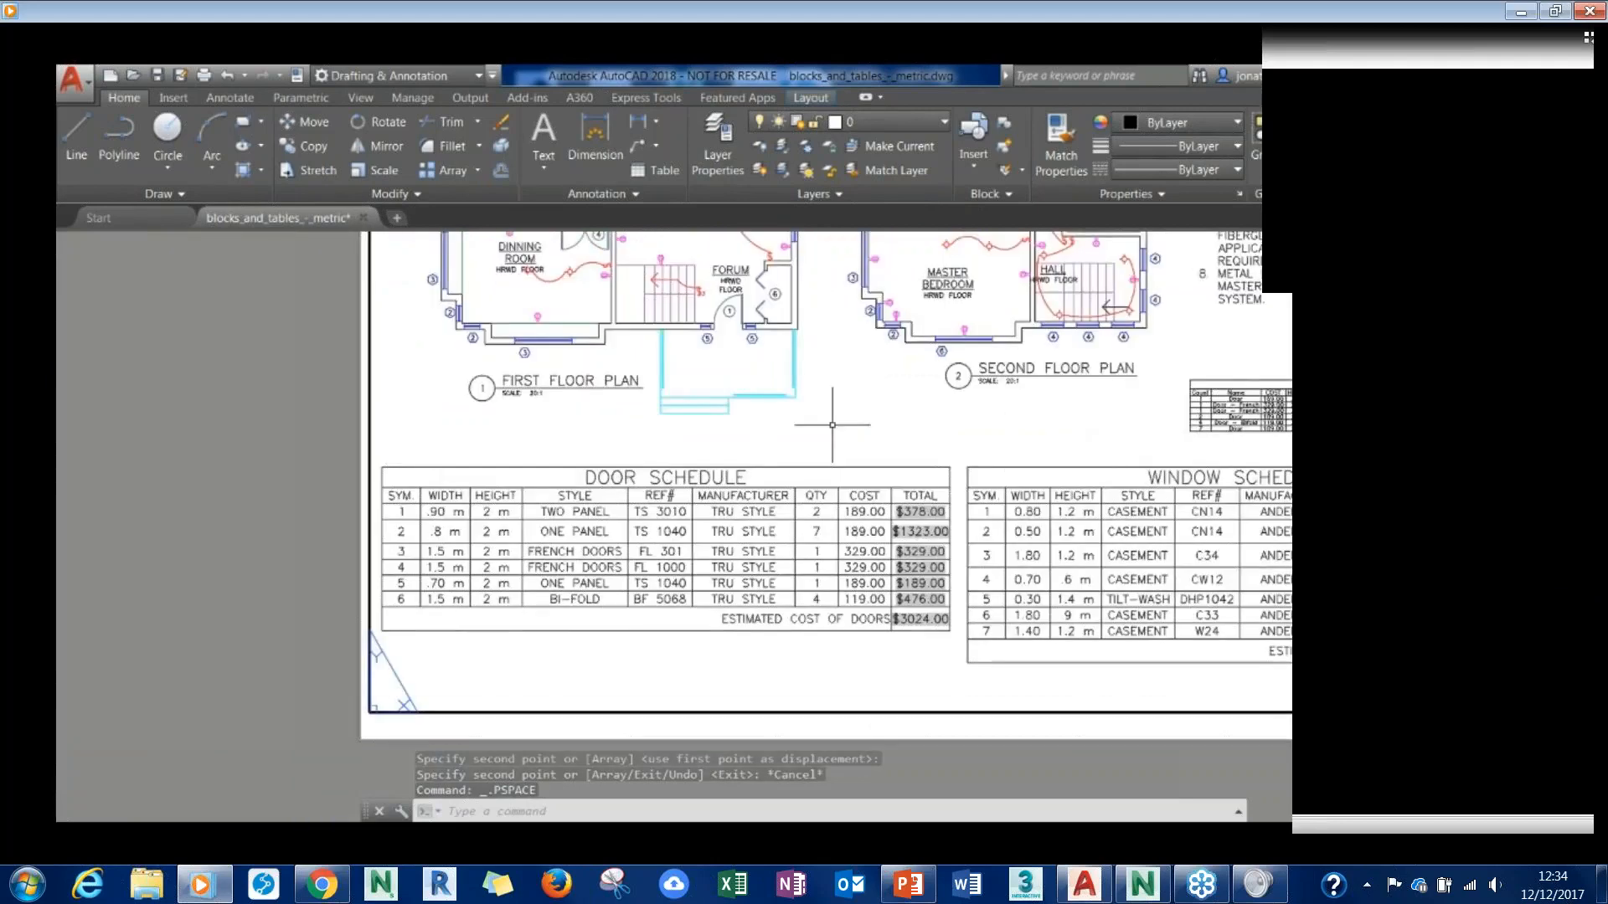
middle_drag(444, 420, 495, 514)
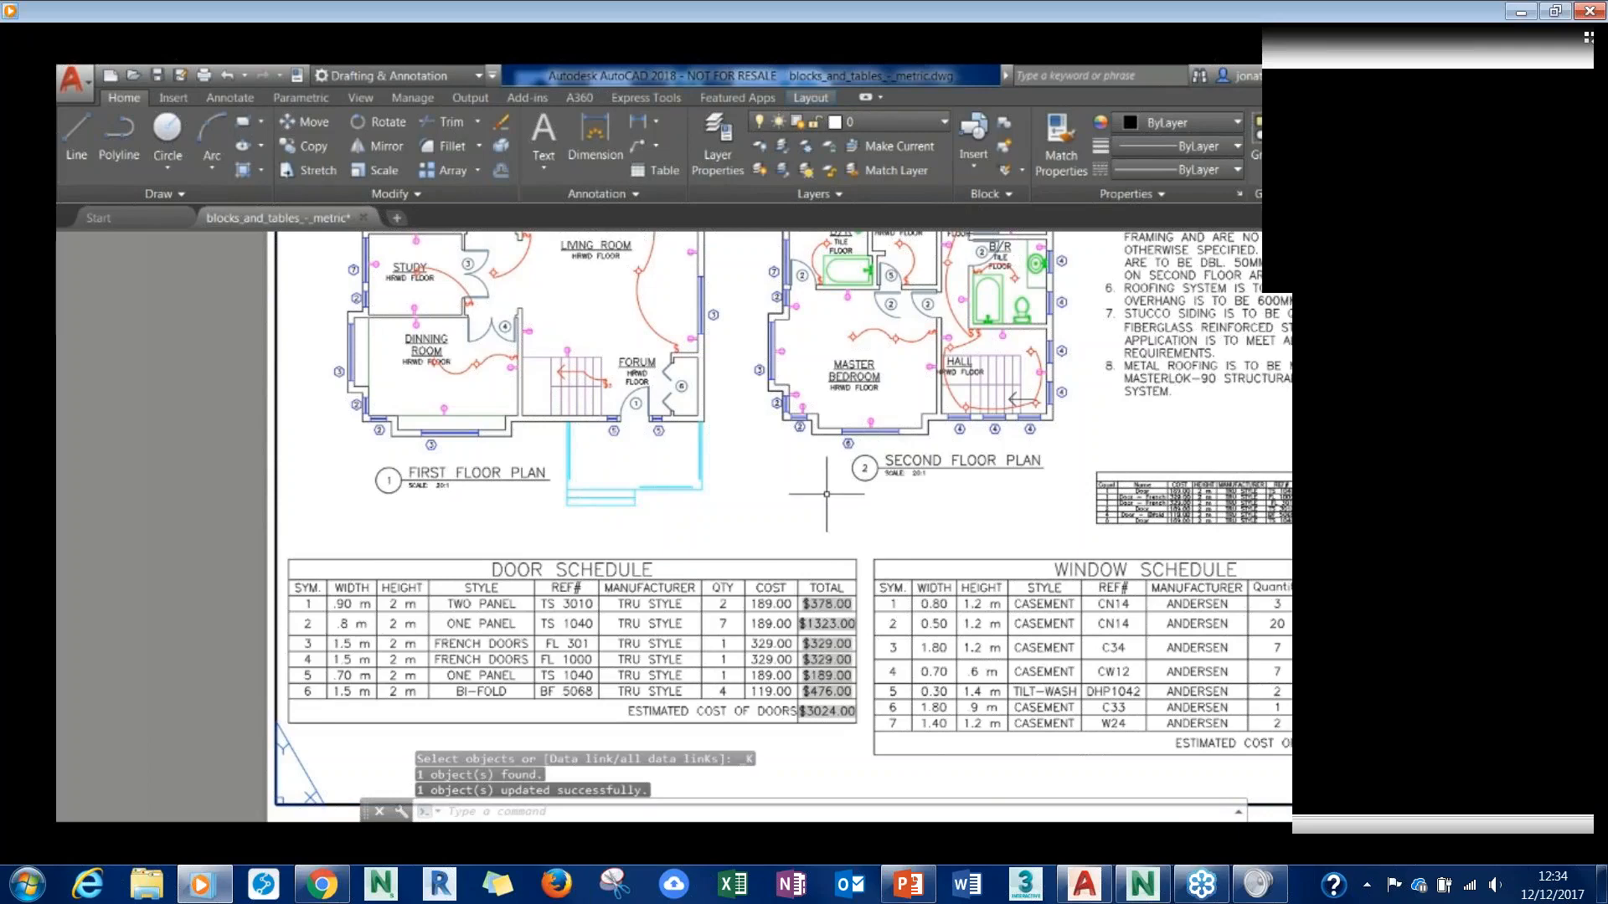
click(723, 624)
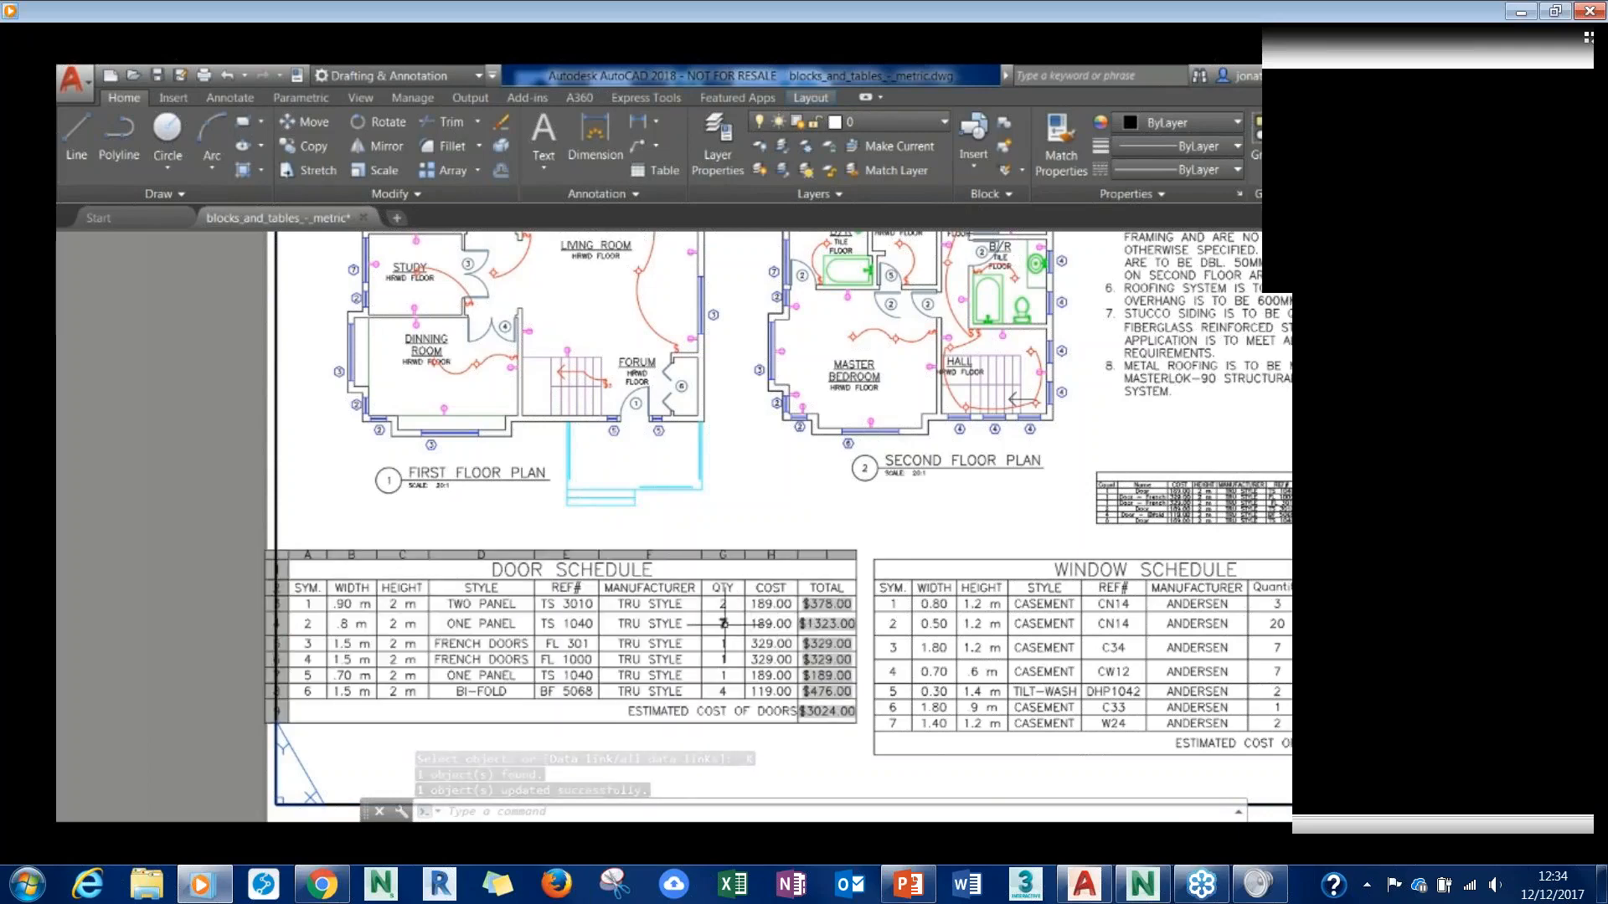
click(724, 624)
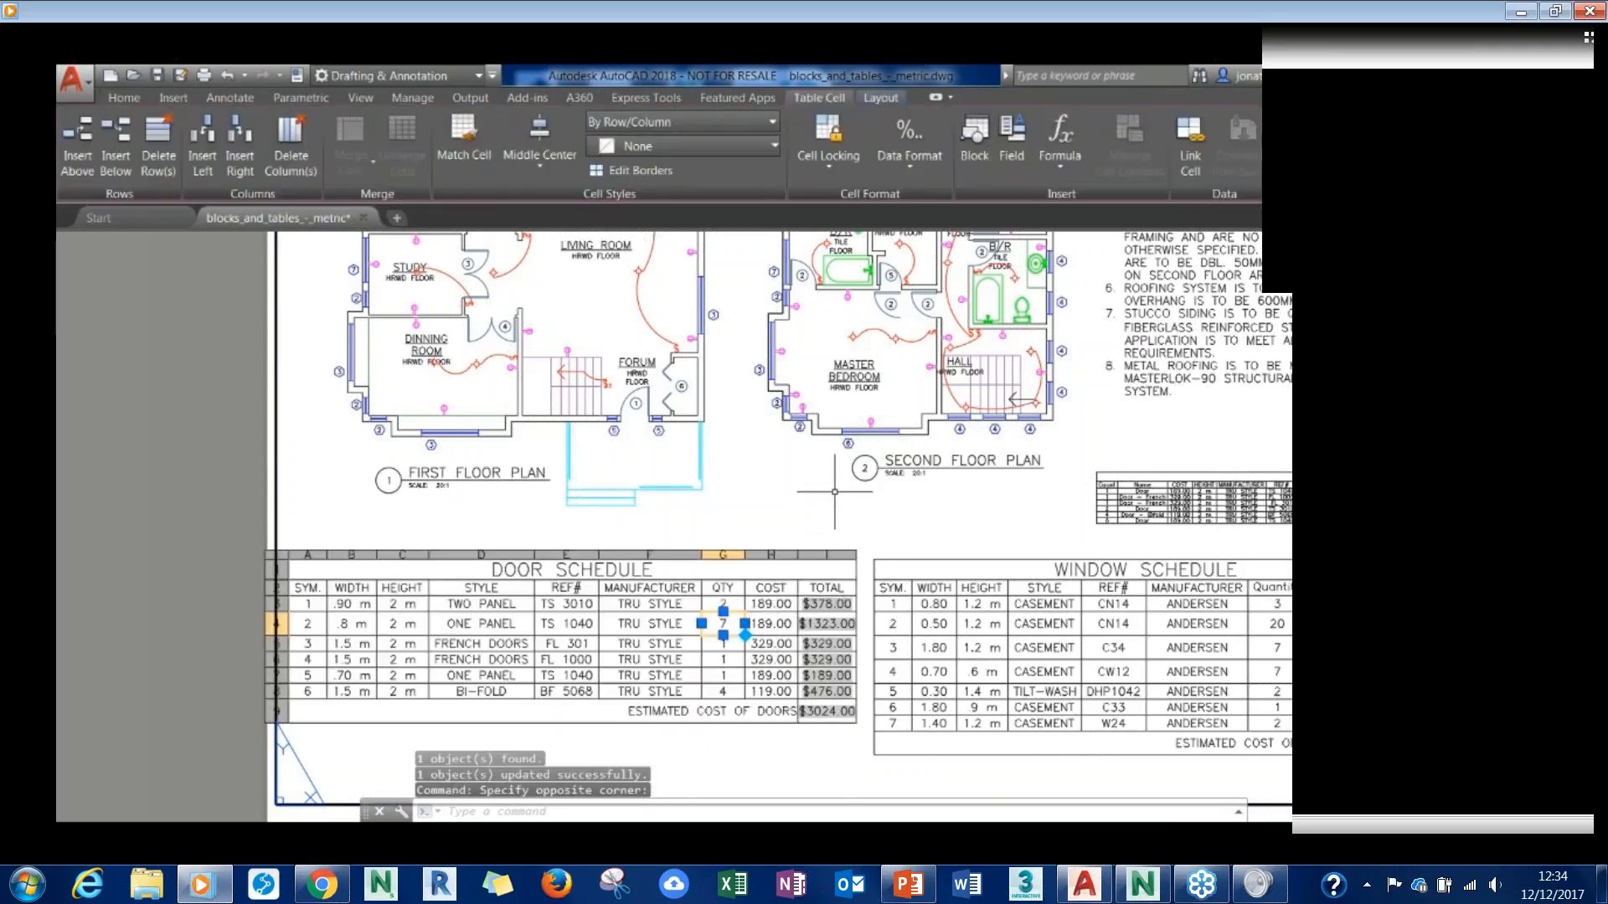
key(Escape)
double_click(890, 303)
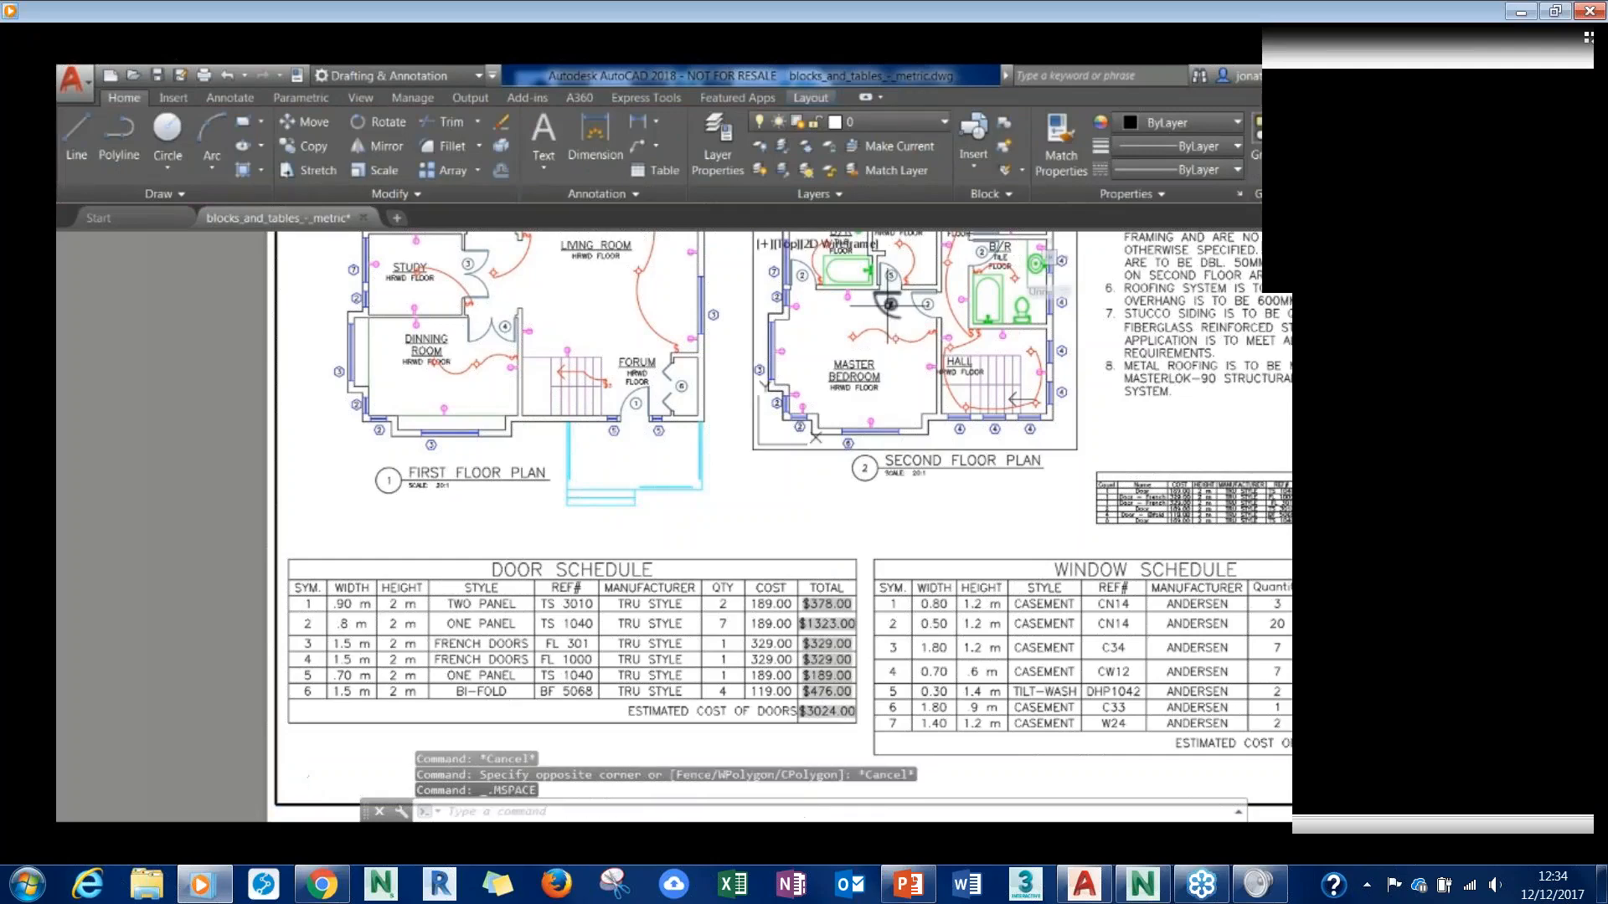
click(890, 304)
key(Escape)
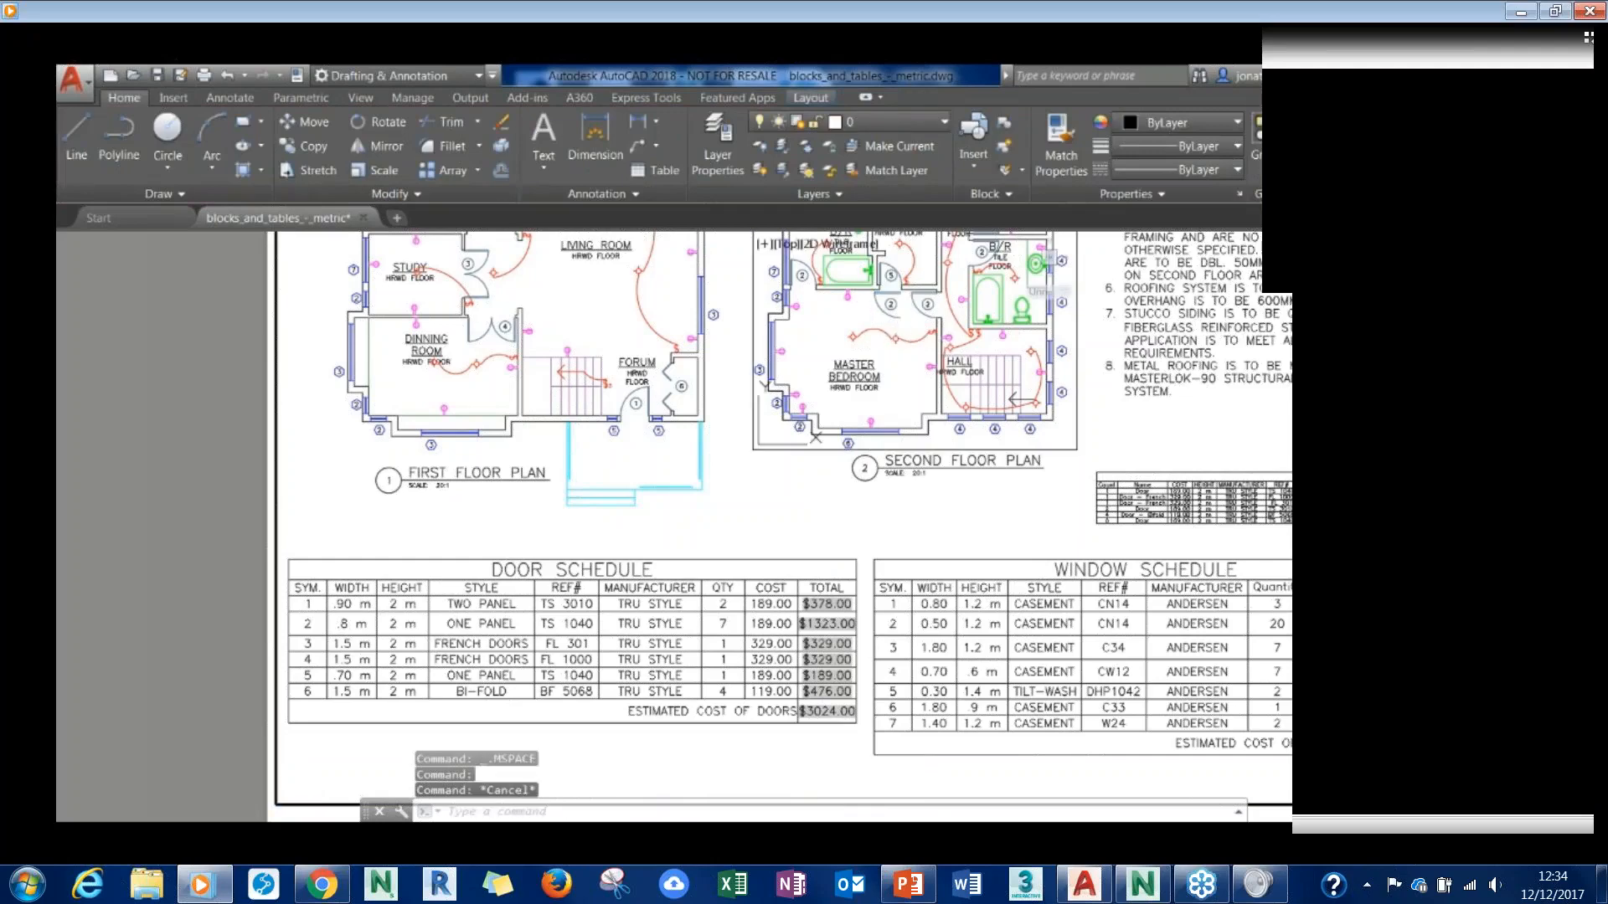
double_click(801, 768)
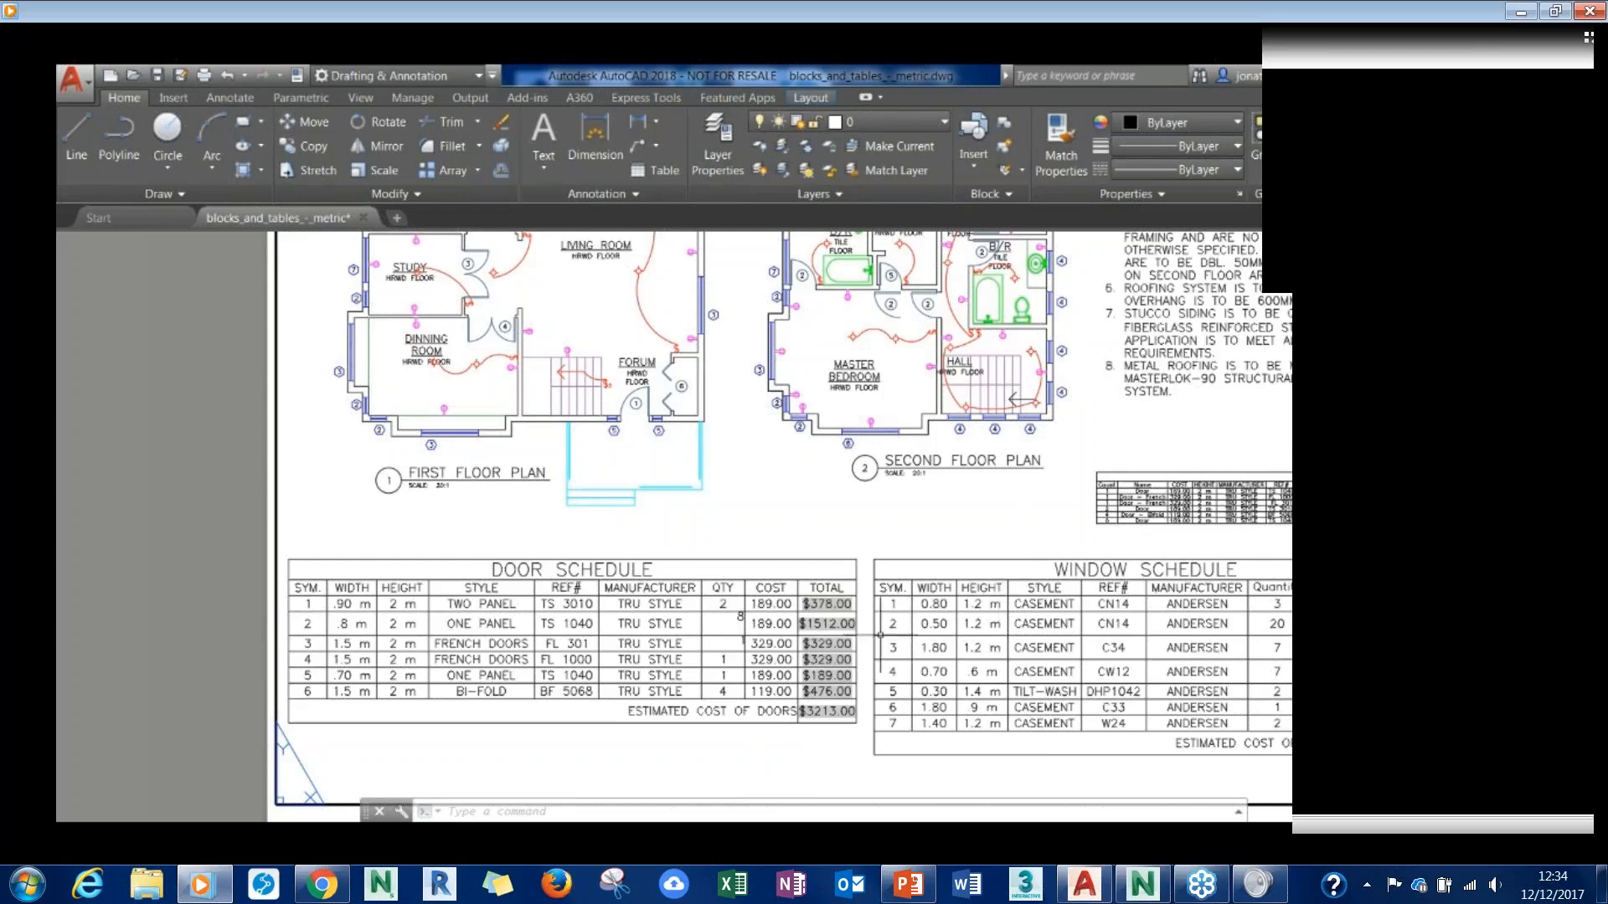
- Switch from the layout to model space, centre both floor plans and open the Tool Palettes
middle_drag(1071, 383, 979, 386)
key(ctrl+Page_Up)
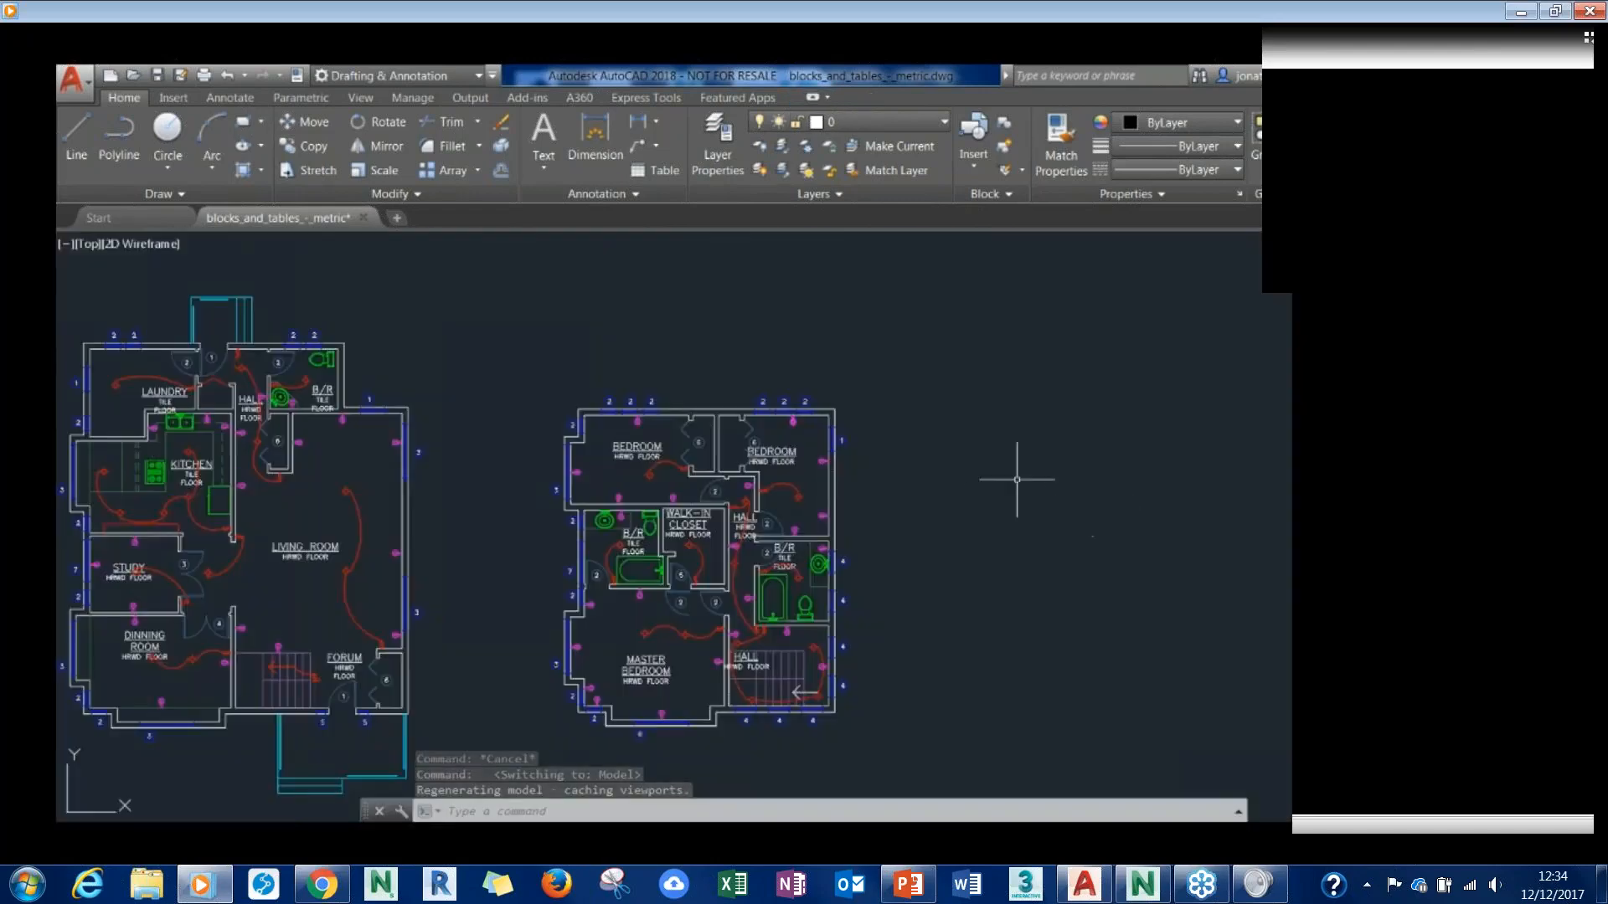
middle_drag(963, 486, 1088, 480)
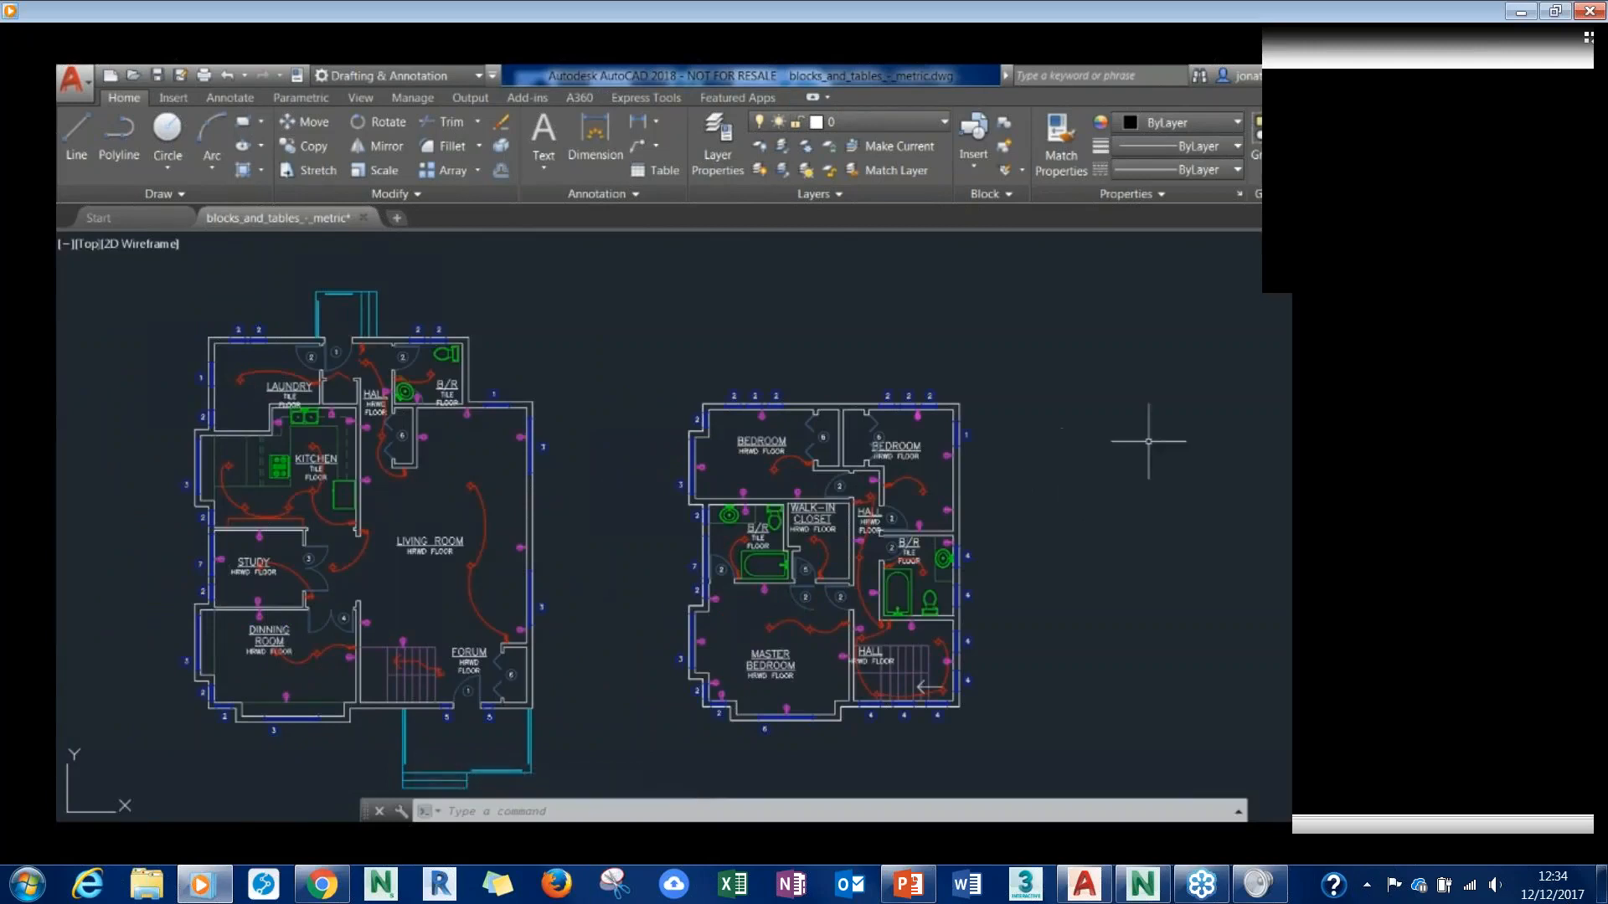
middle_drag(1220, 402, 1185, 395)
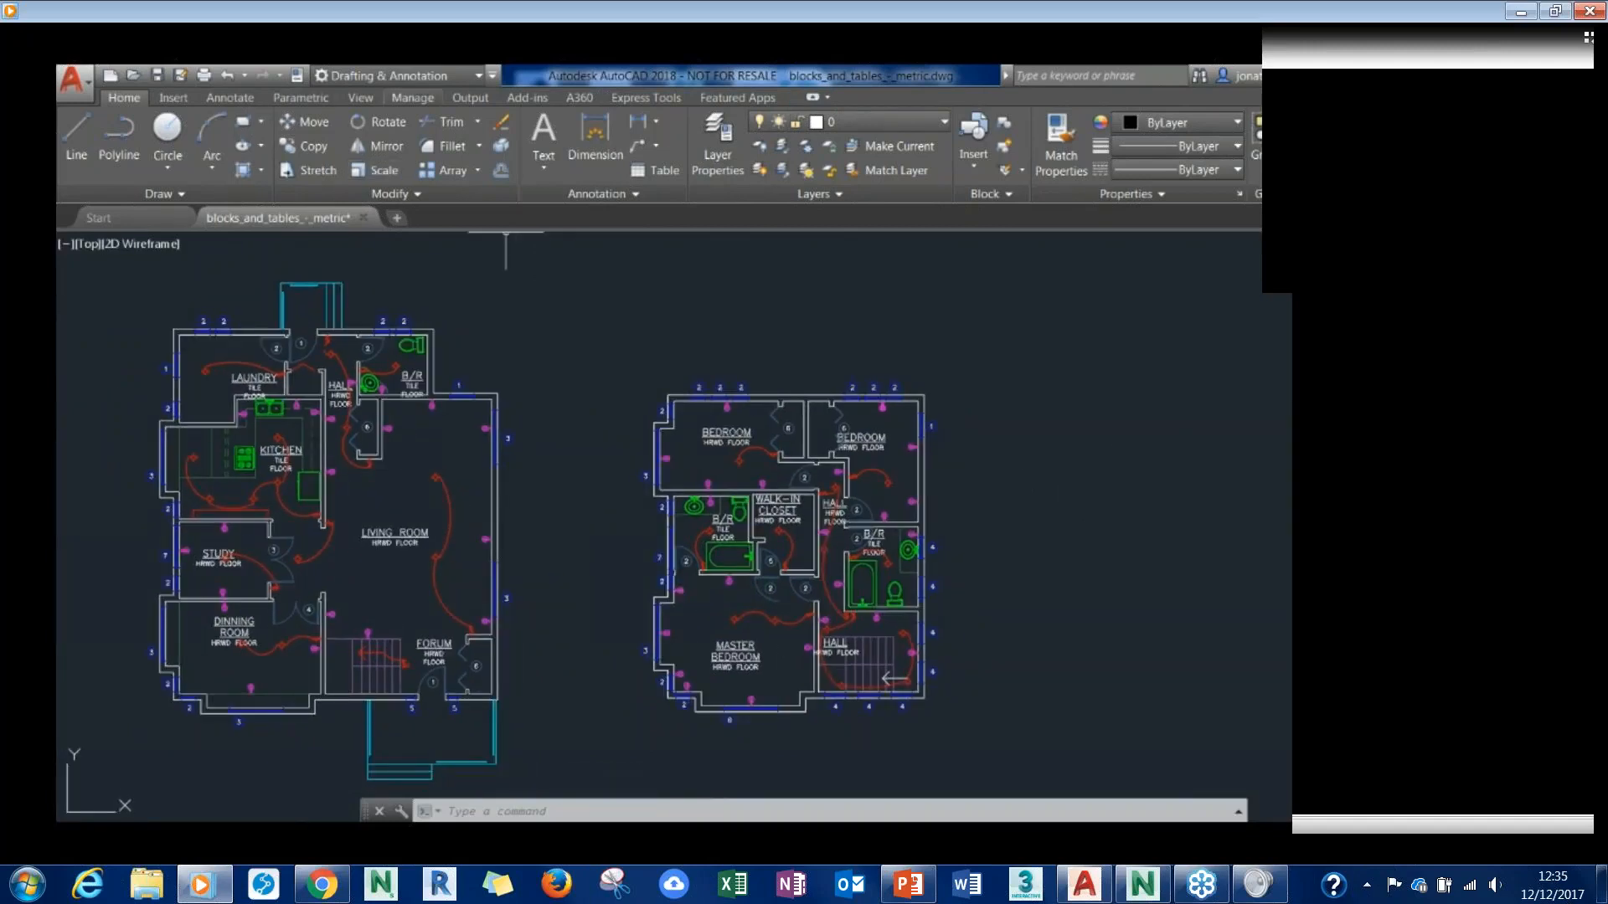
click(360, 97)
click(301, 98)
click(360, 98)
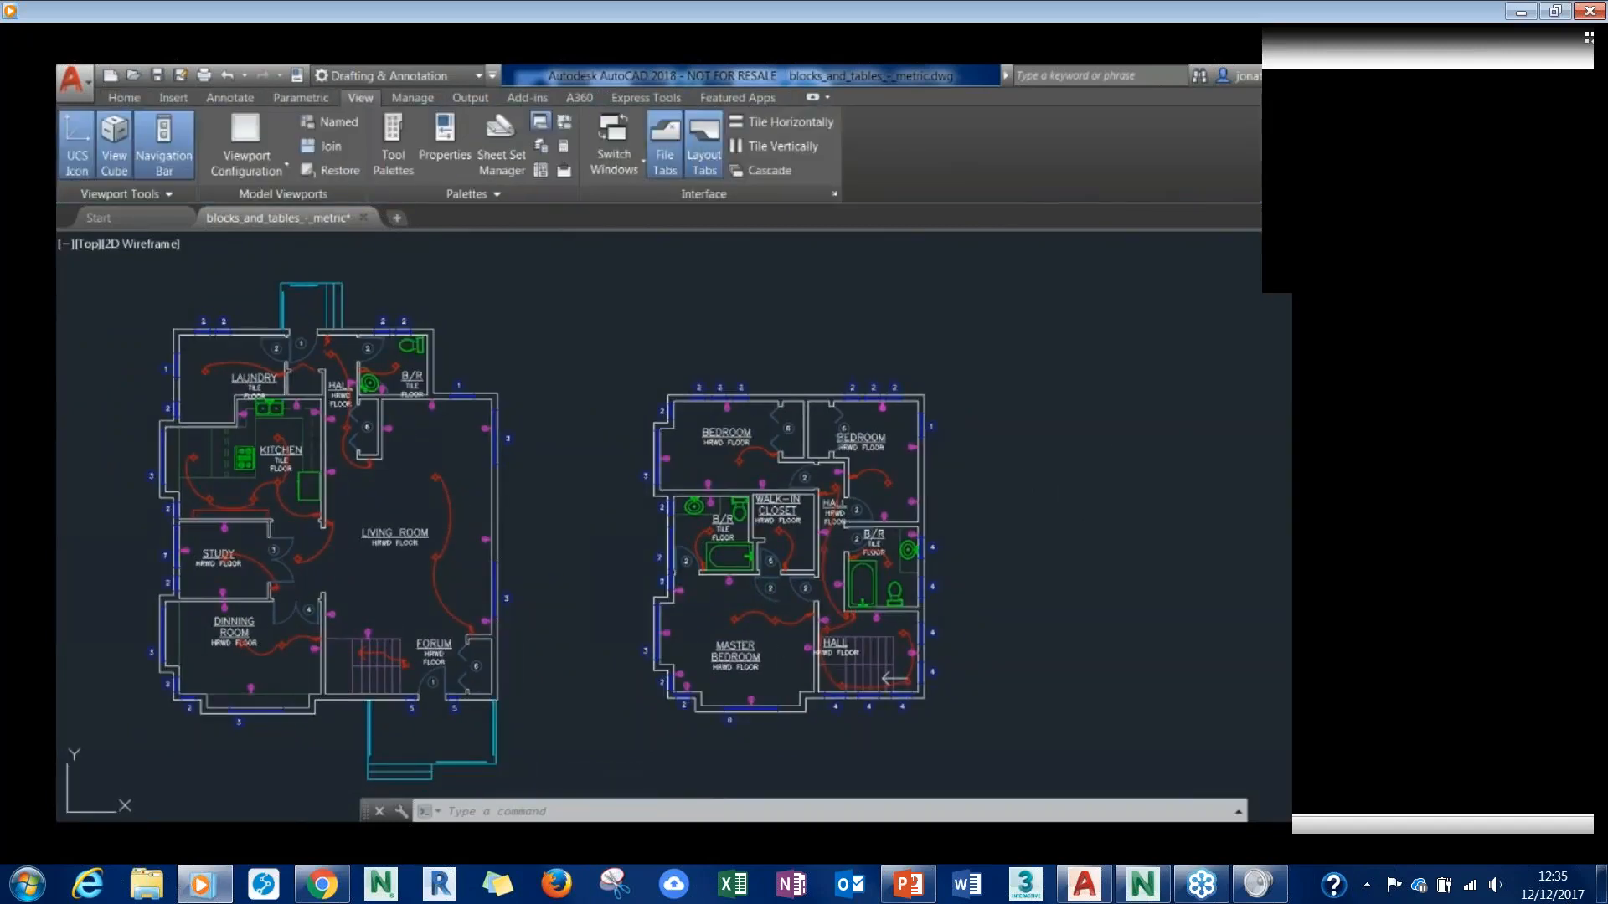
click(392, 147)
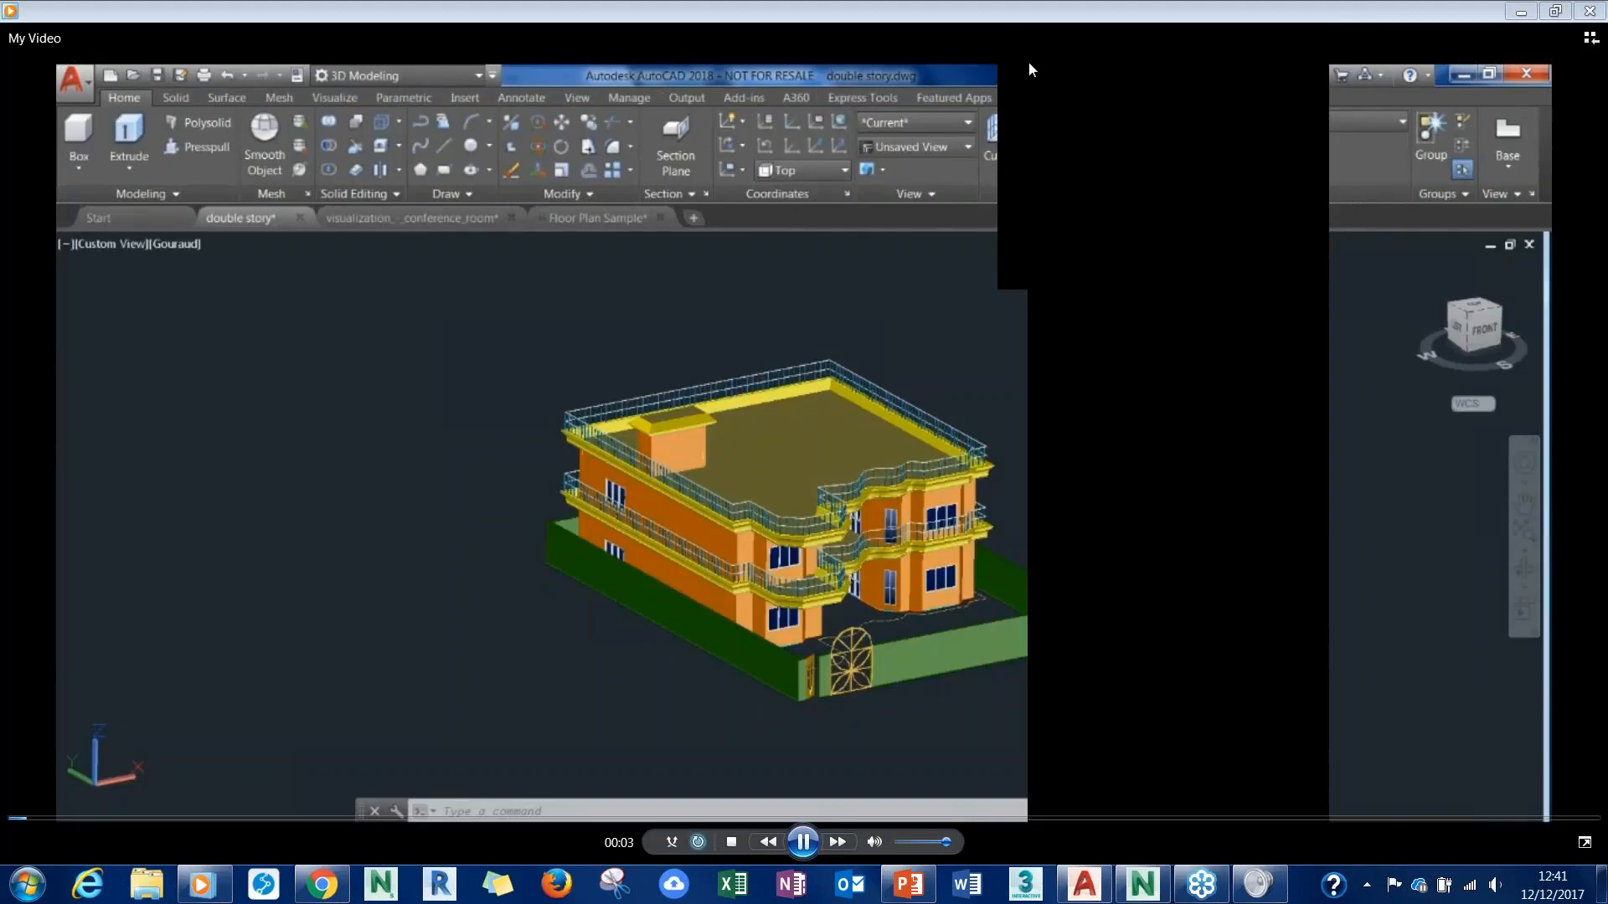
- Minimize the video player and bring up slide 36, Demonstration, in the PowerPoint presentation
click(1521, 11)
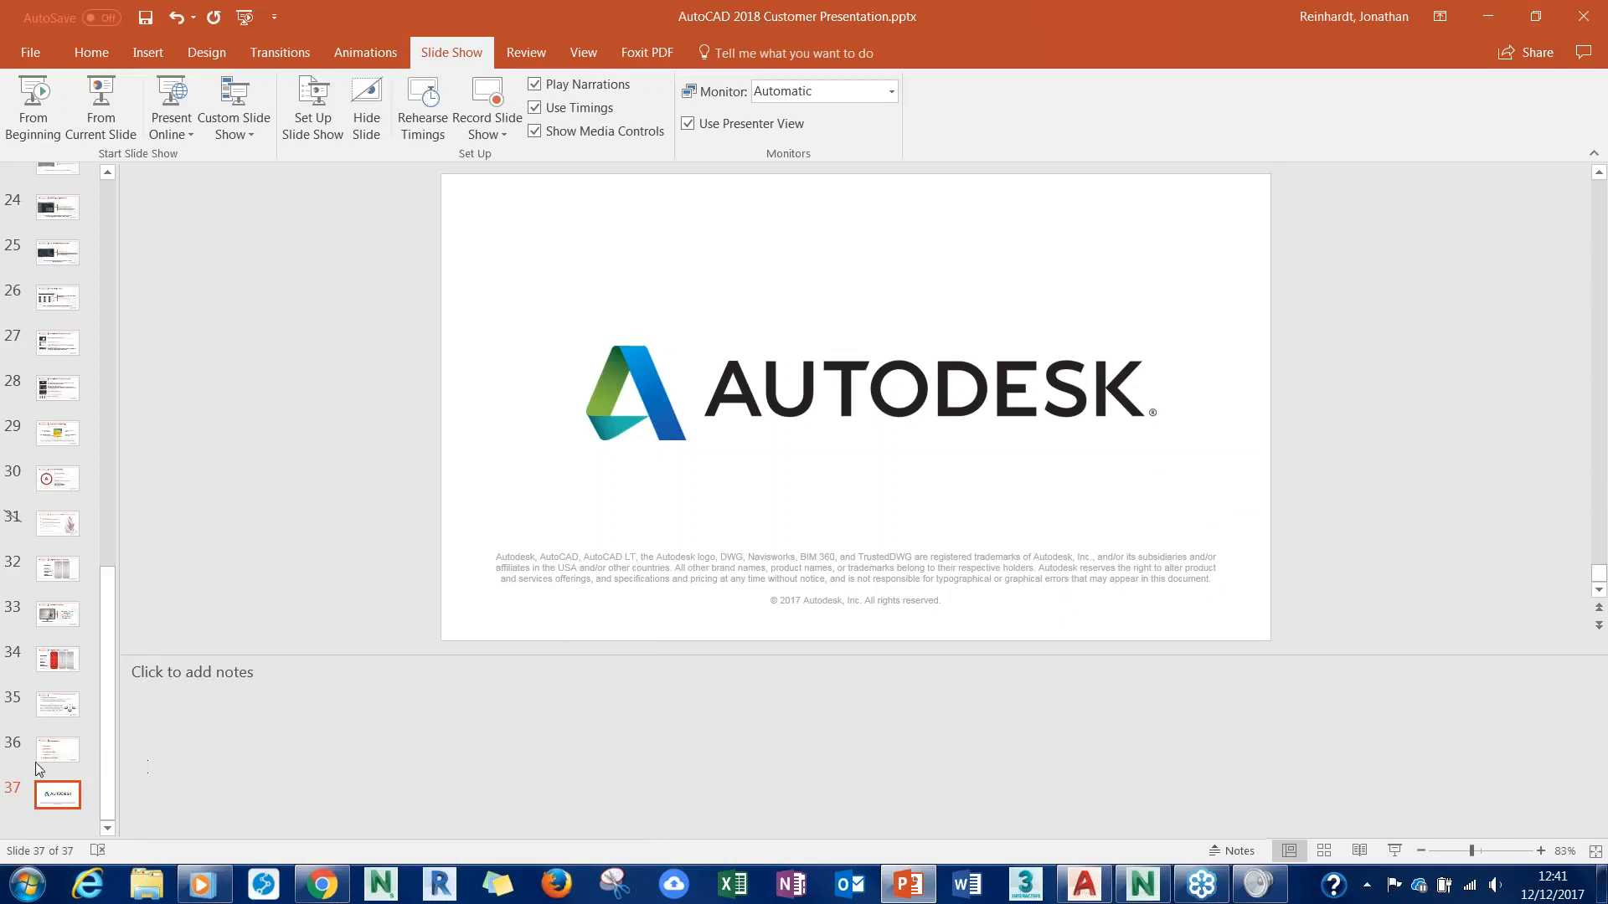
click(59, 708)
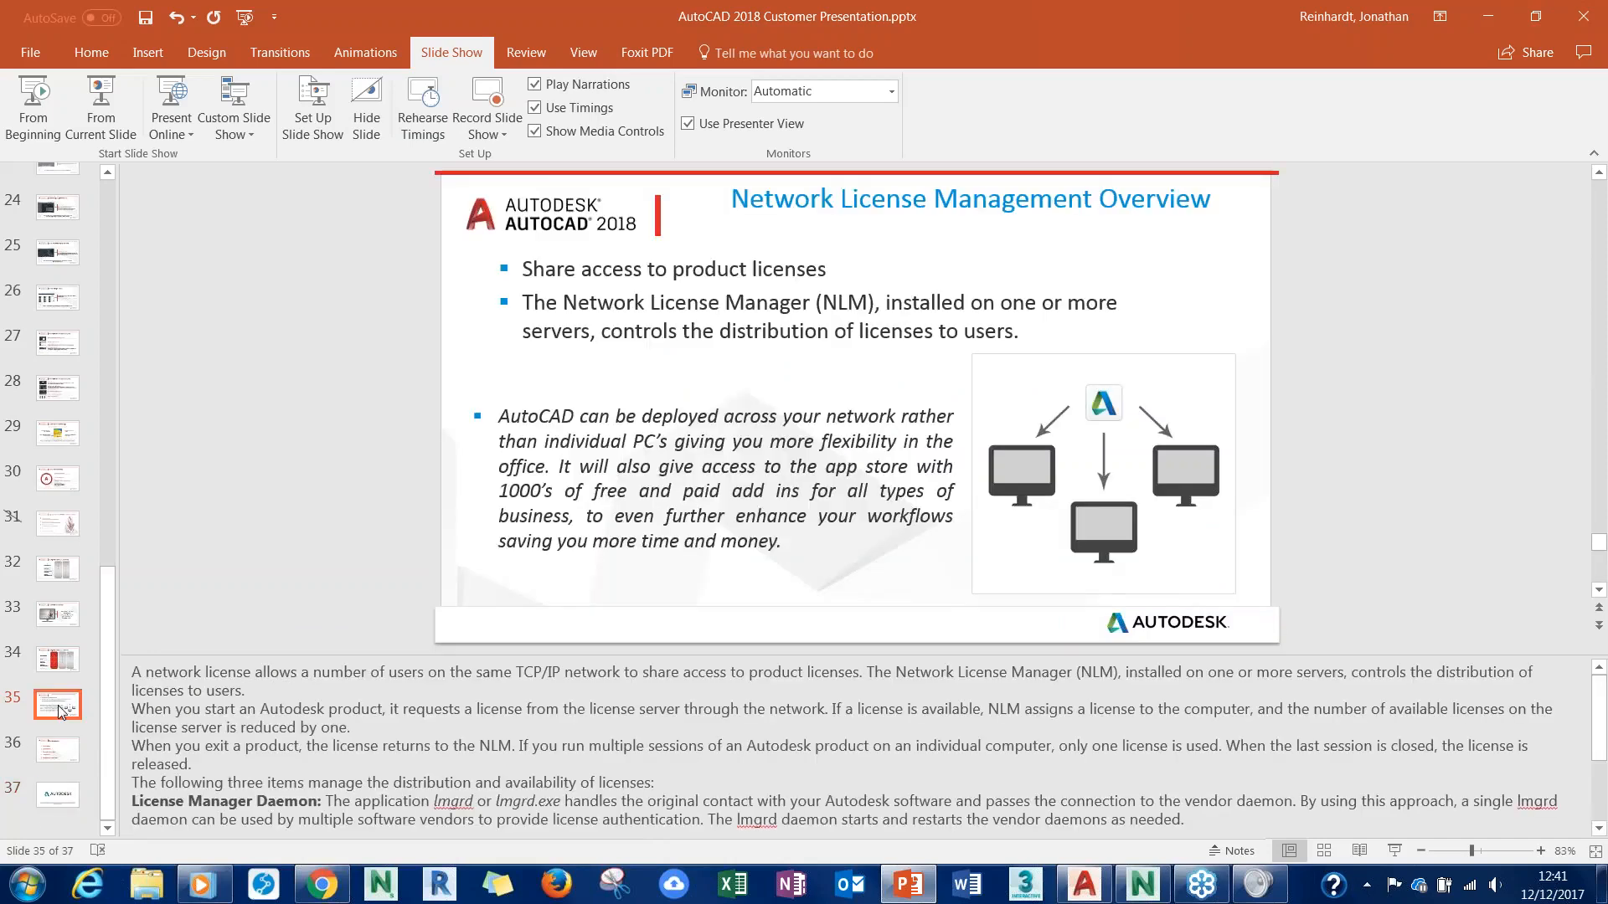
click(76, 762)
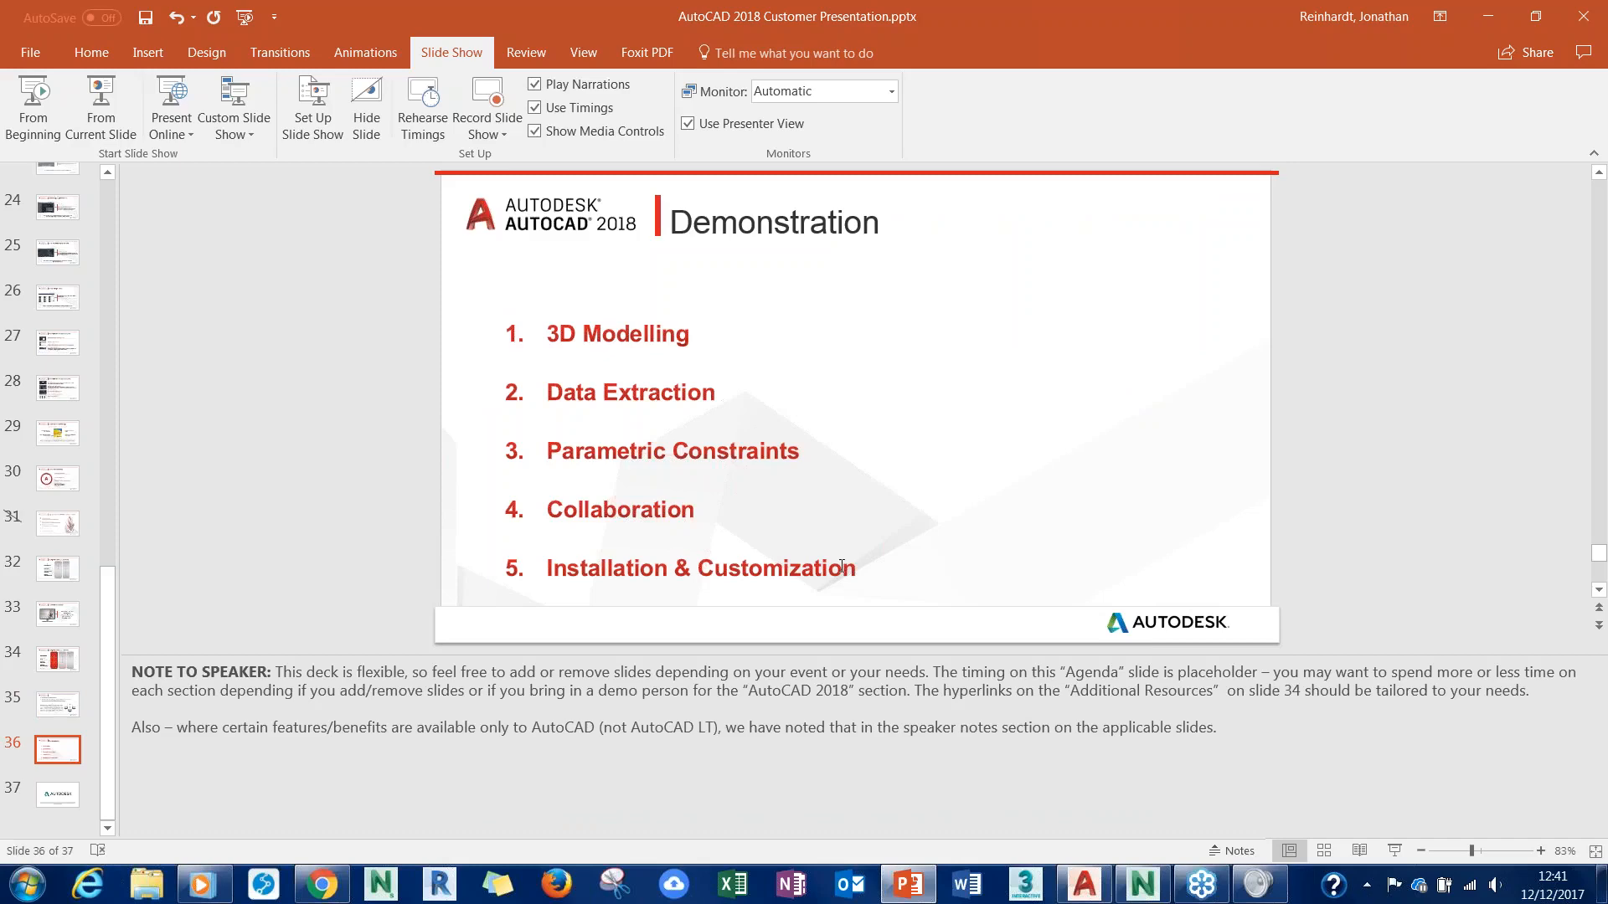
- Switch to AutoCAD and open the online App Store from the Featured Apps collection
click(1084, 884)
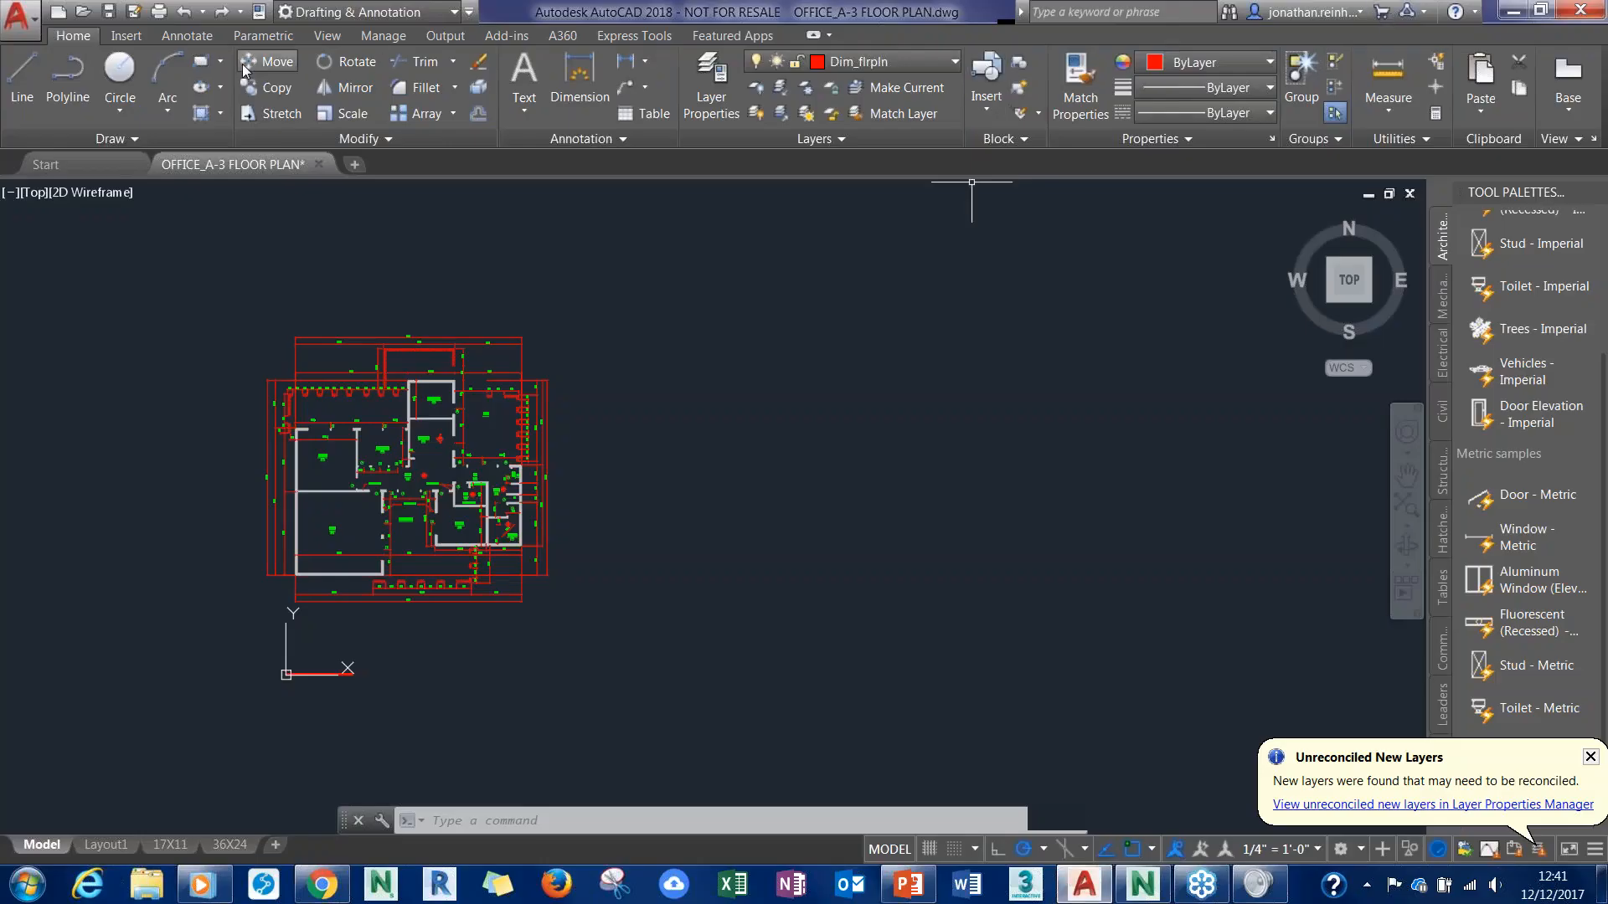
click(742, 36)
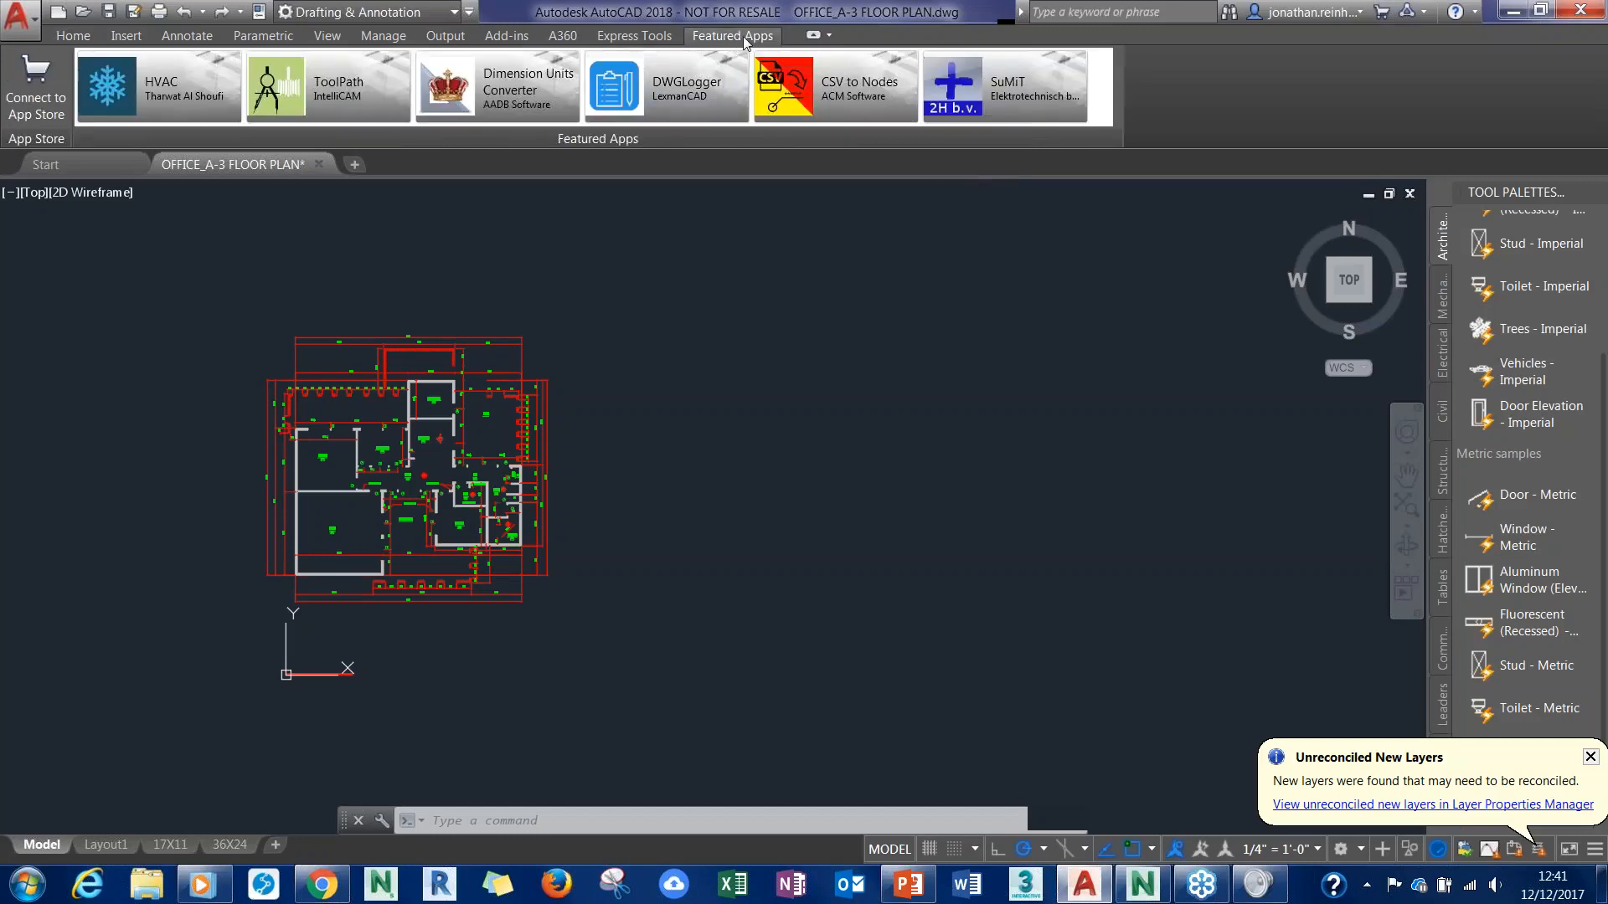
click(38, 92)
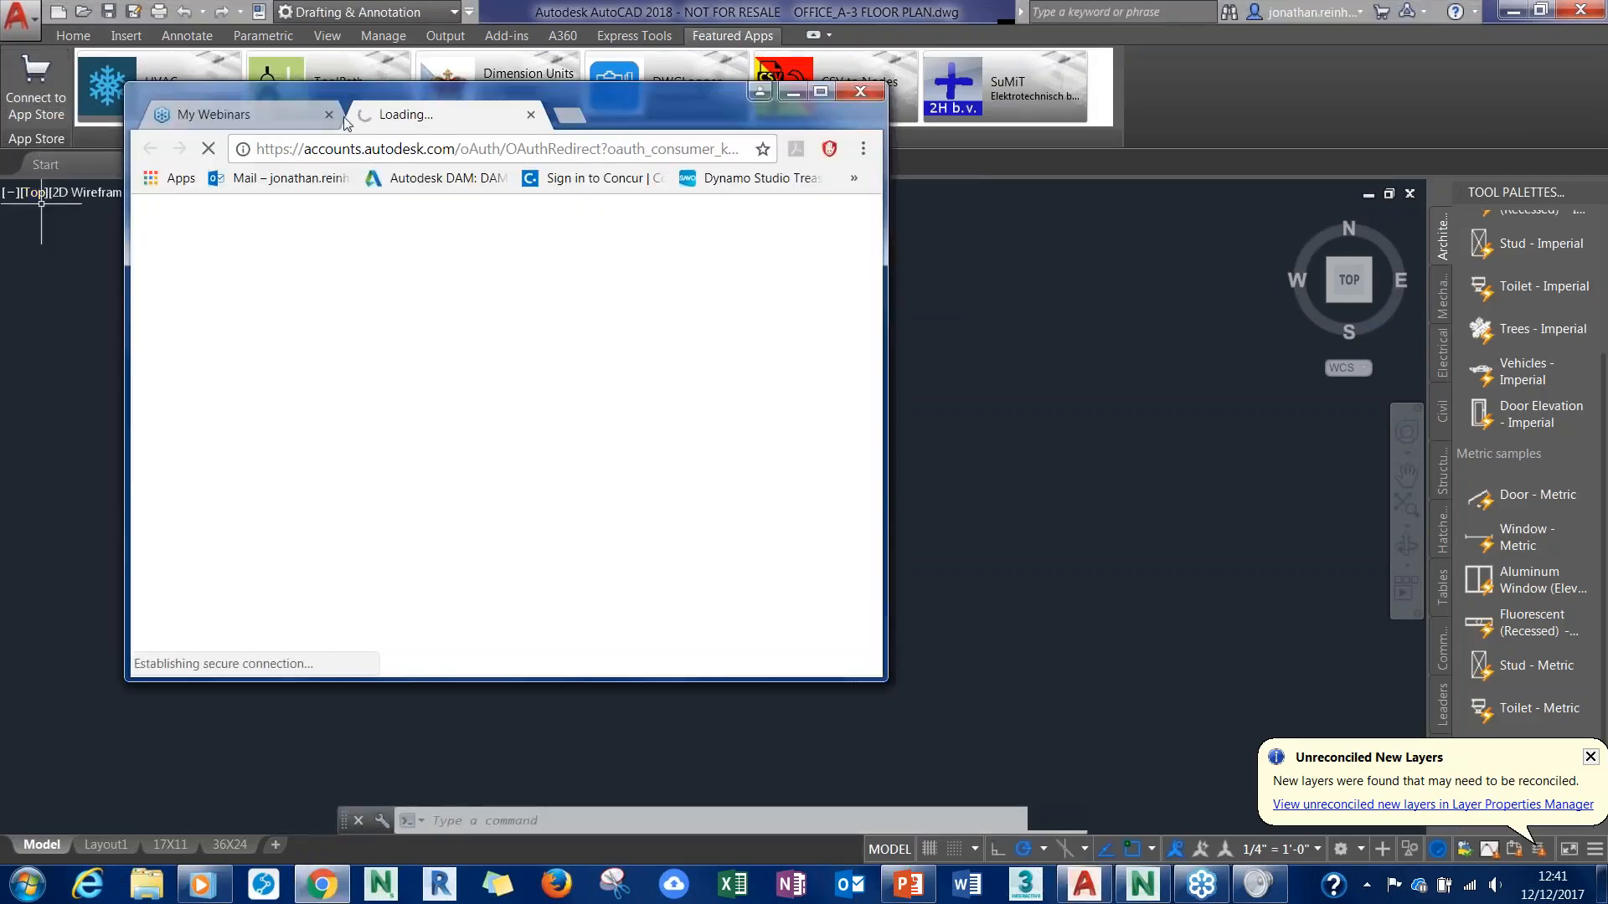
- Hide the bookmarks bar in the Chrome window showing the App Store and maximize the window
drag(713, 115, 777, 122)
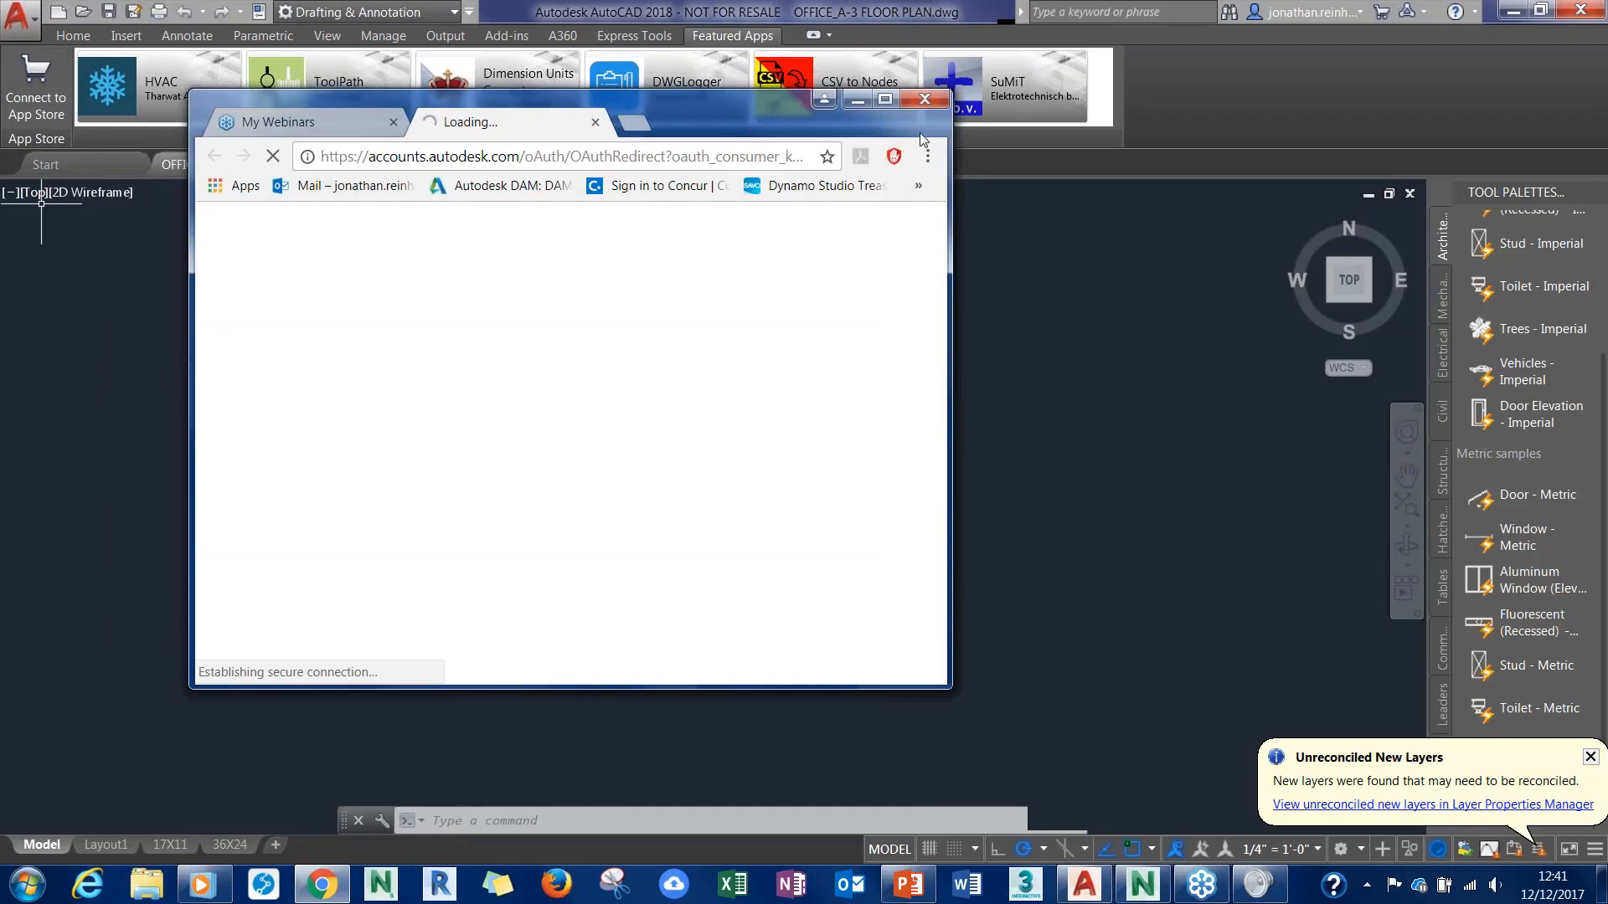
right_click(942, 186)
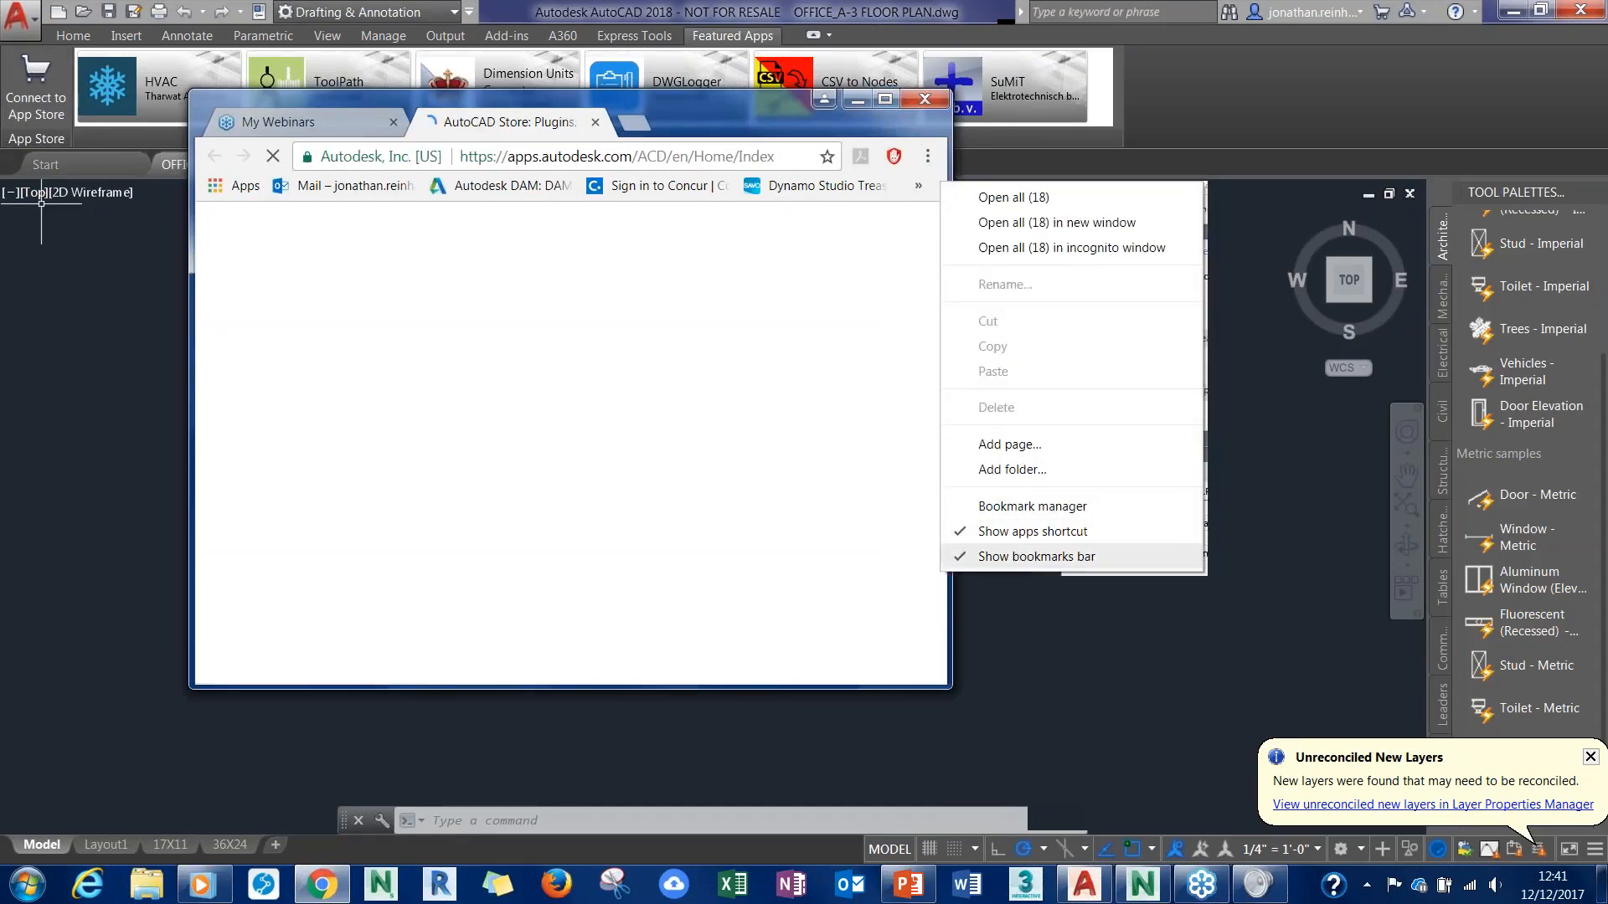
click(1016, 556)
click(885, 100)
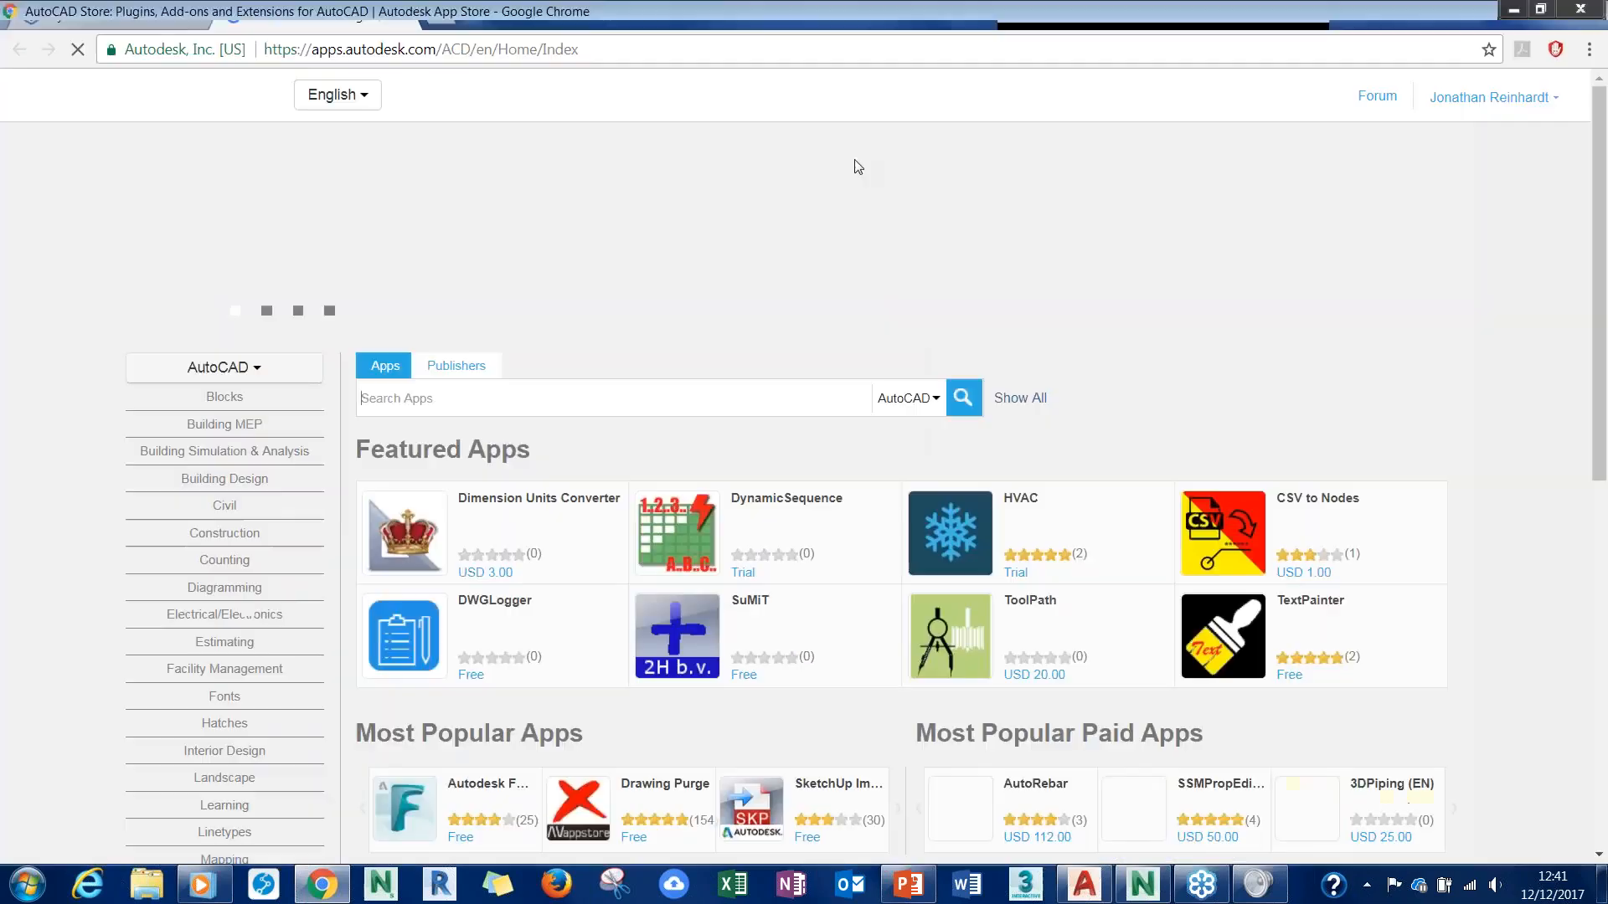
- Look through the AutoCAD store page's featured, most popular, new and paid app sections
scroll(686, 205, down, 1)
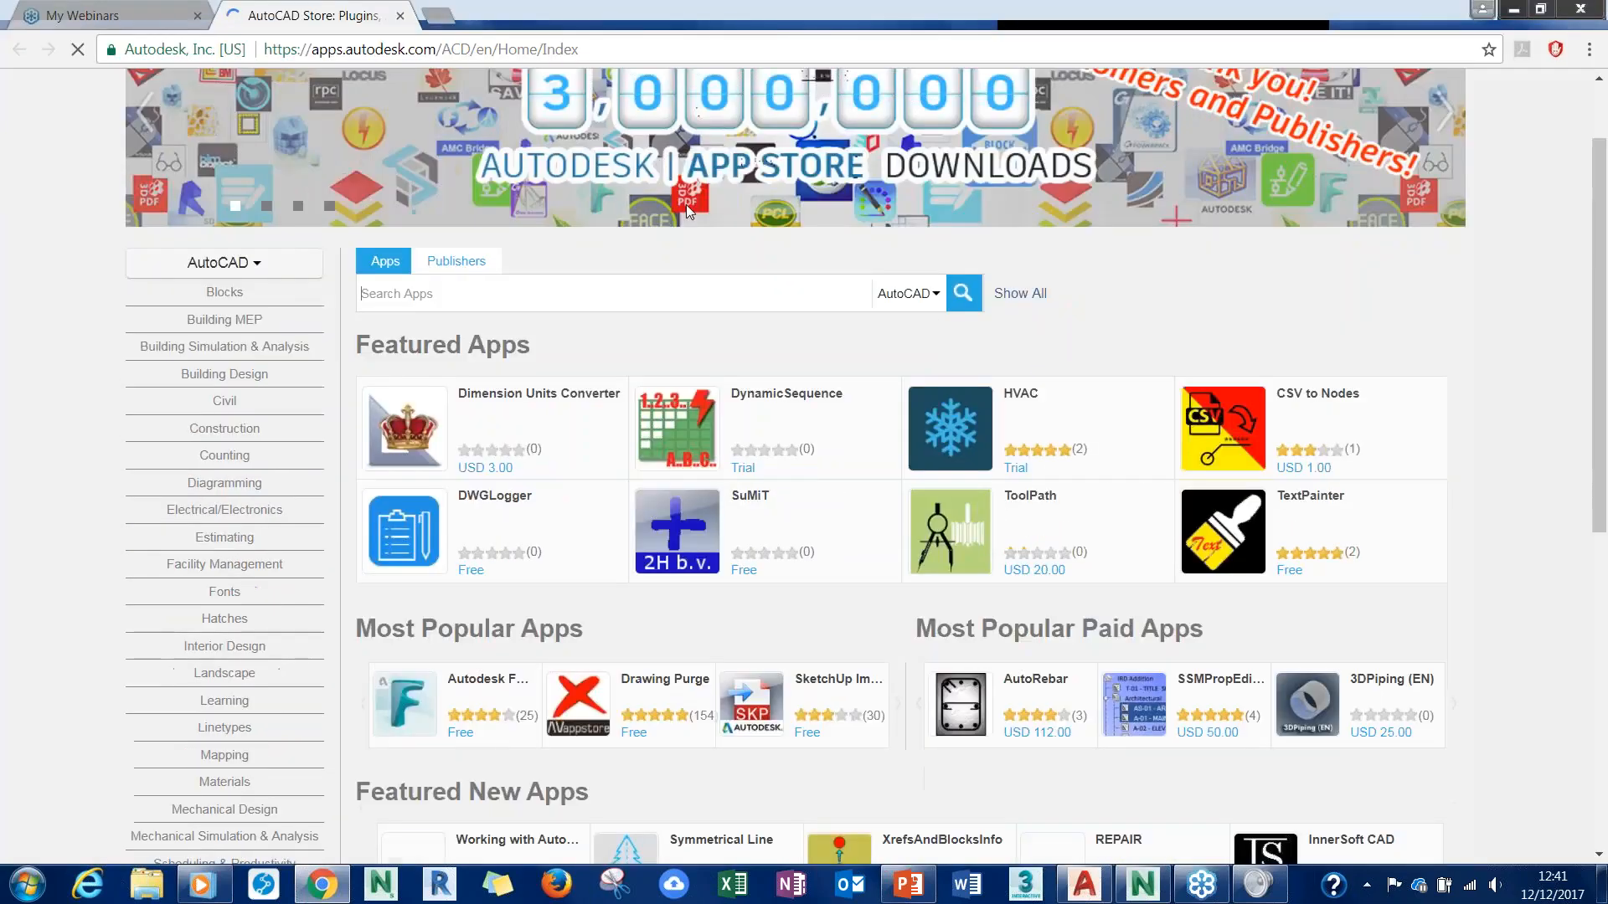
scroll(757, 520, down, 4)
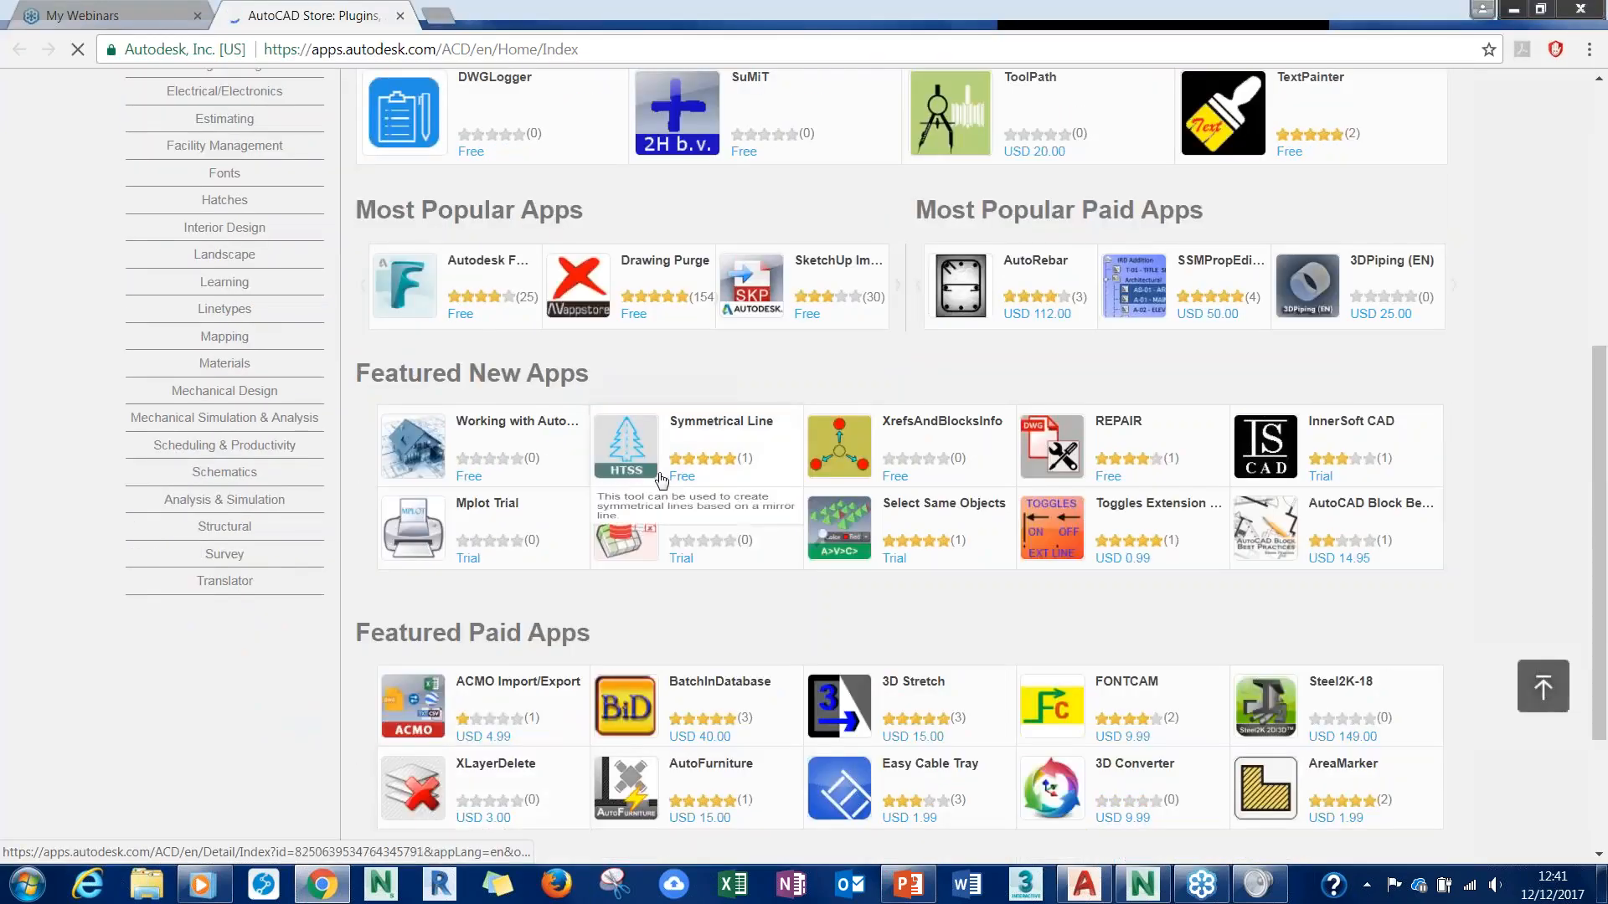
scroll(761, 477, up, 2)
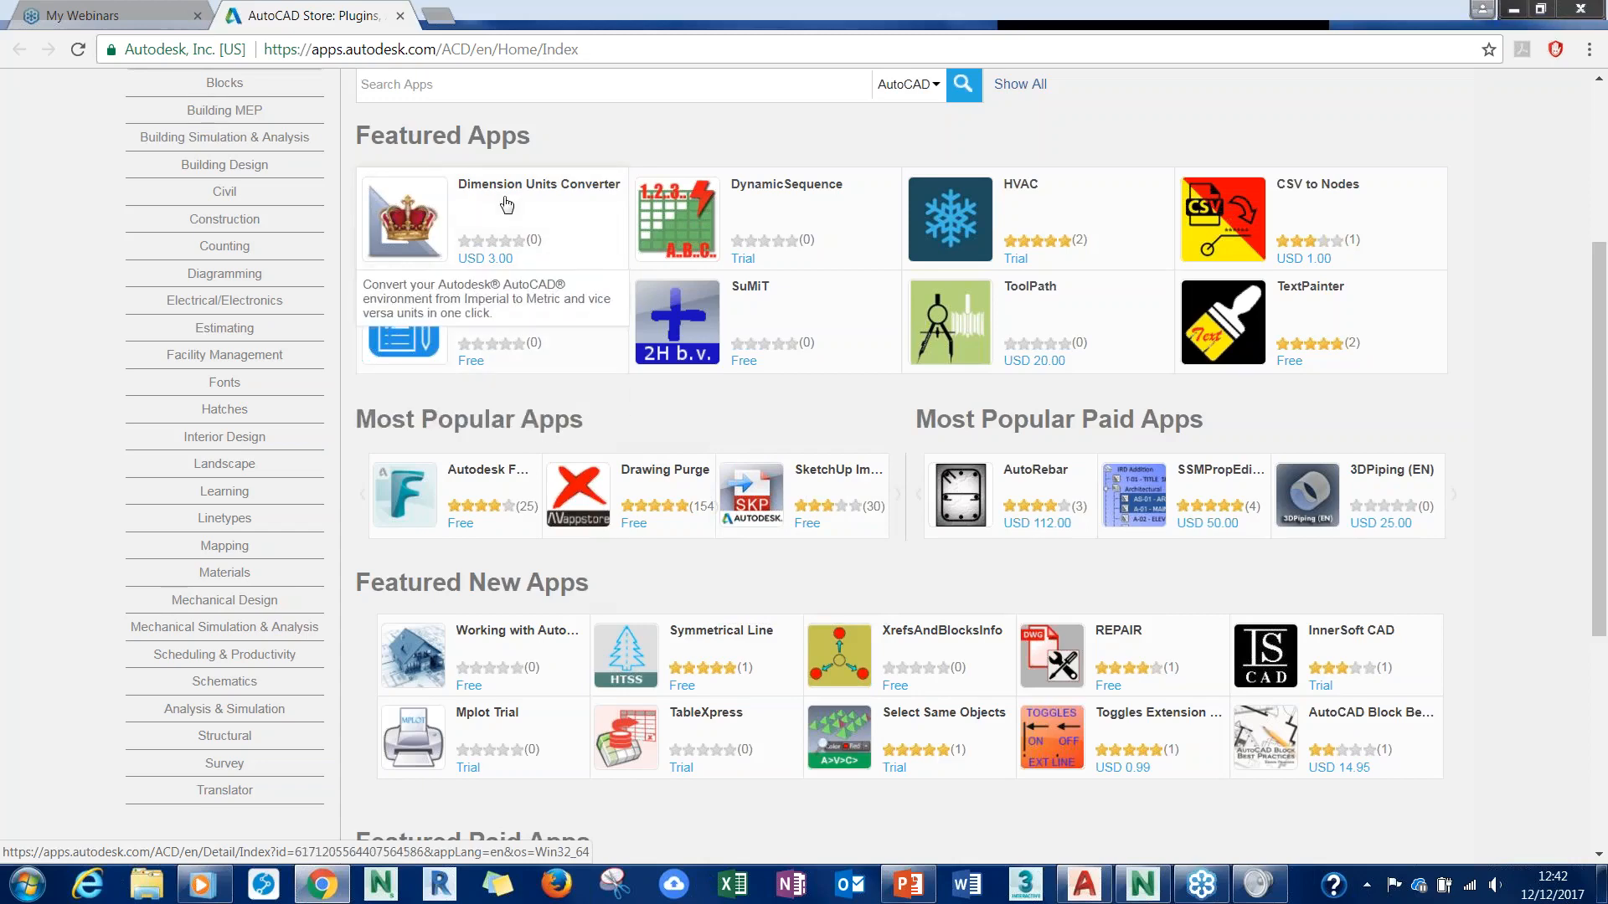
scroll(506, 204, down, 3)
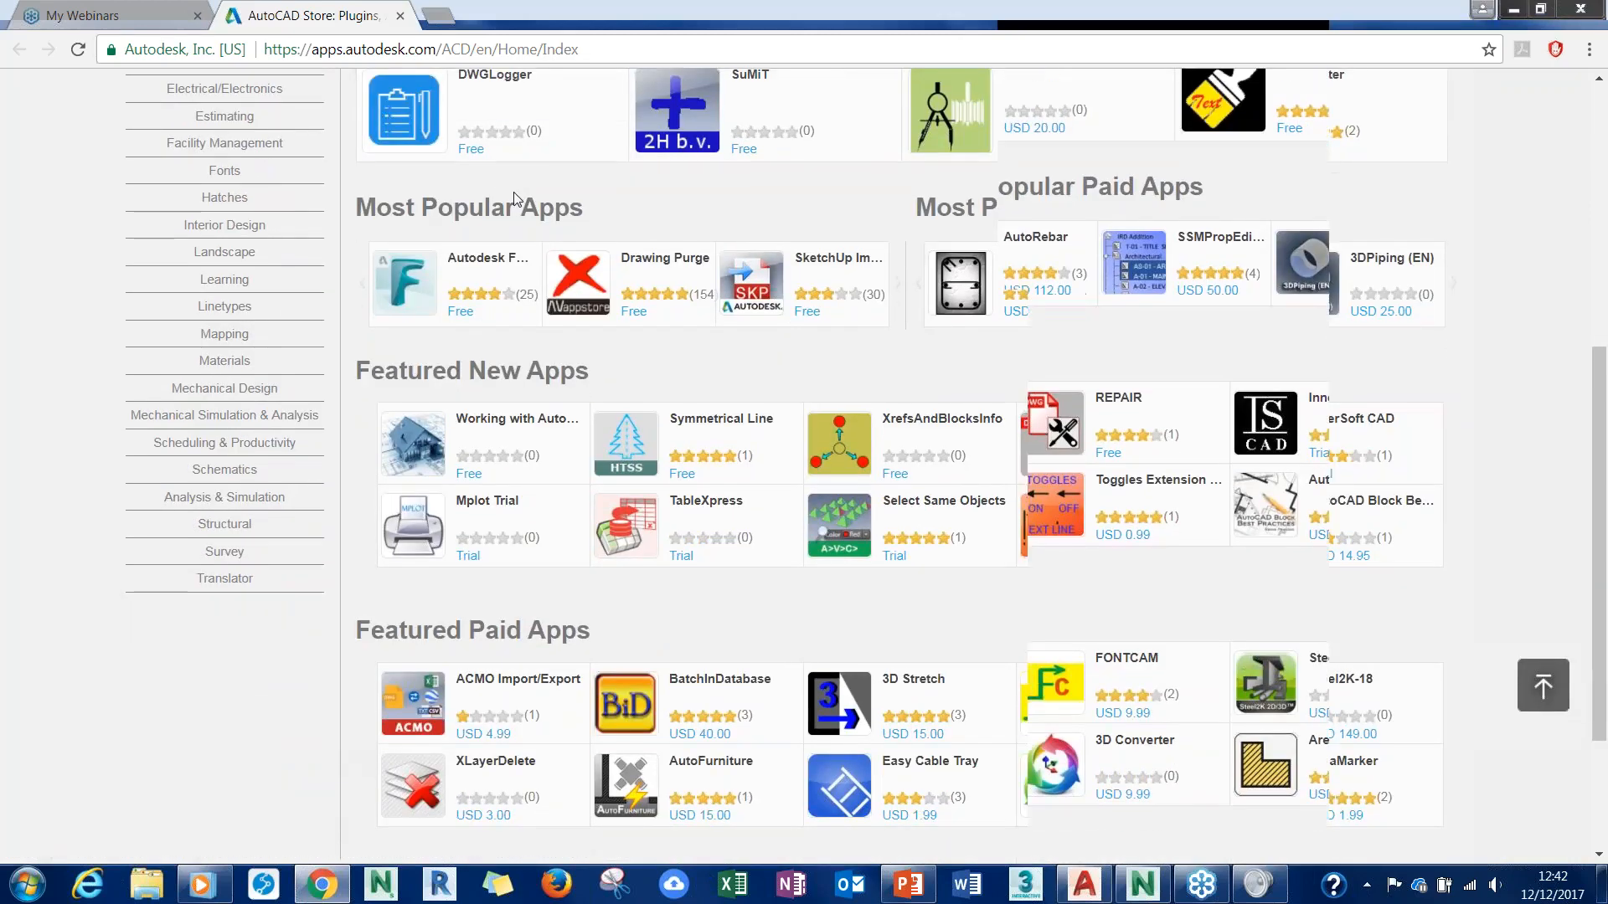
scroll(514, 201, down, 3)
scroll(725, 494, up, 3)
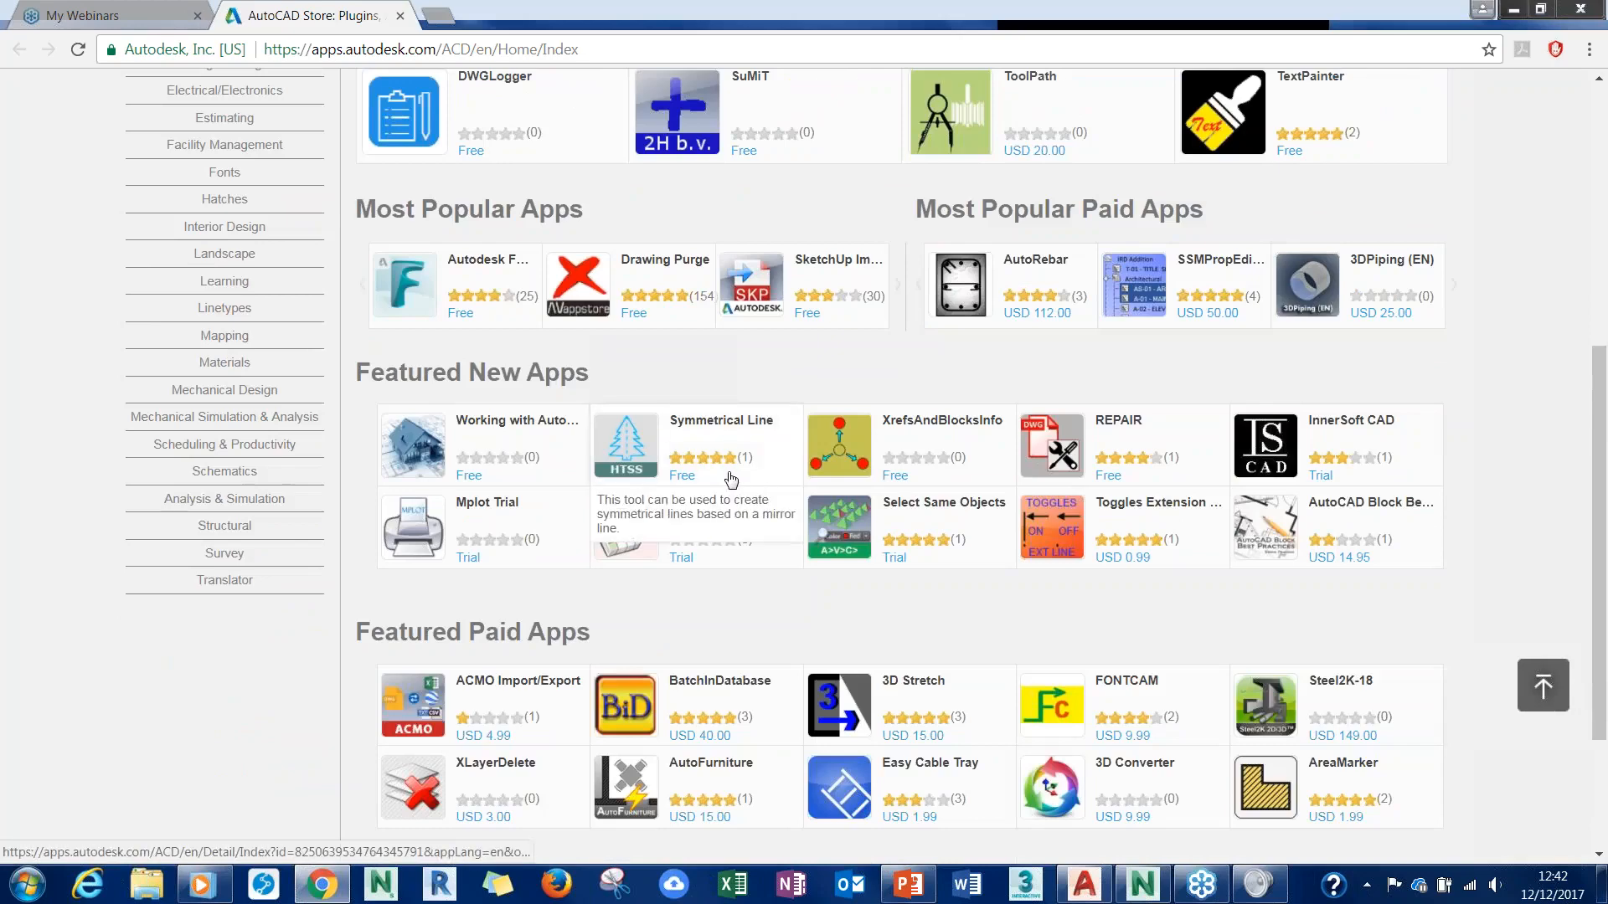
scroll(731, 479, up, 5)
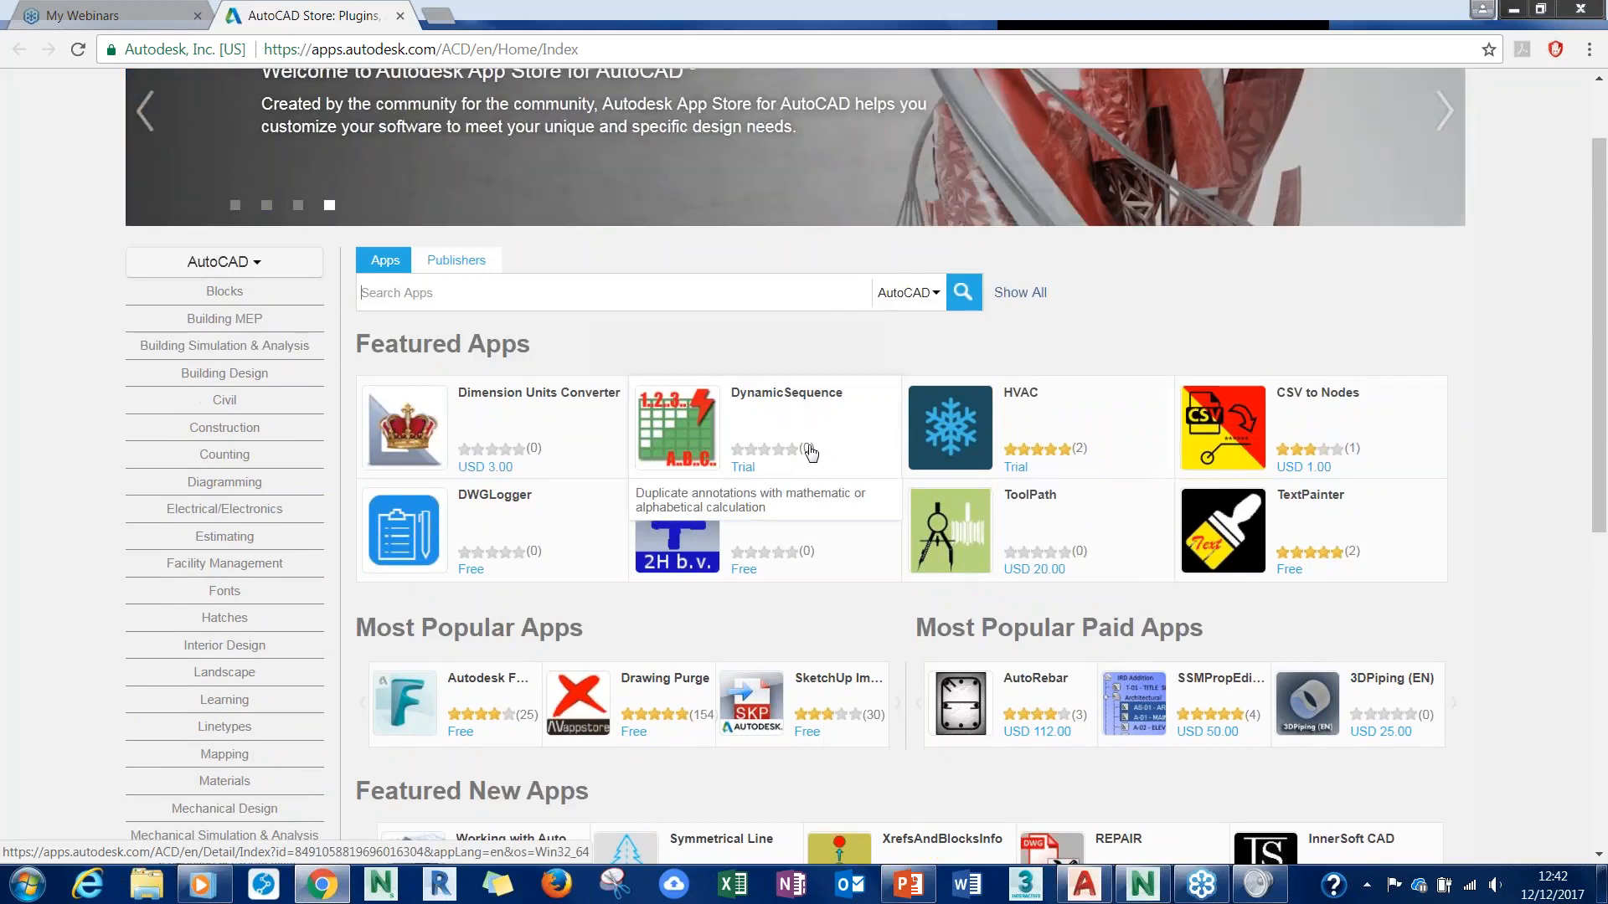
- Return to AutoCAD, and bring the PowerPoint presentation's Demonstration slide back to the front
click(1083, 889)
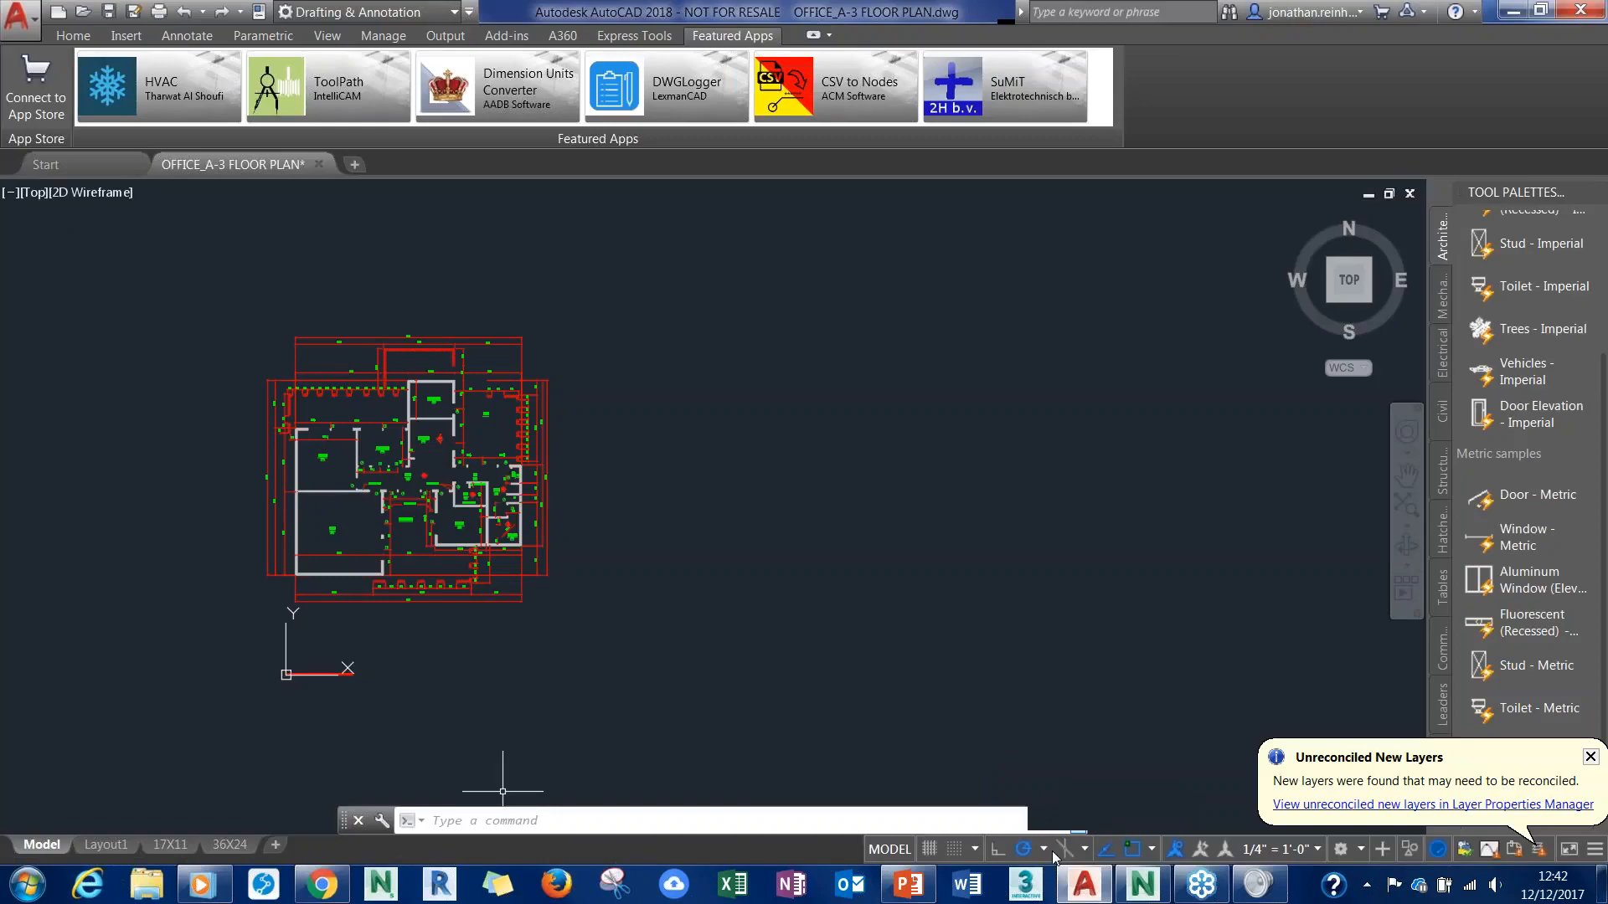
click(908, 888)
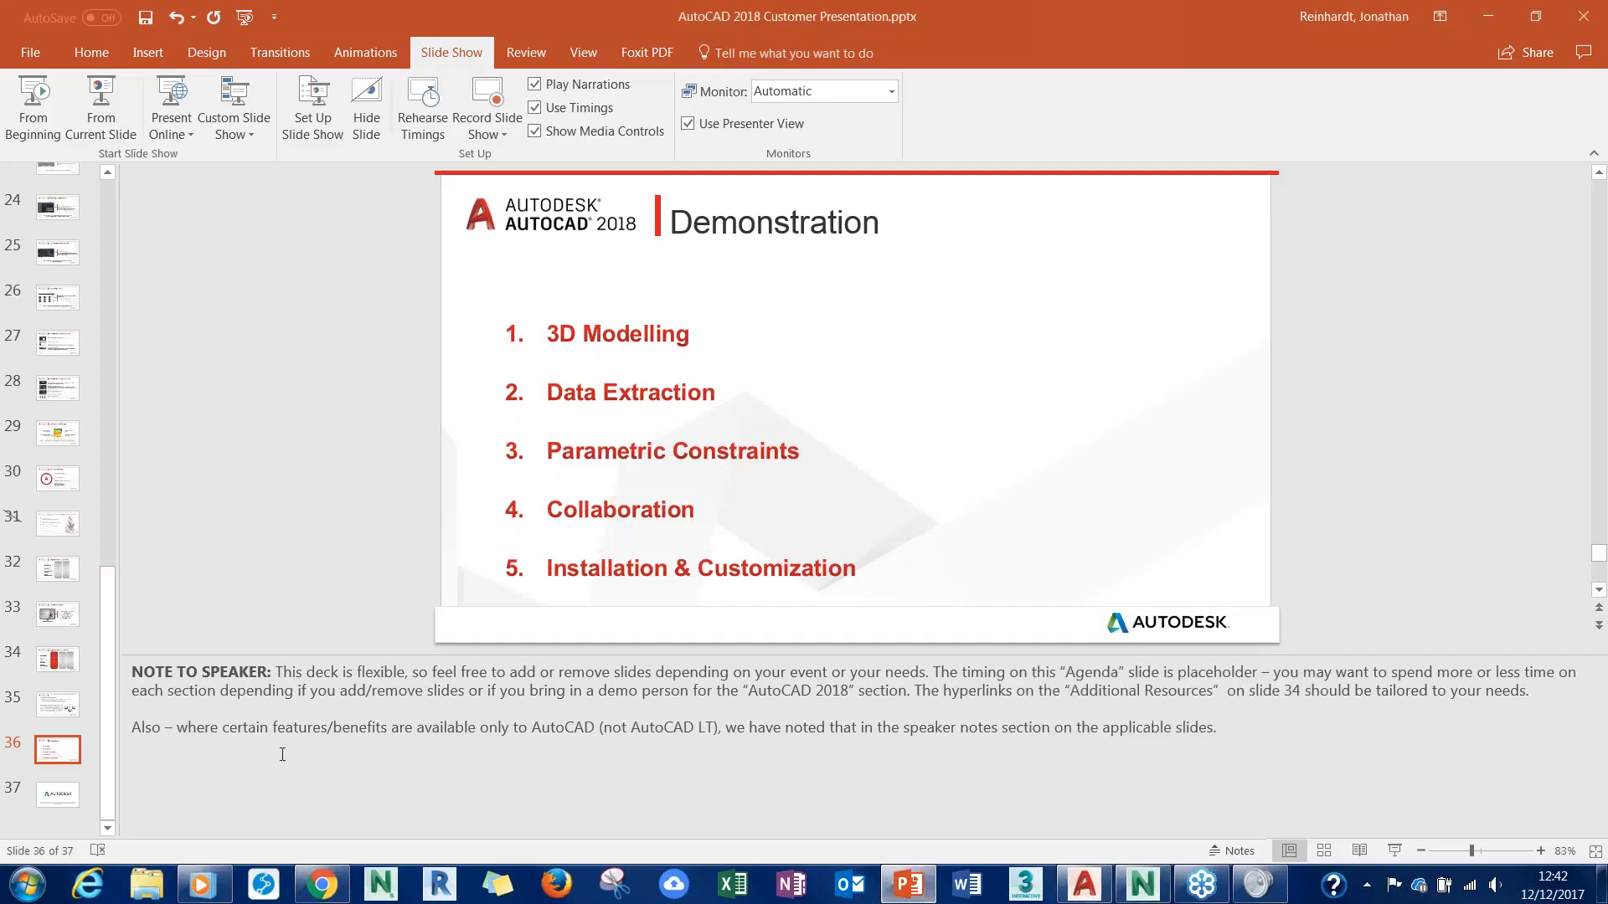